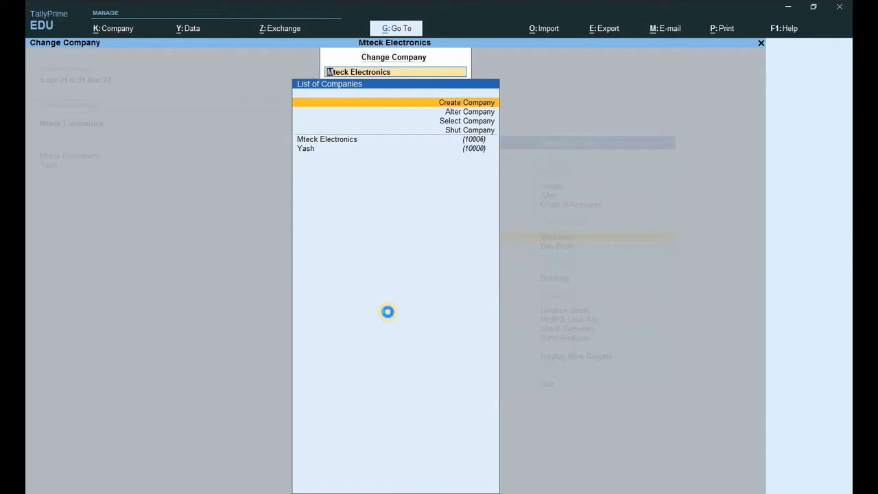
# Start creating a company named PANCHUR SHOP, keep the same mailing name, and enter the company's address
pyautogui.press('Return')
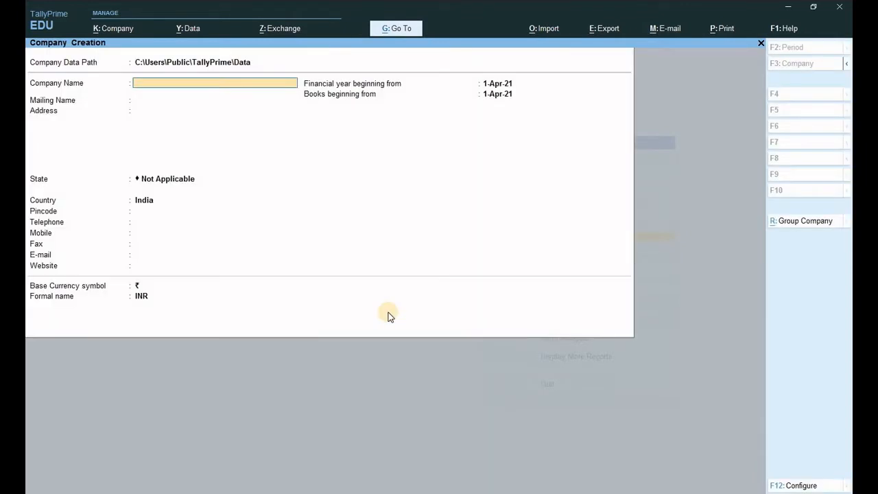
pyautogui.write('PANCHUR SHOP')
pyautogui.press('Return')
pyautogui.press('Return')
pyautogui.write('N')
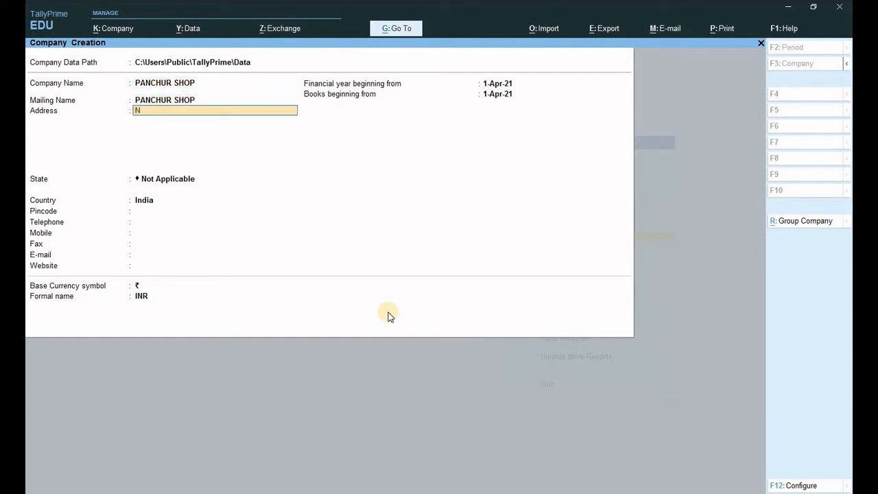
pyautogui.write('AINI')
pyautogui.press('Return')
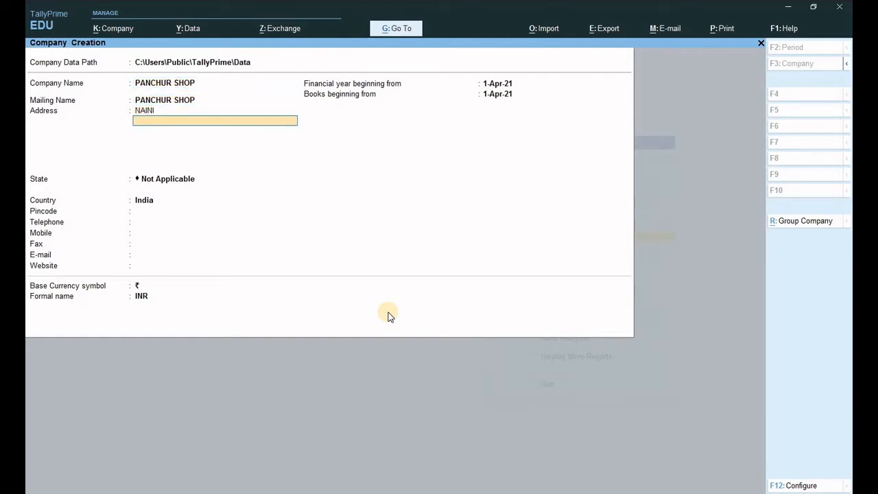
pyautogui.press('Return')
# Set the company's state to Uttar Pradesh, leave the contact details blank, and accept the company creation
pyautogui.write('U')
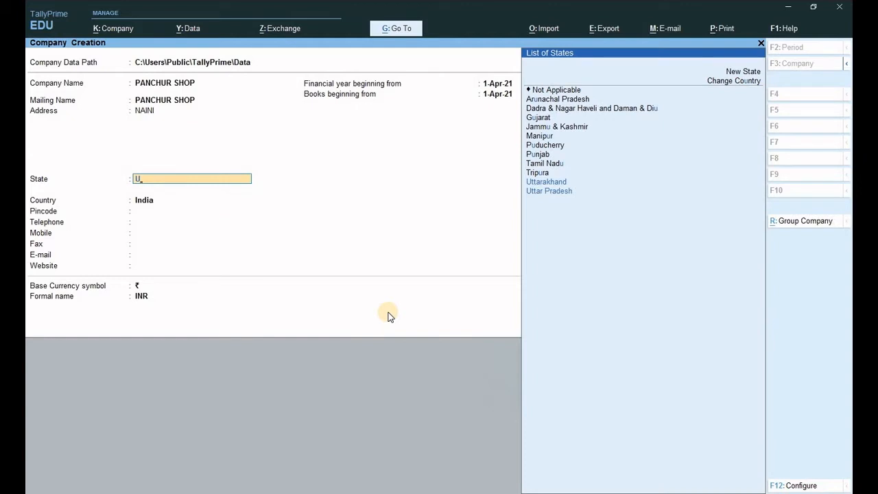
pyautogui.press('Return')
pyautogui.press('Return')
pyautogui.press('Return')
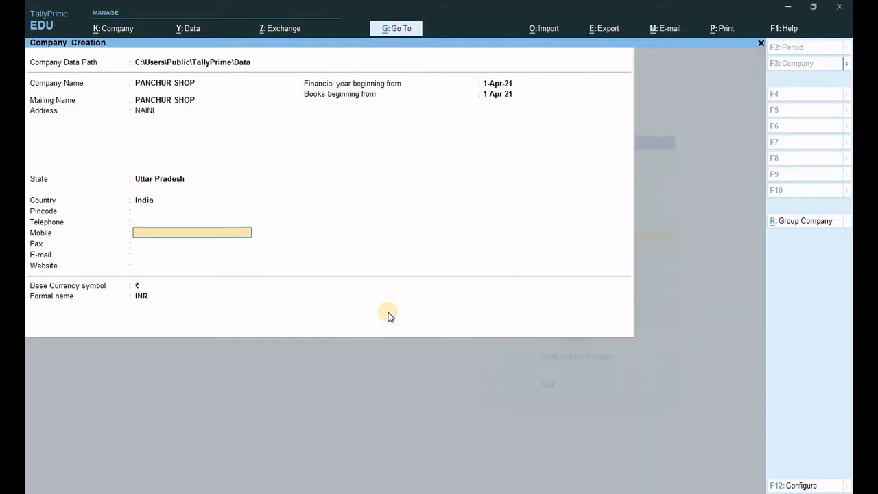
pyautogui.press('Return')
pyautogui.press('Return')
pyautogui.press('Return')
pyautogui.press('Return')
pyautogui.press('Return')
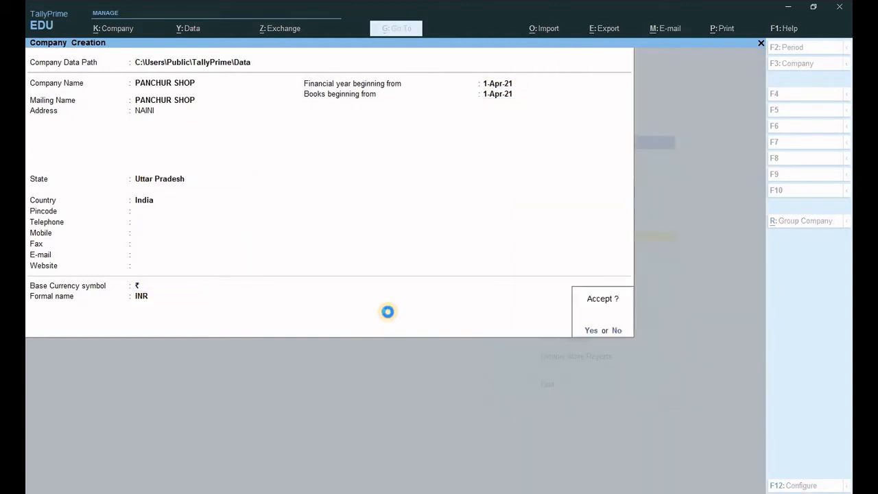
# Keep accounts, bill-wise entry, inventory, accounts-inventory integration and GST enabled in the company features
pyautogui.press('Return')
pyautogui.press('Return')
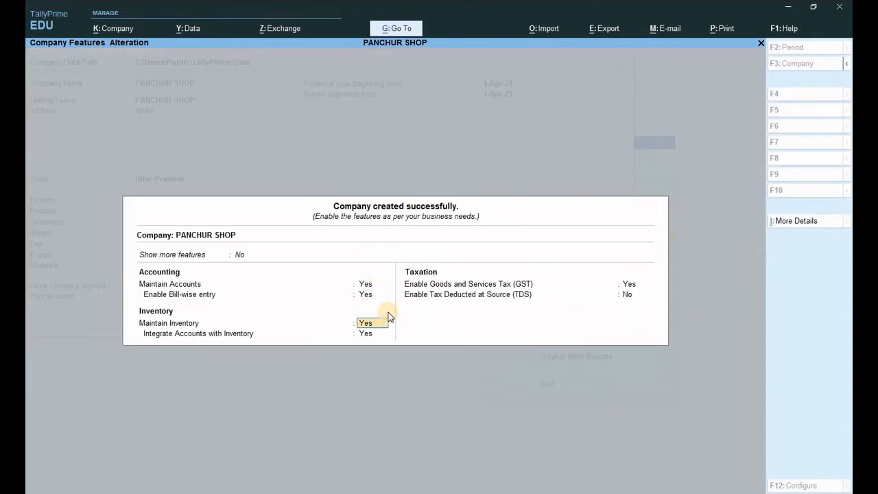
pyautogui.press('Return')
pyautogui.press('Return')
pyautogui.press('Return')
# Fill in the GST registration as Regular, applicable from 1-Apr-21 with monthly GSTR1, and enter the company's GSTIN/UIN
pyautogui.press('Return')
pyautogui.press('Return')
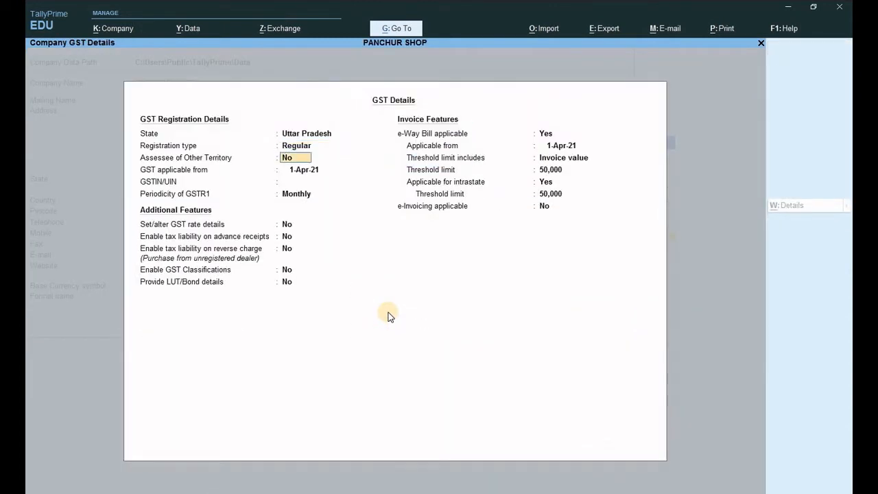
pyautogui.press('Return')
pyautogui.press('Return')
pyautogui.write('1234')
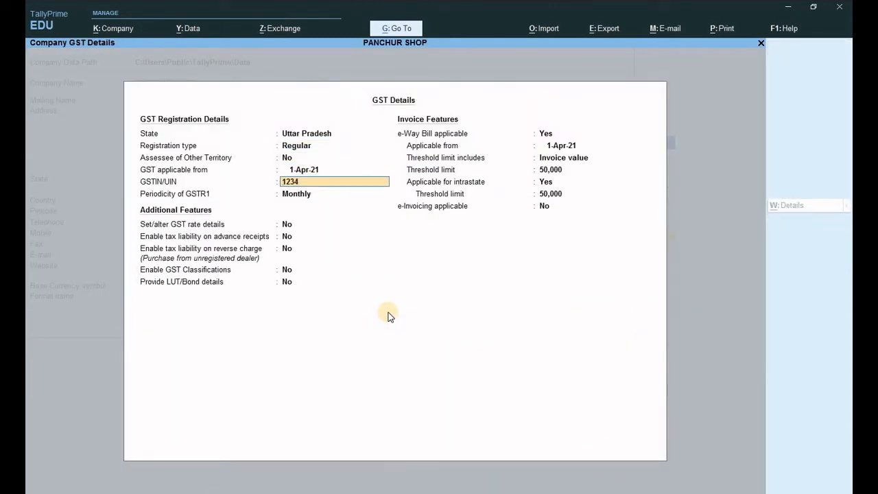
pyautogui.press('Return')
pyautogui.press('Return')
# Leave the additional GST features and e-Invoicing at No and keep e-Way Bill applicable with the 50,000 threshold limits
pyautogui.press('Return')
pyautogui.press('Return')
pyautogui.press('Return')
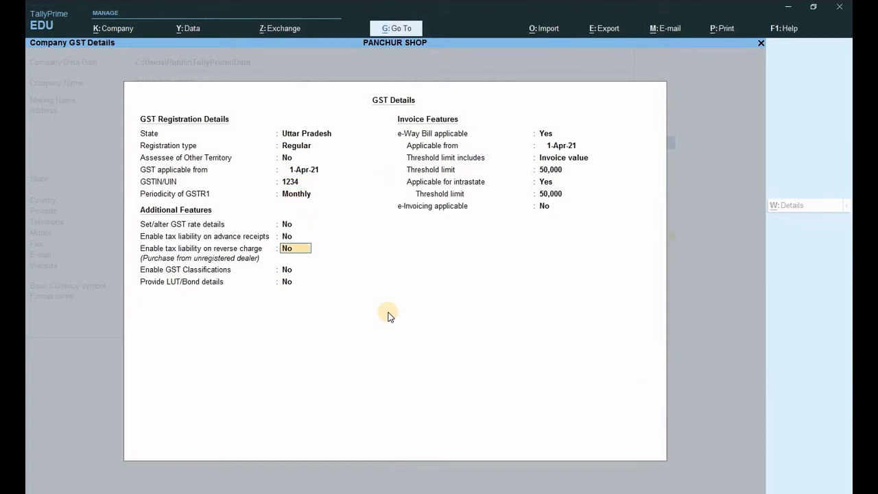
pyautogui.press('Return')
pyautogui.press('Return')
pyautogui.press('Return')
pyautogui.press('Return')
pyautogui.press('Return')
pyautogui.press('Return')
pyautogui.press('Return')
pyautogui.press('Return')
pyautogui.press('Return')
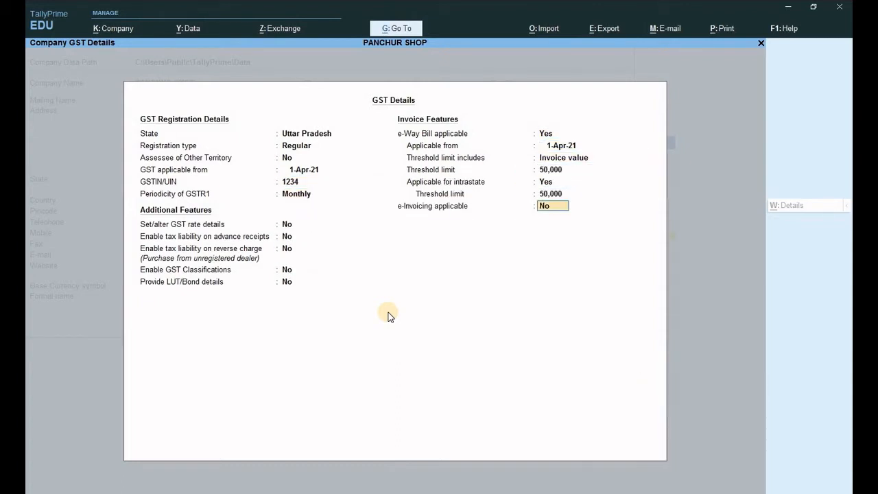
pyautogui.press('Return')
# Accept the GST details and save the company features with Tax Deducted at Source left disabled
pyautogui.press('Return')
pyautogui.press('Return')
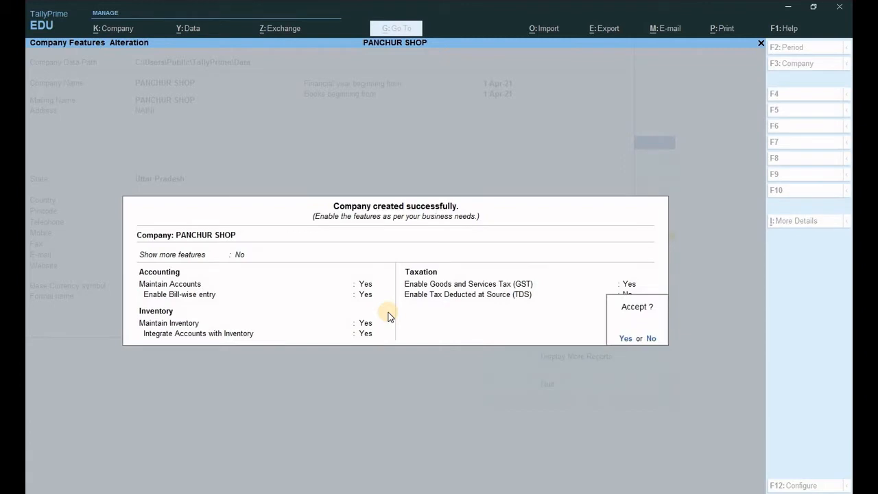
pyautogui.press('Return')
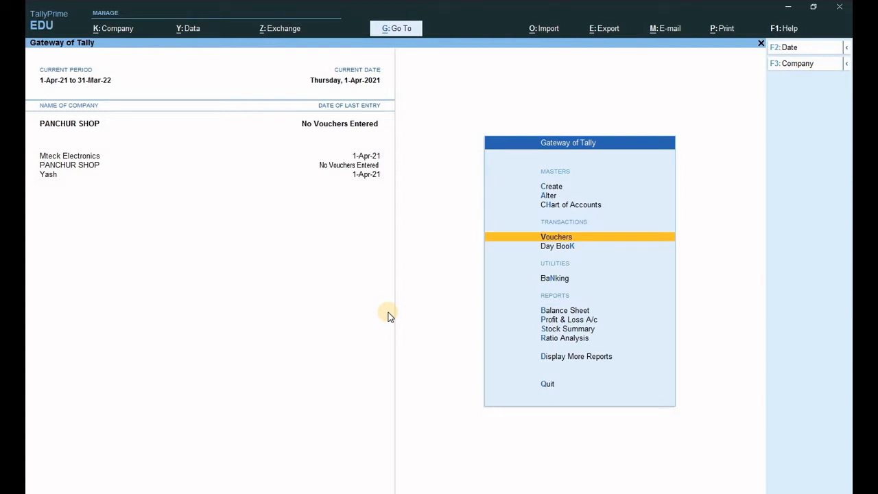
# Start creating an accounting ledger named CAPITAL
pyautogui.press('Up')
pyautogui.press('Up')
pyautogui.press('Up')
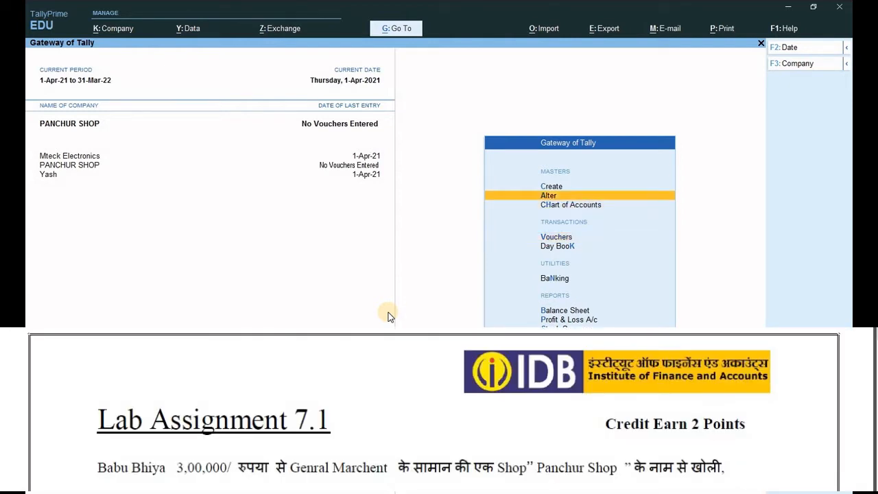
pyautogui.press('Return')
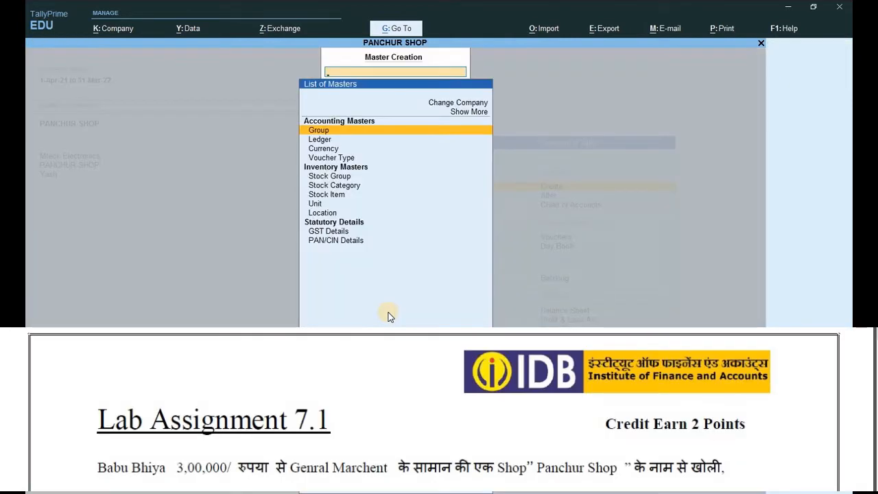
pyautogui.press('Down')
pyautogui.press('Return')
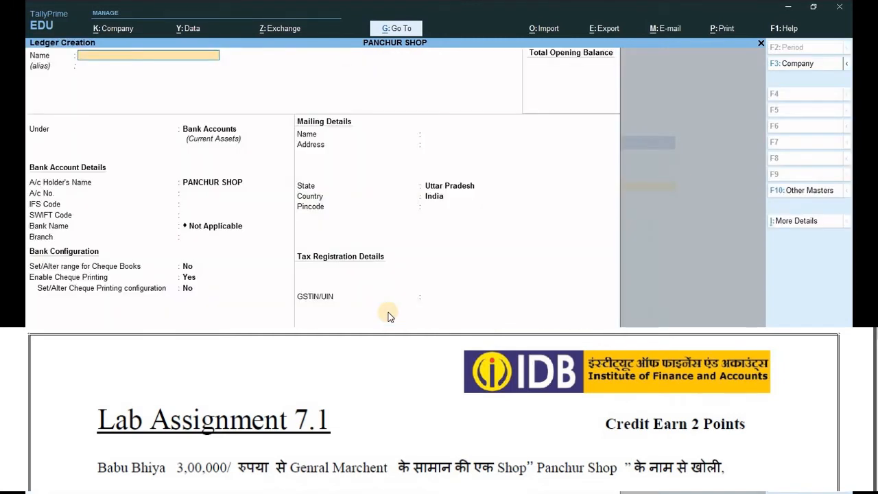
pyautogui.write('CAPITAL')
pyautogui.press('Return')
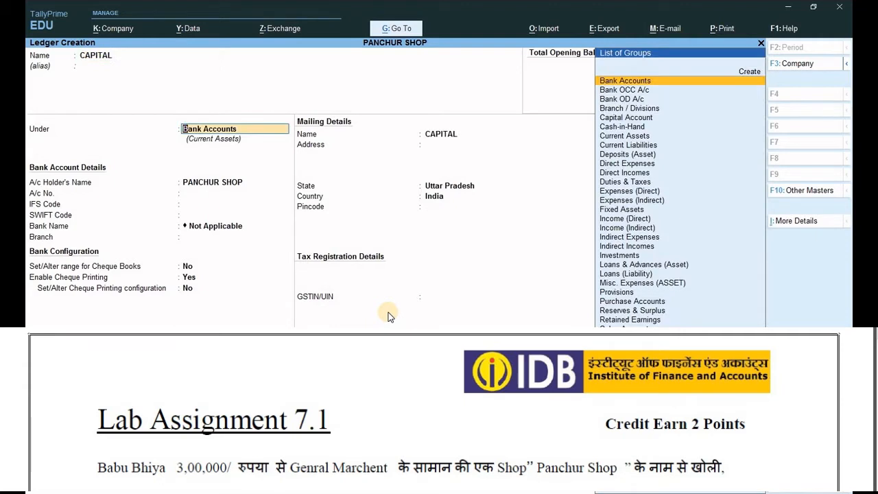
# Place the CAPITAL ledger under the Capital Account group
pyautogui.write('C')
pyautogui.press('Down')
pyautogui.press('Down')
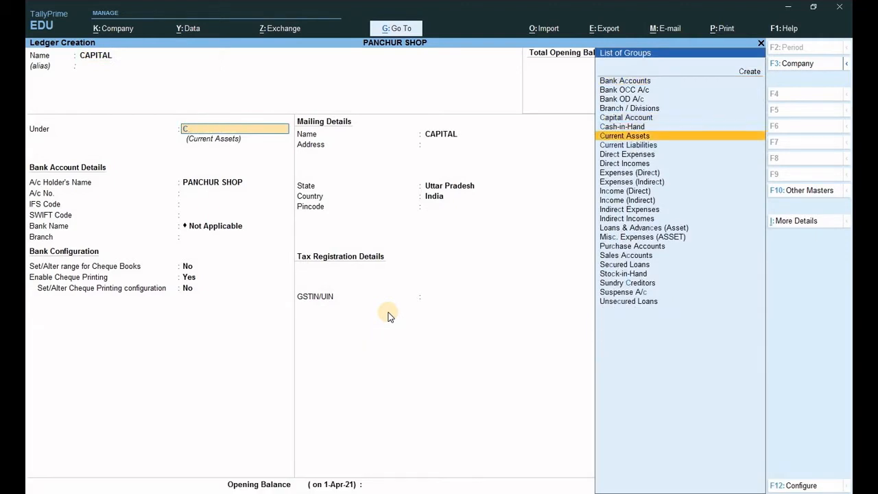
pyautogui.press('Down')
pyautogui.press('Up')
pyautogui.press('Up')
pyautogui.press('Up')
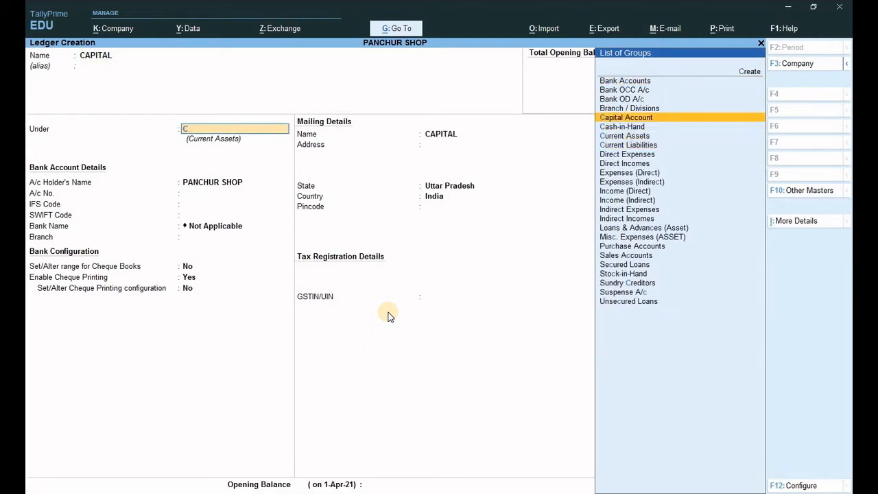
pyautogui.press('Return')
# Keep the CAPITAL ledger's registration type as Regular, enter its GSTIN/UIN, save the ledger, and return to the Gateway of Tally
pyautogui.press('Return')
pyautogui.press('Return')
pyautogui.press('Return')
pyautogui.press('Return')
pyautogui.press('Return')
pyautogui.press('Return')
pyautogui.press('Return')
pyautogui.press('Return')
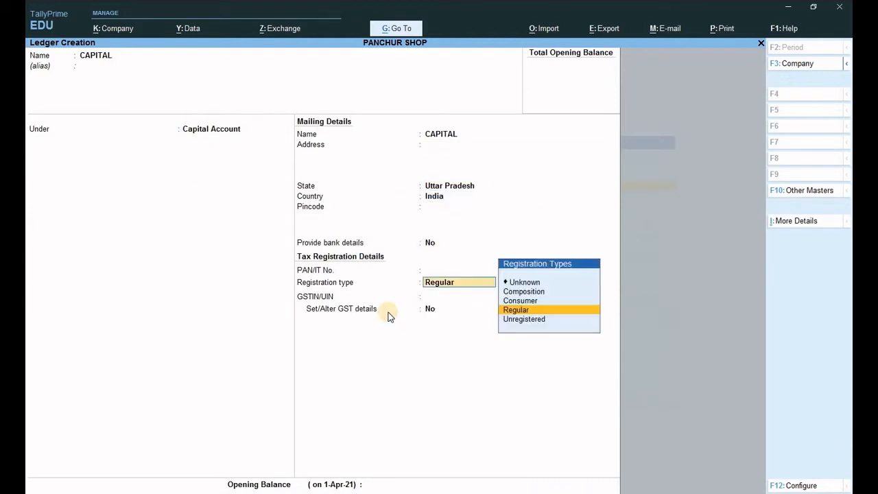
pyautogui.write('1234')
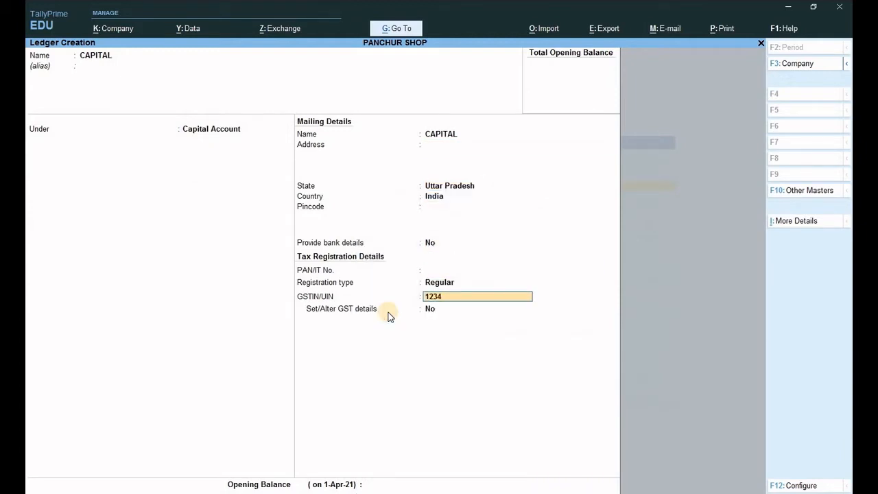
pyautogui.press('Return')
pyautogui.press('Return')
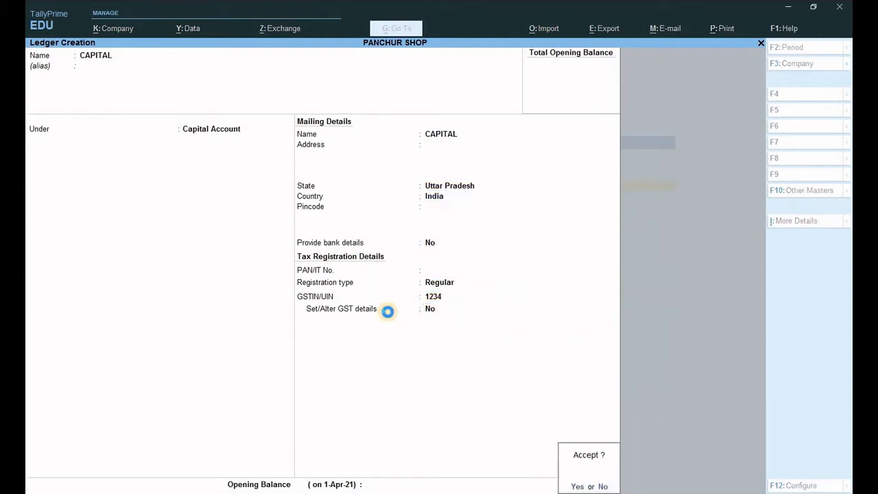
pyautogui.press('Return')
pyautogui.press('Escape')
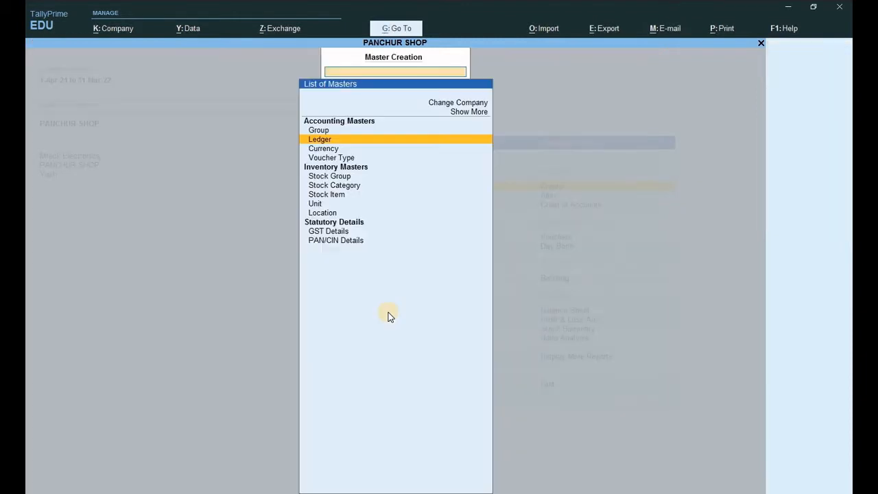
pyautogui.press('Escape')
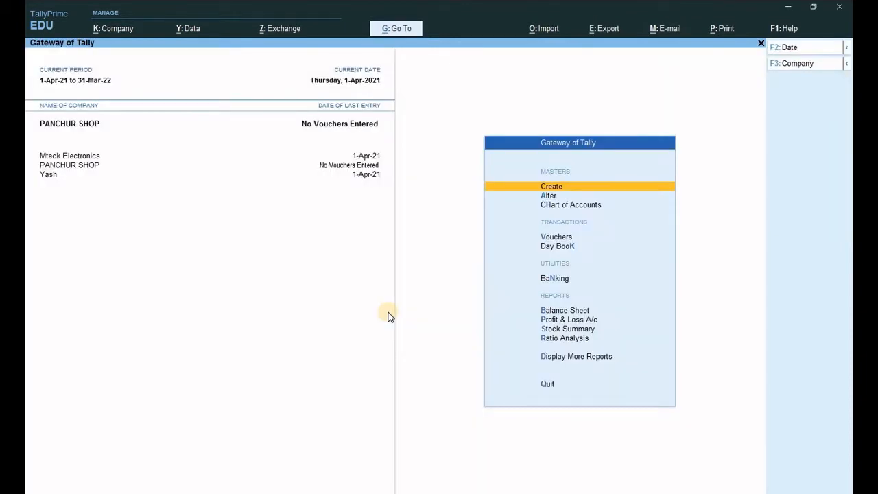
# Start a receipt voucher with Cash as the account and Capital as the particulars ledger
pyautogui.press('v')
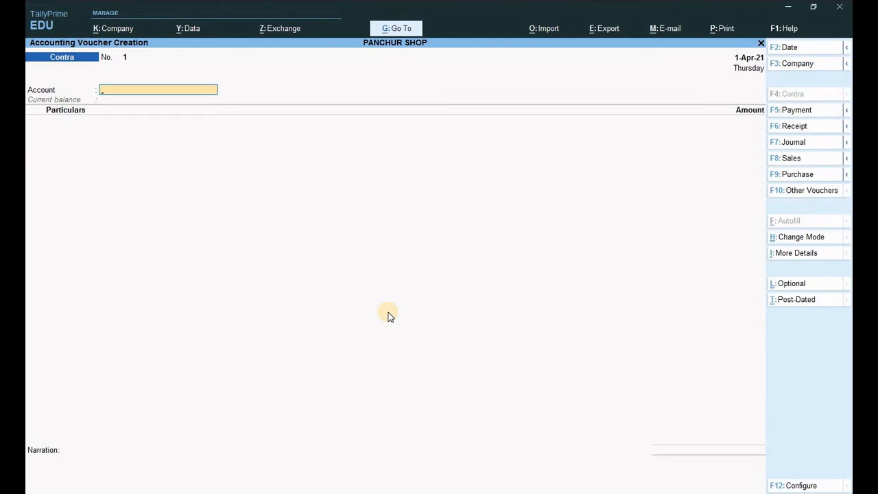
pyautogui.press('F6')
pyautogui.write('C')
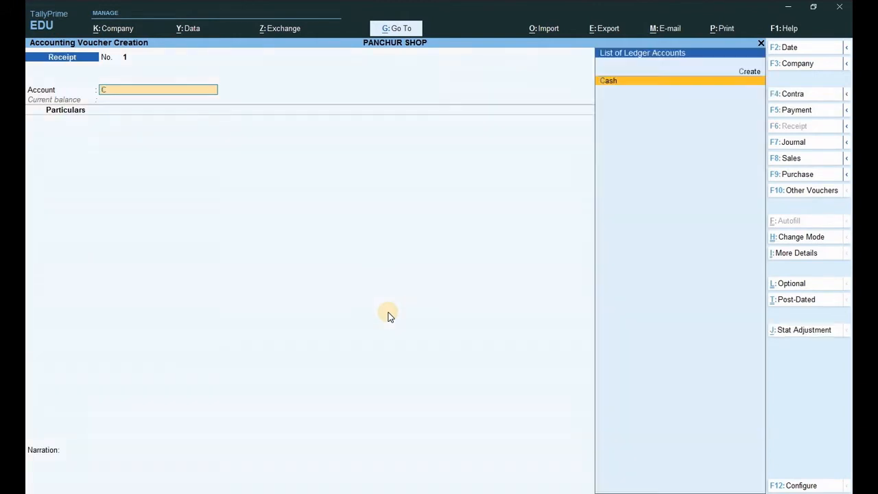
pyautogui.write('AS')
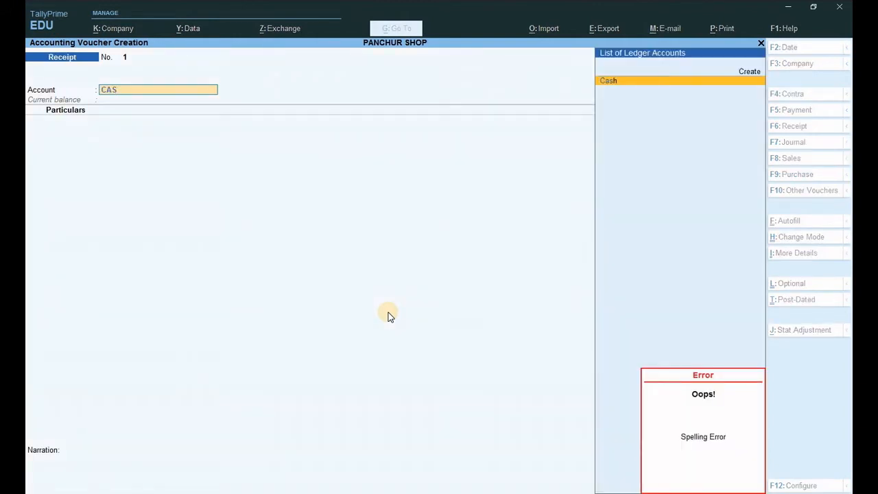
pyautogui.press('Return')
pyautogui.write('CA')
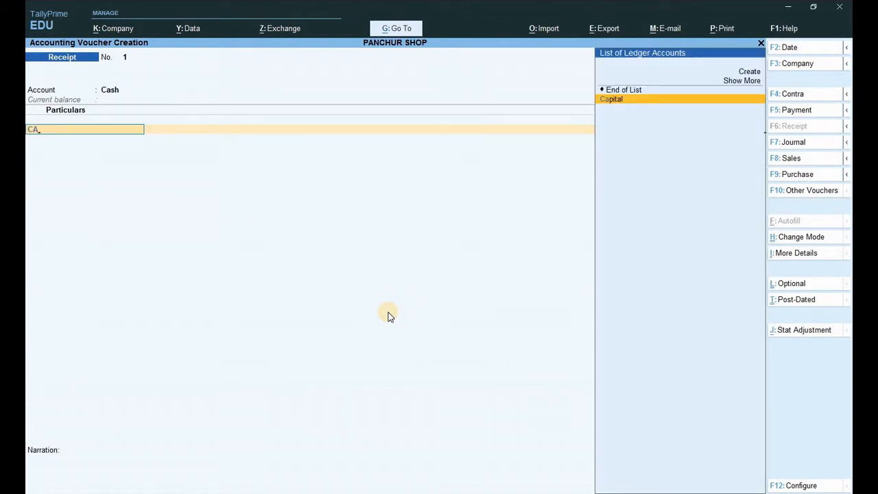
pyautogui.press('Return')
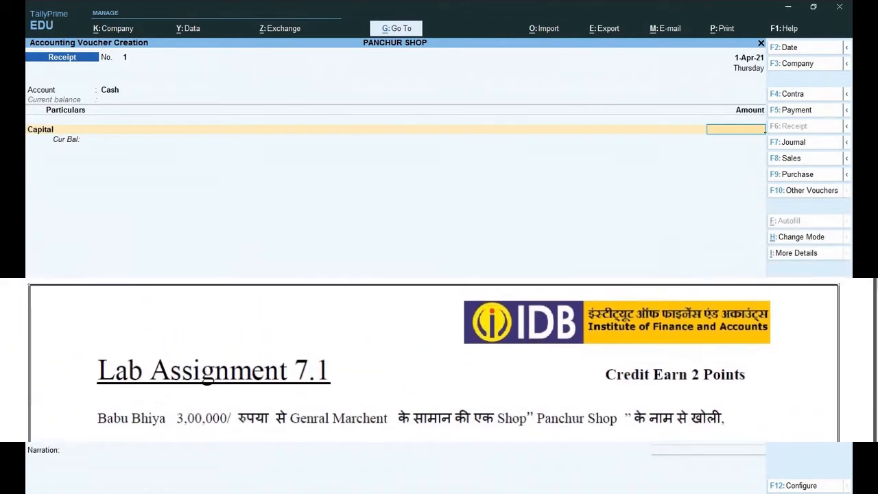
# Set the Capital amount to 300000, save the receipt voucher, and leave voucher entry
pyautogui.write('300000')
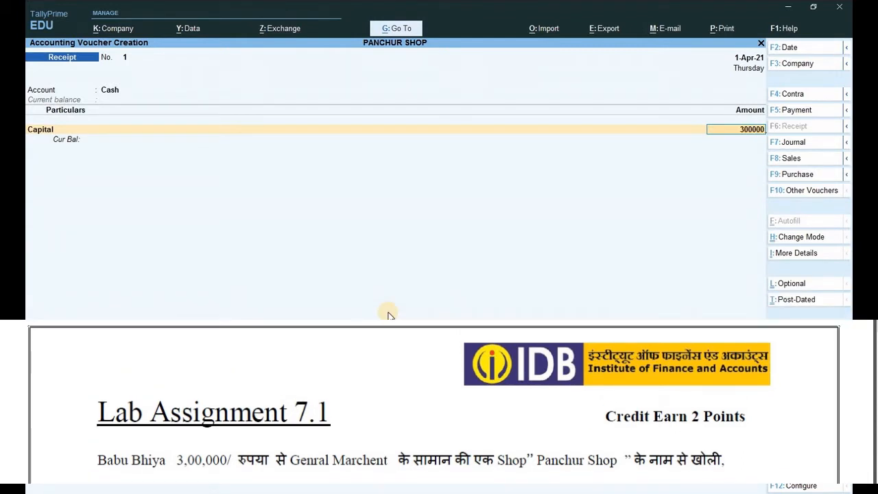
pyautogui.press('Return')
pyautogui.press('Return')
pyautogui.press('Return')
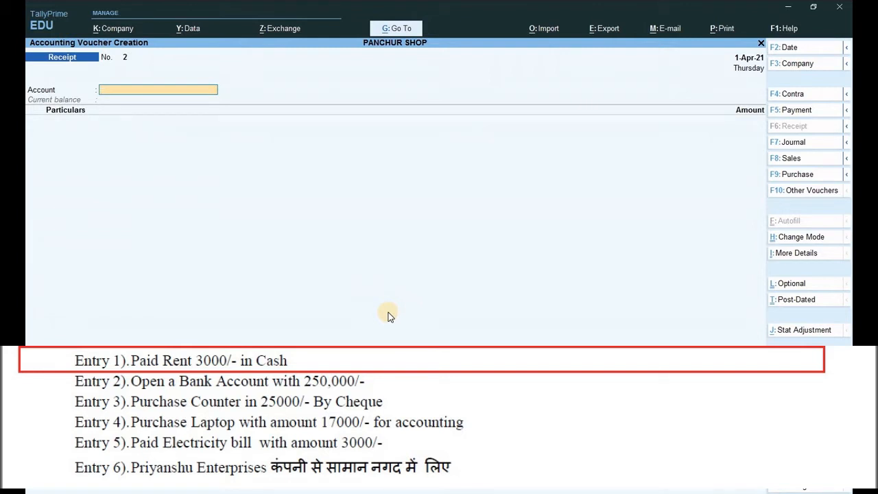
pyautogui.press('Escape')
# Start creating a new ledger and name it RENT
pyautogui.press('Up')
pyautogui.press('Up')
pyautogui.press('Up')
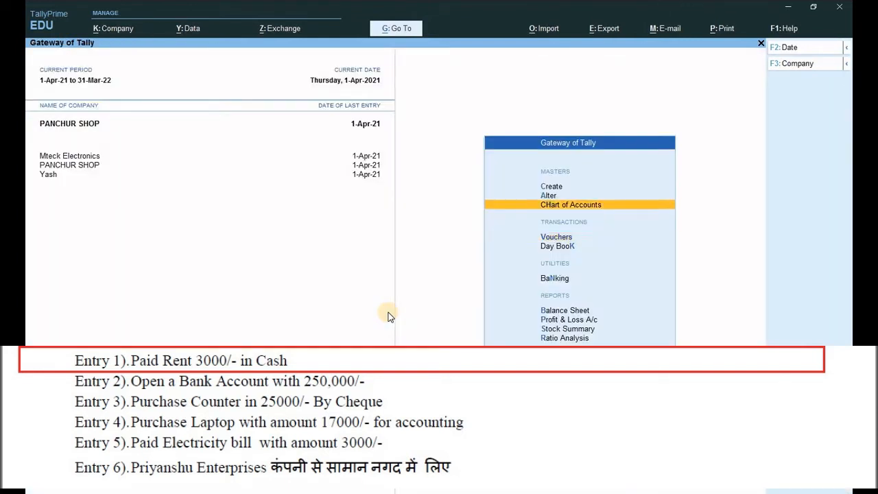
pyautogui.press('Return')
pyautogui.press('Down')
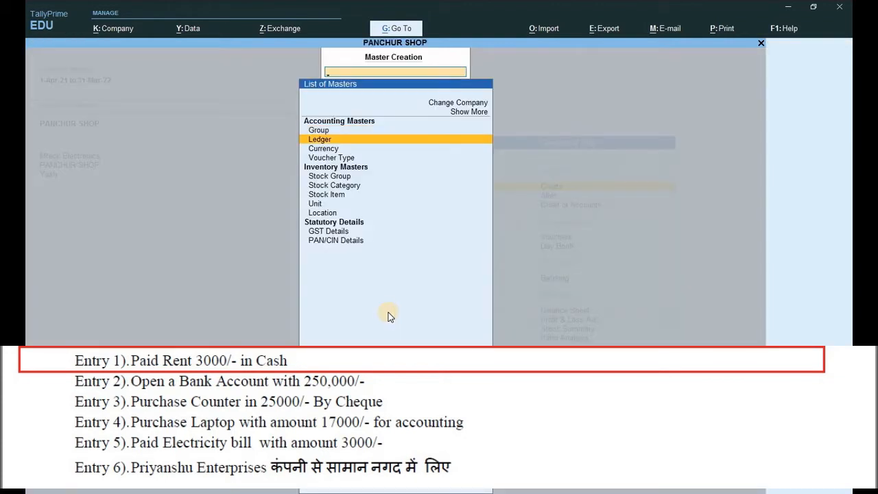
pyautogui.press('Return')
pyautogui.write('RENT')
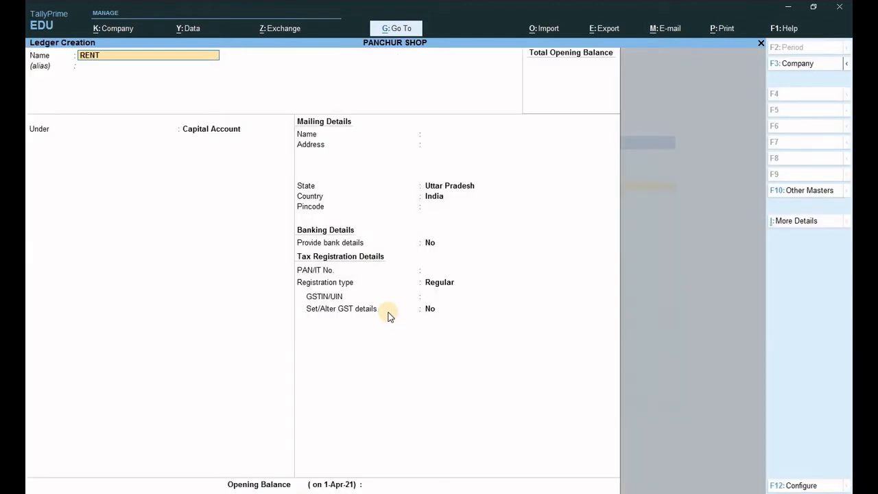
# Place the RENT ledger under the Indirect Expenses group
pyautogui.press('Return')
pyautogui.write('i')
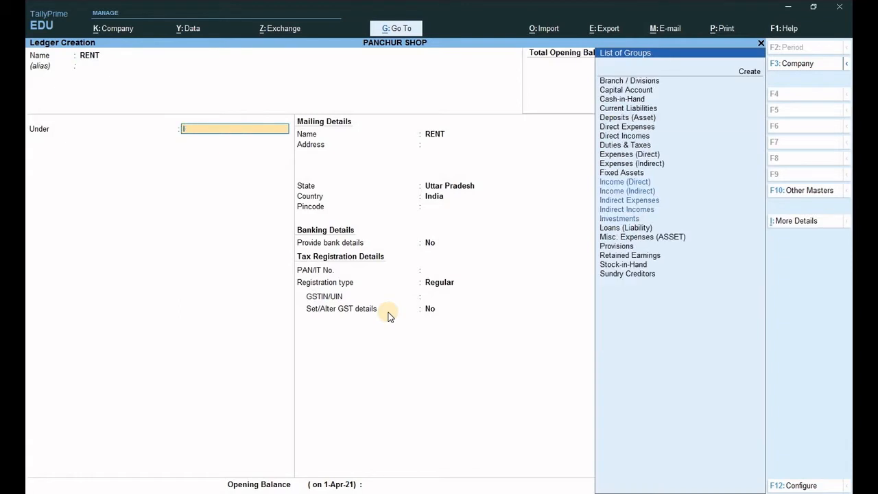
pyautogui.press('Down')
pyautogui.press('Down')
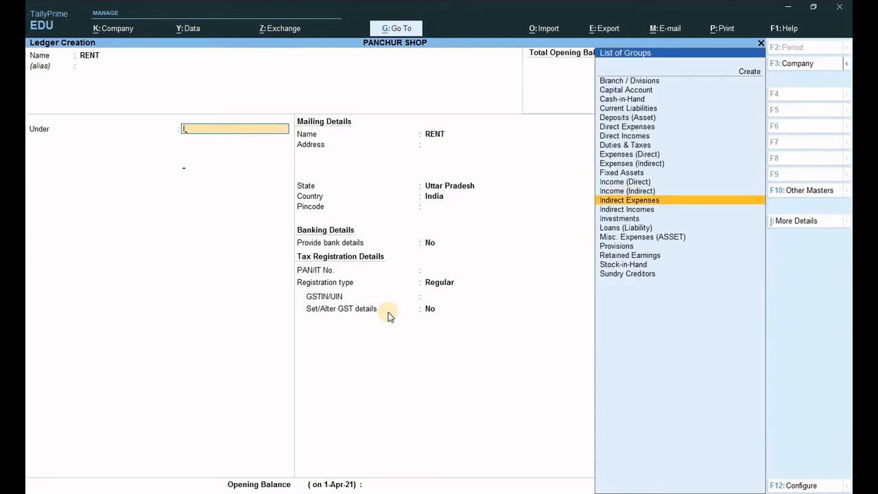
pyautogui.press('Return')
# Keep GST as Applicable and the supply type as Services for RENT, save the ledger, and return to the Gateway of Tally
pyautogui.press('Return')
pyautogui.press('Return')
pyautogui.press('Return')
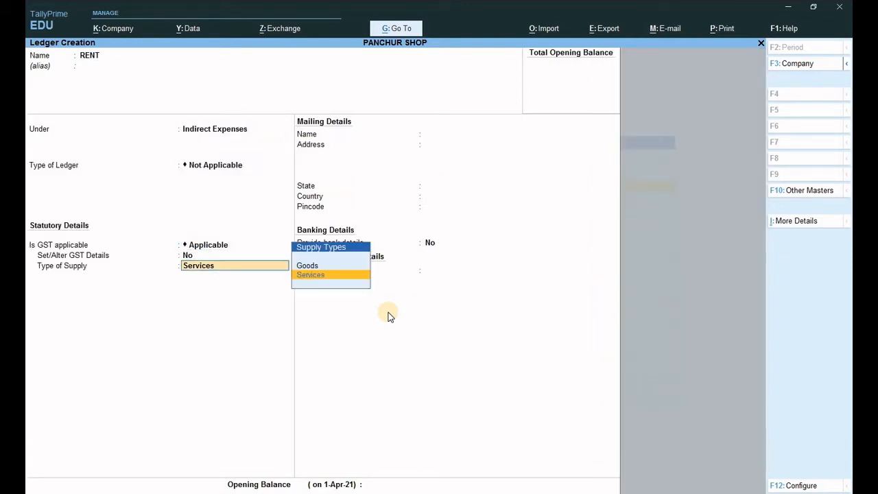
pyautogui.press('Return')
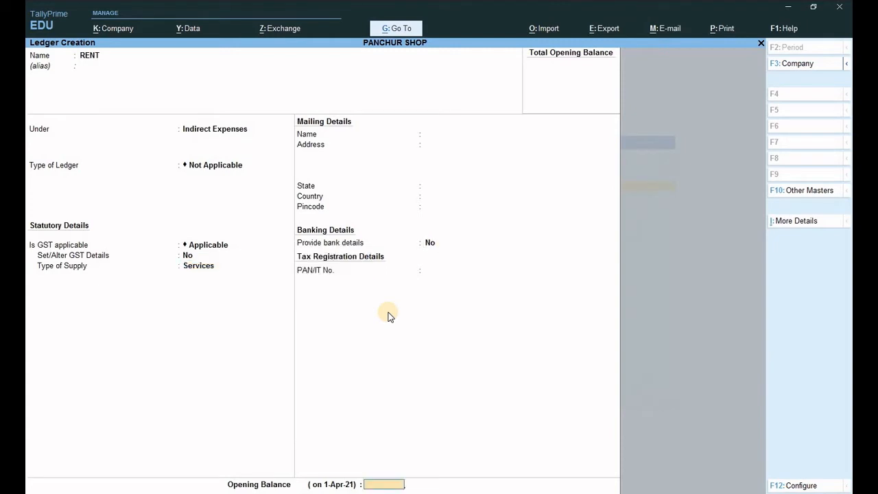
pyautogui.press('Return')
pyautogui.press('Return')
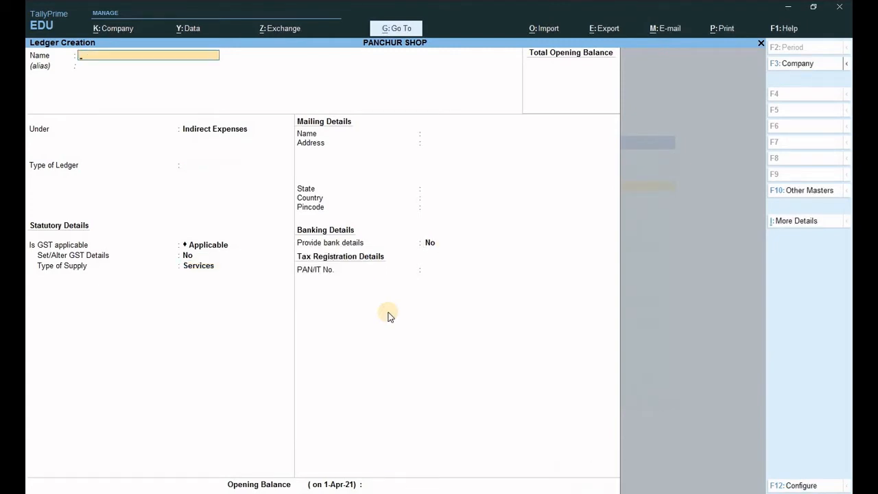
pyautogui.press('Escape')
pyautogui.press('Escape')
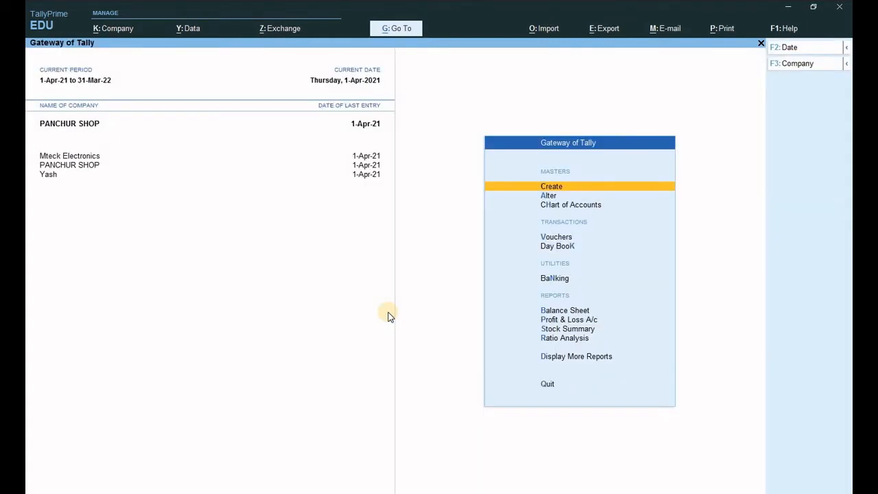
# Start a payment voucher with Cash as the account and RENT as the particulars ledger
pyautogui.press('v')
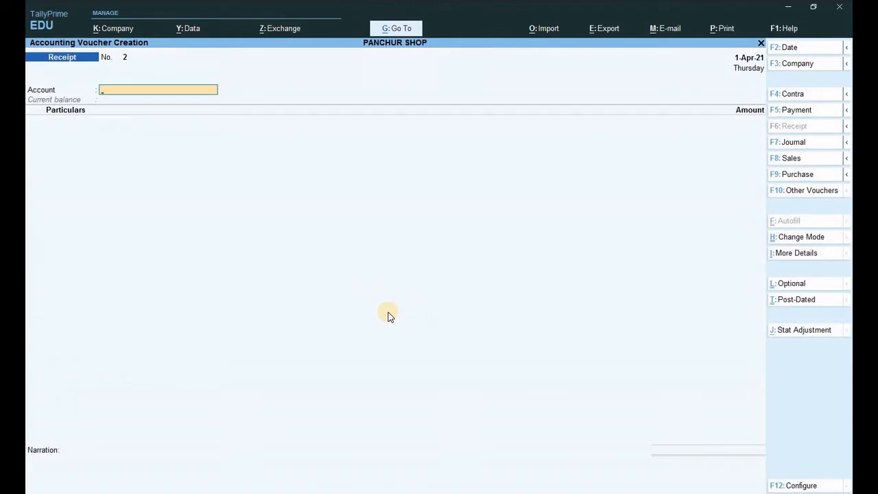
pyautogui.press('F5')
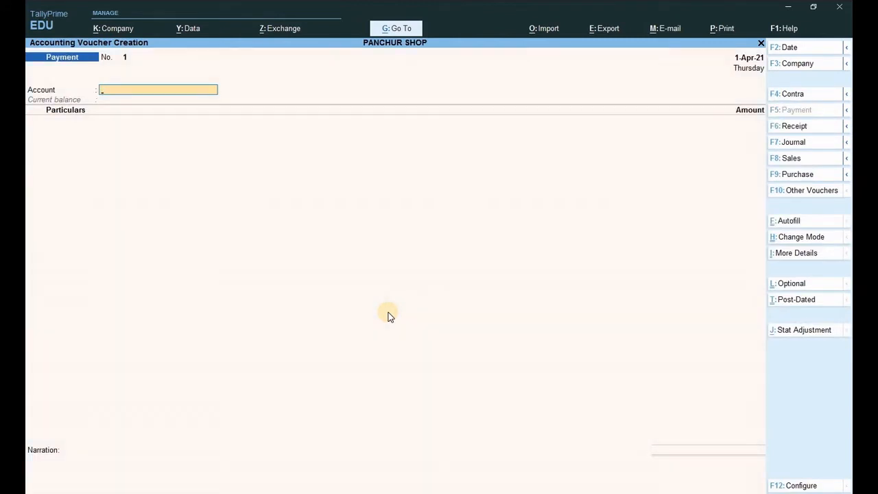
pyautogui.write('CASH')
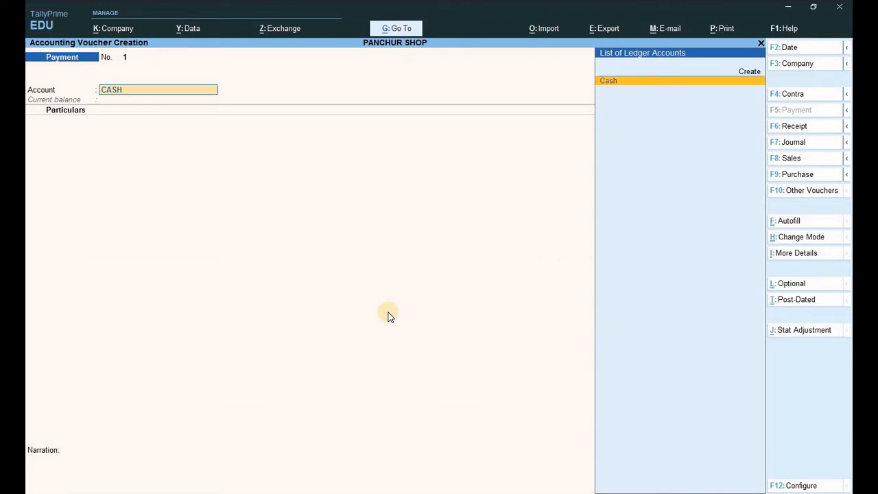
pyautogui.press('Return')
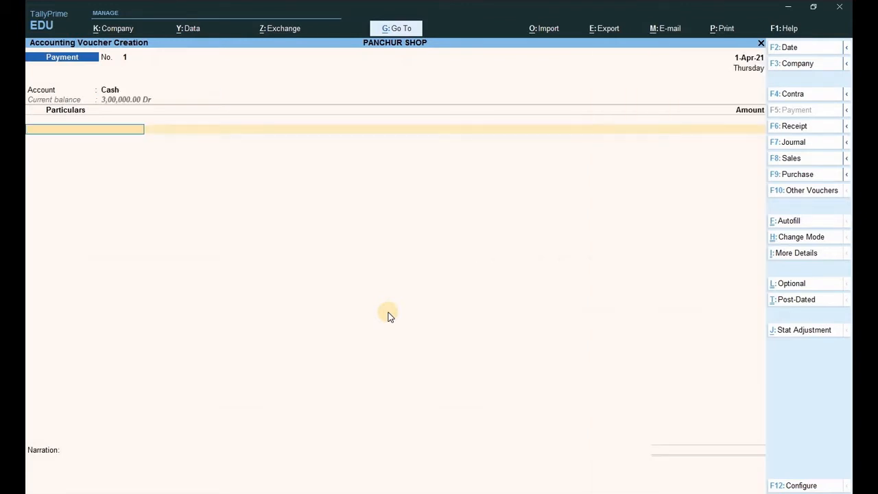
pyautogui.write('R')
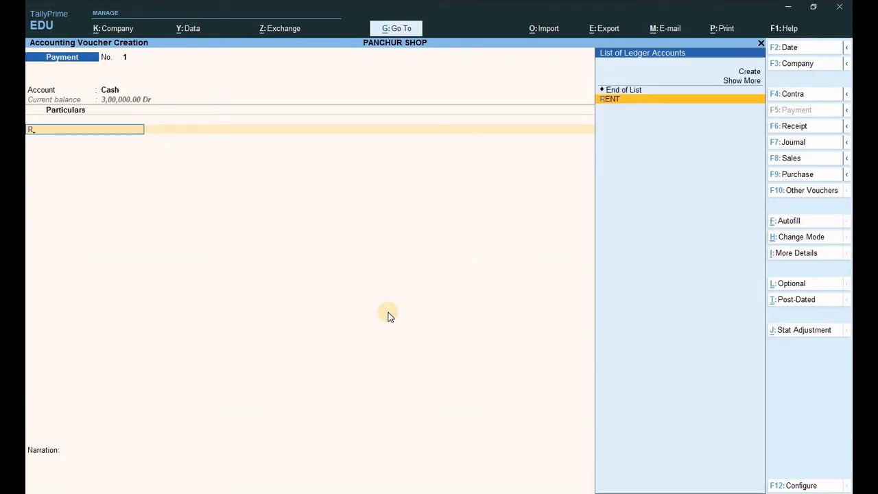
pyautogui.press('Return')
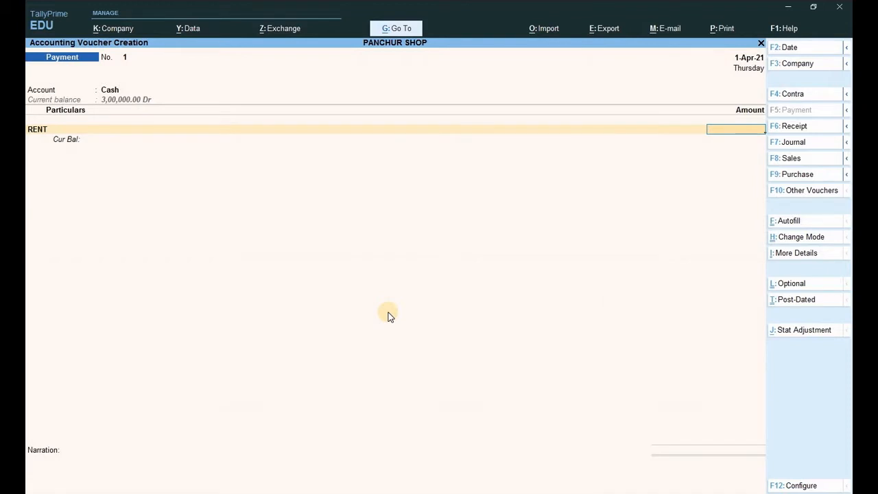
# Set the RENT amount to 3000, save the payment voucher, and leave voucher entry
pyautogui.write('3000')
pyautogui.press('Return')
pyautogui.press('Return')
pyautogui.press('Return')
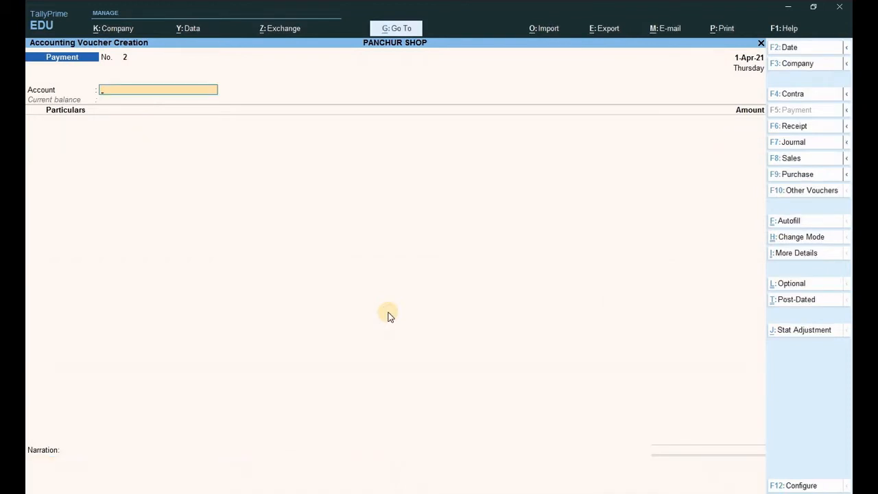
pyautogui.press('Return')
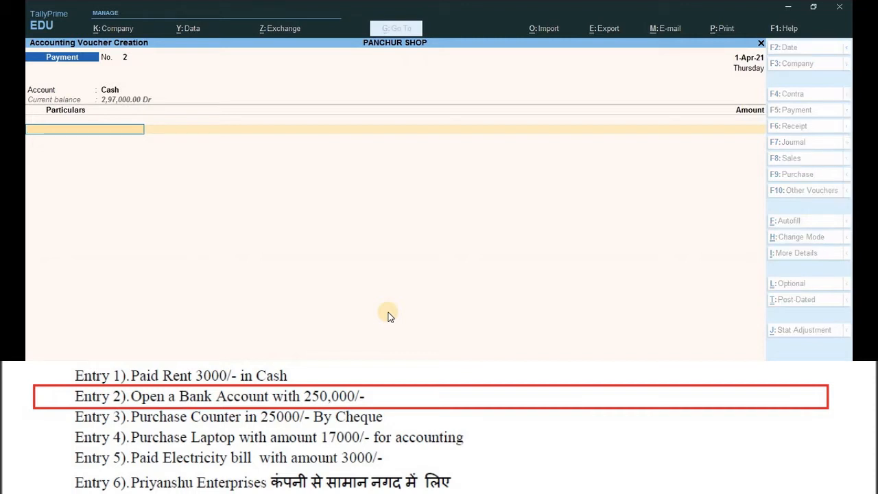
pyautogui.press('Escape')
# Start creating a new ledger from the Gateway of Tally and name it BANK
pyautogui.press('Up')
pyautogui.press('Up')
pyautogui.press('Up')
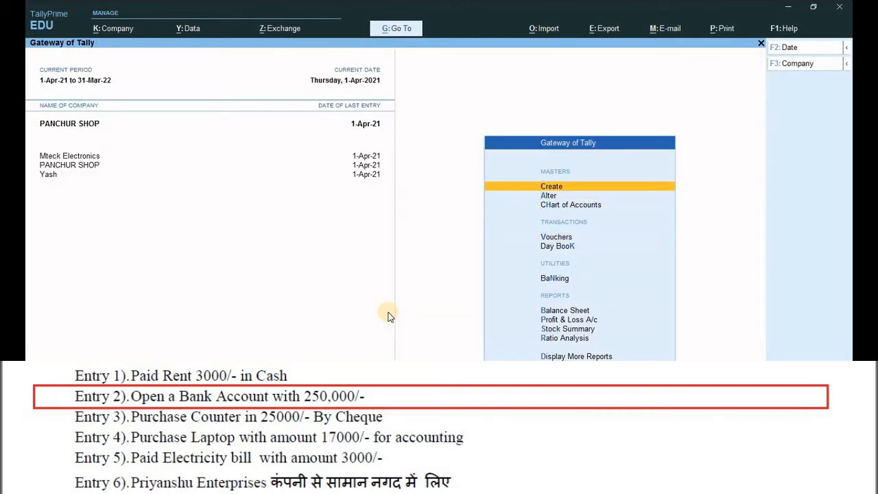
pyautogui.press('Return')
pyautogui.press('Down')
pyautogui.press('Return')
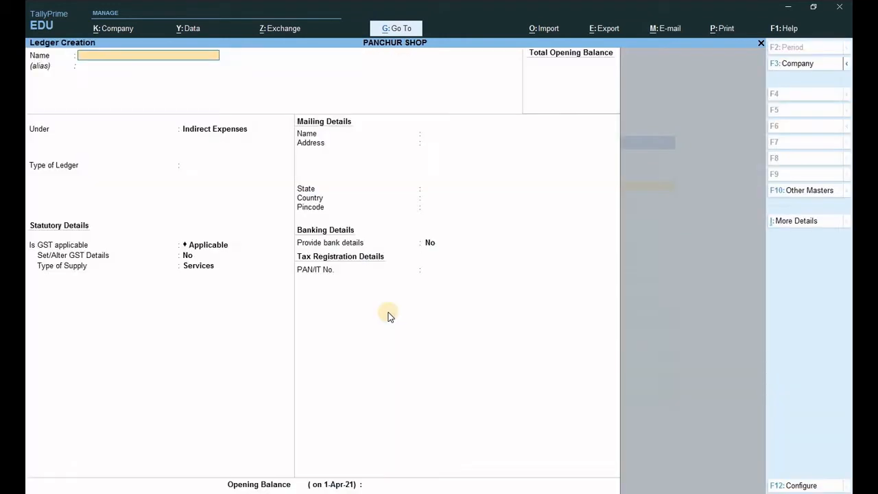
pyautogui.write('BANL')
pyautogui.press('BackSpace')
pyautogui.write('K')
pyautogui.press('Return')
pyautogui.press('Return')
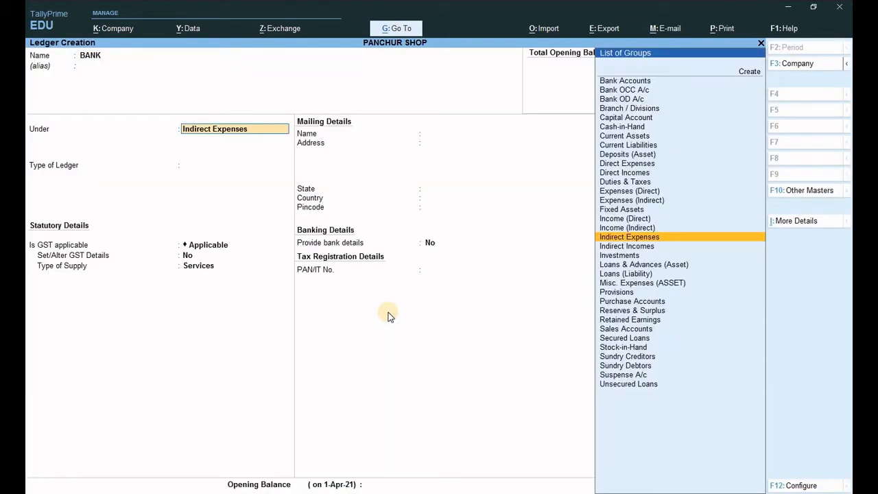
# Place the BANK ledger under the Bank Accounts group
pyautogui.write('BANK')
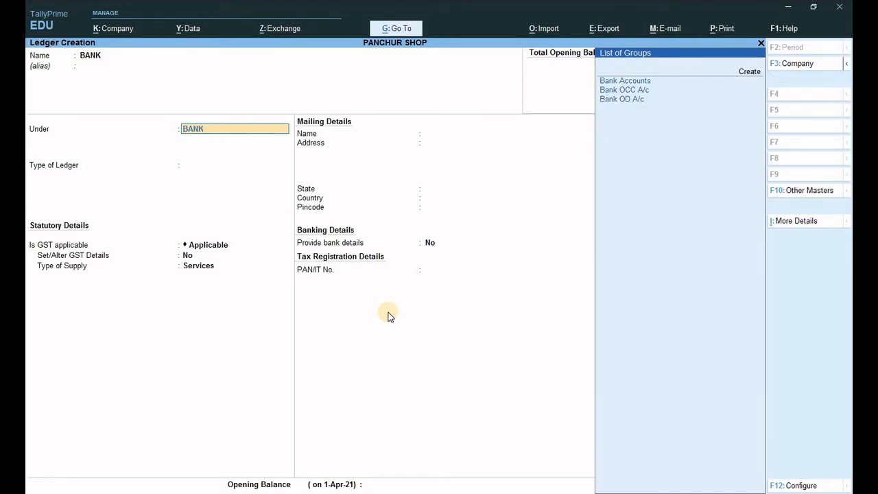
pyautogui.press('BackSpace')
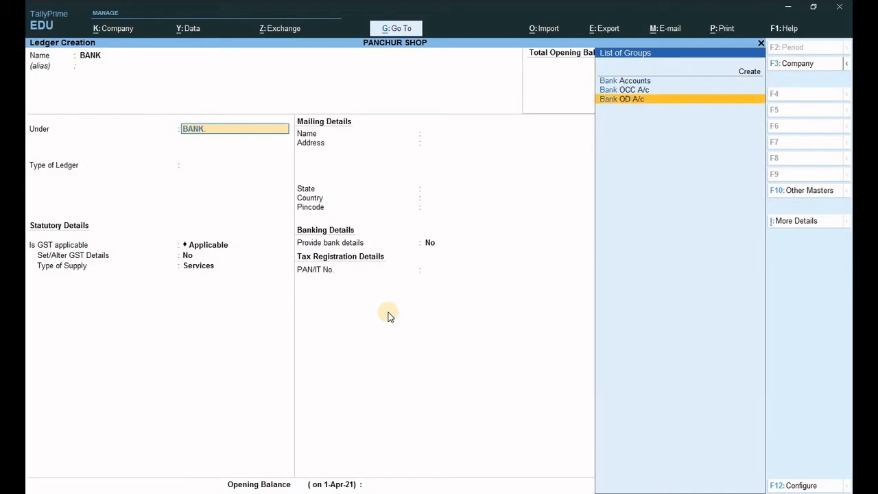
pyautogui.press('Up')
pyautogui.press('Up')
pyautogui.press('Return')
# Keep the BANK ledger's default account, cheque and mailing details, save the ledger, and return to the Gateway of Tally
pyautogui.press('Return')
pyautogui.press('Return')
pyautogui.press('Return')
pyautogui.press('Return')
pyautogui.press('Return')
pyautogui.press('Return')
pyautogui.press('Return')
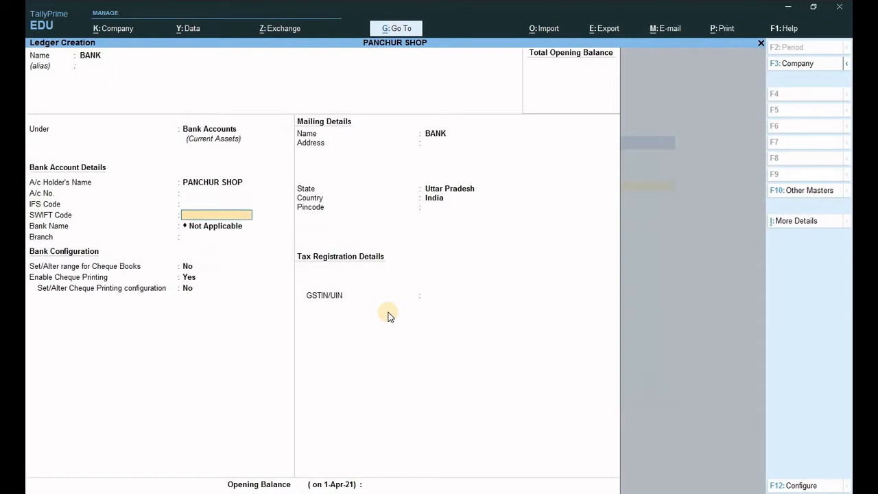
pyautogui.press('Return')
pyautogui.press('Return')
pyautogui.press('Return')
pyautogui.press('Return')
pyautogui.press('Return')
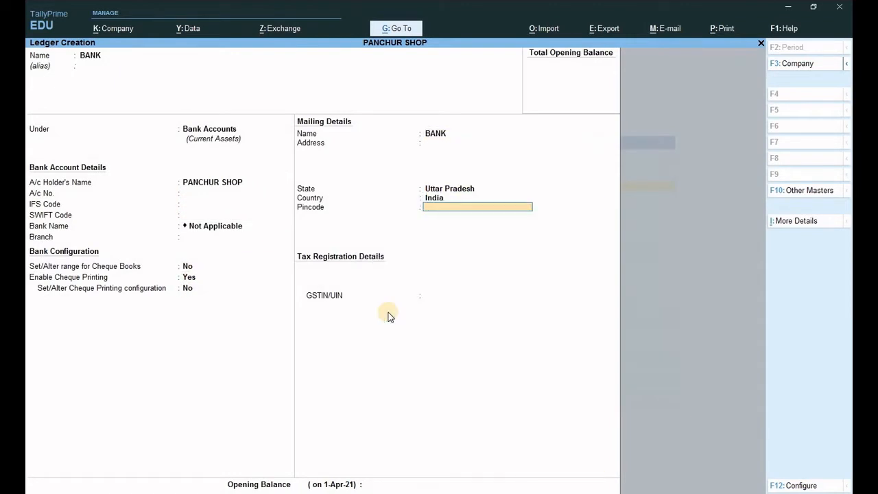
pyautogui.press('Return')
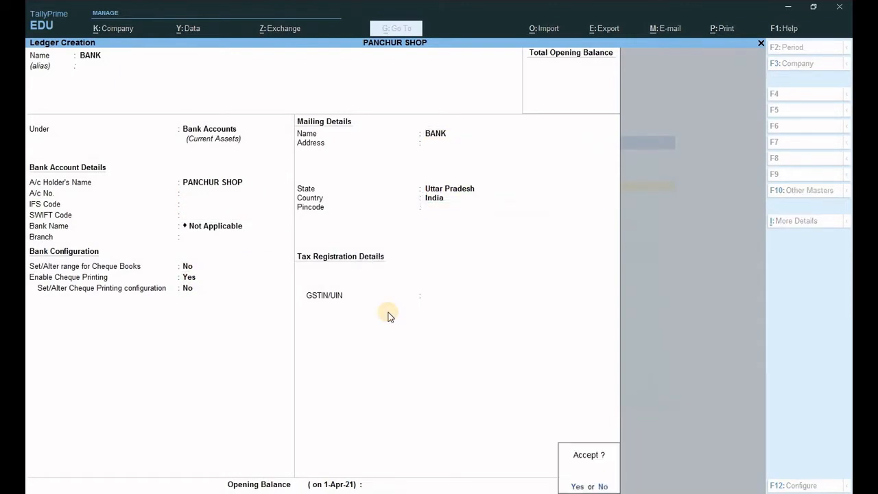
pyautogui.press('Return')
pyautogui.press('Escape')
pyautogui.press('Return')
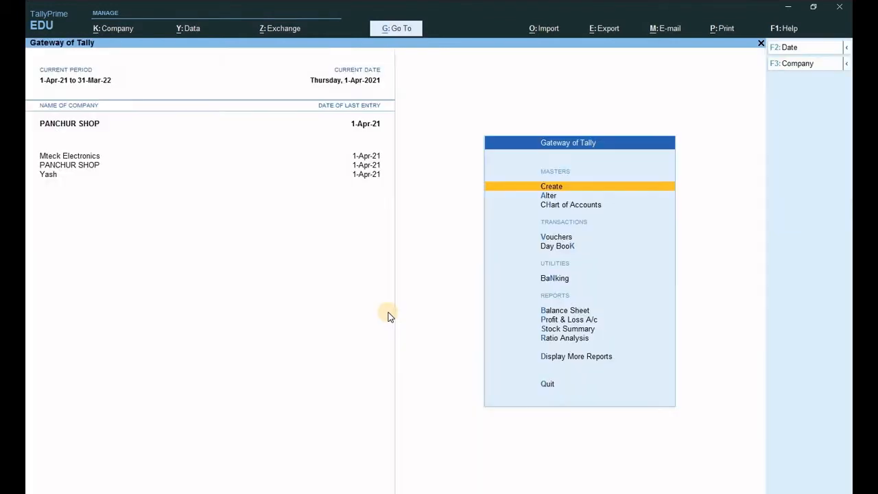
# Start a contra voucher with Bank as the account and Cash as the particulars ledger
pyautogui.press('v')
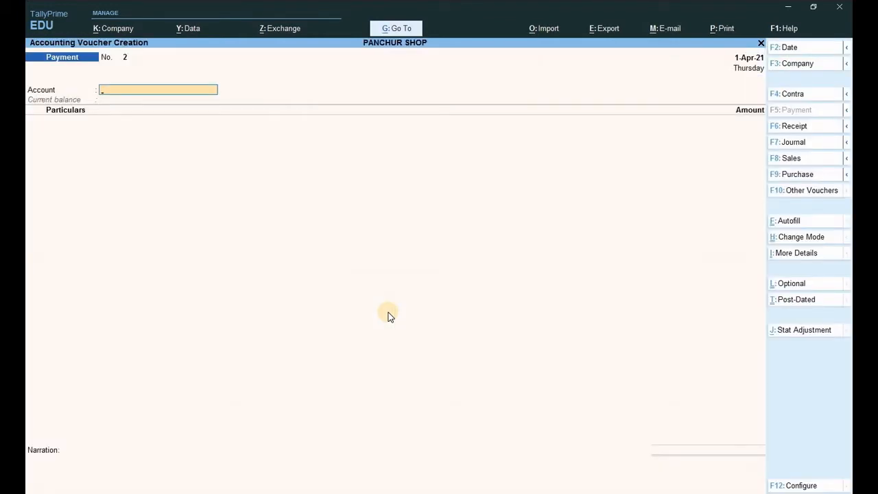
pyautogui.press('Return')
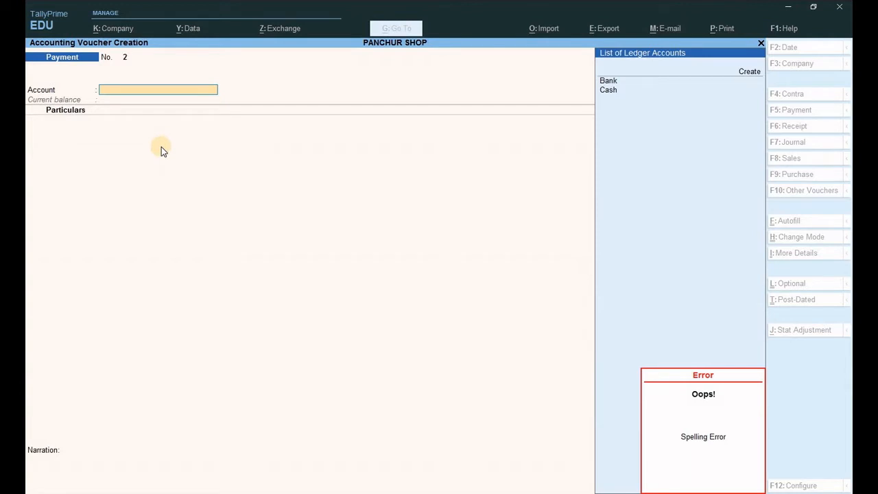
pyautogui.press('Escape')
pyautogui.press('F4')
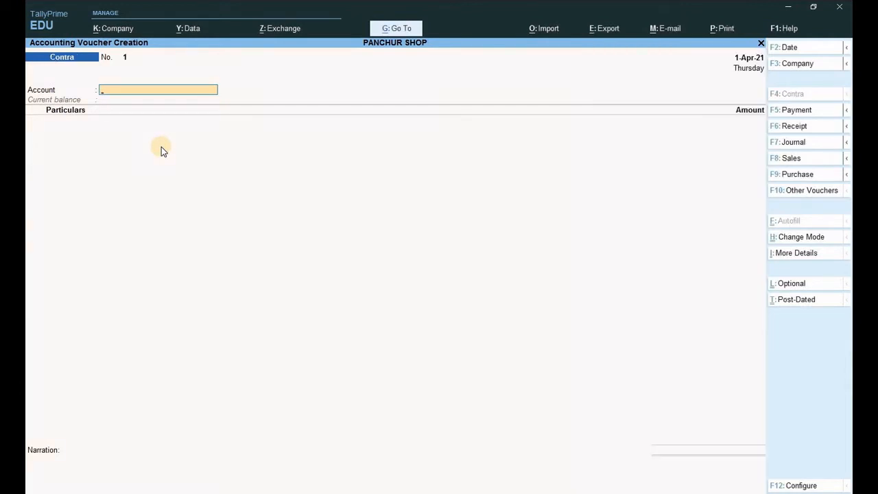
pyautogui.write('BANK')
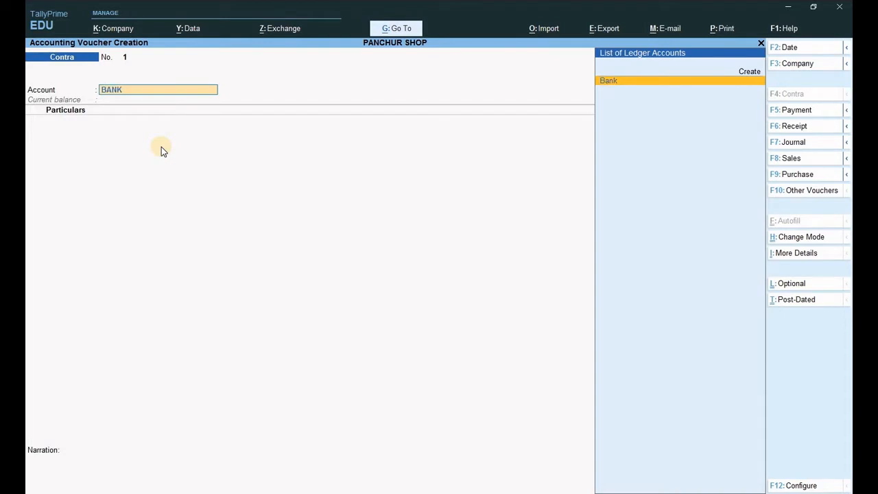
pyautogui.press('Return')
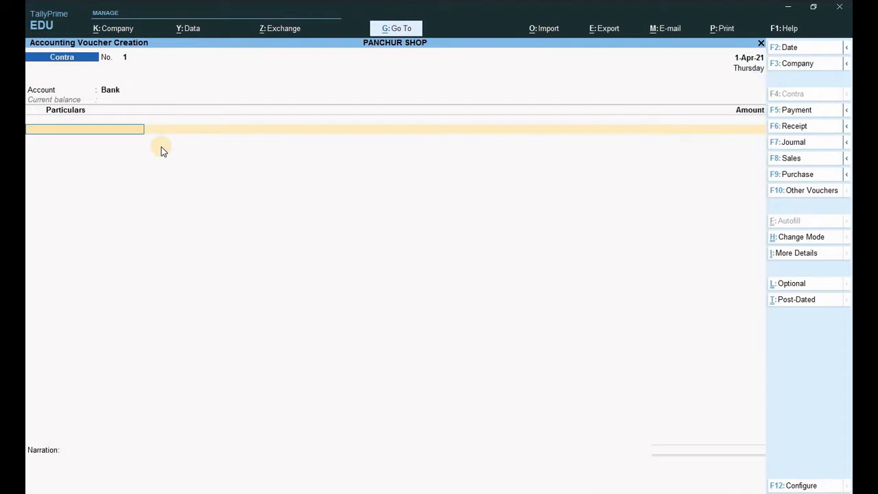
pyautogui.write('CASH')
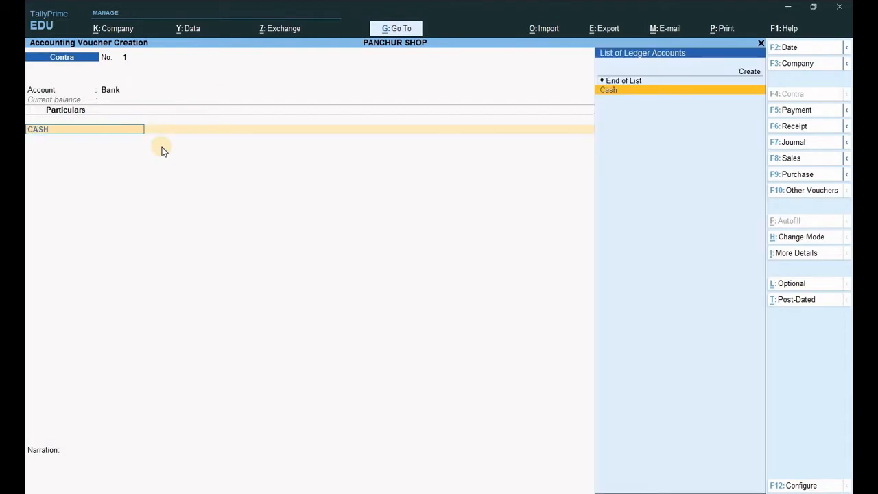
pyautogui.press('Return')
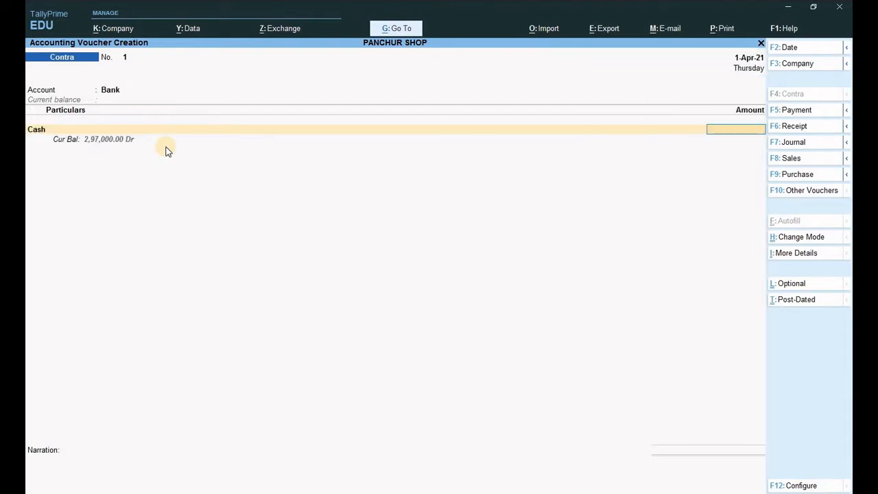
# Set the Cash line of the contra voucher to 250000 and allocate it to Bank with the Cash transaction type
pyautogui.write('250000')
pyautogui.press('Return')
pyautogui.press('Return')
pyautogui.press('Return')
pyautogui.press('Return')
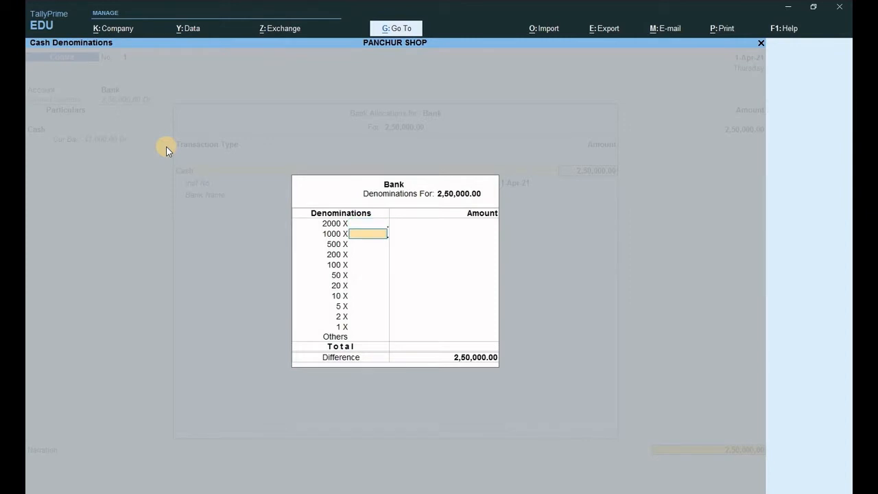
# Leave all cash denominations blank and save the contra voucher without a narration
pyautogui.press('Return')
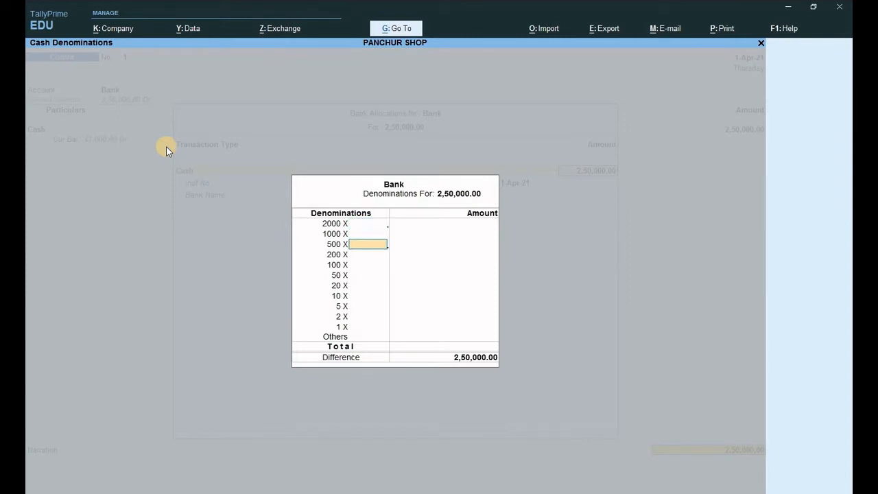
pyautogui.press('Return')
pyautogui.press('Return')
pyautogui.press('Return')
pyautogui.press('Return')
pyautogui.press('Return')
pyautogui.press('Return')
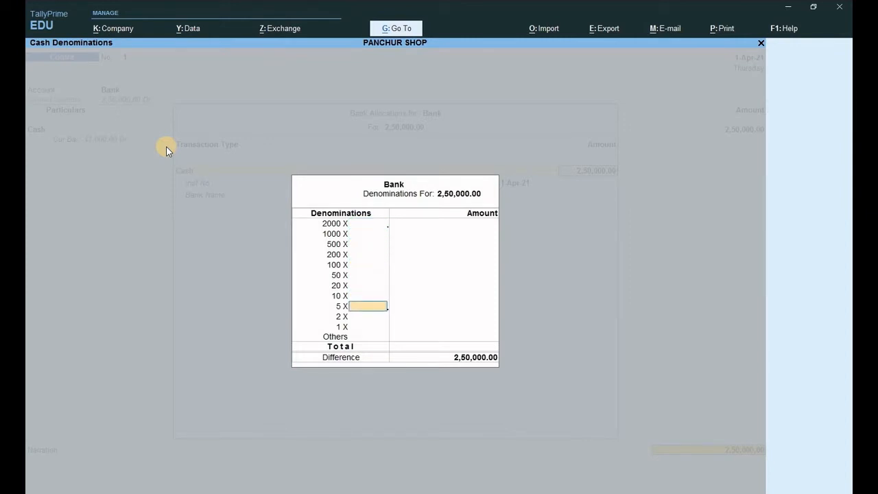
pyautogui.press('Return')
pyautogui.press('Return')
pyautogui.press('Return')
pyautogui.press('Return')
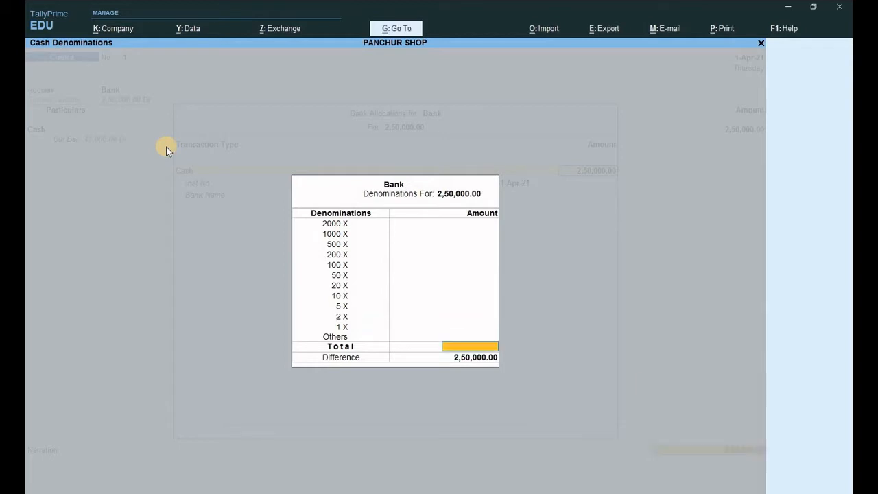
pyautogui.press('Return')
pyautogui.press('Return')
pyautogui.press('Return')
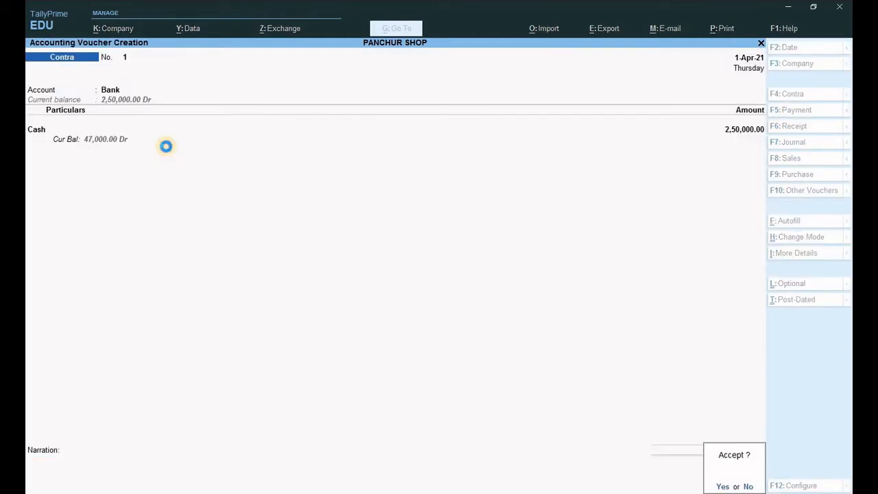
pyautogui.press('Return')
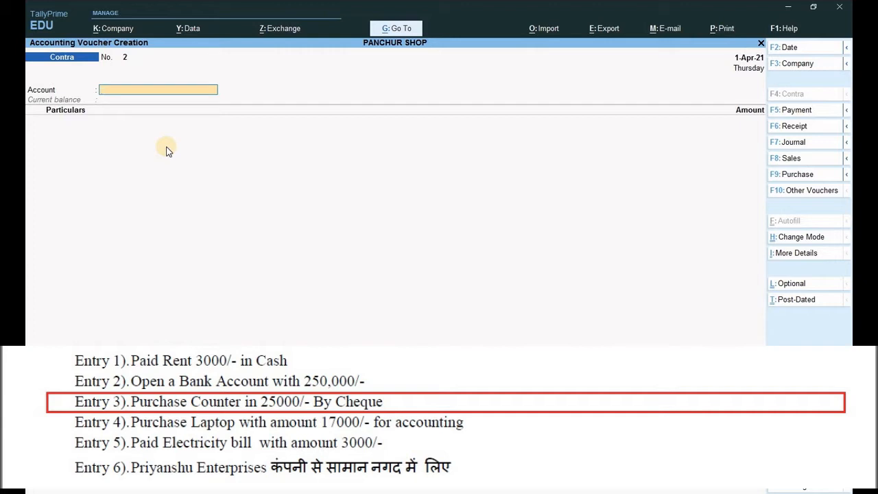
# Return to the Gateway of Tally and start creating a new ledger named COUNTER
pyautogui.press('Escape')
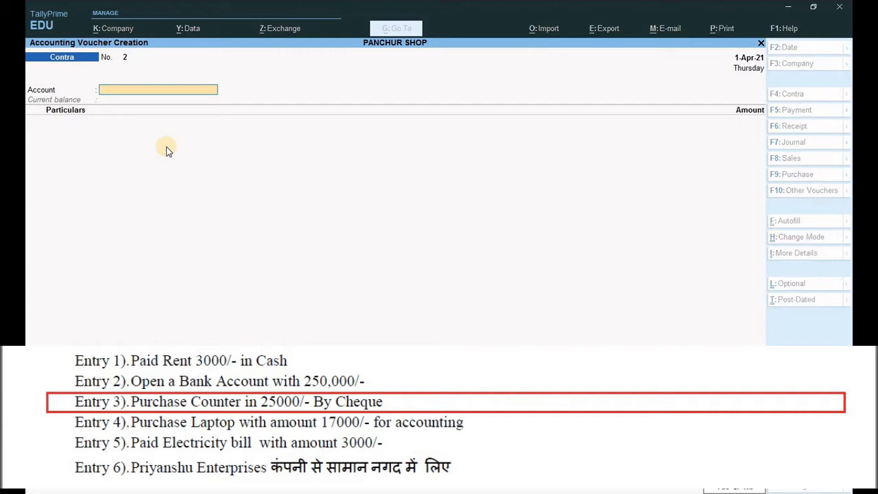
pyautogui.press('y')
pyautogui.press('Up')
pyautogui.press('Up')
pyautogui.press('Up')
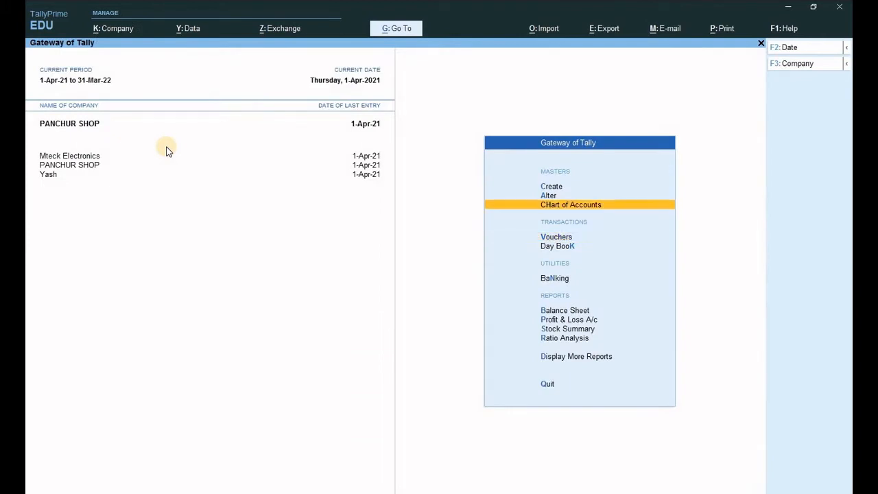
pyautogui.press('Down')
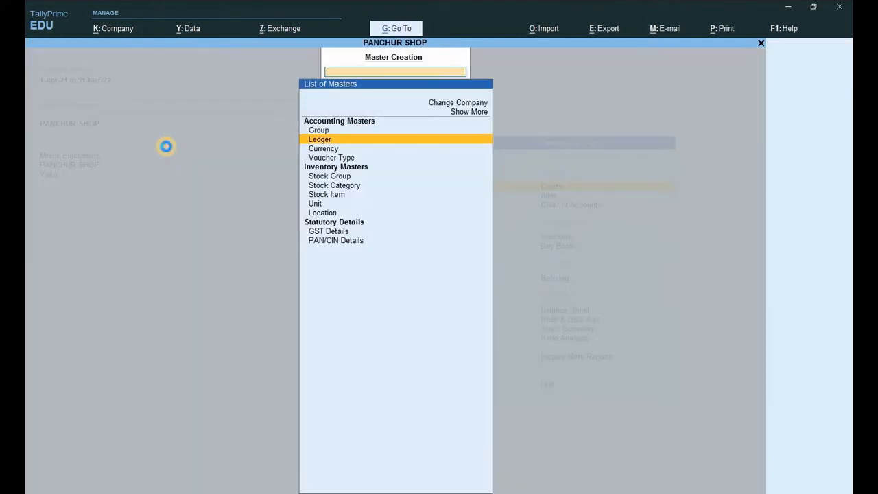
pyautogui.press('Return')
pyautogui.write('C')
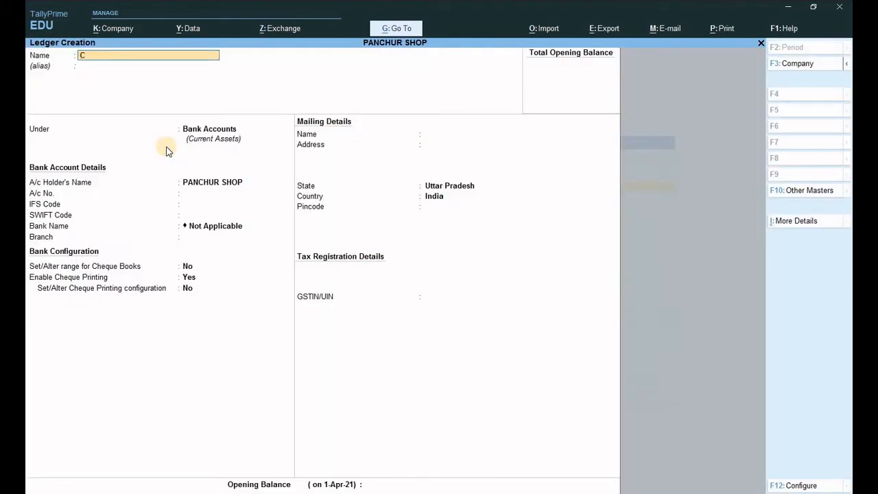
pyautogui.write('OUNTER')
pyautogui.press('Return')
# Place the COUNTER ledger under the Fixed Assets group, keeping its default GST settings, mailing name, state and country
pyautogui.write('F')
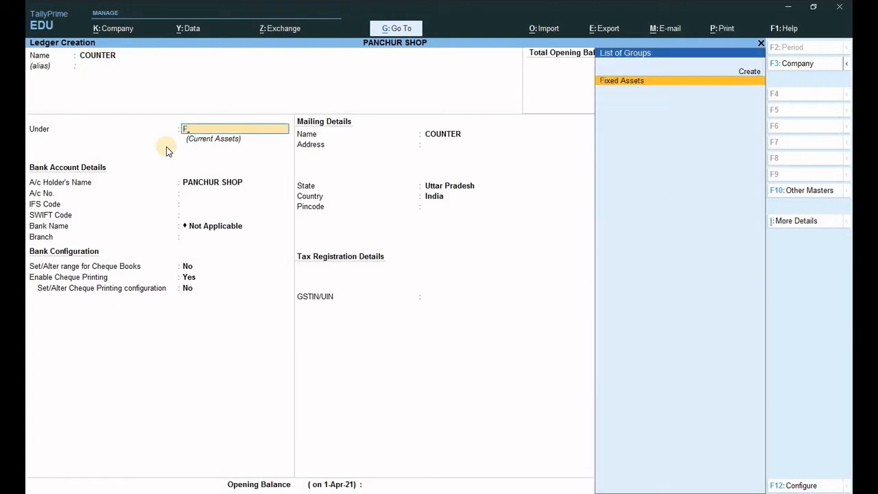
pyautogui.press('Return')
pyautogui.press('Return')
pyautogui.press('Return')
pyautogui.press('Return')
pyautogui.press('Return')
pyautogui.press('Return')
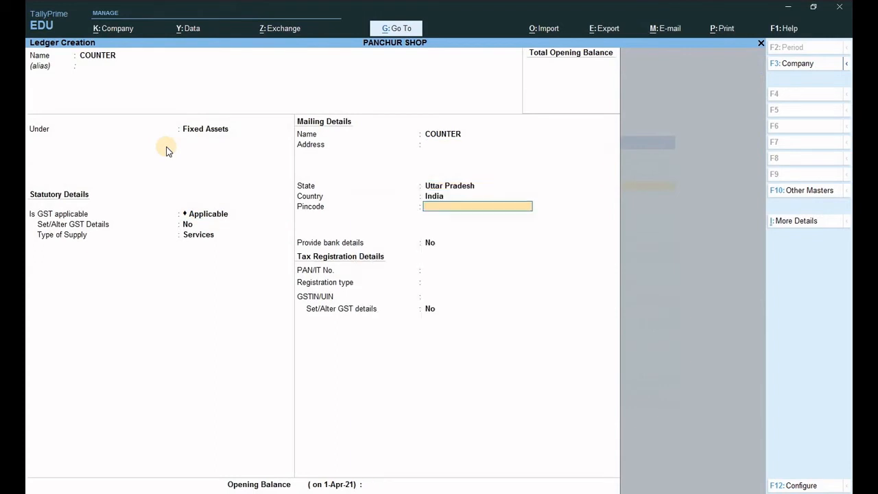
# Keep the COUNTER ledger's default banking and tax details, save the ledger, and return to the Gateway of Tally
pyautogui.press('Return')
pyautogui.press('Return')
pyautogui.press('Return')
pyautogui.press('Return')
pyautogui.press('Return')
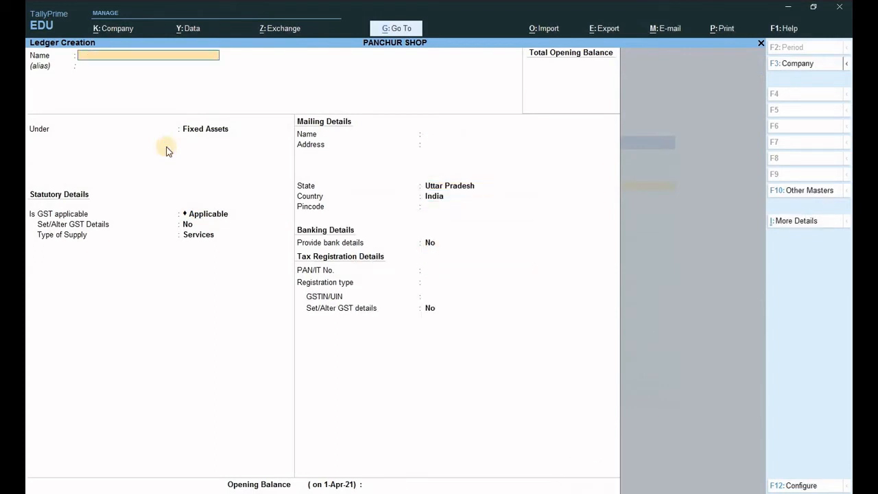
pyautogui.press('Escape')
pyautogui.press('Return')
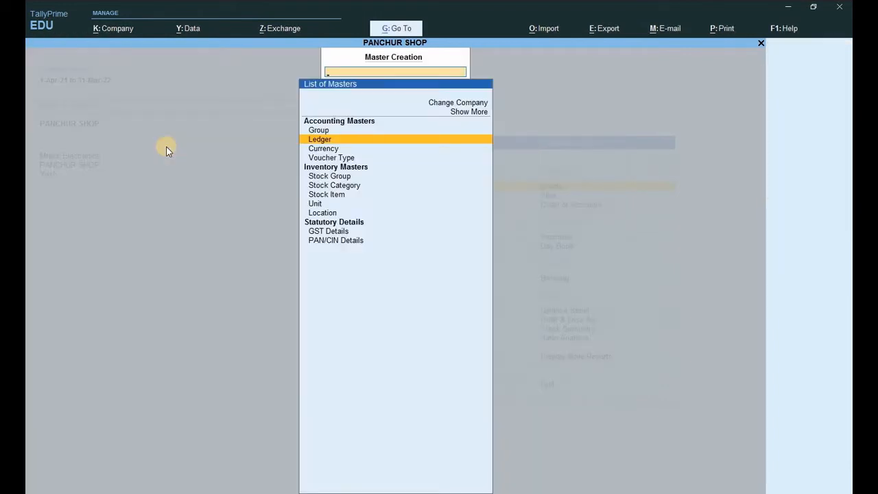
pyautogui.press('Escape')
# Start a payment voucher with Bank as the account and COUNTER as the particulars ledger
pyautogui.press('v')
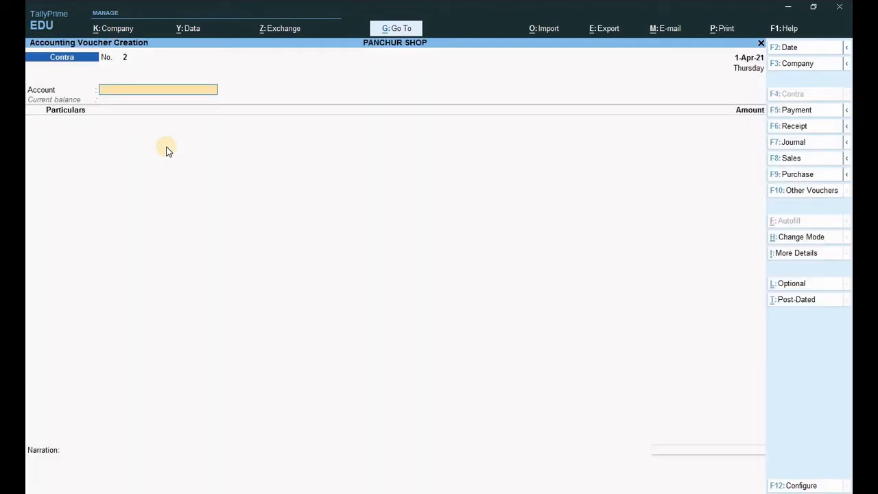
pyautogui.press('F5')
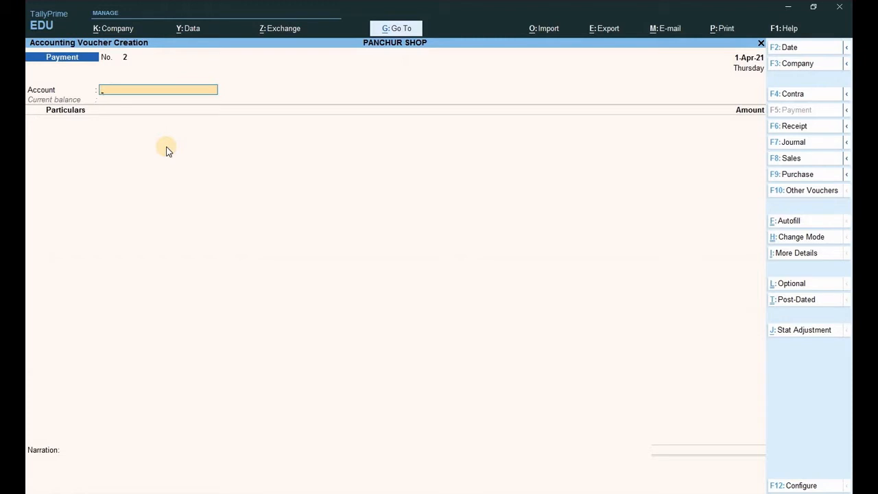
pyautogui.write('BA')
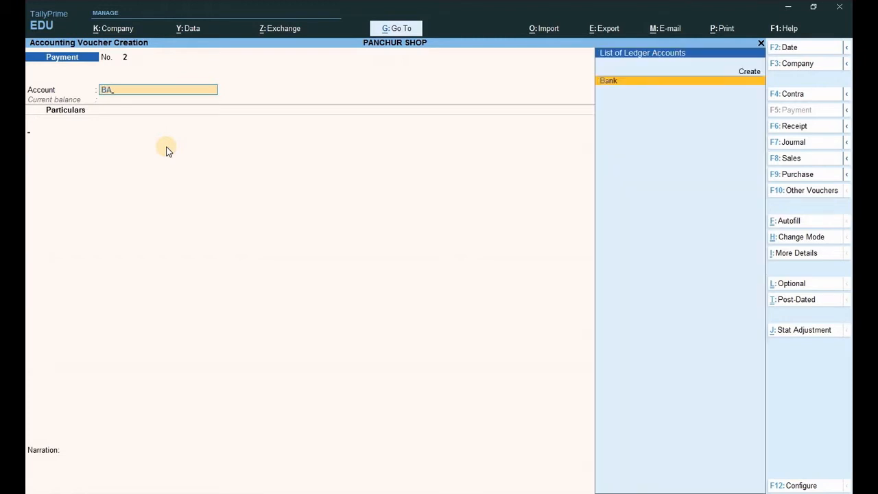
pyautogui.press('Return')
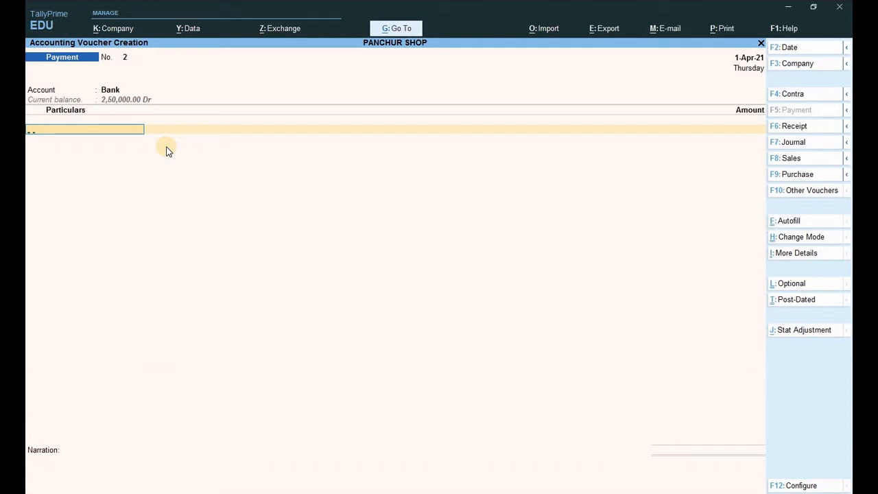
pyautogui.write('C')
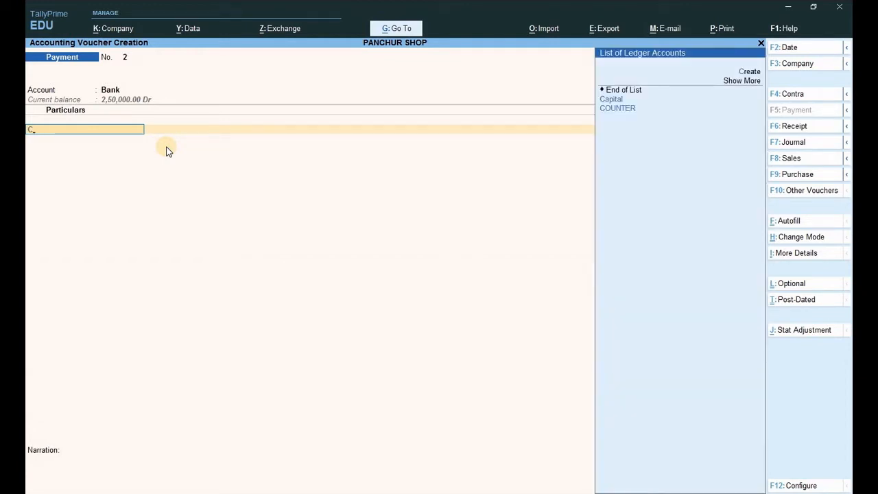
pyautogui.press('Return')
pyautogui.press('Down')
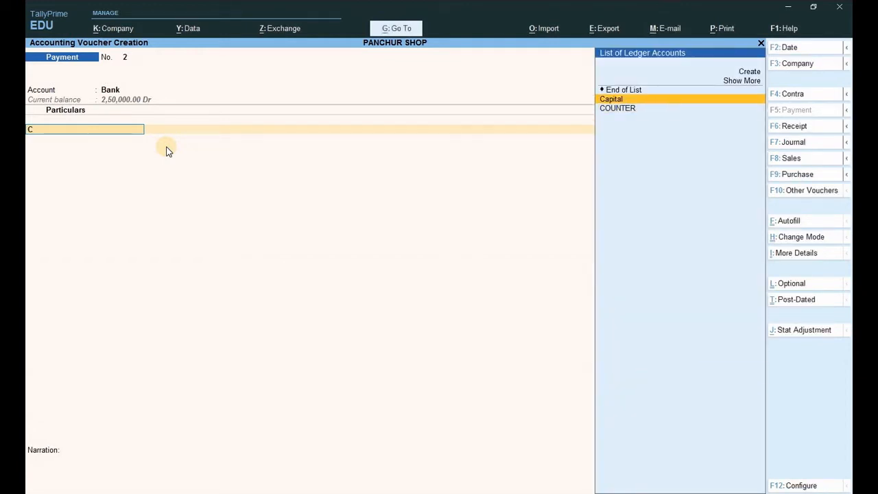
pyautogui.press('Down')
pyautogui.press('Return')
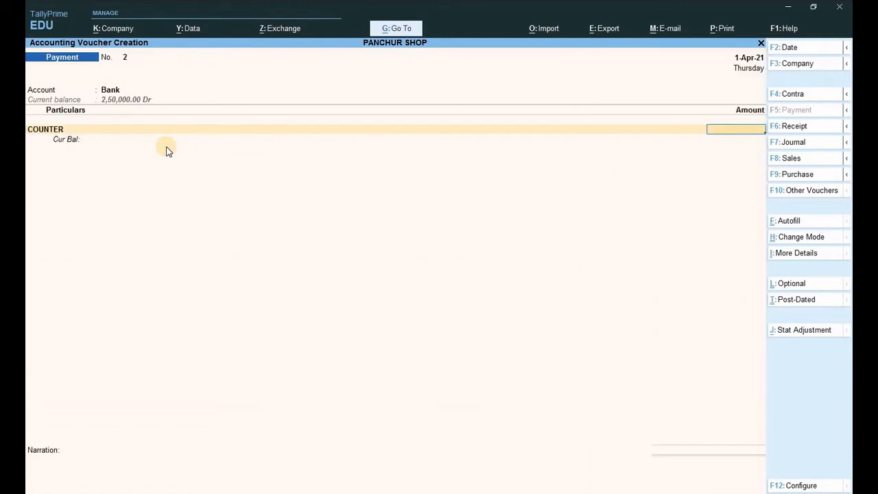
# Enter 25000 for COUNTER, keep the Cheque bank allocation without an instrument number, and save the payment voucher
pyautogui.write('25000')
pyautogui.press('Return')
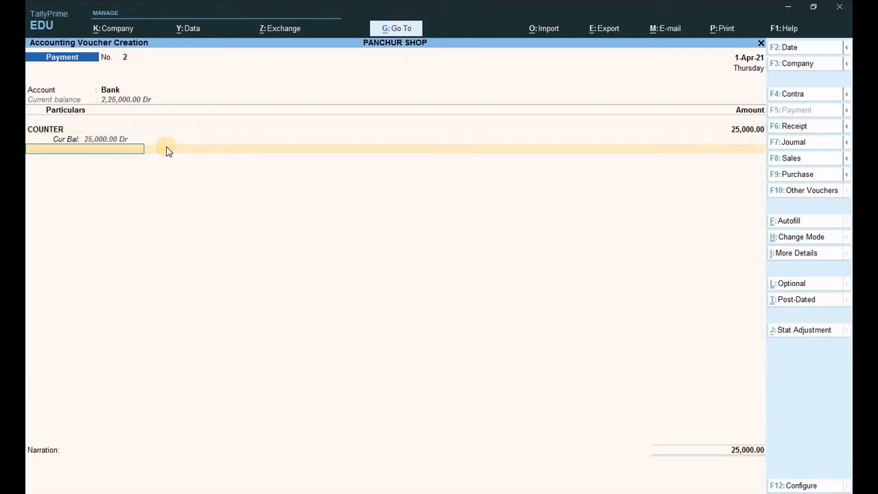
pyautogui.press('Return')
pyautogui.press('Return')
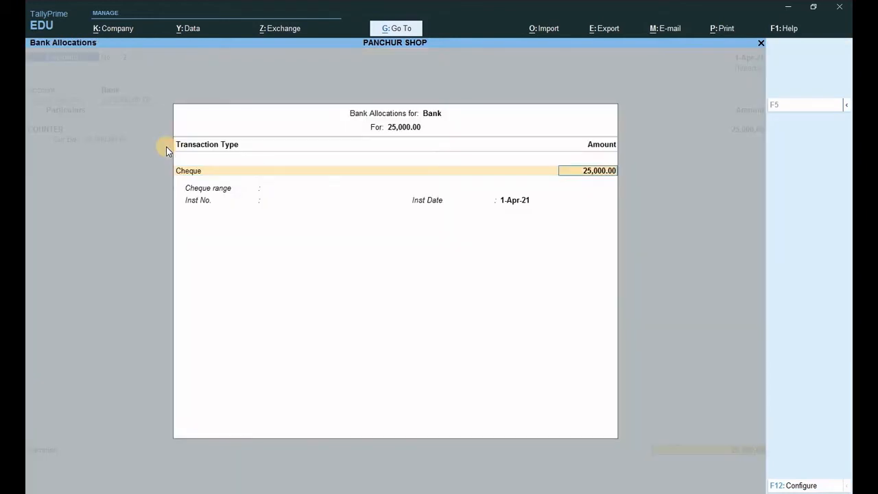
pyautogui.press('Return')
pyautogui.press('Return')
pyautogui.press('Return')
pyautogui.press('Return')
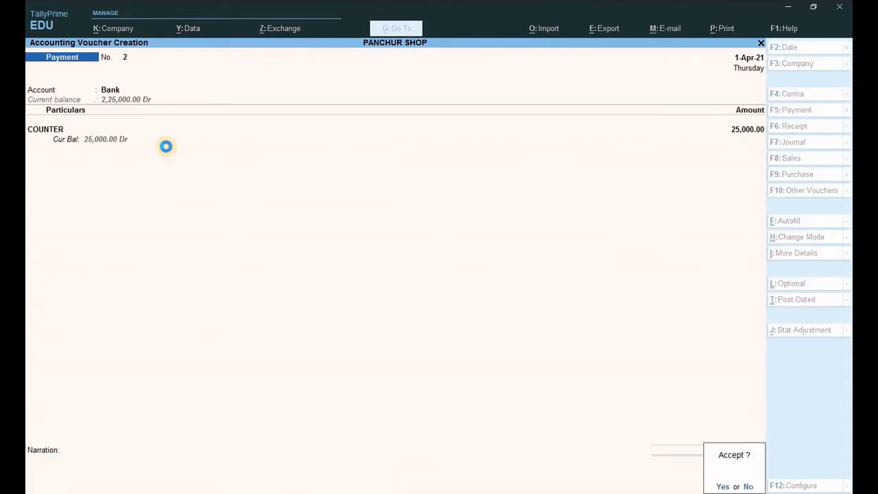
pyautogui.press('Return')
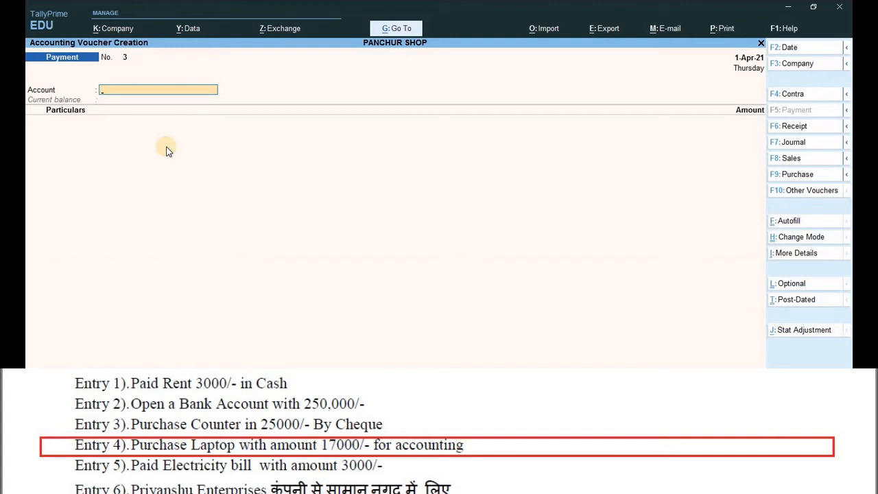
# Return to the Gateway of Tally and start creating a new ledger named LAPTOP
pyautogui.press('Escape')
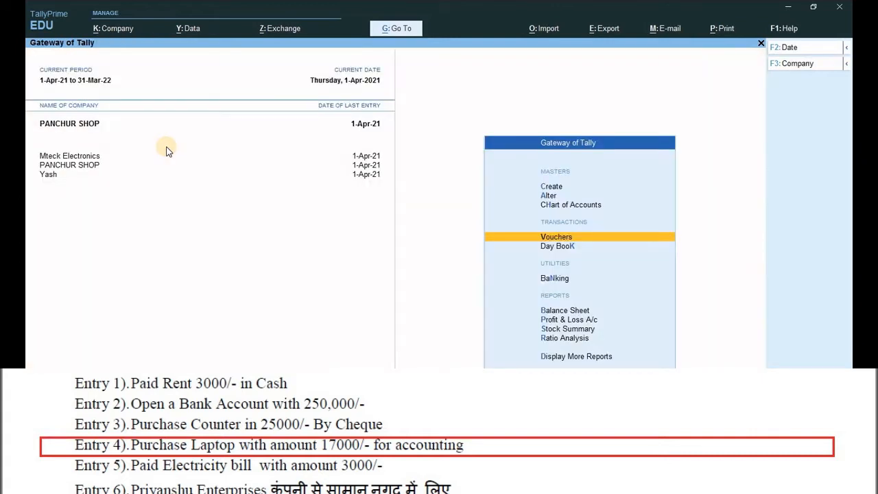
pyautogui.press('Up')
pyautogui.press('Up')
pyautogui.press('Up')
pyautogui.press('Return')
pyautogui.press('Down')
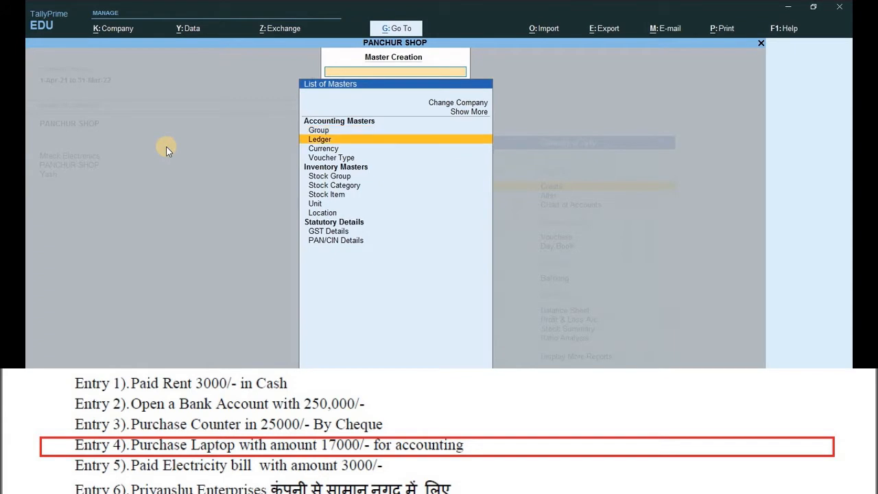
pyautogui.press('Return')
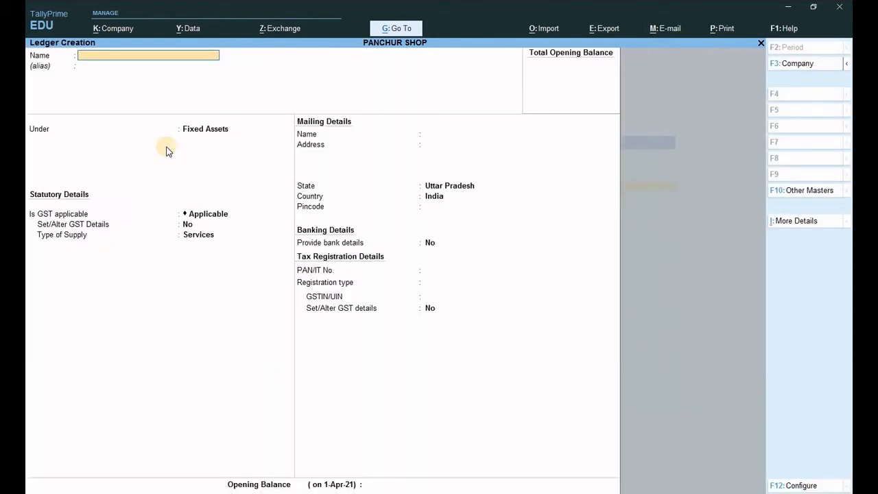
pyautogui.write('LAPTOP')
pyautogui.press('Return')
pyautogui.press('Return')
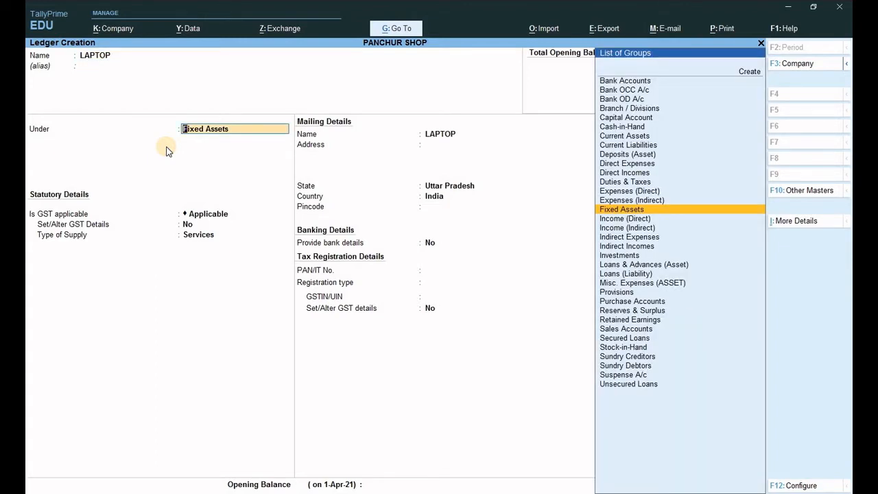
# Keep the LAPTOP ledger under Fixed Assets with GST applicable and set its type of supply to Goods
pyautogui.press('Return')
pyautogui.press('Return')
pyautogui.press('Return')
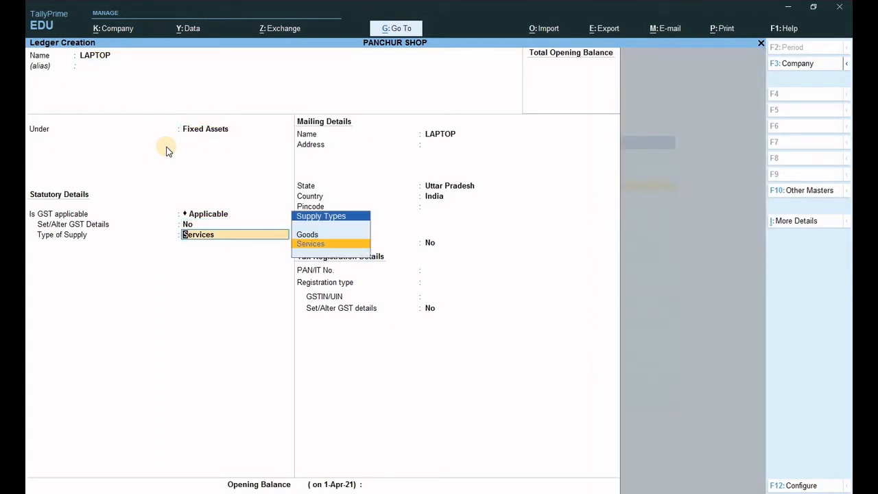
pyautogui.press('Up')
pyautogui.press('Return')
# Keep the LAPTOP ledger's default mailing, banking and tax details, save the ledger, and return to the Gateway of Tally
pyautogui.press('Return')
pyautogui.press('Return')
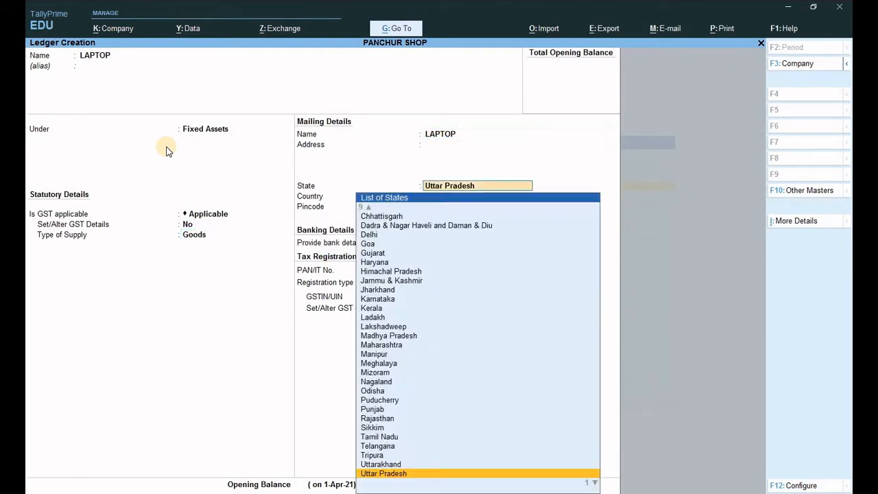
pyautogui.press('Return')
pyautogui.press('Return')
pyautogui.press('Return')
pyautogui.press('Return')
pyautogui.press('Return')
pyautogui.press('Return')
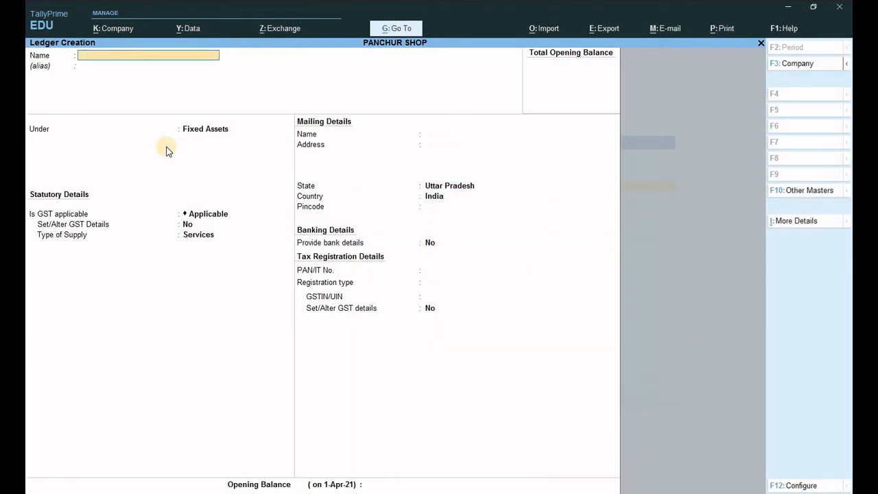
pyautogui.press('Escape')
pyautogui.press('Return')
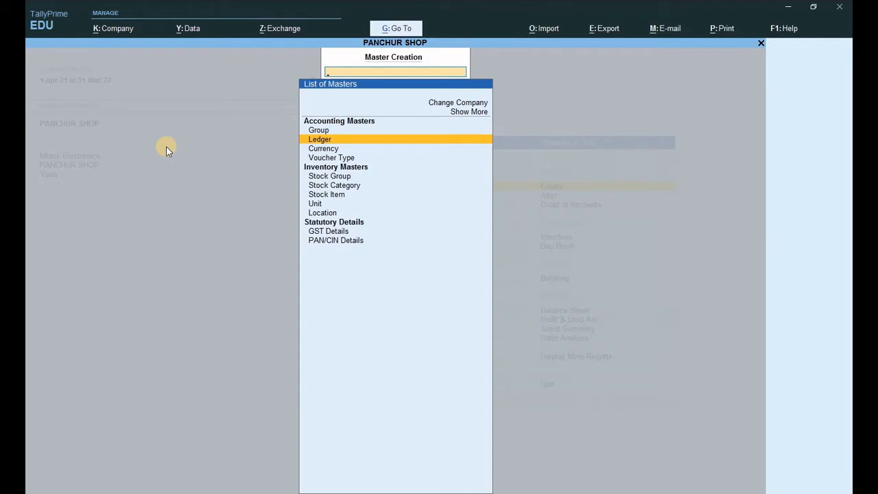
pyautogui.press('Escape')
# Open a new payment voucher from the Gateway of Tally
pyautogui.press('Down')
pyautogui.press('Down')
pyautogui.press('Down')
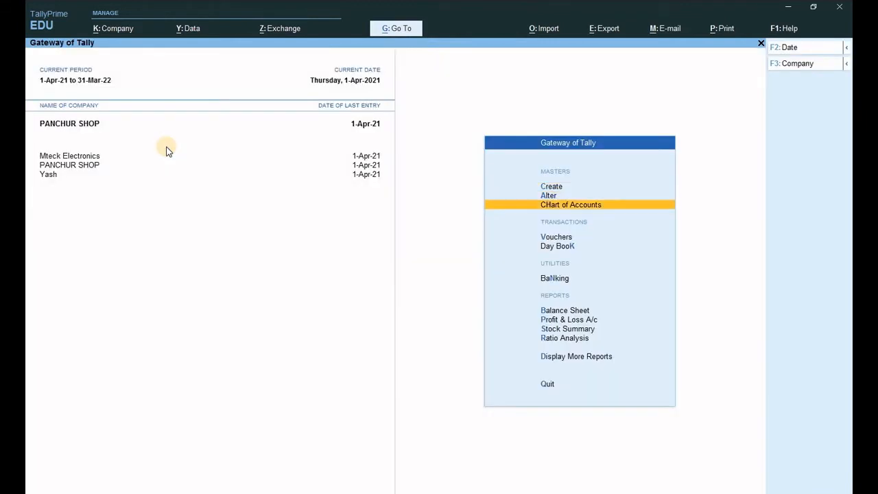
pyautogui.press('Return')
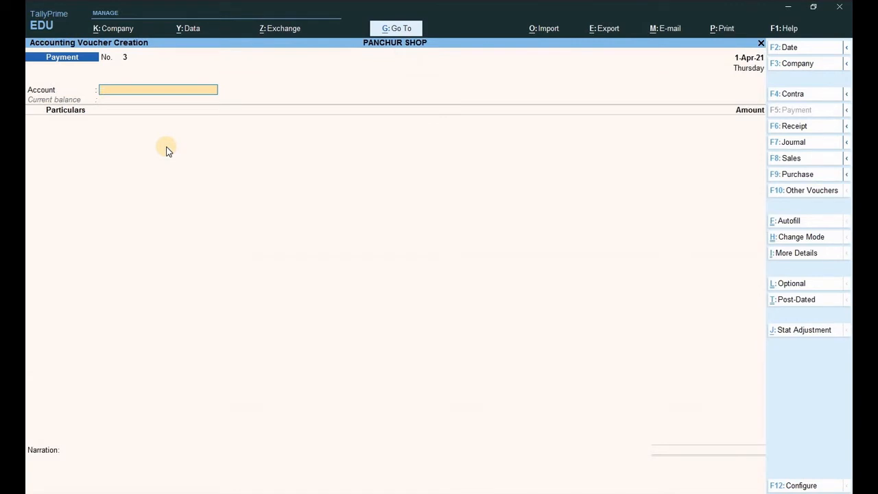
# Record a cash payment of 17000 against the LAPTOP ledger without a narration and save the voucher
pyautogui.write('C')
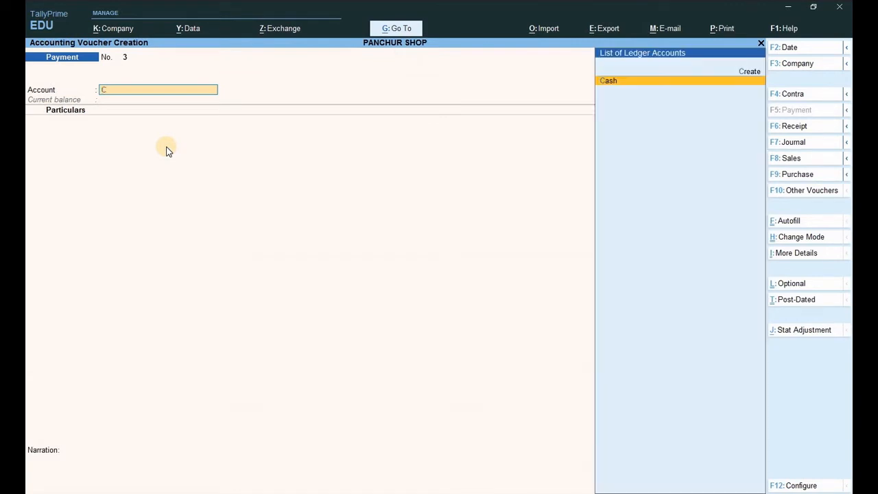
pyautogui.press('Return')
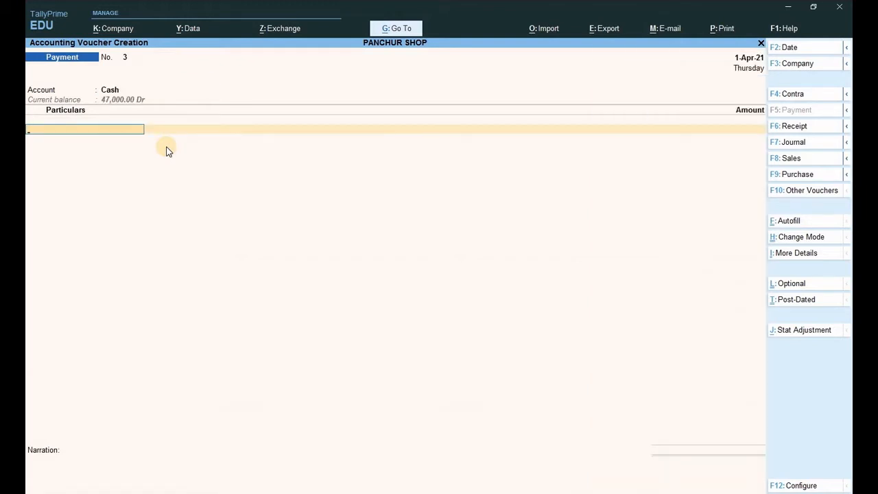
pyautogui.write('L')
pyautogui.press('Return')
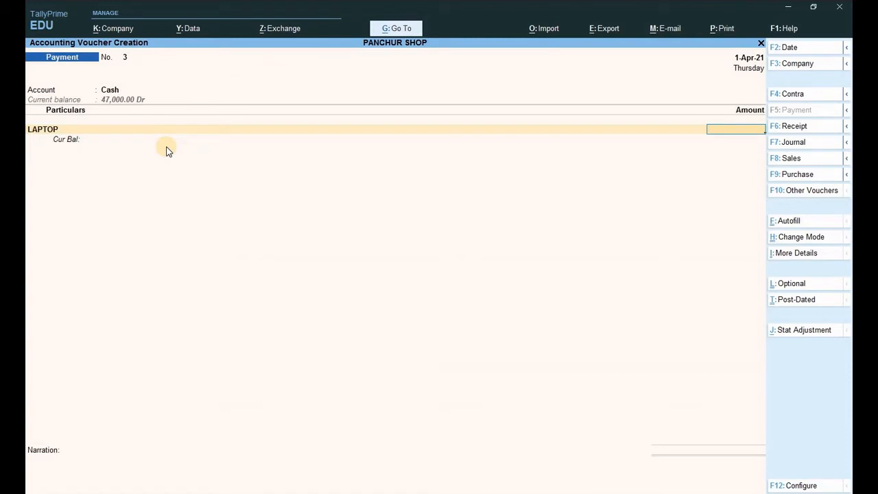
pyautogui.write('17000')
pyautogui.press('Return')
pyautogui.press('Return')
pyautogui.press('Return')
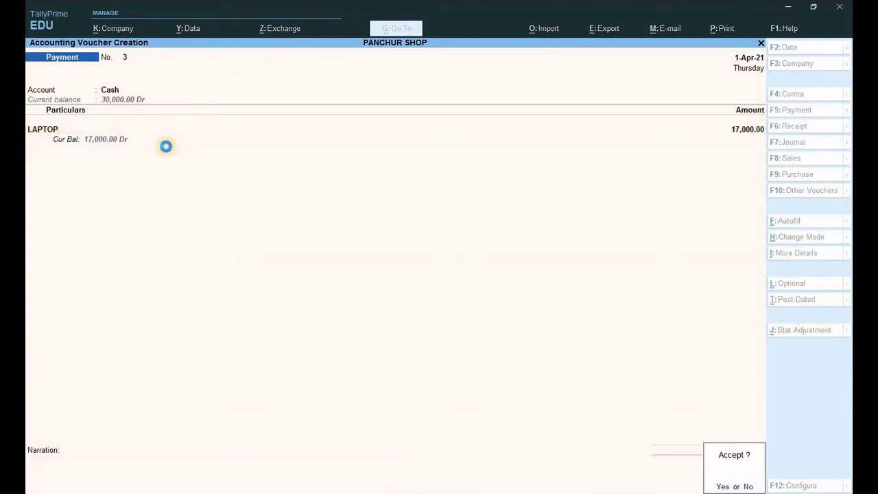
pyautogui.press('Return')
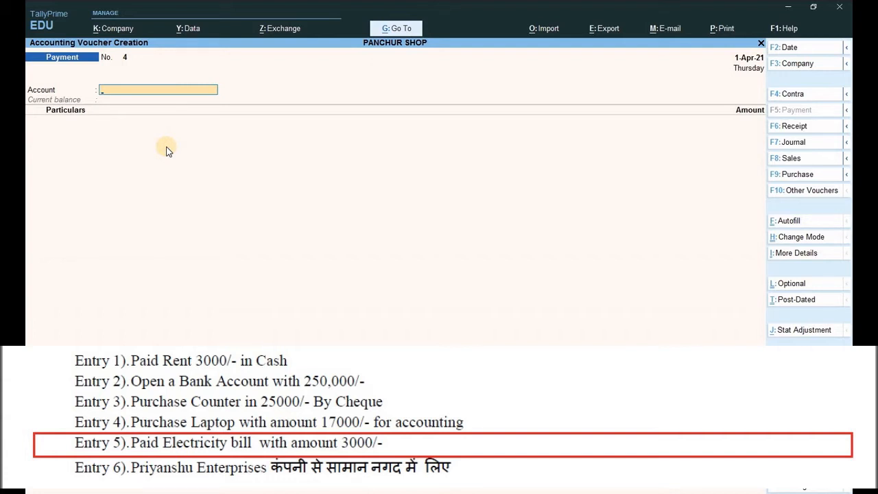
# Return to the Gateway of Tally and start creating a new ledger named ELECTRICITY BILL
pyautogui.press('Escape')
pyautogui.press('Up')
pyautogui.press('Up')
pyautogui.press('Up')
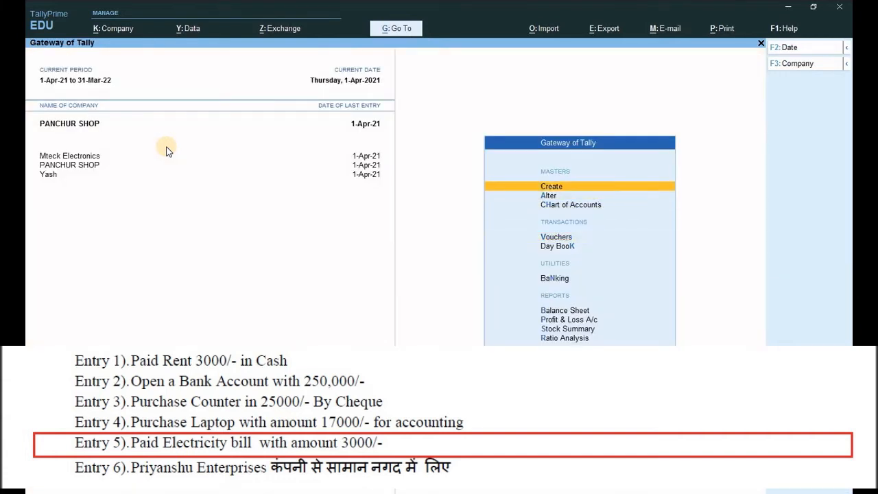
pyautogui.press('Return')
pyautogui.press('Down')
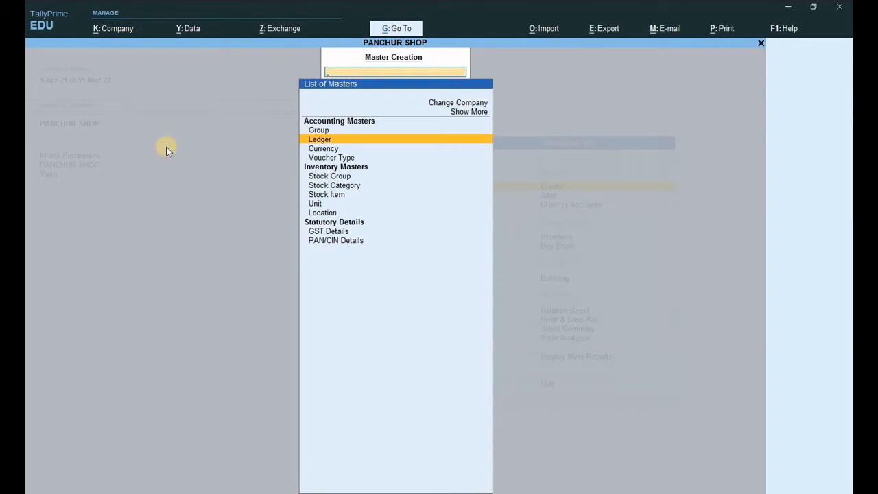
pyautogui.press('Return')
pyautogui.write('ELE')
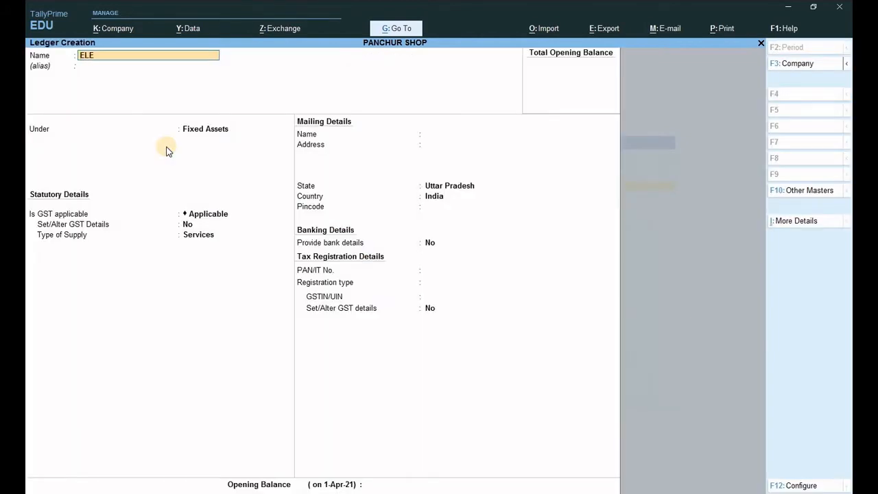
pyautogui.write('CTRICITY BILL')
pyautogui.press('Return')
# Place the ELECTRICITY BILL ledger under the Indirect Expenses group, leaving the alias blank
pyautogui.press('Return')
pyautogui.write('i')
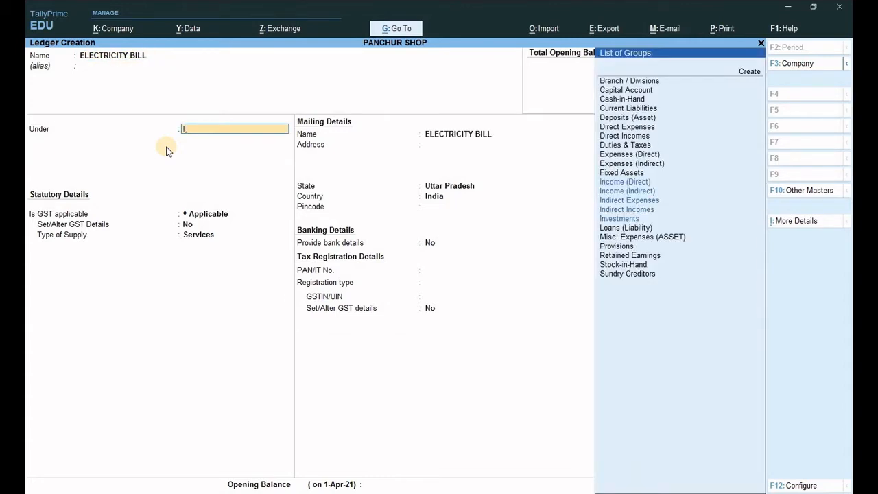
pyautogui.press('Down')
pyautogui.press('Down')
pyautogui.press('Down')
pyautogui.press('Return')
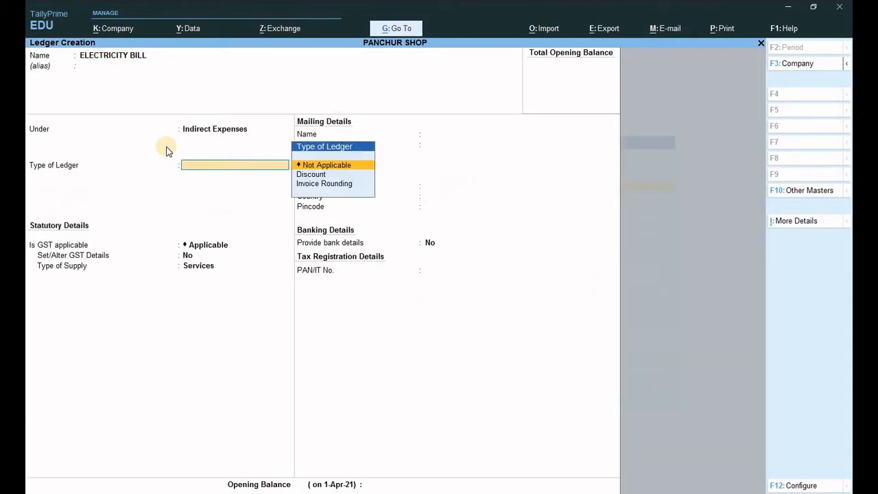
# Set the ledger type to Not Applicable, keep GST applicable with Services supply, save the ELECTRICITY BILL ledger, and return to the Gateway of Tally
pyautogui.press('Return')
pyautogui.press('Return')
pyautogui.press('Return')
pyautogui.press('Return')
pyautogui.press('Return')
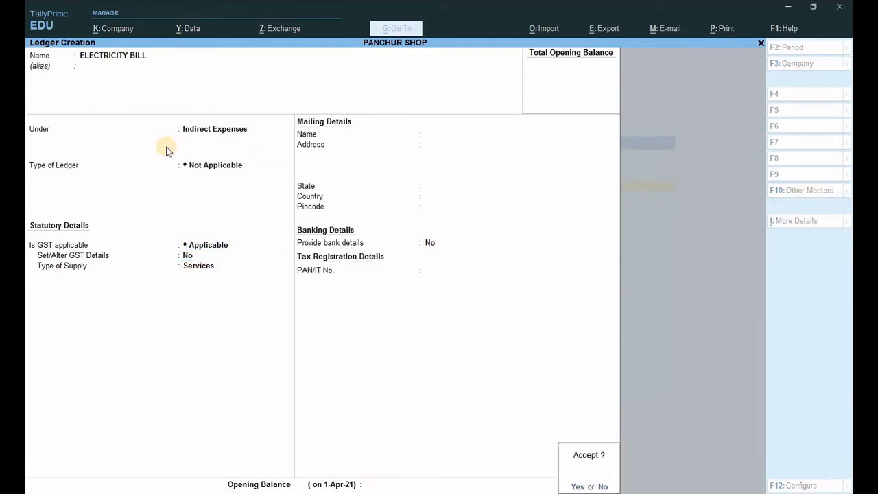
pyautogui.press('Return')
pyautogui.press('Escape')
pyautogui.press('Escape')
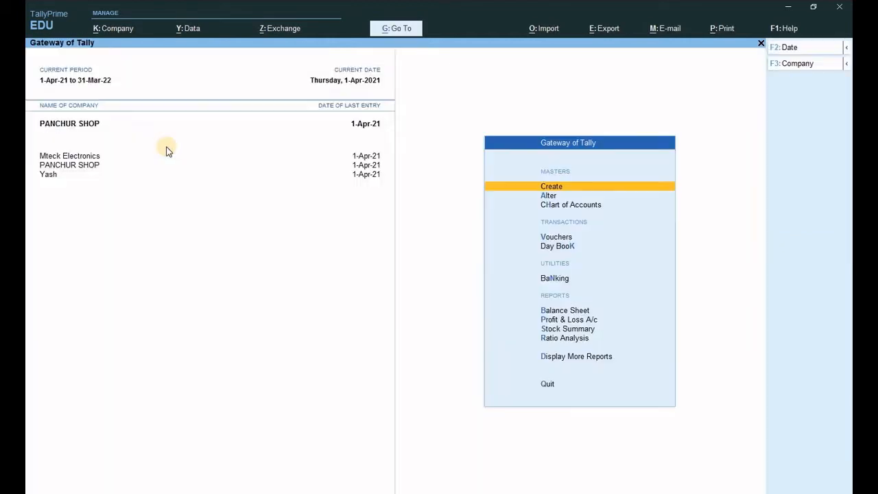
# Record a payment voucher of 3000 from Cash against ELECTRICITY BILL without a narration and save it
pyautogui.press('v')
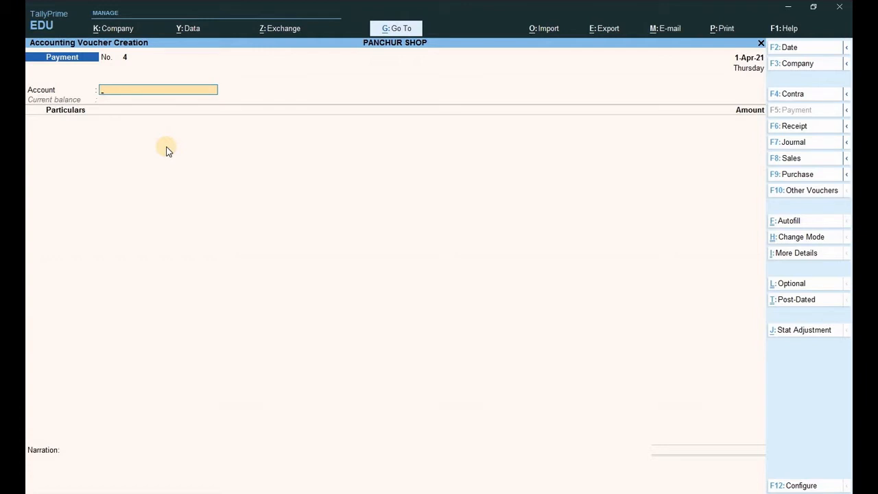
pyautogui.write('c')
pyautogui.press('Return')
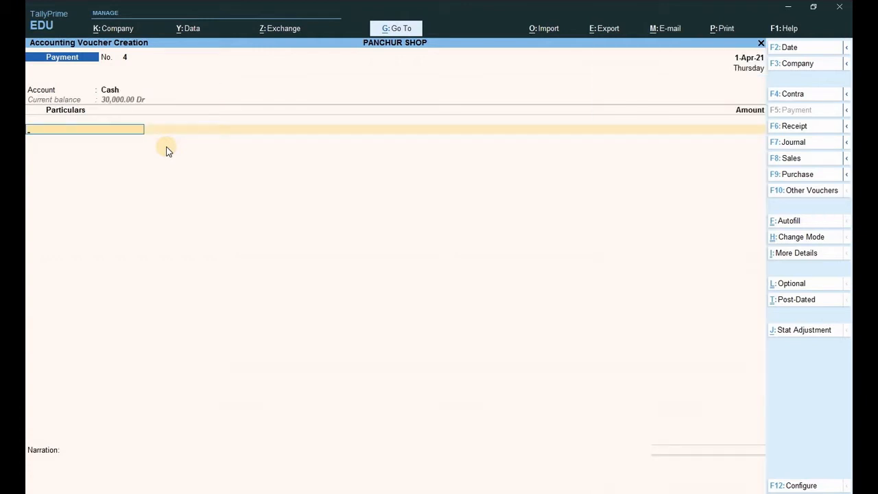
pyautogui.write('E')
pyautogui.press('Return')
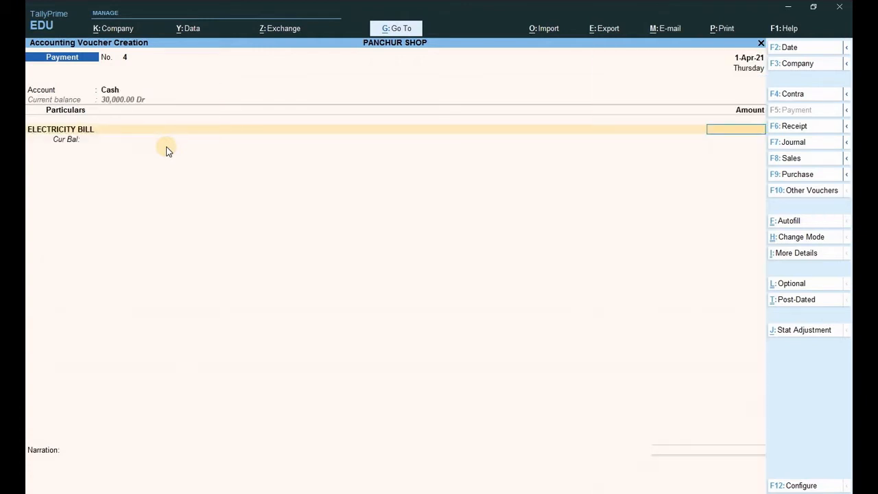
pyautogui.write('3000')
pyautogui.press('Return')
pyautogui.press('Return')
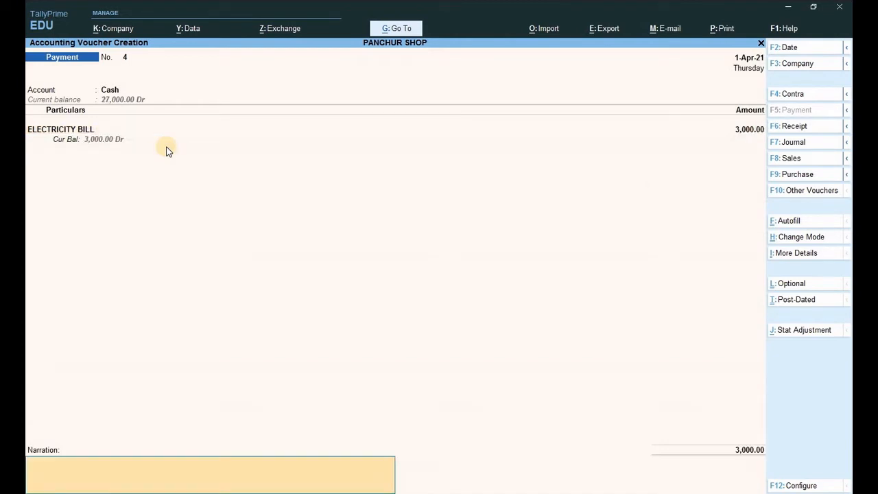
pyautogui.press('Return')
pyautogui.press('Return')
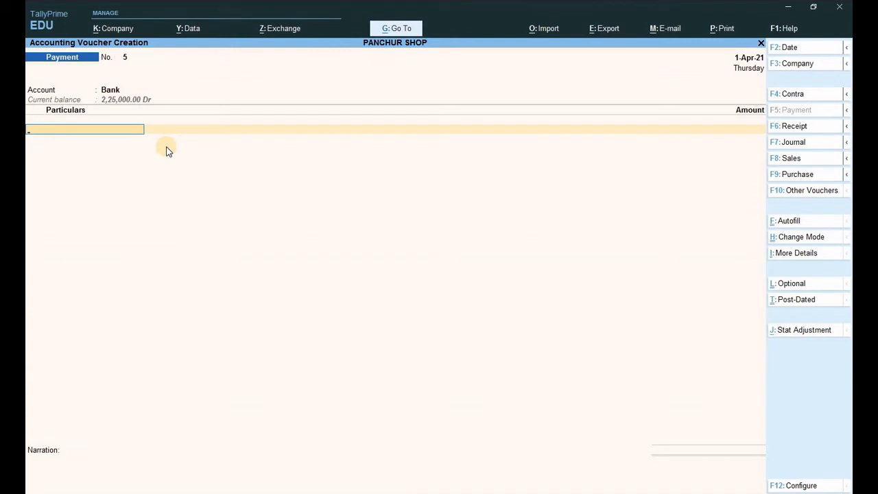
# Leave the new payment voucher for the Gateway of Tally and start creating a ledger named PURCHASE
pyautogui.press('Escape')
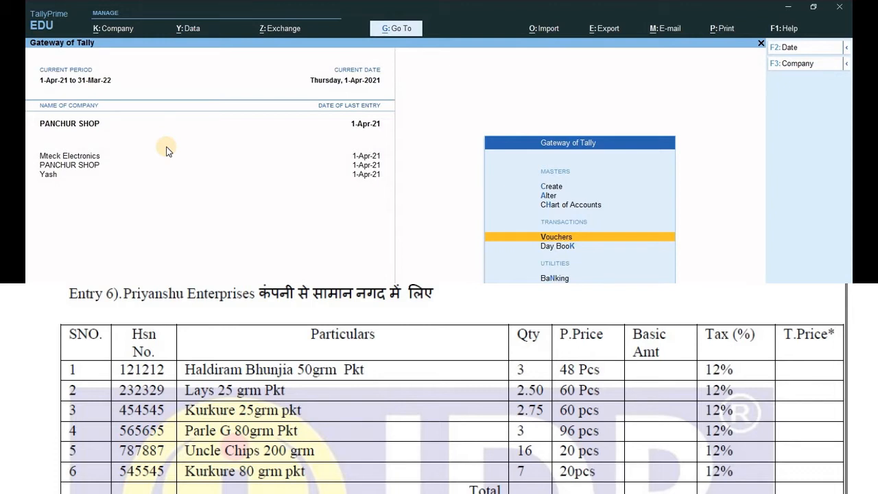
pyautogui.press('Up')
pyautogui.press('Up')
pyautogui.press('Up')
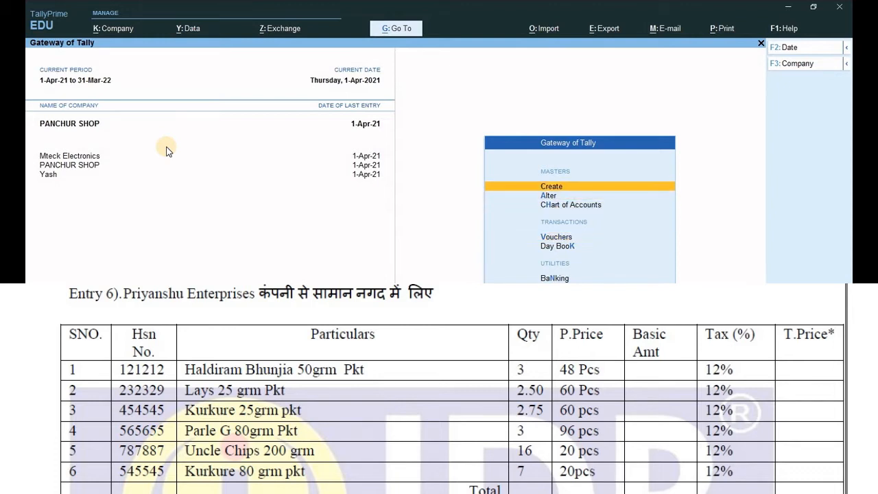
pyautogui.press('Return')
pyautogui.press('Down')
pyautogui.press('Return')
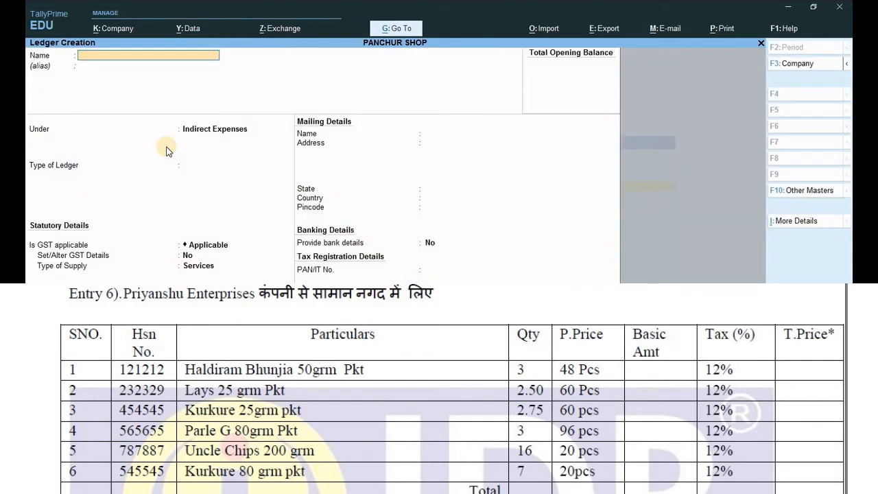
pyautogui.write('PUU')
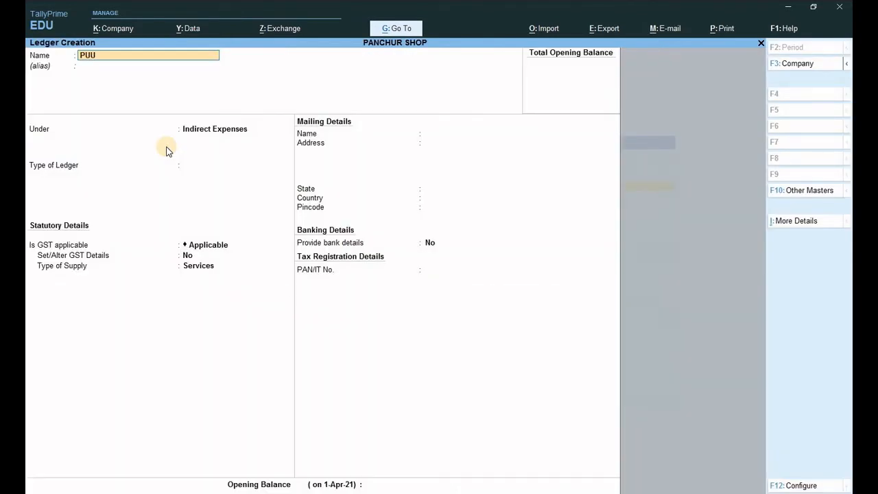
pyautogui.press('BackSpace')
pyautogui.write('RCHASE')
pyautogui.press('Return')
# Place the PURCHASE ledger under Purchase Accounts with ledger type Not Applicable and GST applicable, and save it
pyautogui.press('Return')
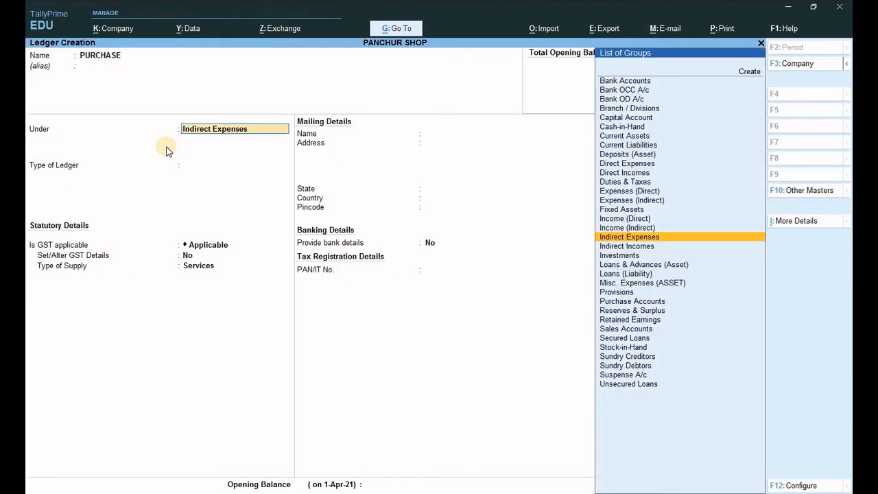
pyautogui.write('P')
pyautogui.press('Down')
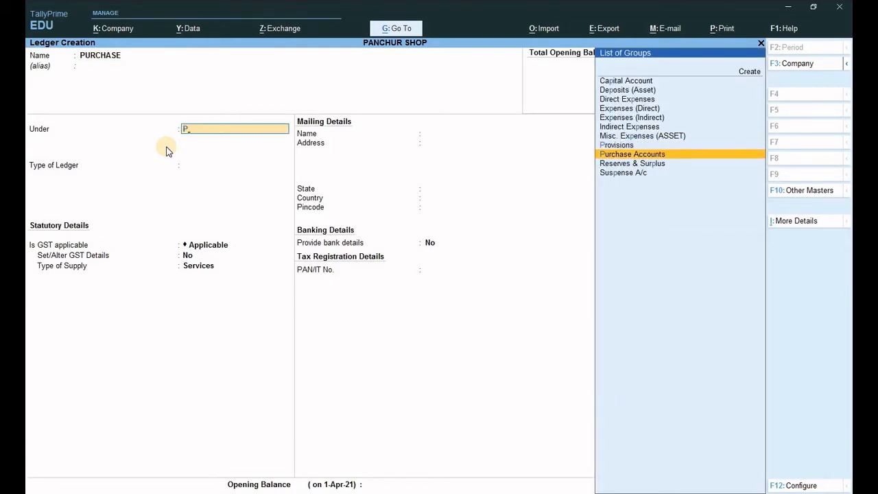
pyautogui.press('Return')
pyautogui.press('Return')
pyautogui.press('Return')
pyautogui.press('Return')
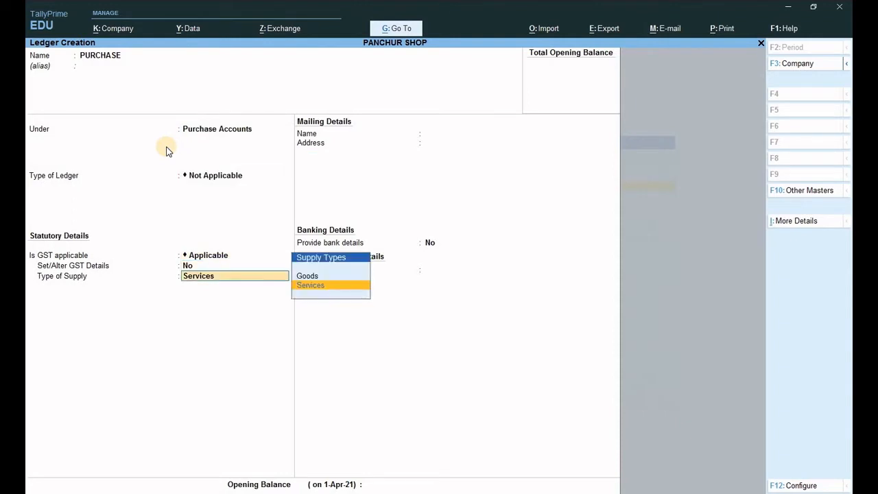
pyautogui.press('Return')
pyautogui.press('Return')
pyautogui.press('Return')
pyautogui.press('Return')
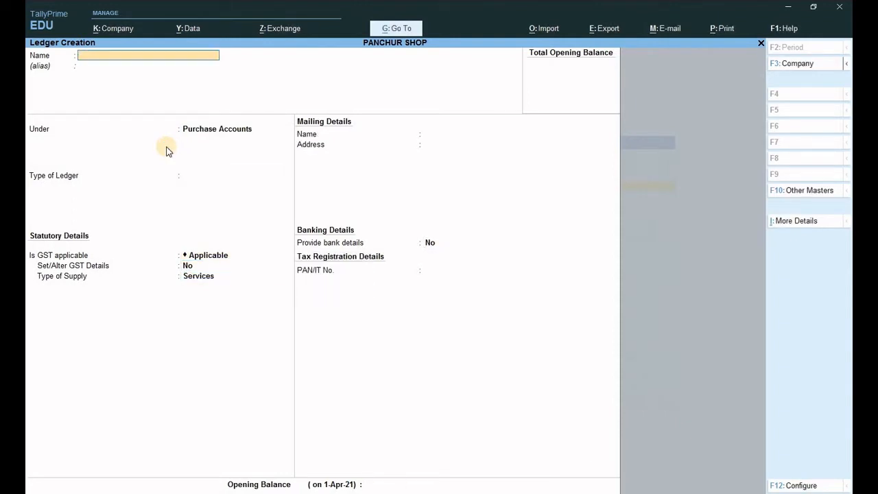
# Start a new ledger named SALES and place it under the Sales Accounts group
pyautogui.write('SALES')
pyautogui.press('Return')
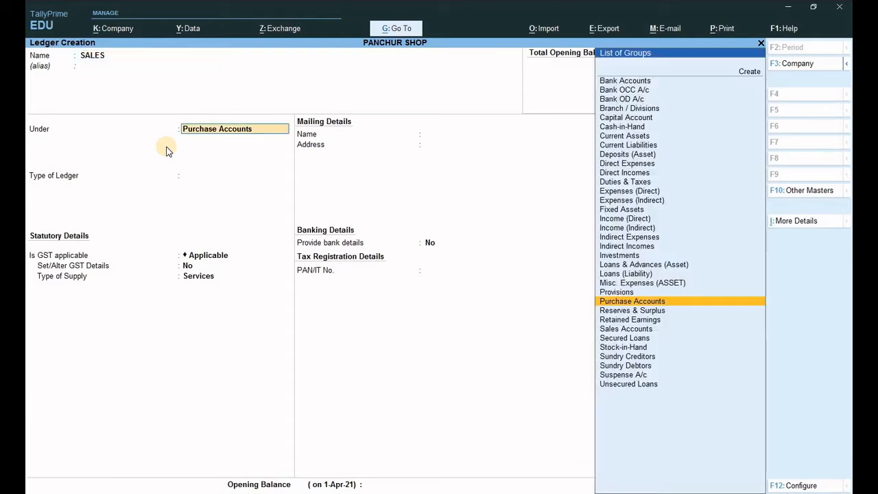
pyautogui.write('SA')
pyautogui.press('Return')
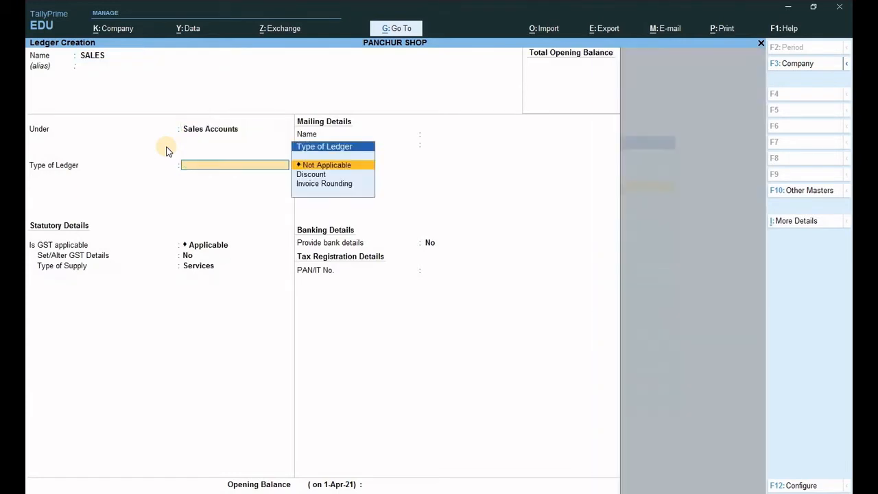
# Give the SALES ledger type Not Applicable, GST applicable and Goods as the type of supply, and save it
pyautogui.press('Return')
pyautogui.press('Return')
pyautogui.press('Return')
pyautogui.press('Return')
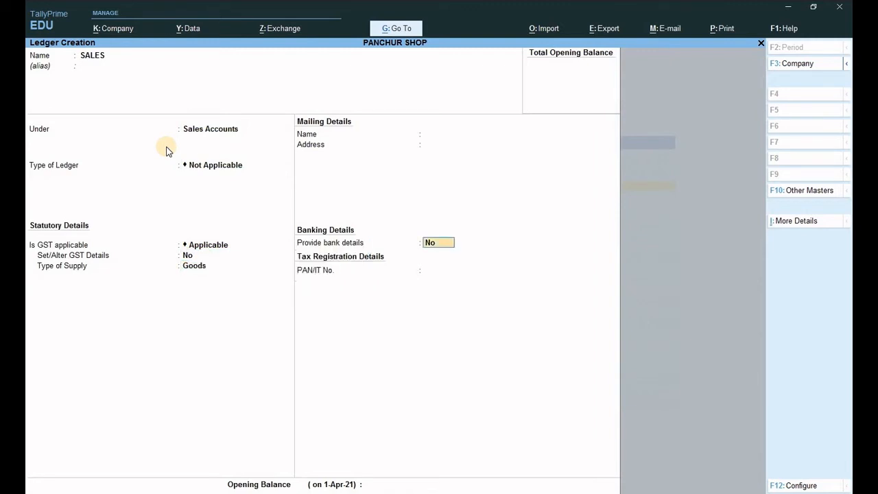
pyautogui.press('Return')
pyautogui.press('Return')
pyautogui.press('Return')
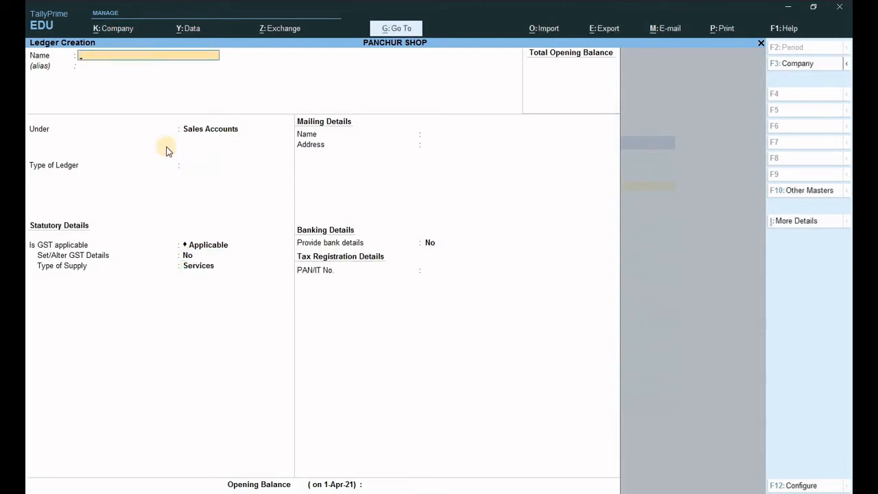
# Start a new ledger named CGST and place it under the Duties & Taxes group
pyautogui.write('CGST')
pyautogui.press('Return')
pyautogui.press('Return')
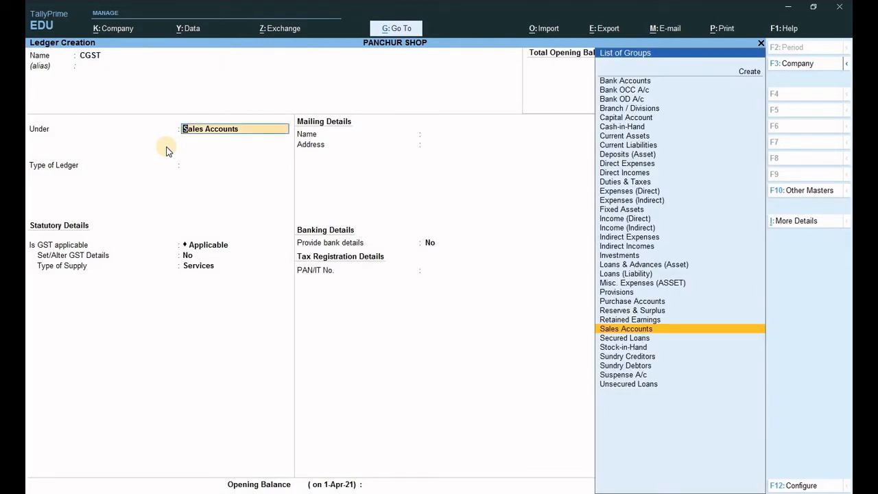
pyautogui.write('D')
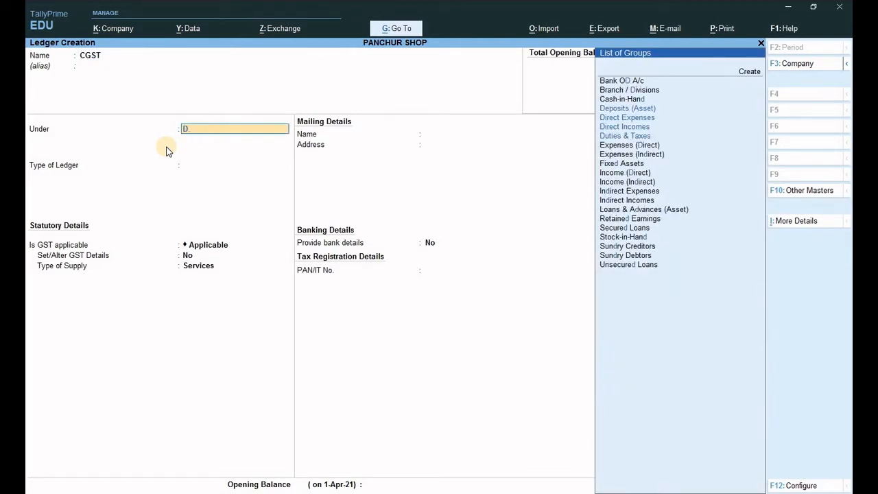
pyautogui.press('Down')
pyautogui.press('Down')
pyautogui.press('Down')
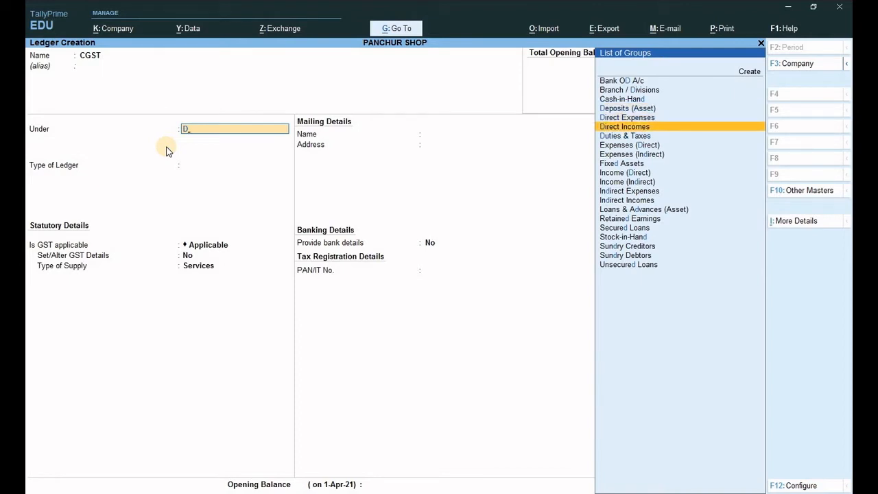
pyautogui.press('Down')
pyautogui.press('Return')
# Set the CGST ledger's type of duty/tax to GST and its tax type to Central Tax
pyautogui.press('Up')
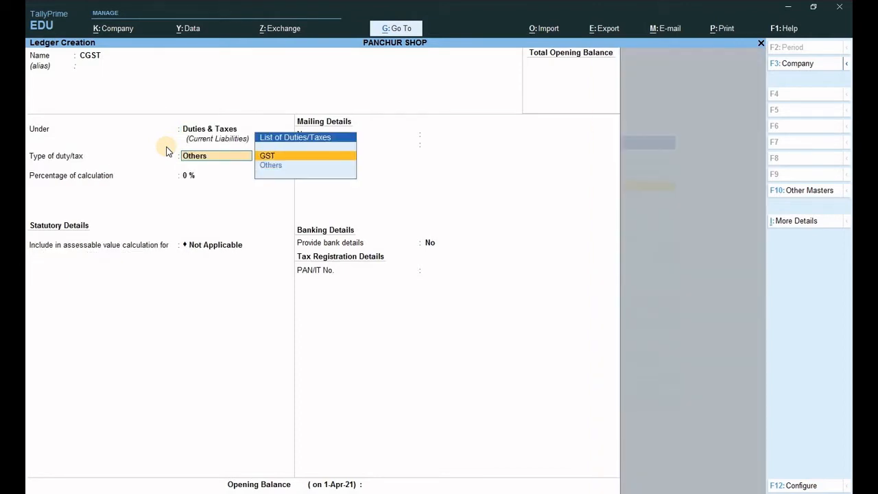
pyautogui.press('Return')
pyautogui.press('Down')
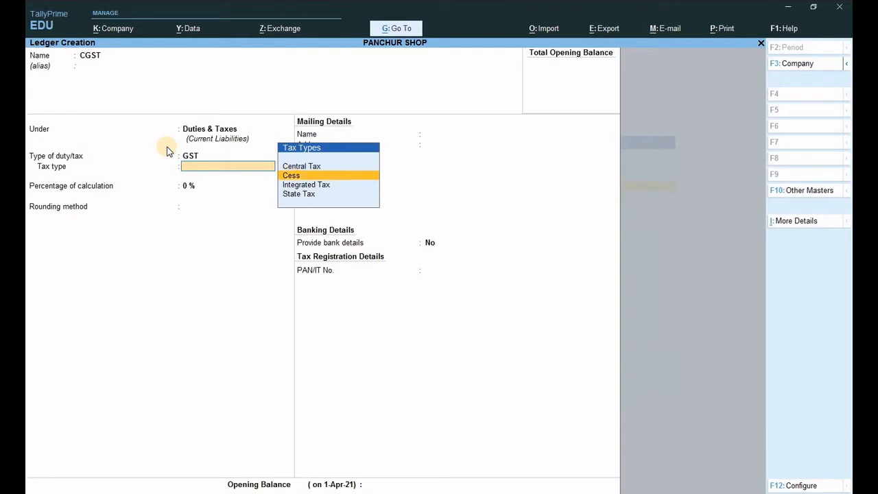
pyautogui.press('Up')
pyautogui.press('Return')
pyautogui.press('Return')
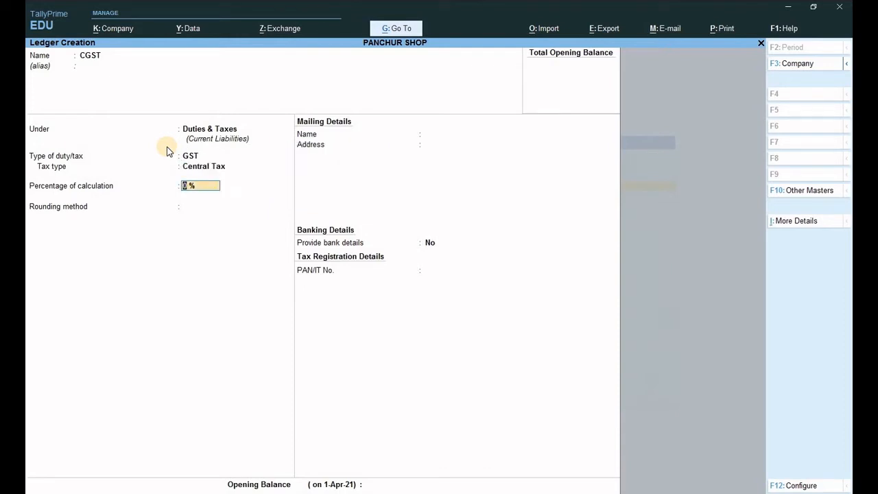
# Leave the CGST ledger at 0 % with rounding method Not Applicable and no bank details, and save it
pyautogui.press('Return')
pyautogui.press('Return')
pyautogui.press('Return')
pyautogui.press('Return')
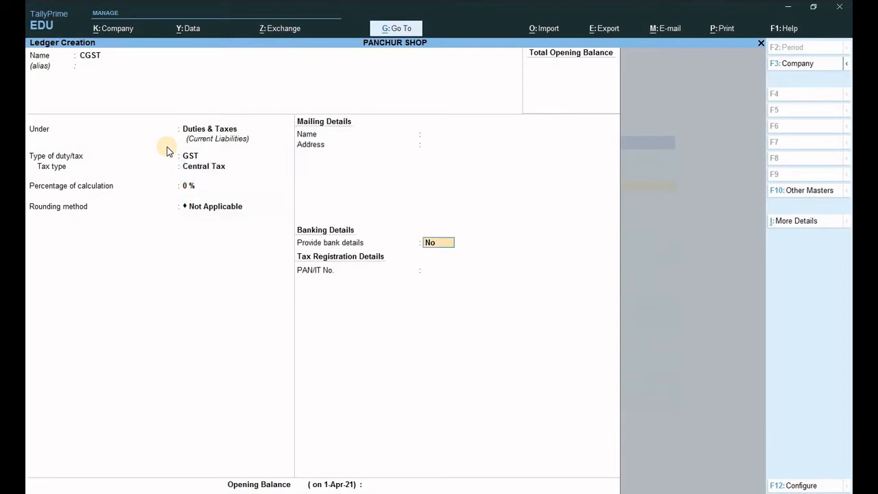
pyautogui.press('Return')
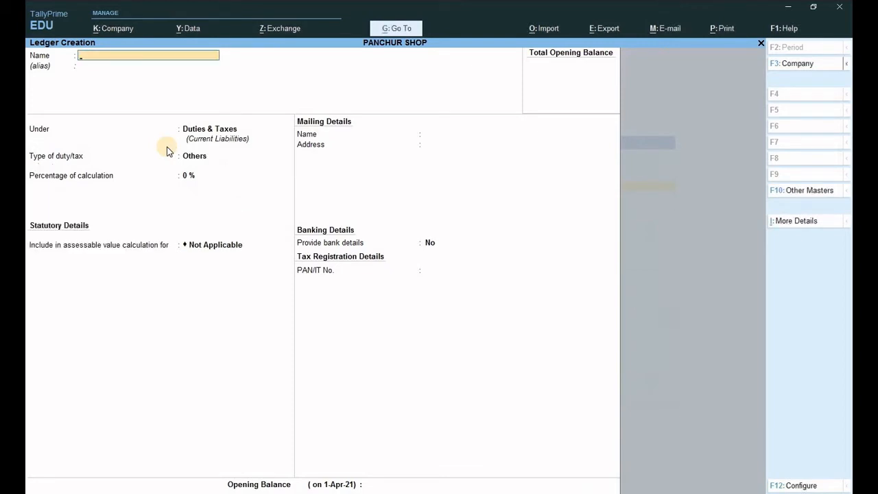
# Start a new ledger named SCGST under Duties & Taxes with GST as its type of duty/tax
pyautogui.write('SCGST')
pyautogui.press('Return')
pyautogui.press('Return')
pyautogui.press('Return')
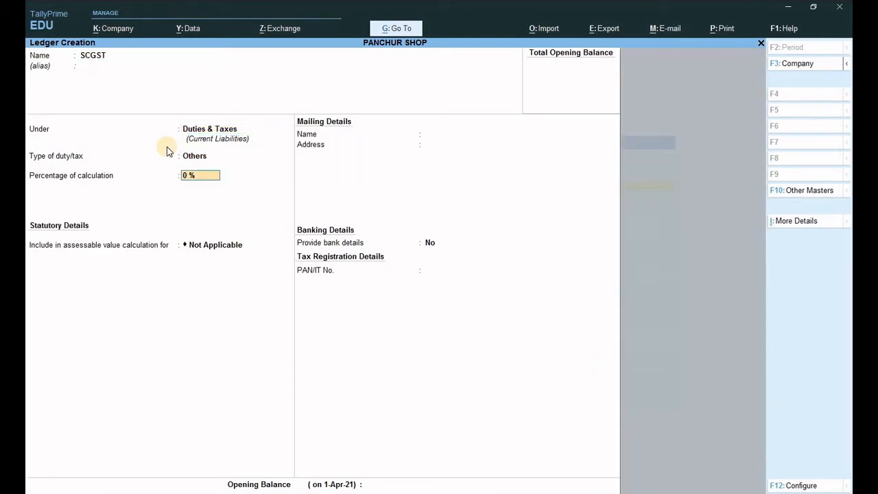
pyautogui.press('BackSpace')
pyautogui.press('Up')
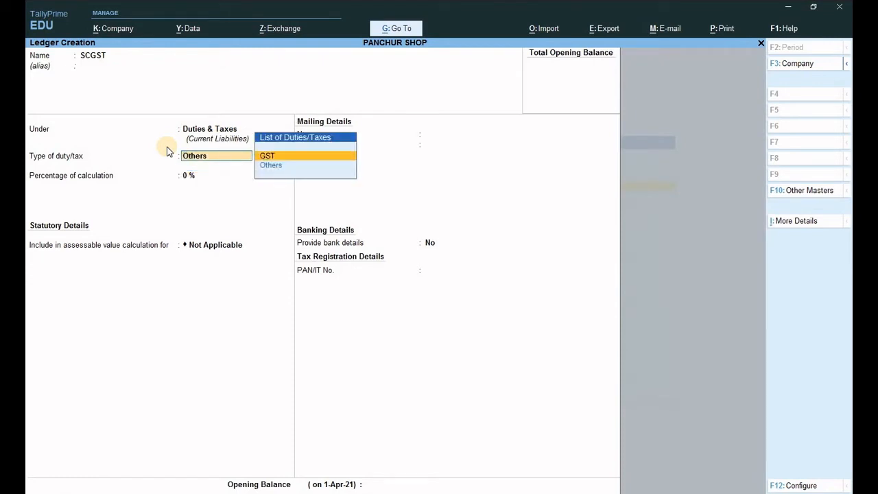
pyautogui.press('Return')
# Set the SCGST ledger's tax type to State Tax, save it and leave ledger creation
pyautogui.press('Down')
pyautogui.press('Down')
pyautogui.press('Down')
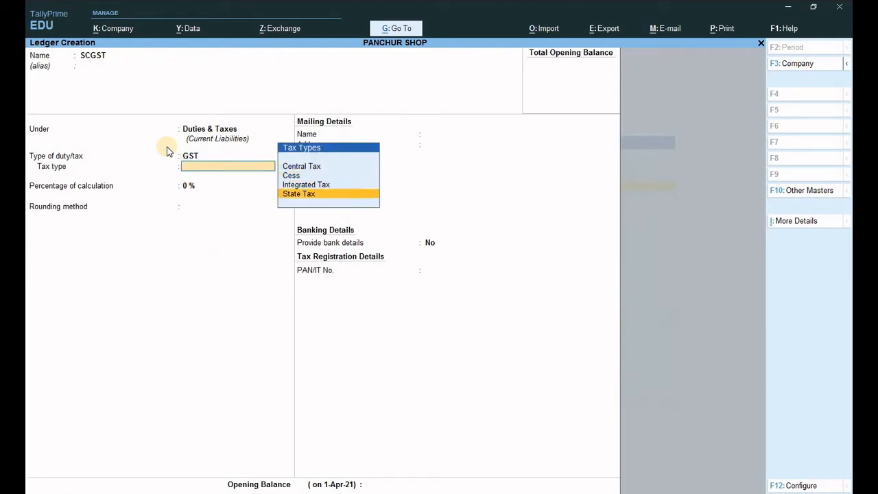
pyautogui.press('Return')
pyautogui.press('Return')
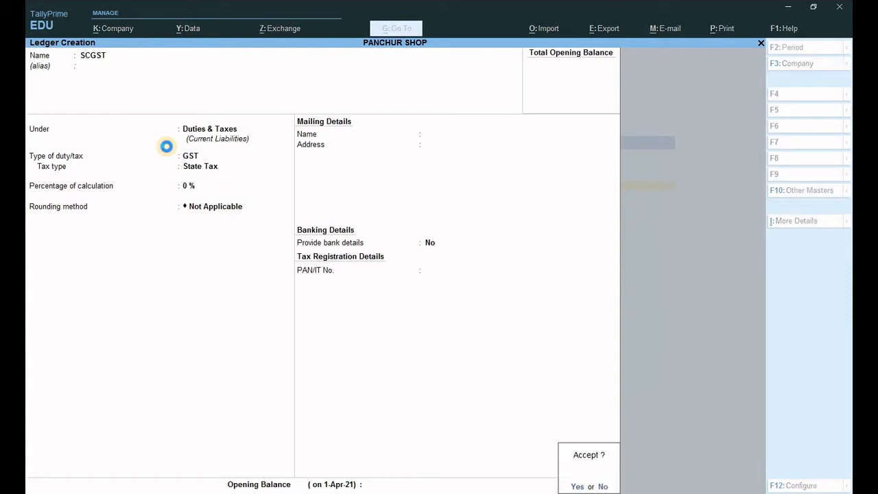
pyautogui.press('Return')
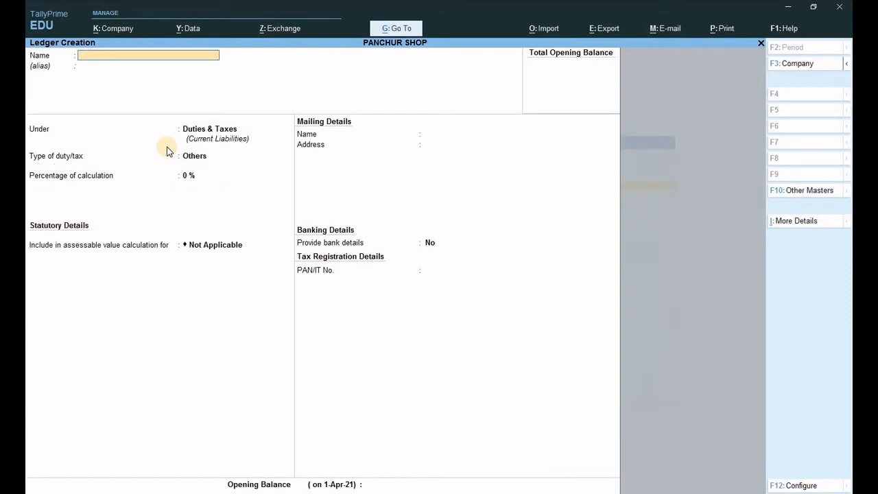
pyautogui.press('Escape')
pyautogui.press('Return')
pyautogui.press('Escape')
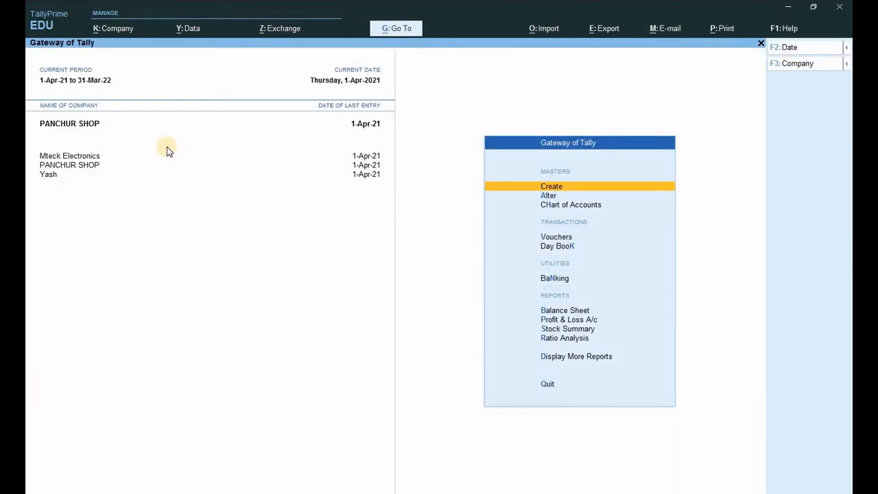
# Start a new simple unit of measure with the symbol PCS
pyautogui.press('Return')
pyautogui.press('Down')
pyautogui.press('Down')
pyautogui.press('Down')
pyautogui.press('Down')
pyautogui.press('Down')
pyautogui.press('Down')
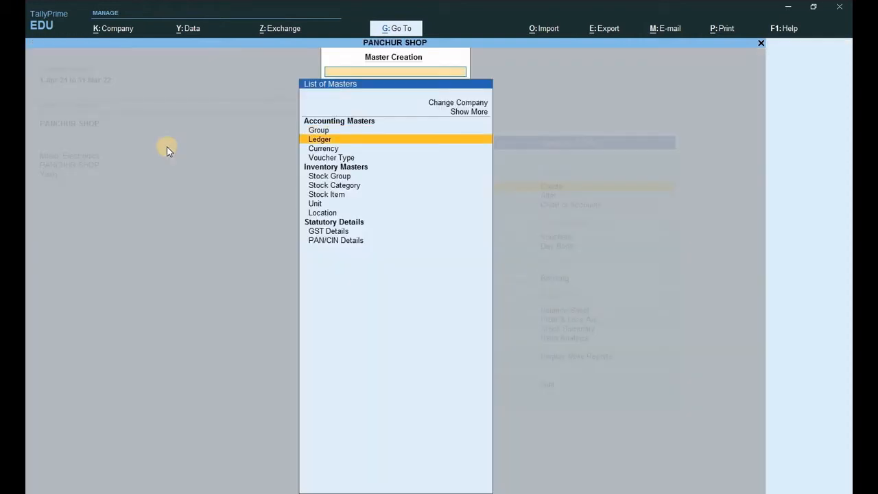
pyautogui.press('Down')
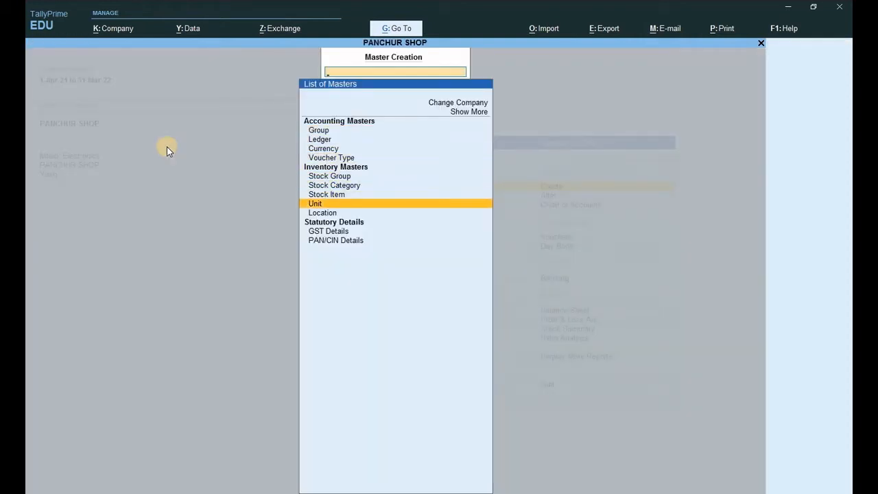
pyautogui.press('Return')
pyautogui.write('PCS')
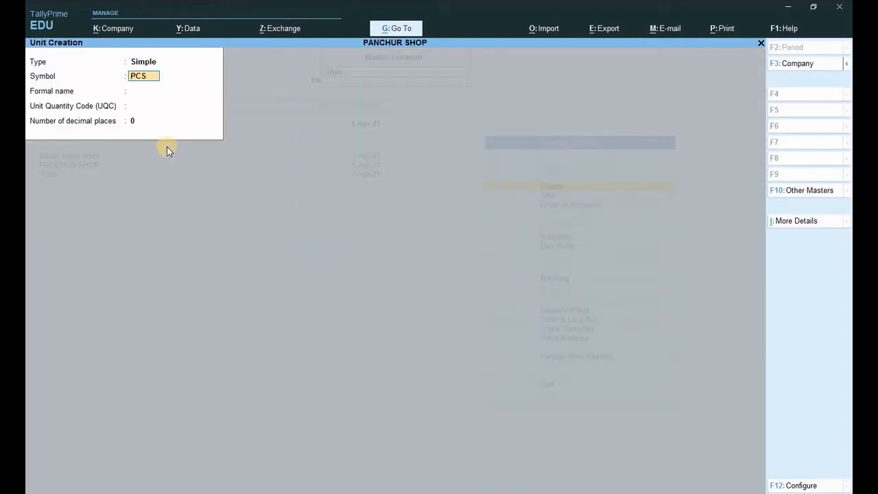
# Keep the PCS unit's quantity code Not Applicable with 0 decimal places, save it and leave unit creation
pyautogui.press('Return')
pyautogui.press('Return')
pyautogui.press('Return')
pyautogui.press('Return')
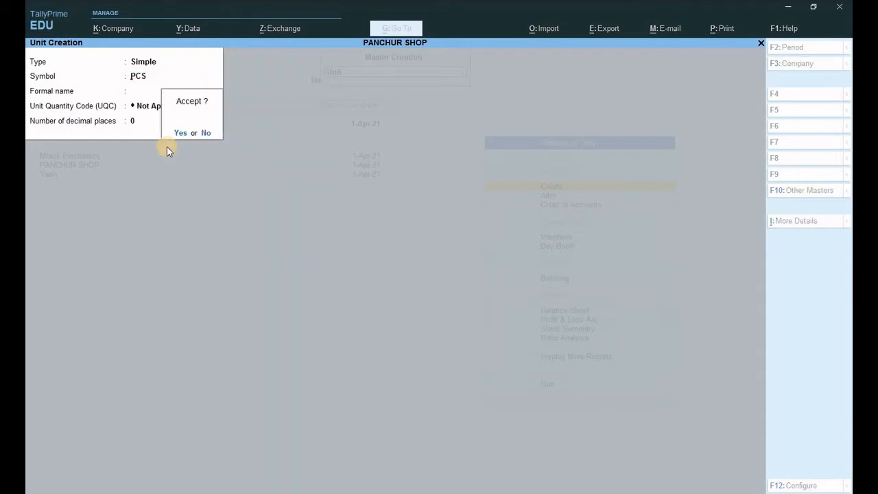
pyautogui.press('Return')
pyautogui.press('Escape')
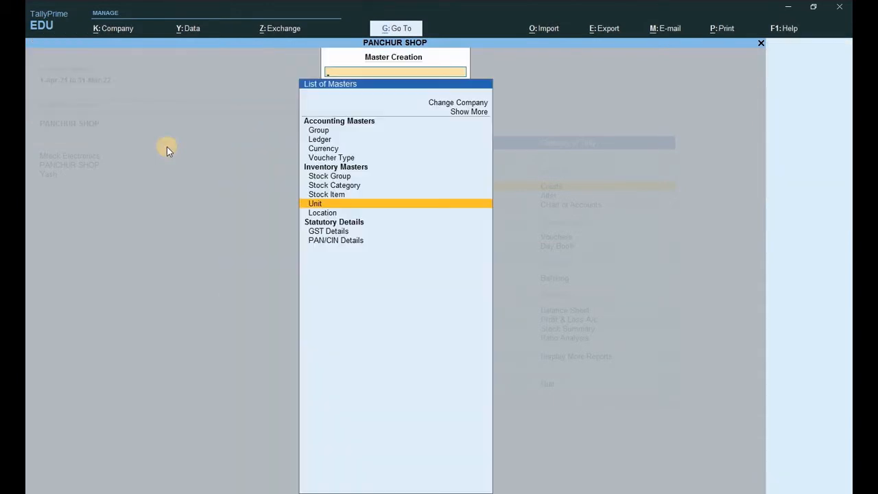
# Start a new stock item named HALDIRAM BHUJIA under Primary with pcs as its unit and GST applicable
pyautogui.press('Up')
pyautogui.press('Return')
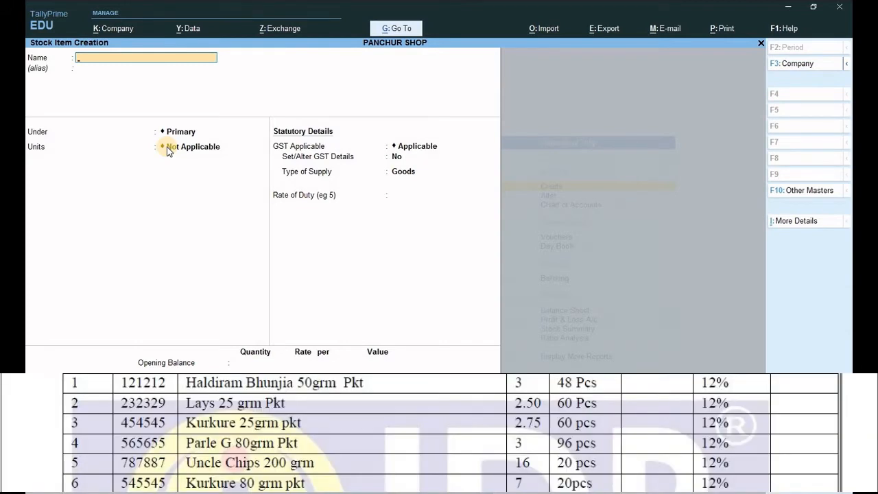
pyautogui.write('HALDIRAM BHUJIA')
pyautogui.press('Return')
pyautogui.press('Return')
pyautogui.press('Return')
pyautogui.press('Down')
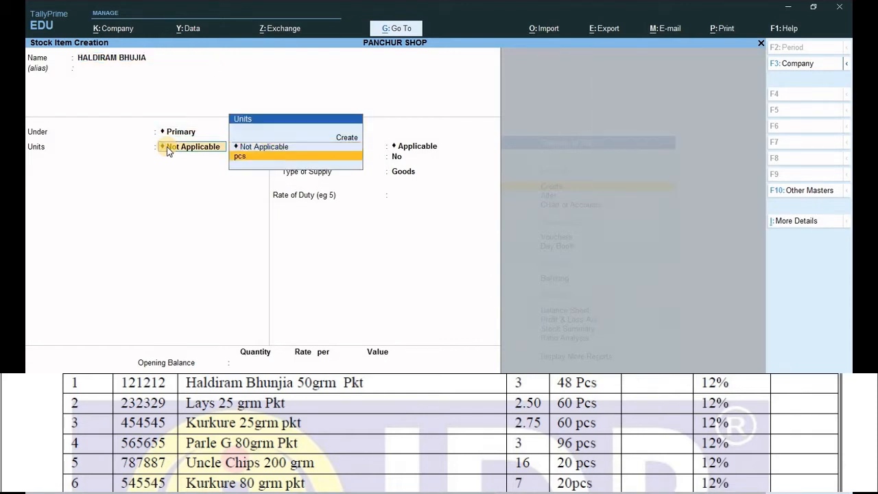
pyautogui.press('Return')
pyautogui.press('Return')
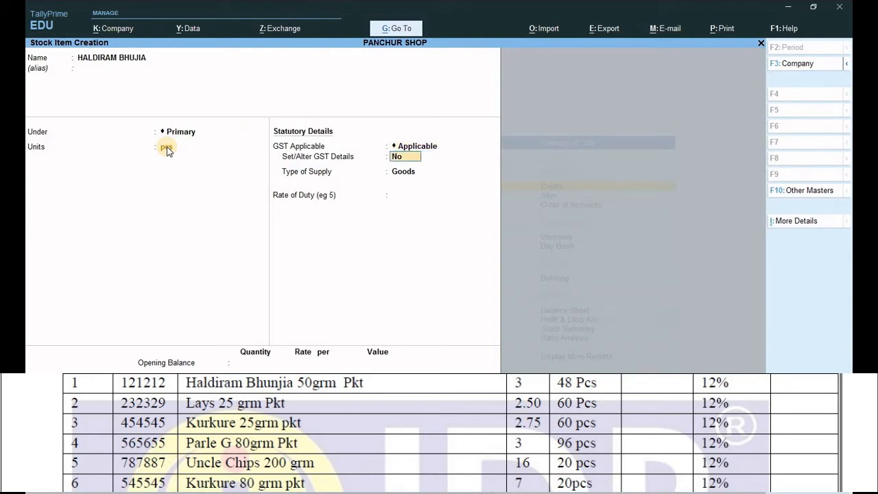
# Enable GST details for HALDIRAM BHUJIA and set its calculation type to On Value and taxability to Taxable
pyautogui.write('Y')
pyautogui.press('Return')
pyautogui.press('Return')
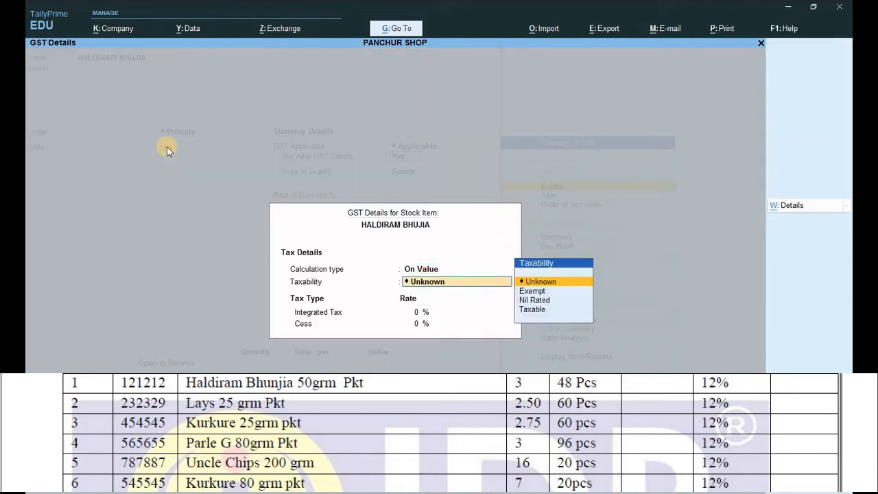
pyautogui.press('Down')
pyautogui.press('Down')
pyautogui.press('Down')
pyautogui.press('Return')
# Set HALDIRAM BHUJIA's integrated tax rate to 18 %, keep Goods as the type of supply, and save the item
pyautogui.write('1')
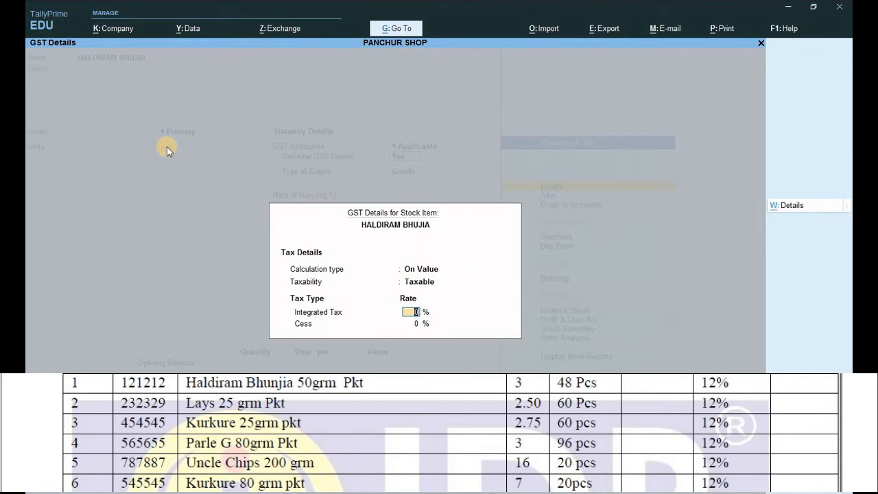
pyautogui.write('8')
pyautogui.press('Return')
pyautogui.press('Return')
pyautogui.press('Return')
pyautogui.press('Return')
pyautogui.press('Return')
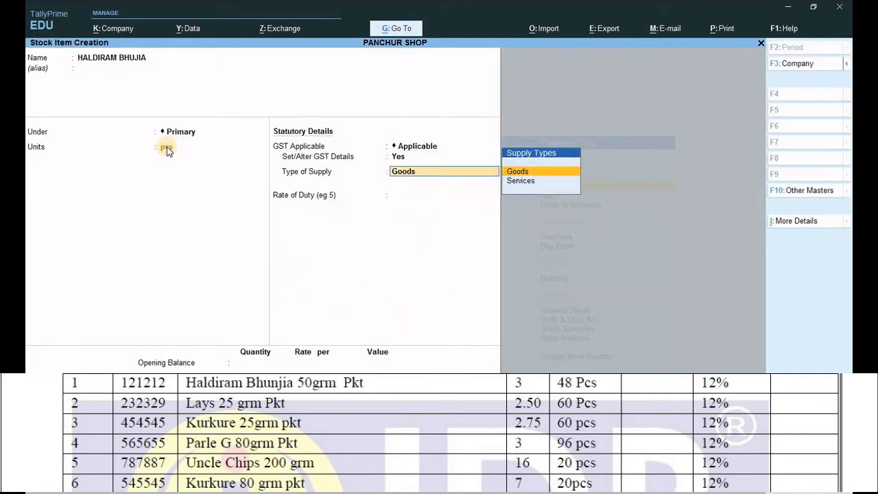
pyautogui.press('Return')
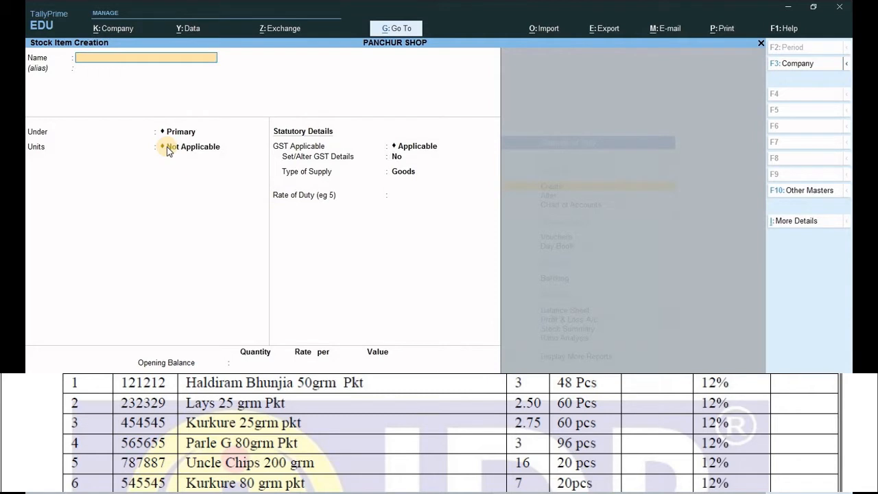
# Start a new stock item named LAYS 25GRM under Primary with pcs as its unit and GST applicable
pyautogui.write('LAYS 25GRM')
pyautogui.press('Return')
pyautogui.press('Return')
pyautogui.press('Return')
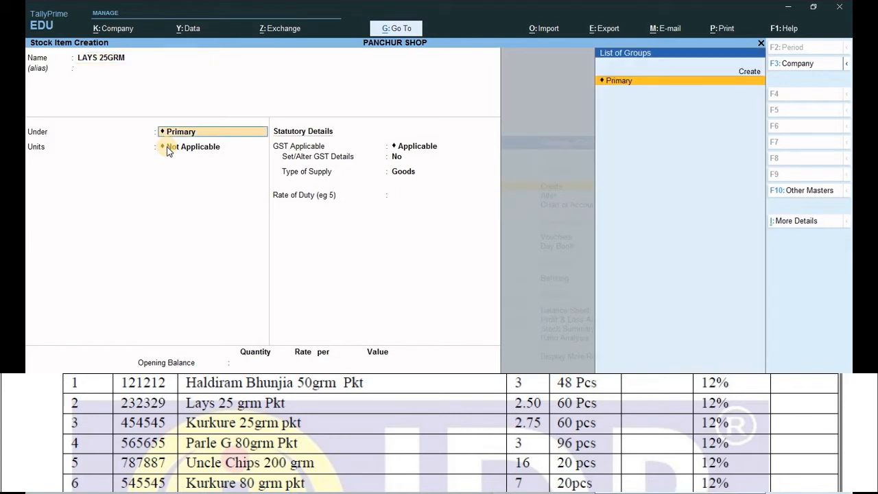
pyautogui.press('Down')
pyautogui.press('Return')
pyautogui.press('Return')
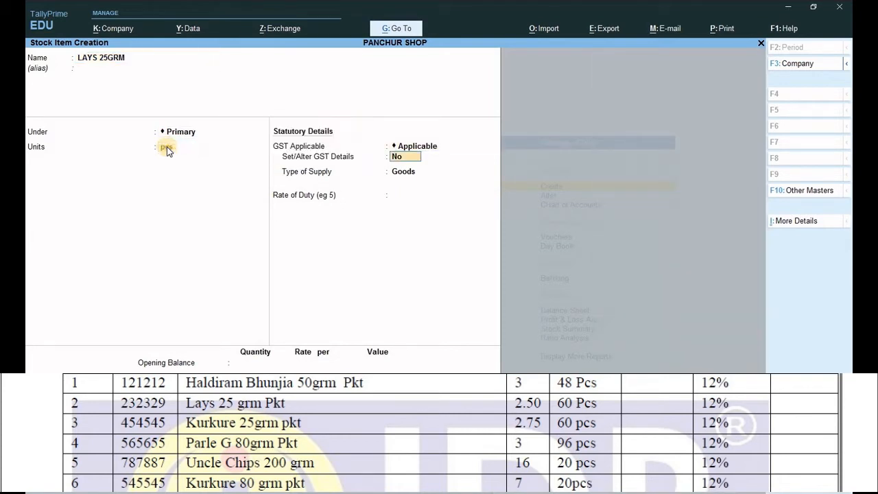
# Enable GST details for LAYS 25GRM and set its calculation type to On Value and taxability to Taxable
pyautogui.write('y')
pyautogui.press('Return')
pyautogui.press('Return')
pyautogui.press('Down')
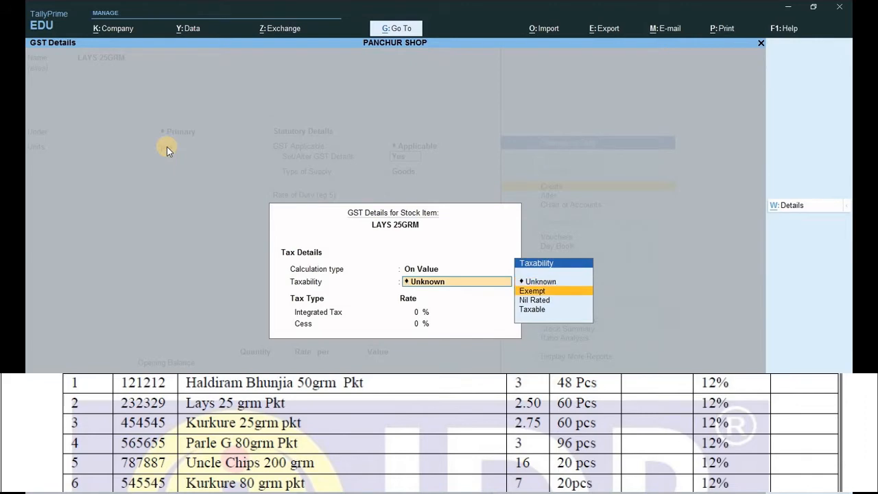
pyautogui.press('Down')
pyautogui.press('Down')
pyautogui.press('Return')
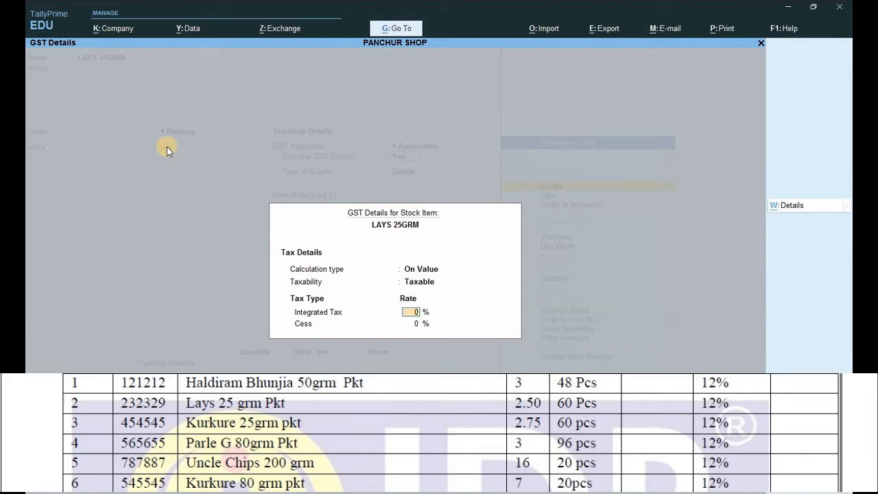
# Set LAYS 25GRM's integrated tax rate to 12 %, keep Goods as the type of supply, and save the item
pyautogui.write('12')
pyautogui.press('Return')
pyautogui.press('Return')
pyautogui.press('Return')
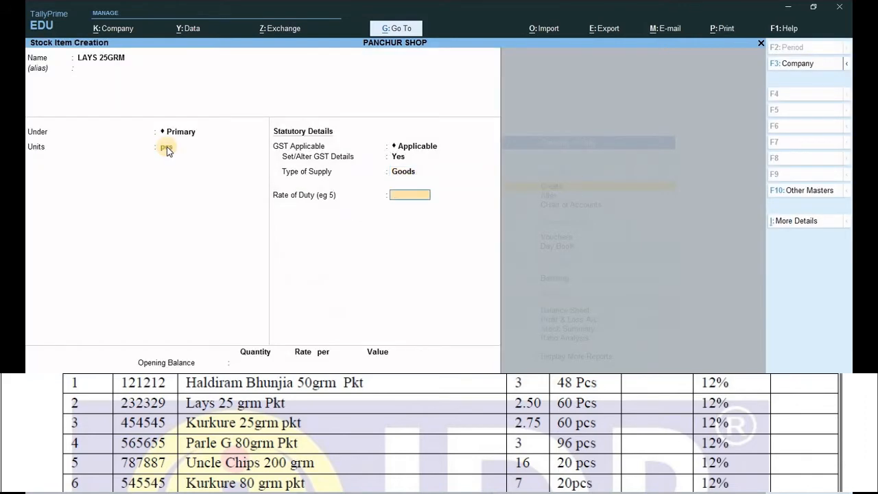
pyautogui.press('Return')
pyautogui.press('Return')
pyautogui.press('Return')
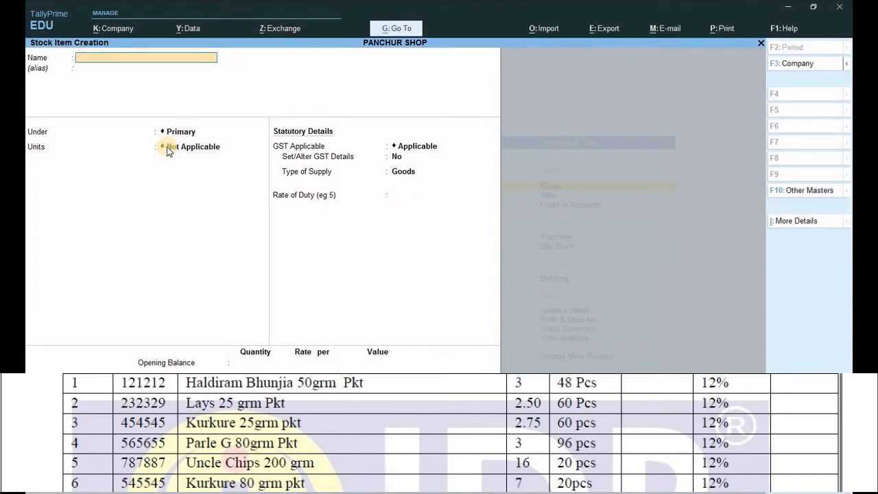
# Start a new stock item named KURKURE 25GRM under Primary with pcs as its unit and GST applicable
pyautogui.write('KY')
pyautogui.write('URKURE')
pyautogui.write(' 2')
pyautogui.write('5GR')
pyautogui.write('M')
pyautogui.press('Return')
pyautogui.press('Return')
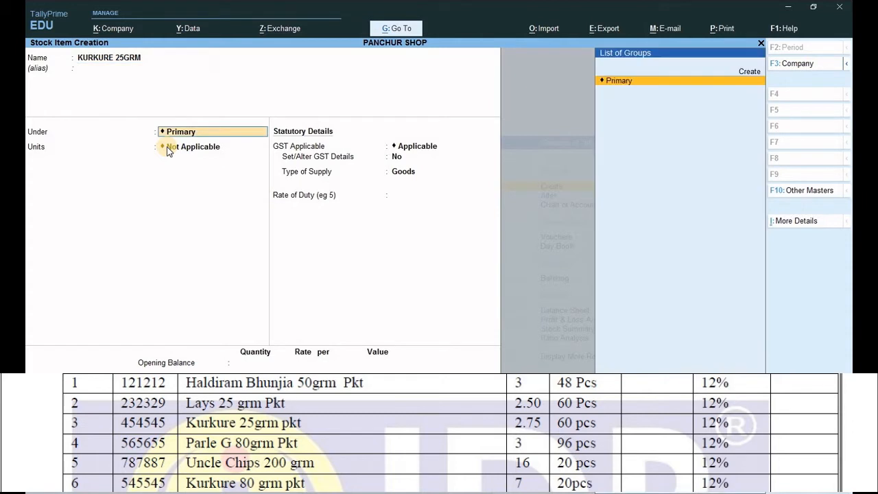
pyautogui.press('Return')
pyautogui.press('Down')
pyautogui.press('Return')
pyautogui.press('Return')
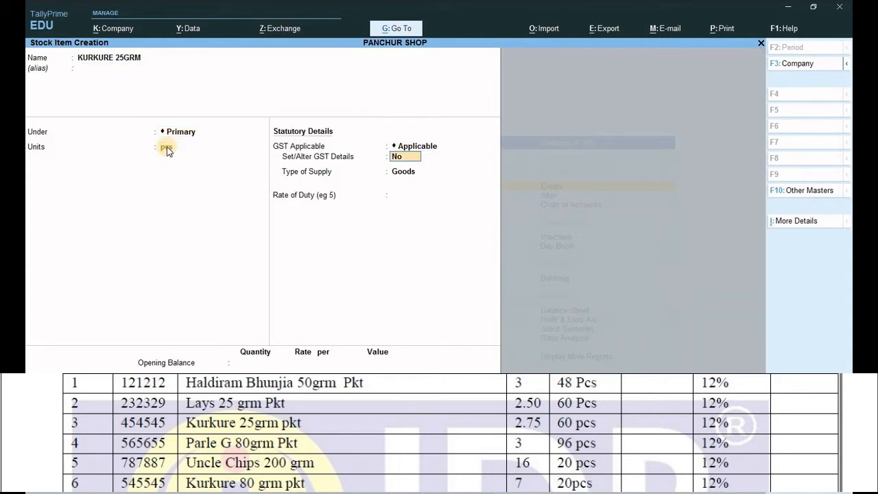
# Enable GST details for KURKURE 25GRM and set its calculation type to On Value and taxability to Taxable
pyautogui.write('y')
pyautogui.press('Return')
pyautogui.press('Return')
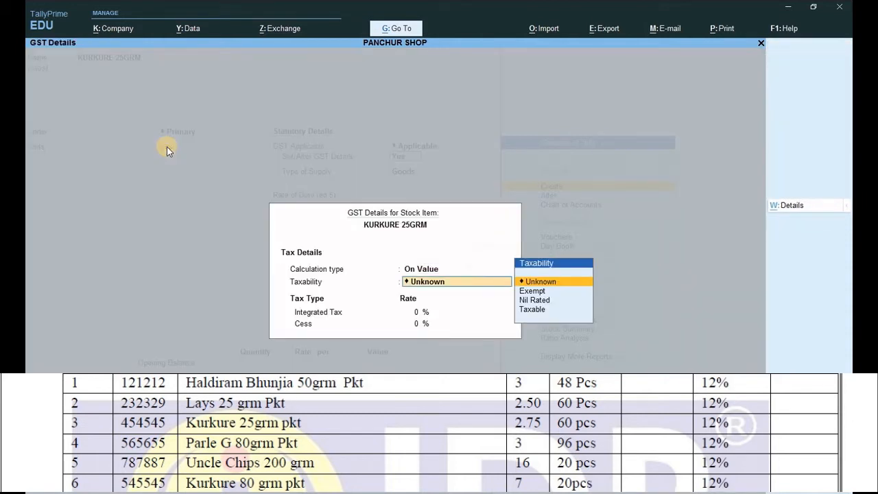
pyautogui.write('u')
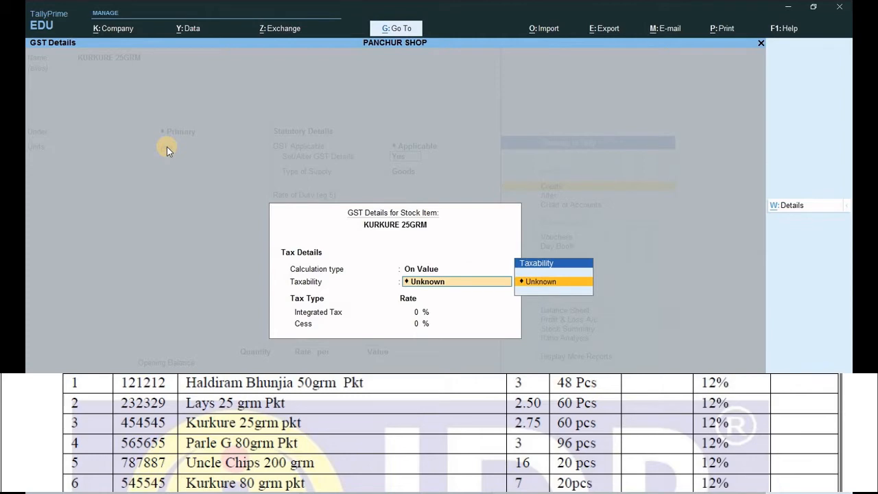
pyautogui.press('Return')
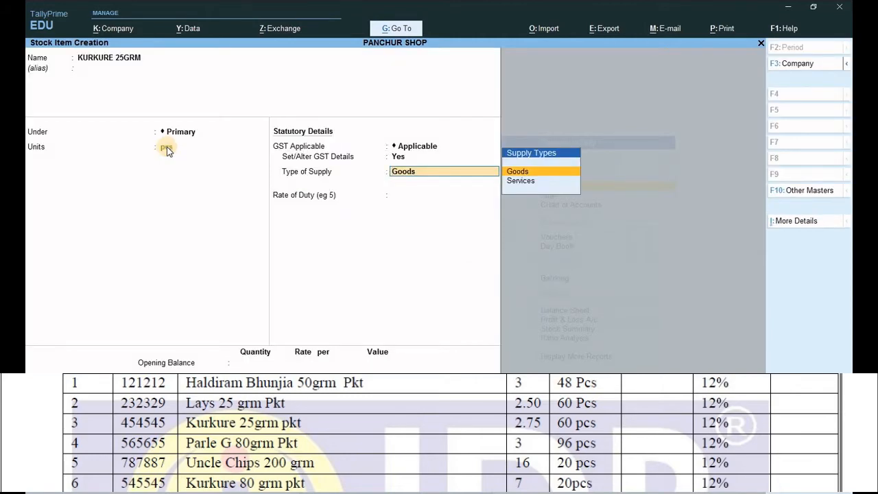
pyautogui.press('BackSpace')
pyautogui.press('Return')
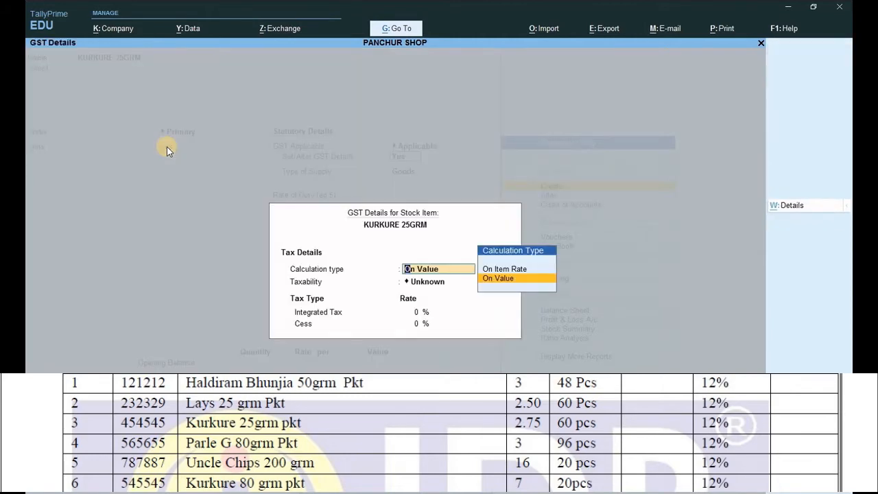
pyautogui.press('Return')
pyautogui.press('Down')
pyautogui.press('Down')
pyautogui.press('Down')
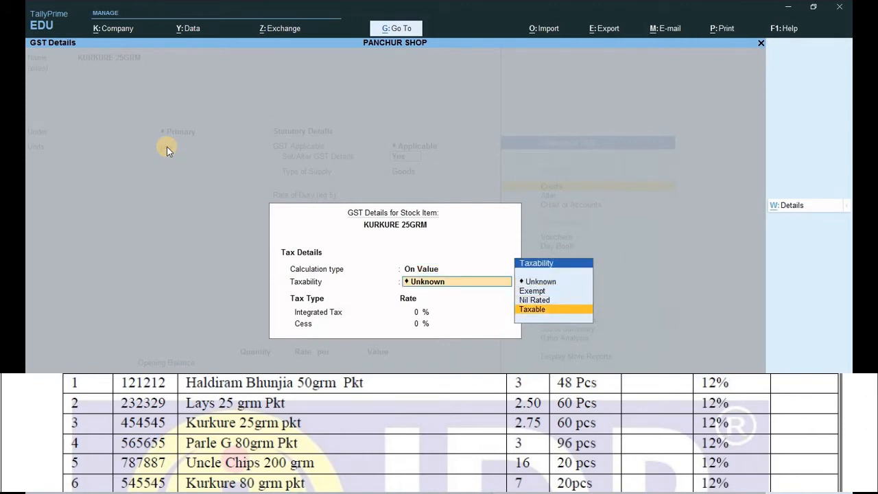
pyautogui.press('Return')
# Set KURKURE 25GRM's integrated tax rate to 18 %, keep Goods as the type of supply, and save the item
pyautogui.write('18')
pyautogui.press('Return')
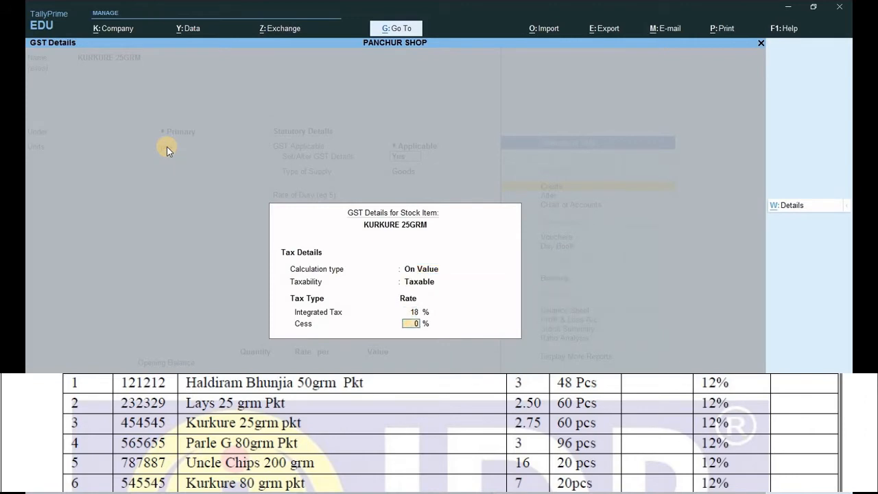
pyautogui.press('Return')
pyautogui.press('Return')
pyautogui.press('Return')
pyautogui.press('Return')
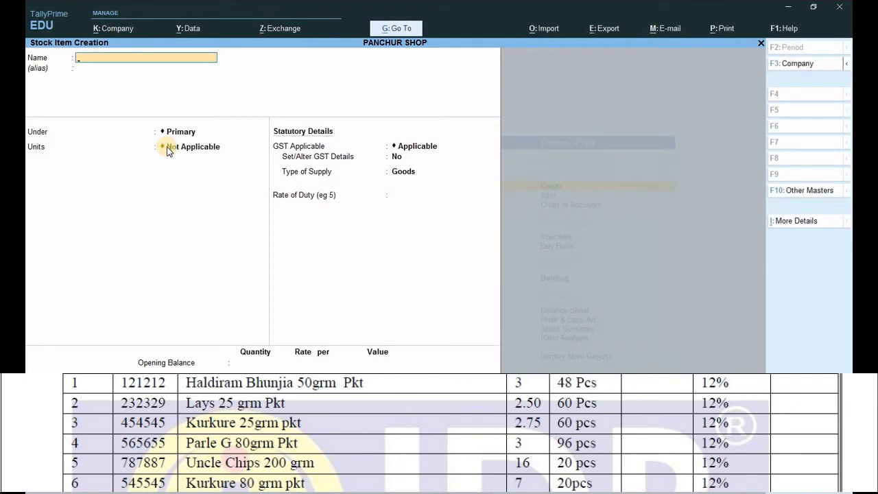
# Start a new stock item named PARLE G under Primary with pcs as its unit and GST applicable
pyautogui.write('PARLE G')
pyautogui.press('Return')
pyautogui.press('Return')
pyautogui.press('Down')
pyautogui.press('Return')
pyautogui.press('Return')
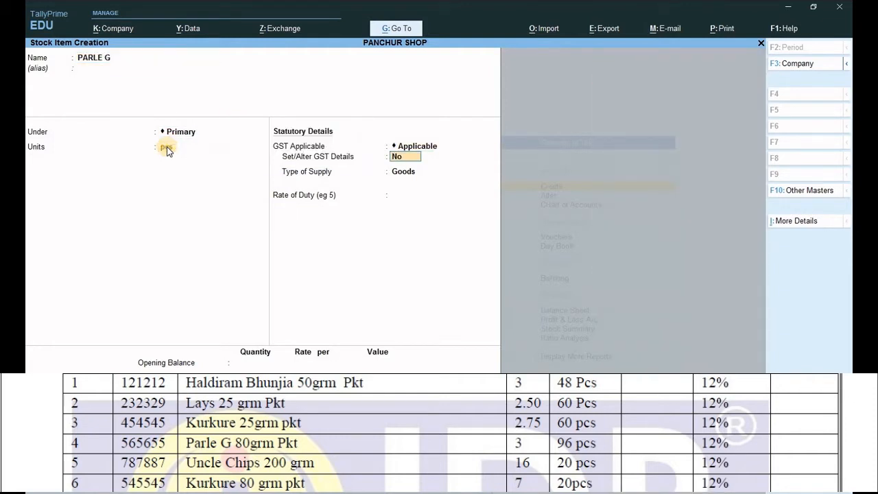
# Enable GST details for PARLE G and set its calculation type to On Value and taxability to Taxable
pyautogui.write('Y')
pyautogui.press('Return')
pyautogui.press('Return')
pyautogui.press('Down')
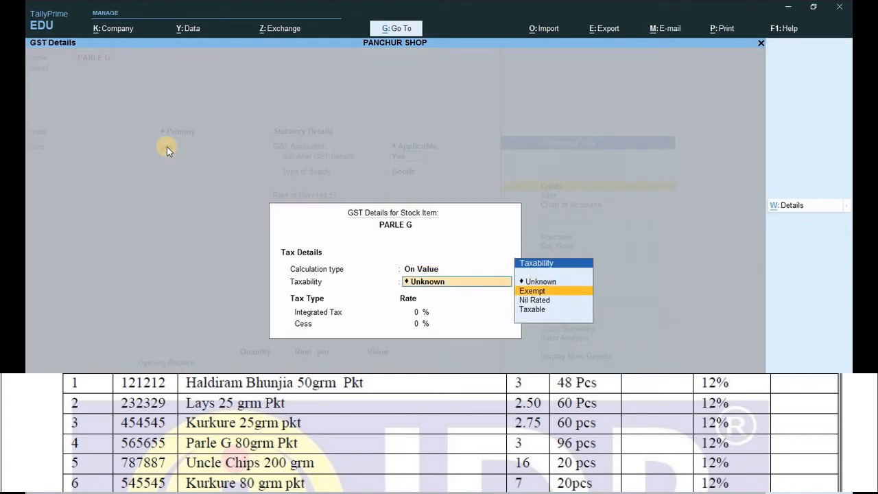
pyautogui.press('Down')
pyautogui.press('Down')
pyautogui.press('Return')
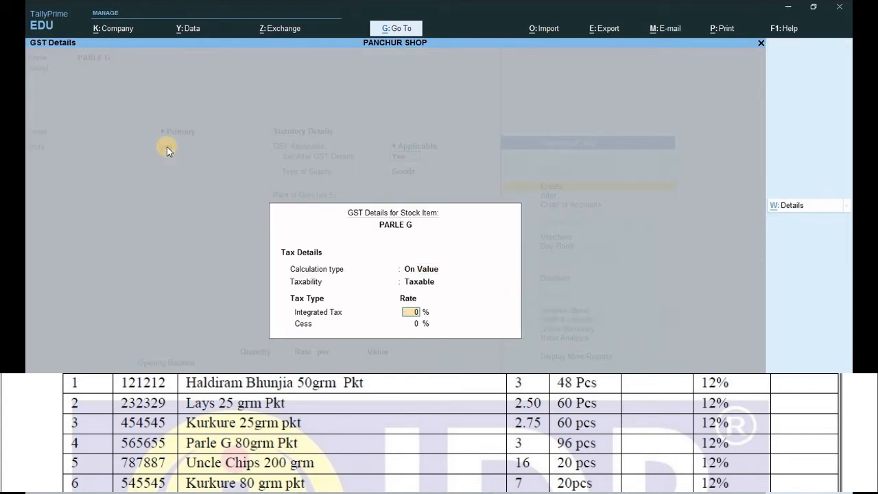
# Set PARLE G's integrated tax rate to 18 %, keep Goods as the type of supply, and save the item
pyautogui.write('8')
pyautogui.press('BackSpace')
pyautogui.write('18')
pyautogui.press('Return')
pyautogui.press('Return')
pyautogui.press('Return')
pyautogui.press('Return')
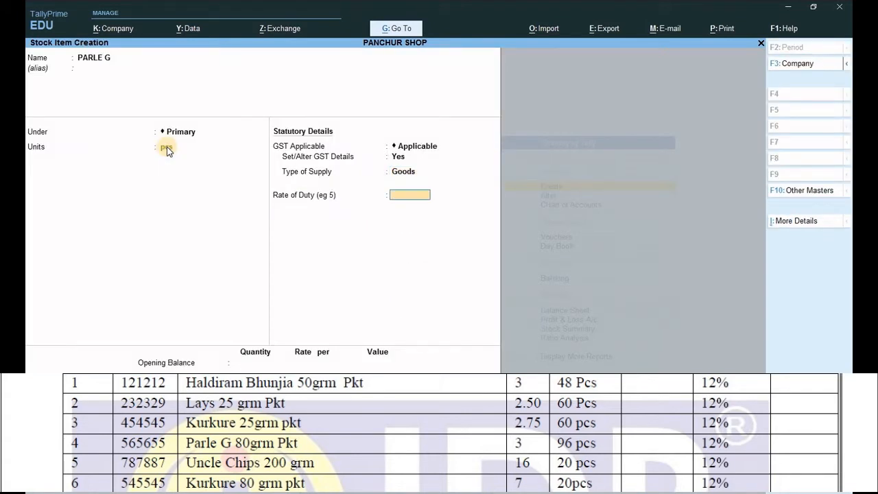
pyautogui.press('Return')
pyautogui.press('Return')
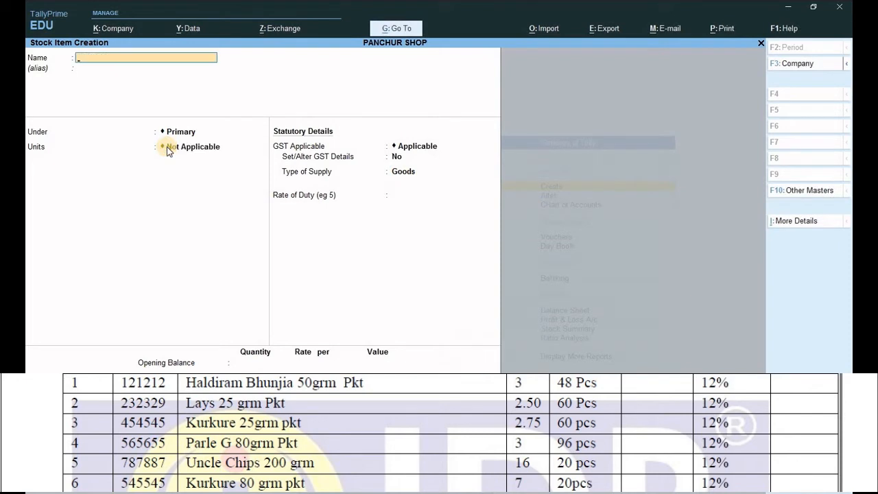
# Name a new stock item UNCLE CHIPS, correcting the misspelt second word in the name
pyautogui.write('UNCLE SHIPS')
pyautogui.press('BackSpace')
pyautogui.write('S')
pyautogui.press('Return')
pyautogui.press('Return')
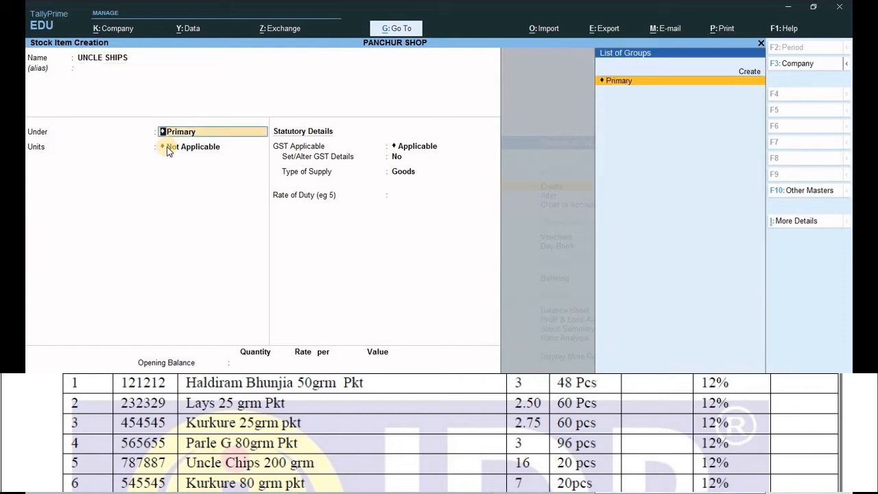
pyautogui.press('BackSpace')
pyautogui.press('BackSpace')
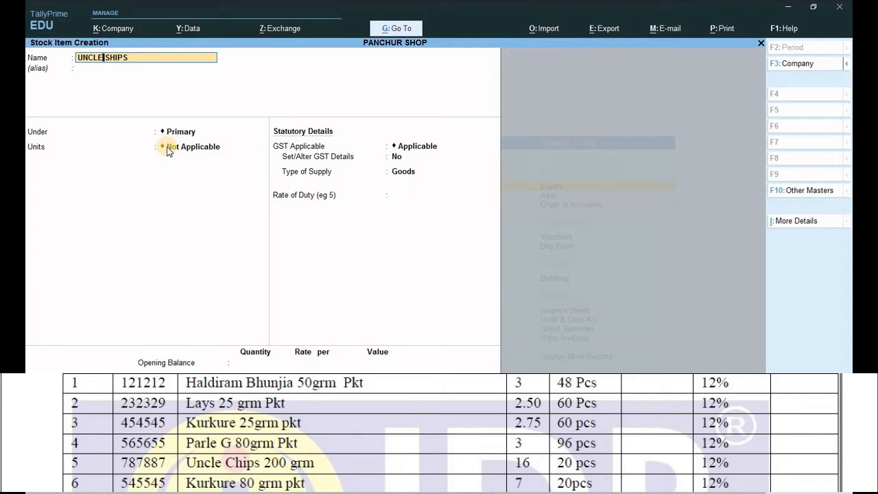
pyautogui.press('BackSpace')
pyautogui.press('Delete')
pyautogui.press('Delete')
pyautogui.write('CHIPS')
# Keep UNCLE CHIPS under Primary, assign pcs as its unit, and leave GST applicable
pyautogui.press('Return')
pyautogui.press('Return')
pyautogui.press('Return')
pyautogui.press('Down')
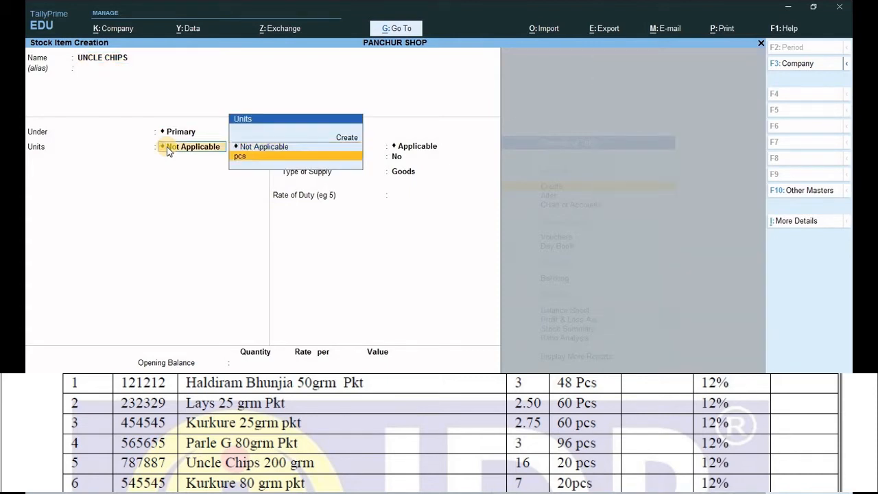
pyautogui.press('Return')
pyautogui.press('Return')
# Enable GST details for UNCLE CHIPS and set its calculation type to On Value and taxability to Taxable
pyautogui.press('y')
pyautogui.press('Return')
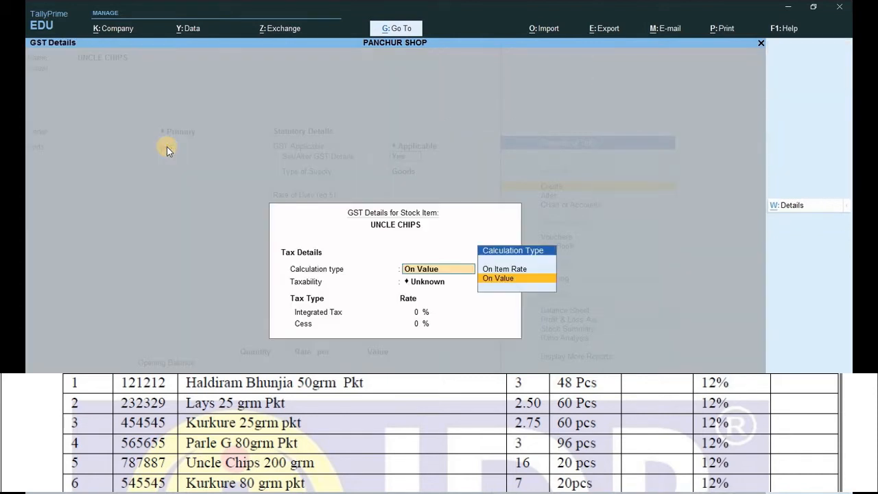
pyautogui.press('Return')
pyautogui.press('Down')
pyautogui.press('Down')
pyautogui.press('Down')
pyautogui.press('Return')
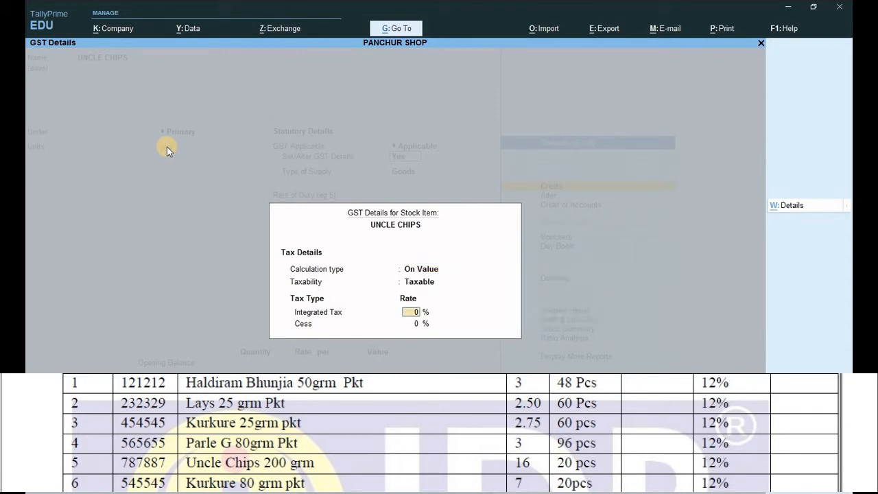
# Set UNCLE CHIPS' integrated tax rate to 12 %, keep Goods as the type of supply, and save the item
pyautogui.write('12')
pyautogui.press('Return')
pyautogui.press('Return')
pyautogui.press('Return')
pyautogui.press('Return')
pyautogui.press('Return')
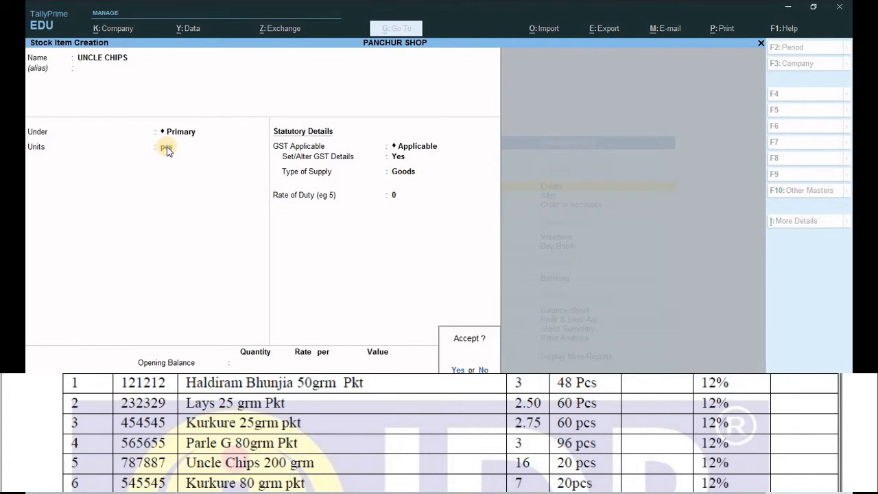
pyautogui.press('Return')
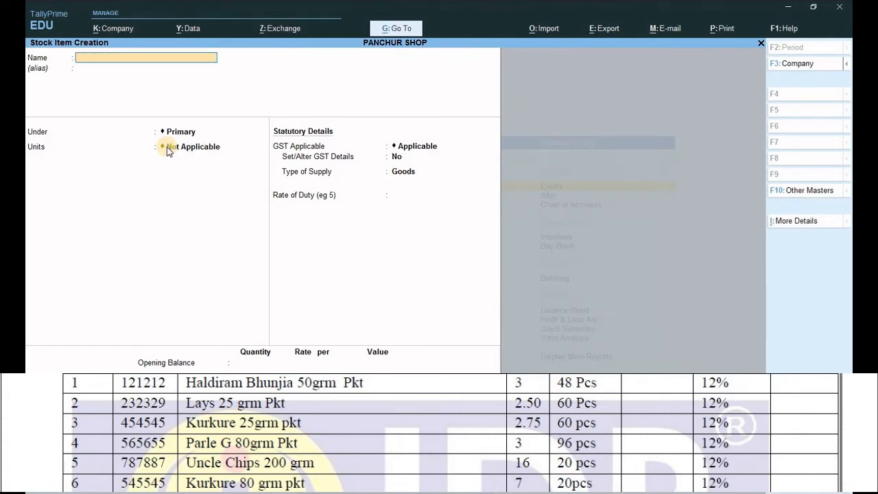
# Start a new stock item named KURKURE 80GRM under Primary with pcs as its unit and GST applicable
pyautogui.write('KURKURE 80GRM')
pyautogui.press('Return')
pyautogui.press('Return')
pyautogui.press('Return')
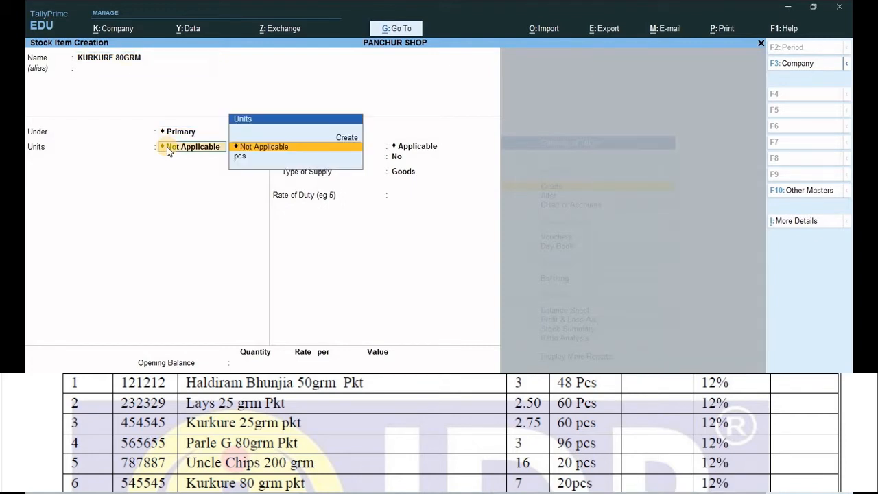
pyautogui.press('Down')
pyautogui.press('Return')
pyautogui.press('Return')
# Enable GST details for KURKURE 80GRM and set its calculation type to On Value and taxability to Taxable
pyautogui.press('y')
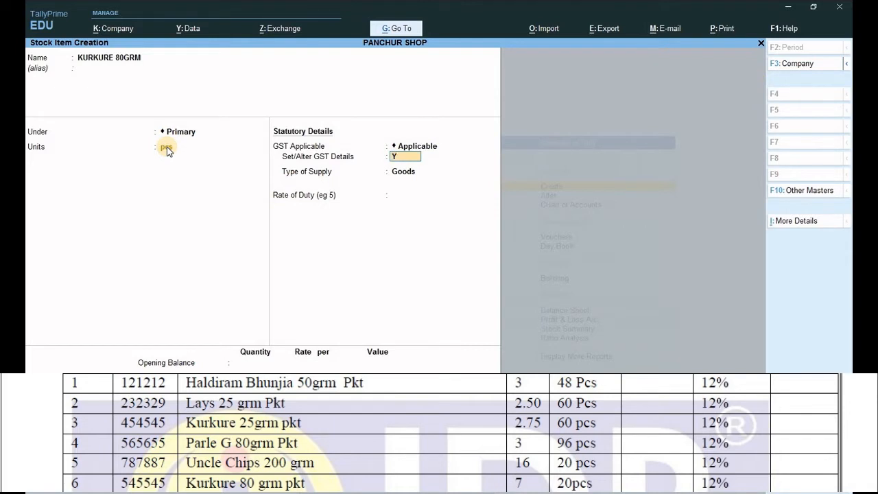
pyautogui.press('Return')
pyautogui.press('Return')
pyautogui.press('Down')
pyautogui.press('Down')
pyautogui.press('Down')
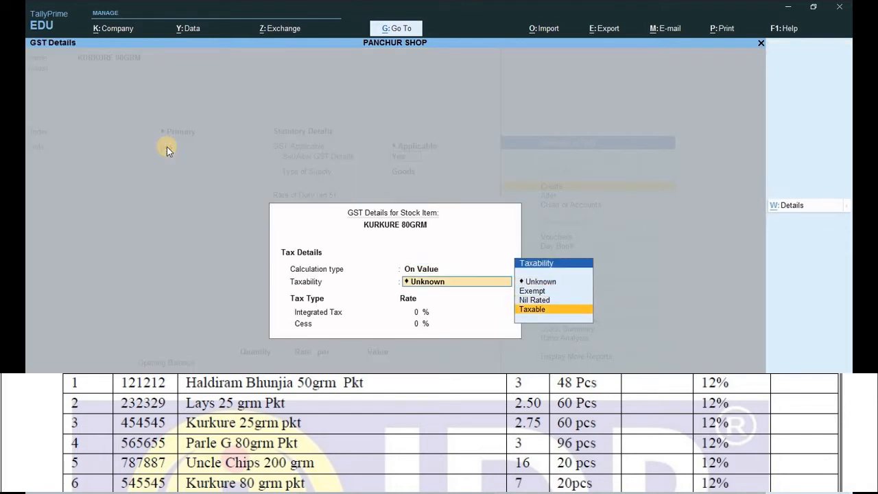
pyautogui.press('Return')
# Set KURKURE 80GRM's integrated tax rate to 18 %, keep Goods as the type of supply, and save the item
pyautogui.write('18')
pyautogui.press('Return')
pyautogui.press('Return')
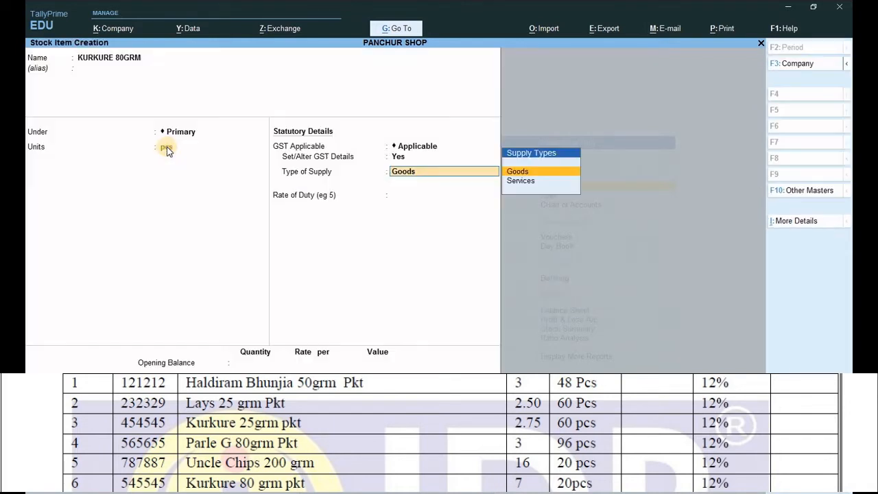
pyautogui.press('Return')
pyautogui.press('Return')
pyautogui.press('Return')
pyautogui.press('Return')
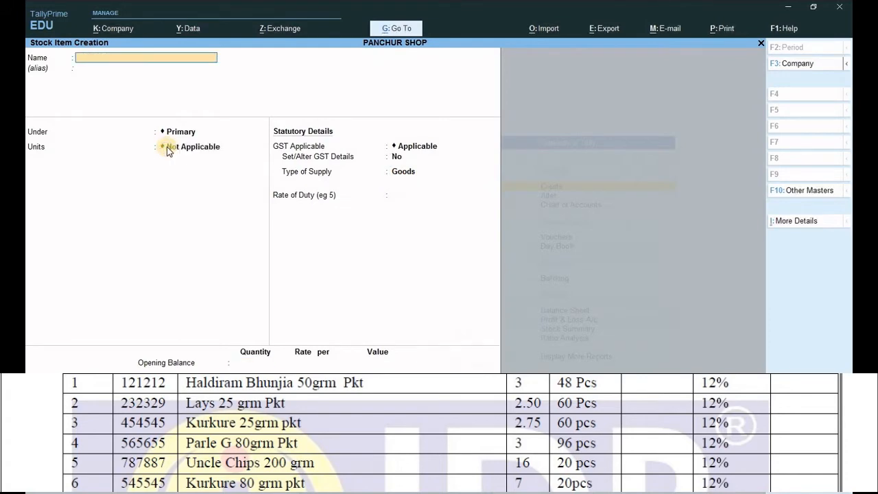
# Leave master creation and start a purchase voucher with supplier invoice number 1233 dated 1-Apr-21
pyautogui.press('Escape')
pyautogui.press('Return')
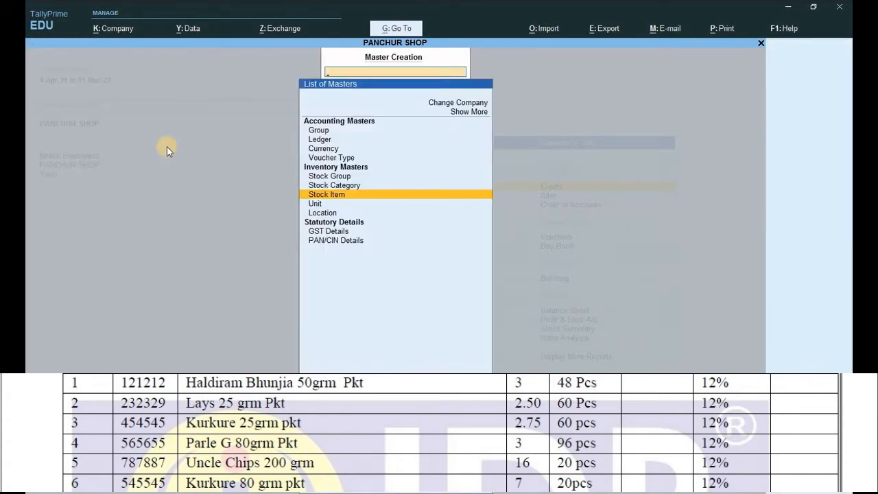
pyautogui.press('Escape')
pyautogui.press('v')
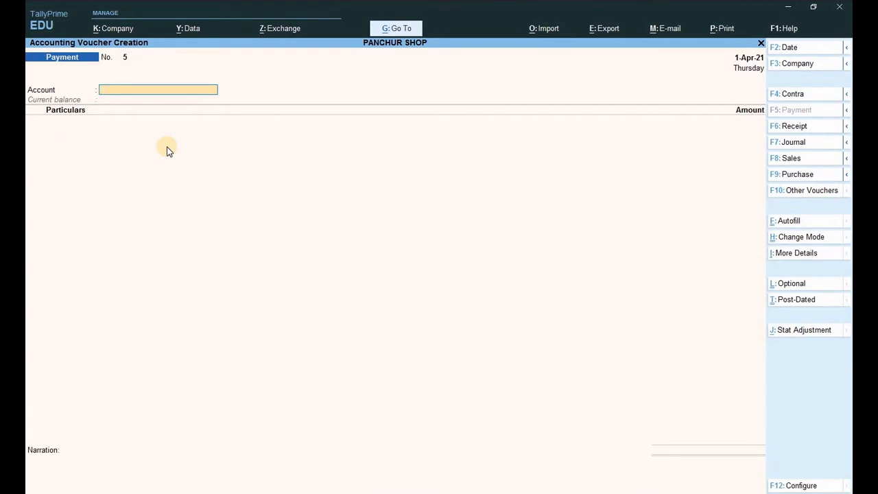
pyautogui.click(805, 173)
pyautogui.write('123')
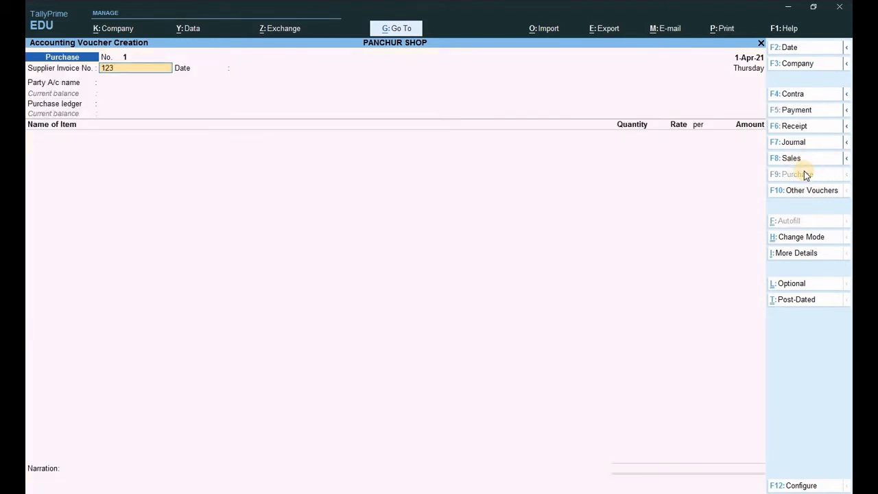
pyautogui.write('3')
pyautogui.press('Return')
pyautogui.press('Return')
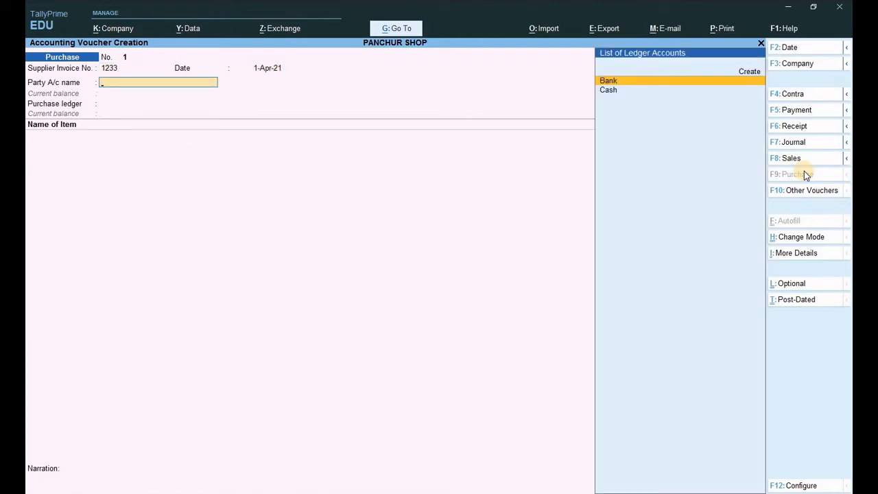
# Choose Cash as the purchase voucher's party account and leave all the receipt details blank
pyautogui.press('Down')
pyautogui.press('Return')
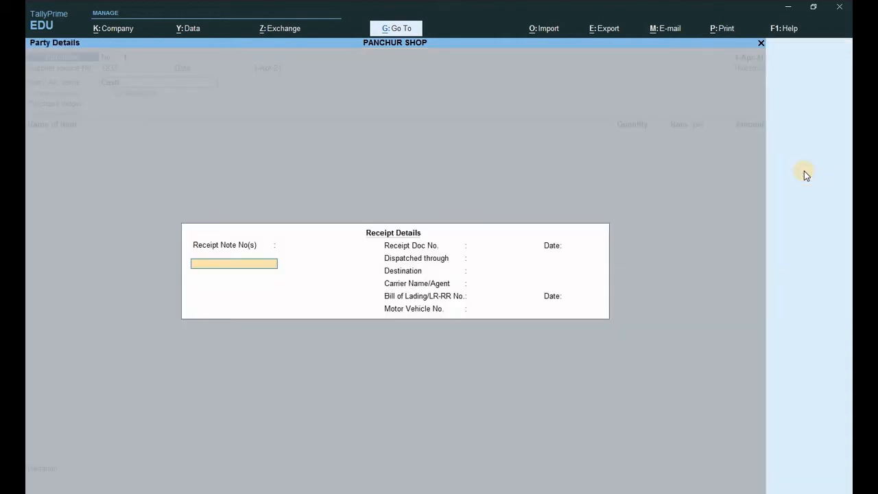
pyautogui.press('Return')
pyautogui.press('Return')
pyautogui.press('Return')
pyautogui.press('Return')
pyautogui.press('Return')
pyautogui.press('Return')
pyautogui.press('Return')
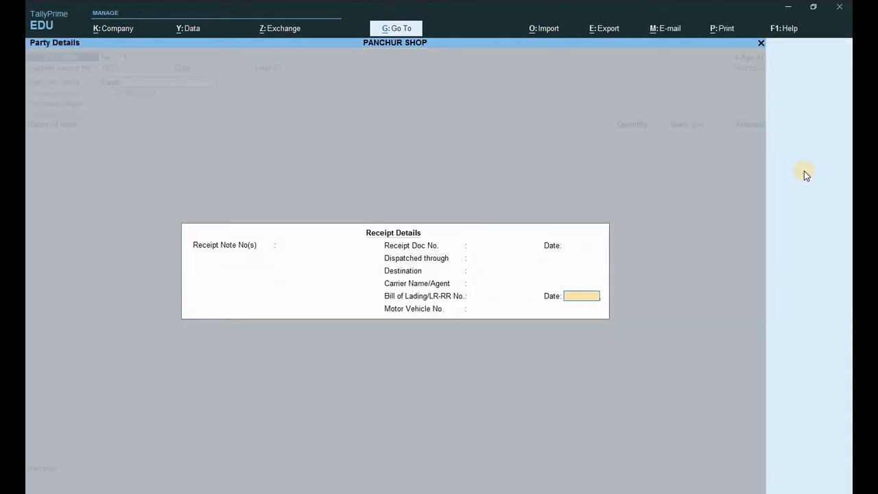
pyautogui.press('Return')
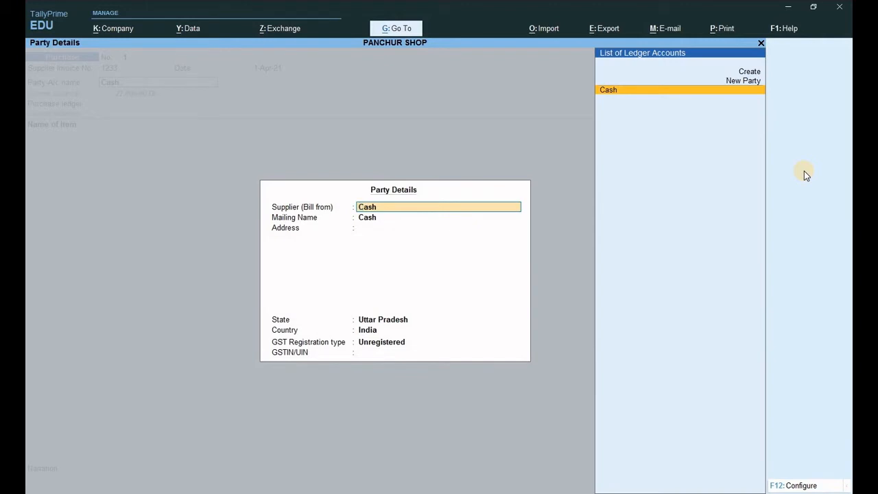
# Set the supplier to a new party, PRIYANSHU ENTER, with Regular GST registration and no GSTIN, and use the Purchase ledger
pyautogui.write('PR')
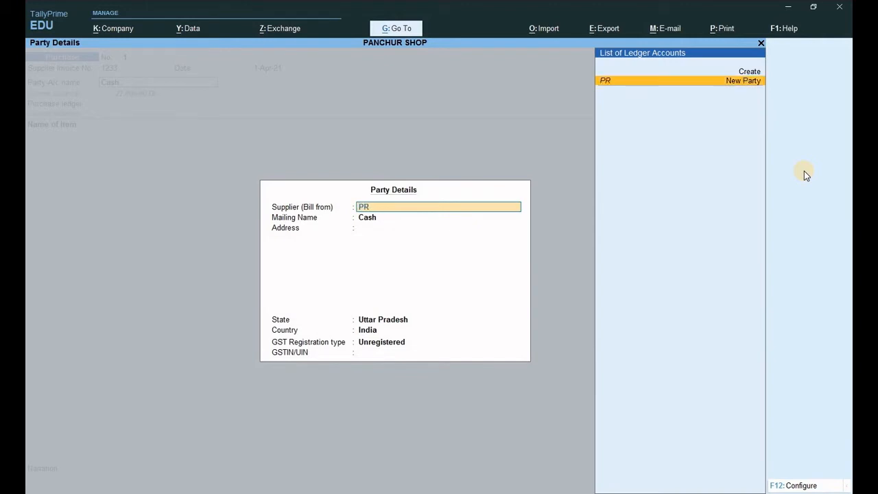
pyautogui.write('IYANSHU  ENTER')
pyautogui.press('Return')
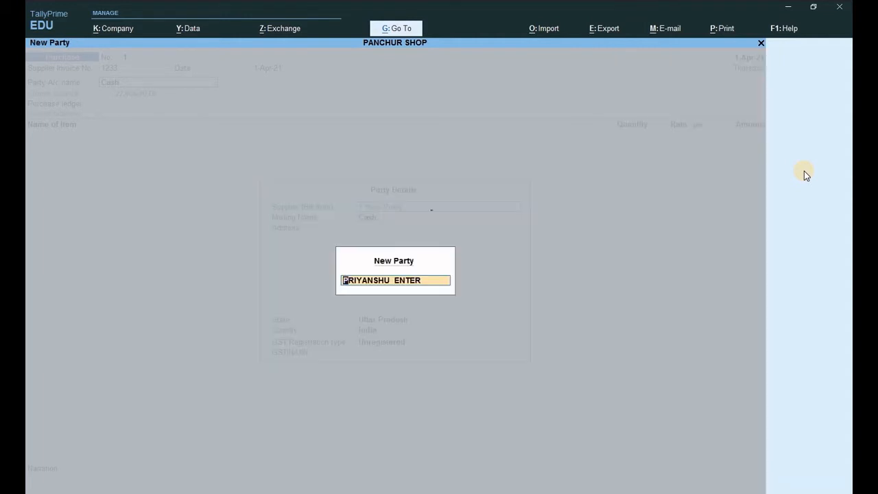
pyautogui.press('Return')
pyautogui.press('Return')
pyautogui.press('Return')
pyautogui.press('Return')
pyautogui.press('Up')
pyautogui.press('Return')
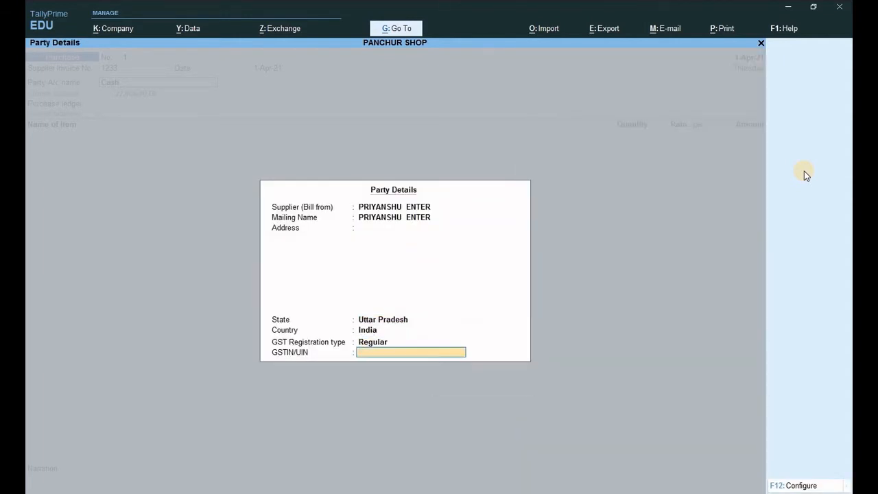
pyautogui.press('Return')
pyautogui.press('Return')
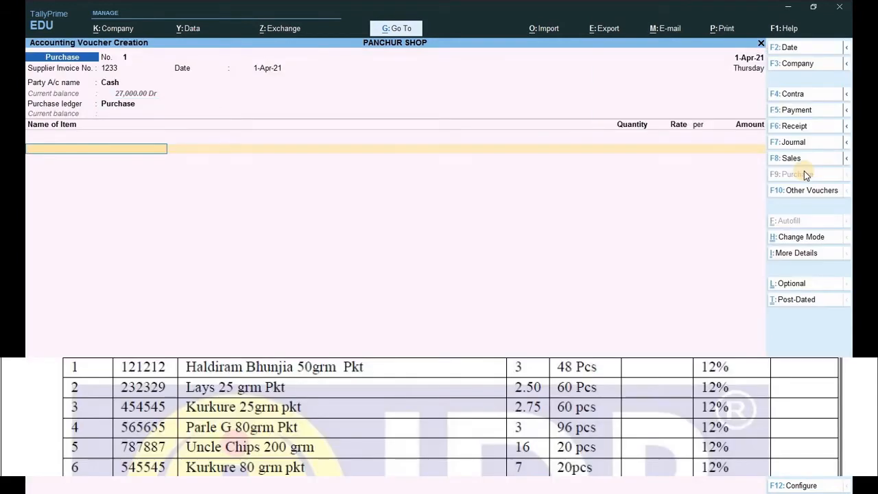
# Add HALDIRAM BHUJIA to the purchase voucher with a quantity of 3 pcs at a rate of 48 per pcs
pyautogui.write('h')
pyautogui.press('Return')
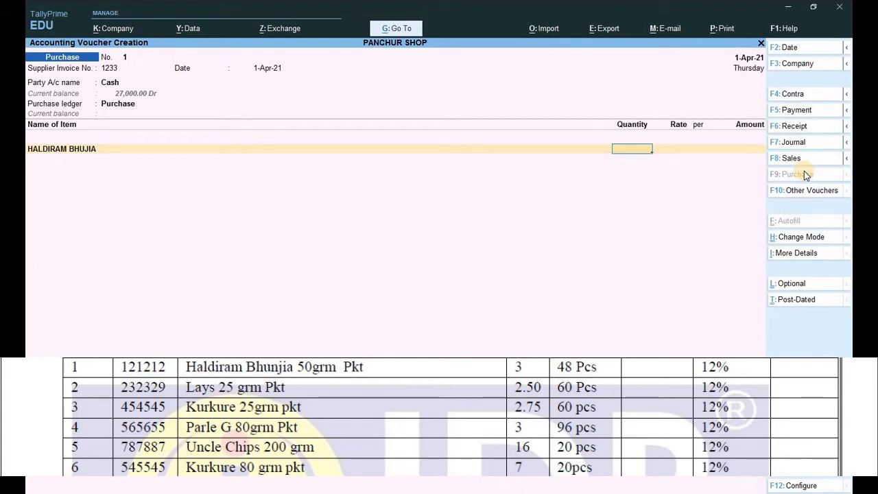
pyautogui.write('3')
pyautogui.press('Return')
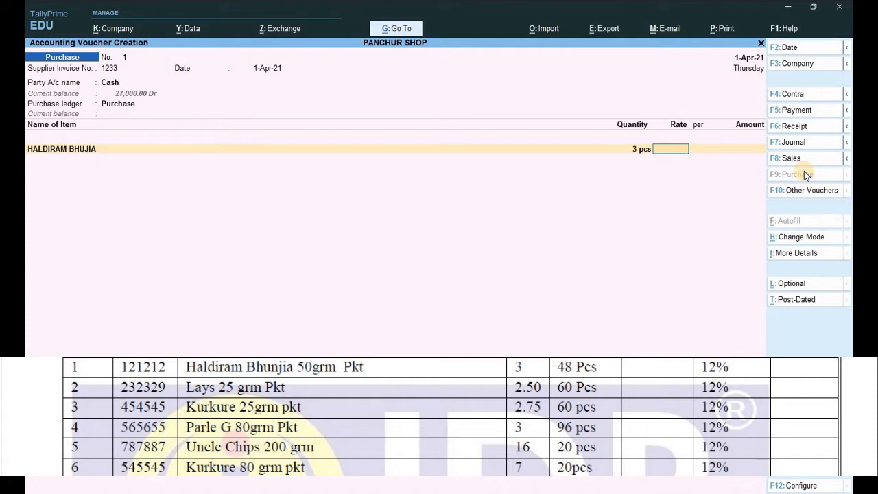
pyautogui.write('48')
pyautogui.press('Return')
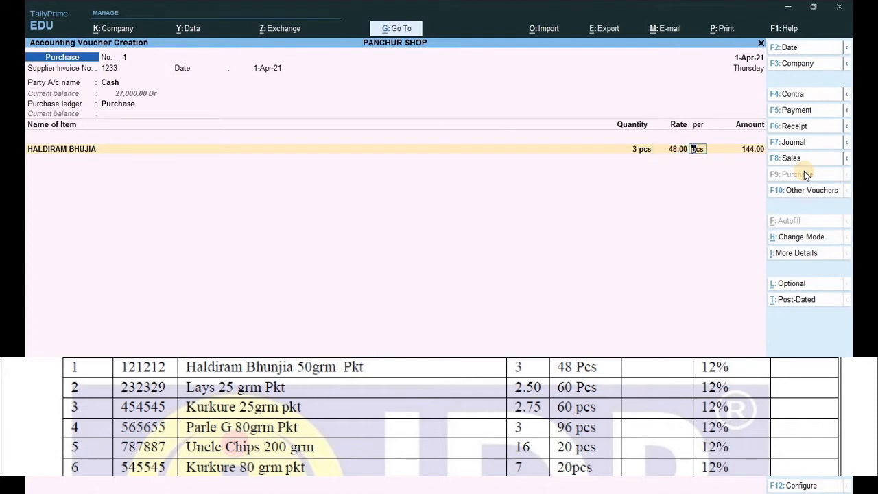
pyautogui.press('Return')
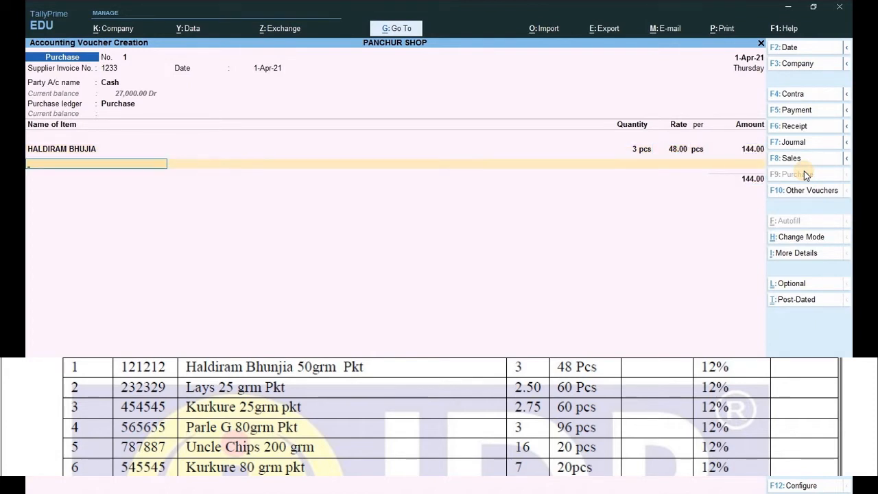
# Add LAYS 25GRM to the purchase voucher, entering a quantity of 2.50 and a rate of 60 per pcs
pyautogui.write('L')
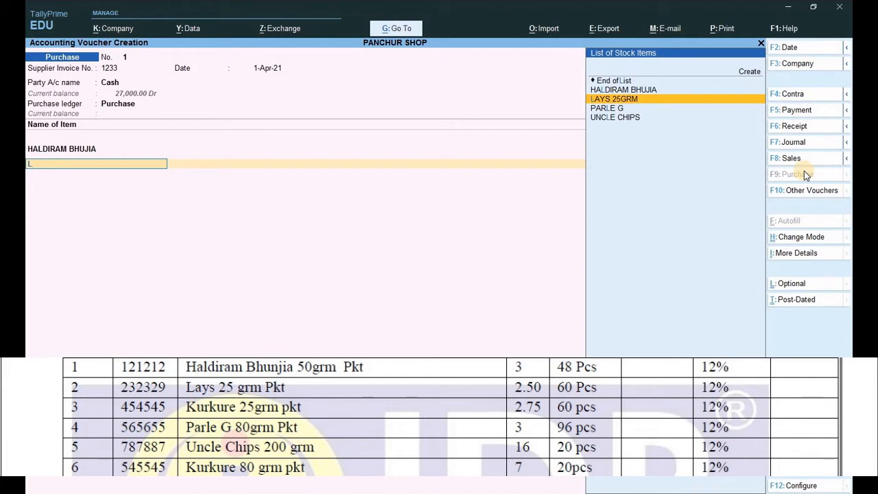
pyautogui.press('Return')
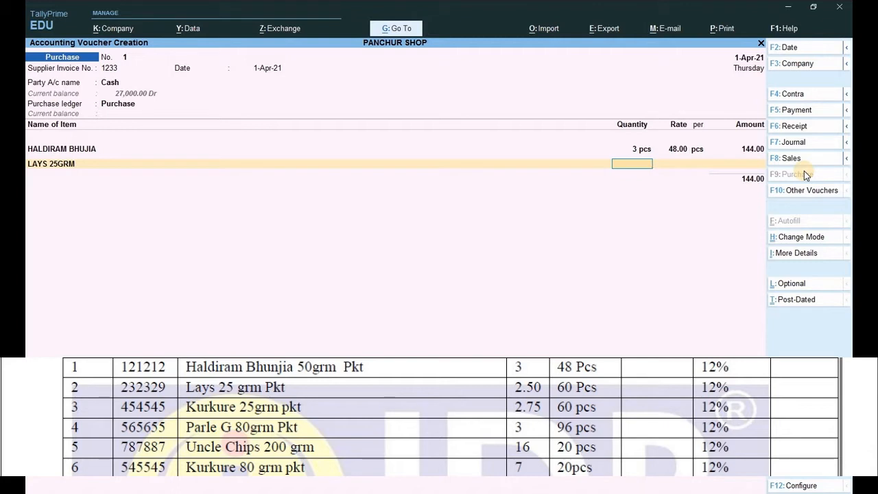
pyautogui.write('2.50')
pyautogui.press('Return')
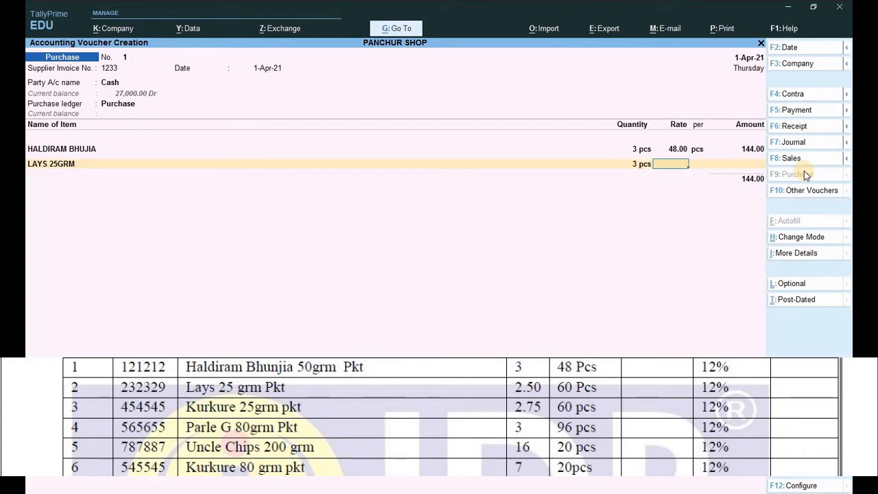
pyautogui.write('60')
pyautogui.press('Return')
pyautogui.press('Return')
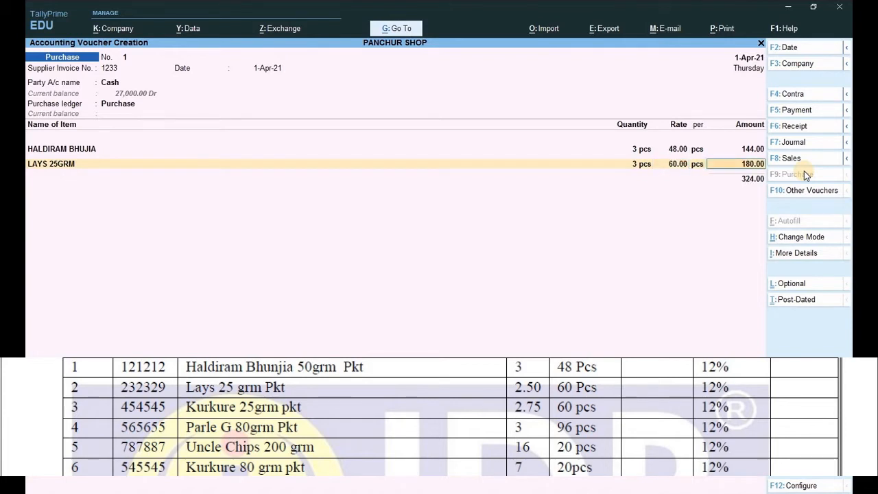
pyautogui.press('Return')
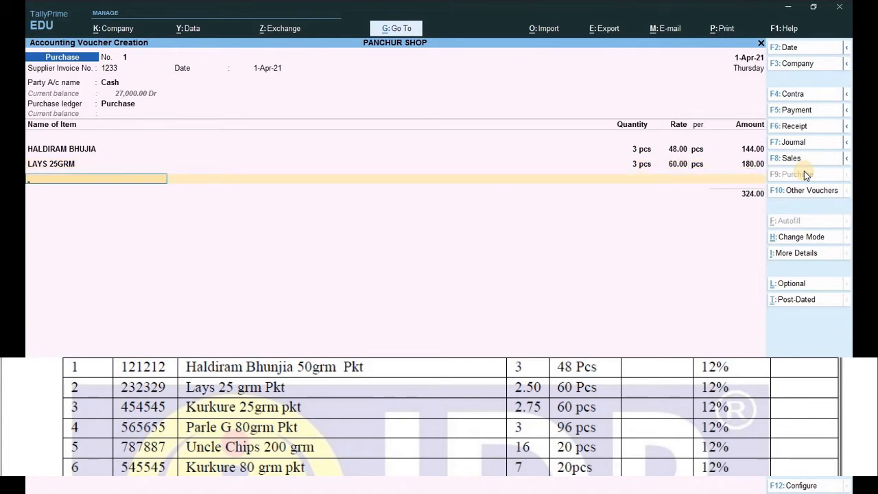
# Select KURKURE 25GRM as the third stock item in the purchase voucher
pyautogui.write('K')
pyautogui.press('Down')
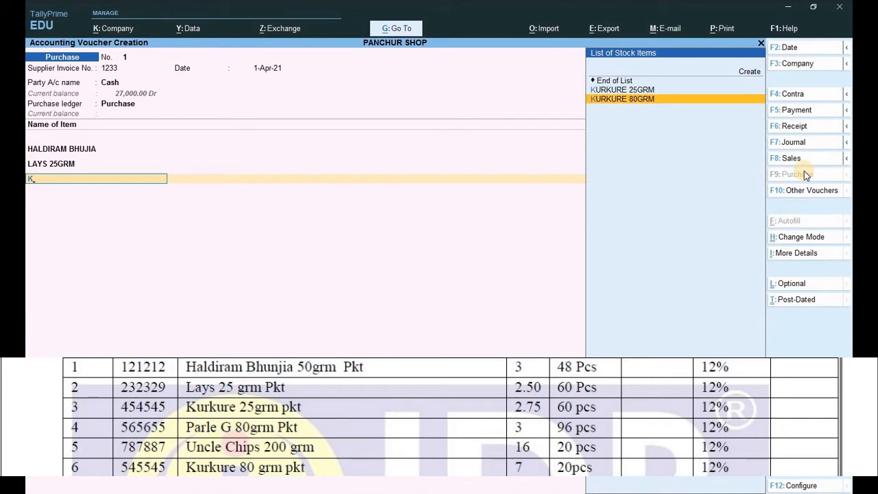
pyautogui.press('Up')
pyautogui.press('Return')
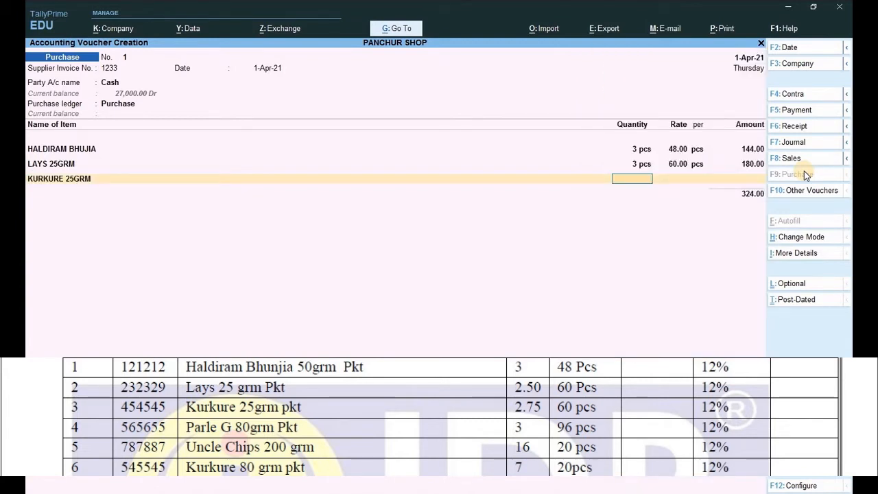
# Try to change the LAYS 25GRM quantity to 2.50 and keep its rate
pyautogui.click(640, 166)
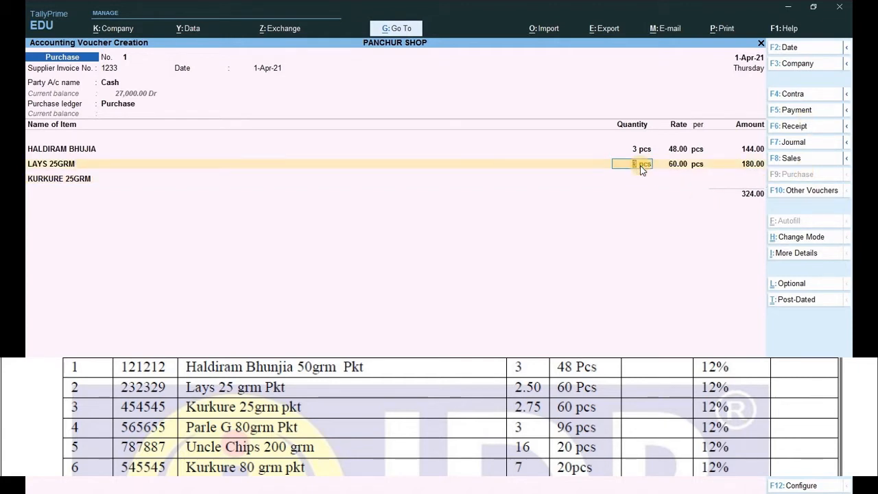
pyautogui.write('2.50')
pyautogui.press('Return')
pyautogui.press('Return')
pyautogui.press('Return')
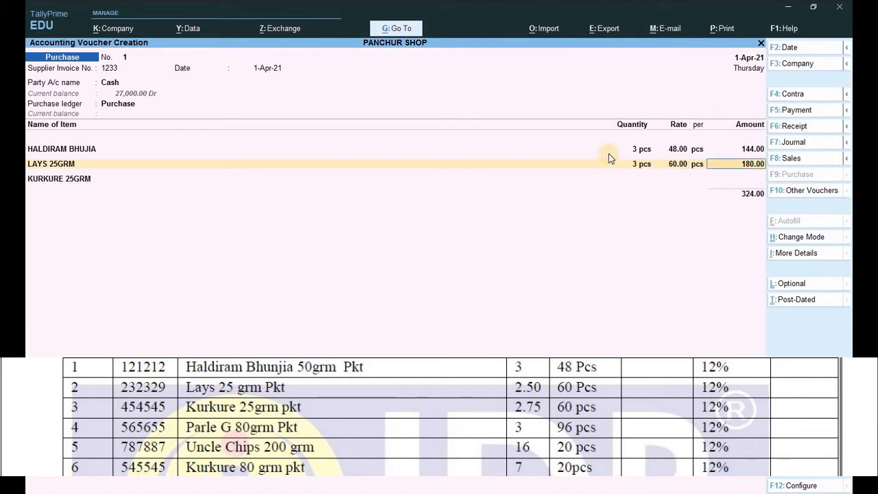
pyautogui.press('Return')
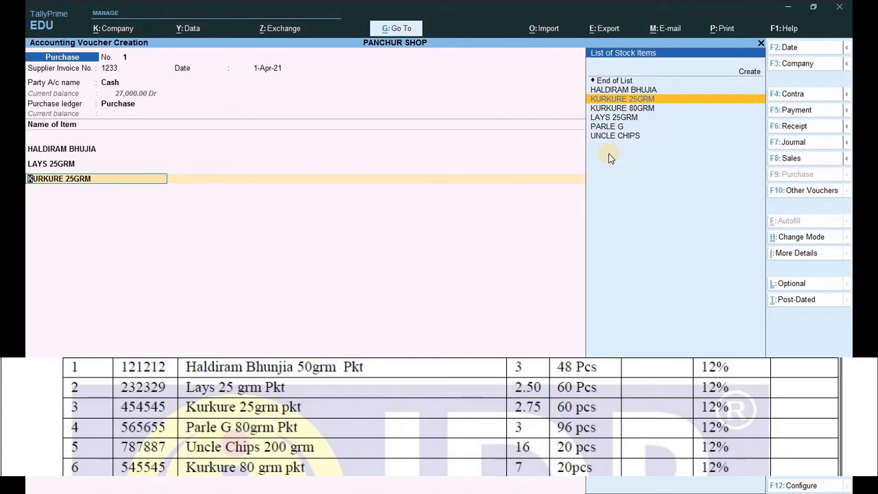
# Enter a quantity of 2.75 and a rate of 60 per pcs for KURKURE 25GRM
pyautogui.press('Return')
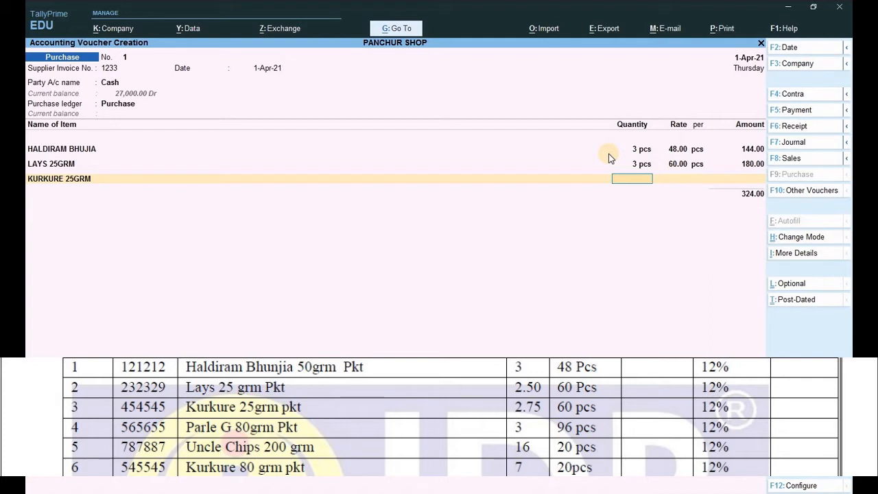
pyautogui.write('2.75')
pyautogui.press('Return')
pyautogui.write('60')
pyautogui.press('Return')
pyautogui.press('Return')
pyautogui.press('Return')
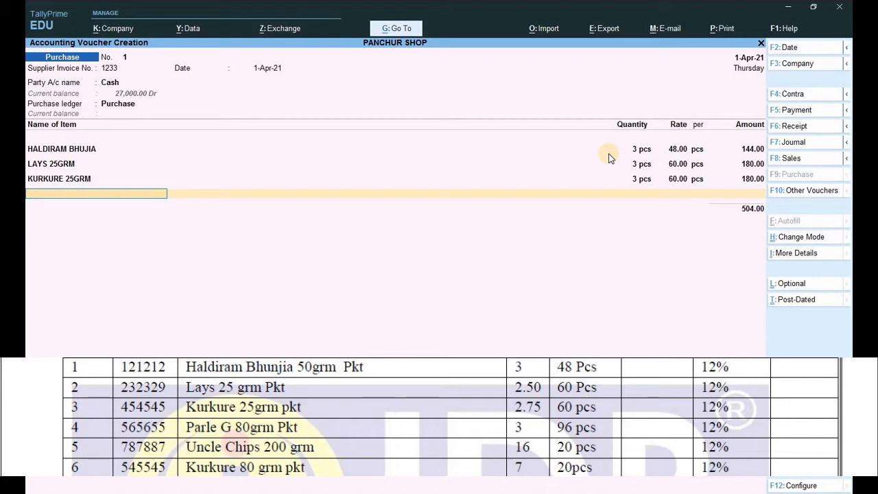
# Add PARLE G to the purchase voucher with a quantity of 3 pcs at a rate of 96 per pcs
pyautogui.write('P')
pyautogui.press('Return')
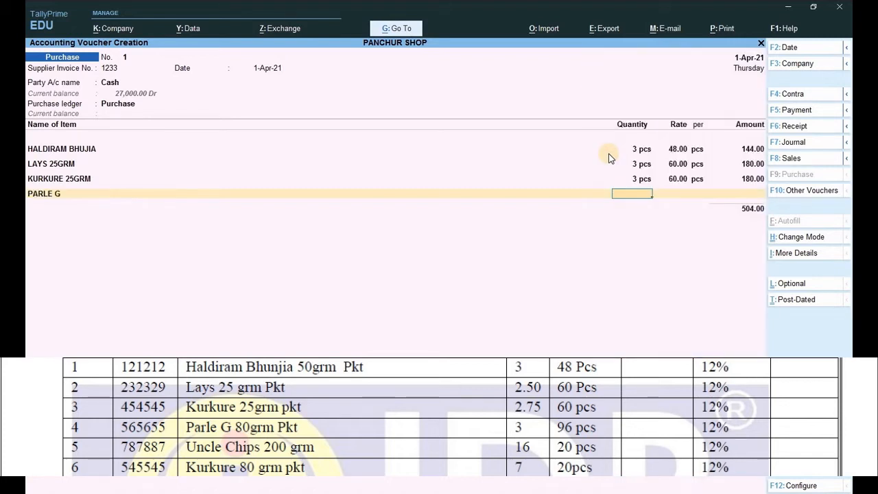
pyautogui.write('3')
pyautogui.press('Return')
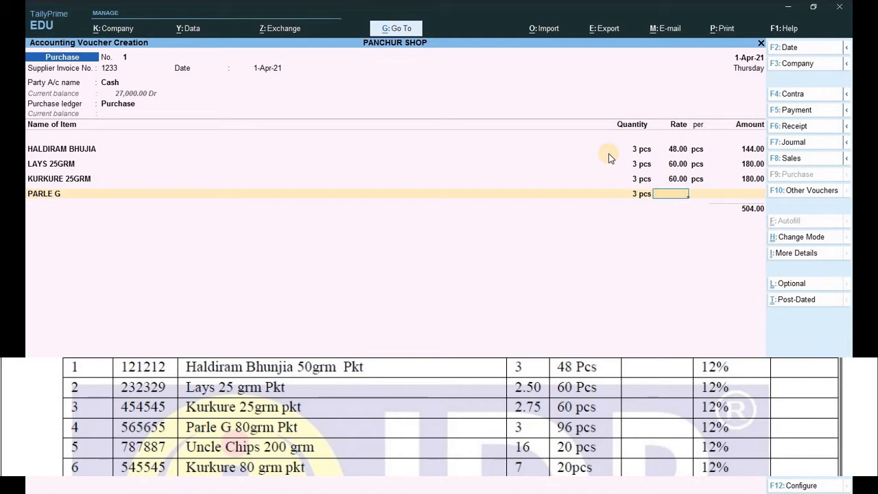
pyautogui.write('96')
pyautogui.press('Return')
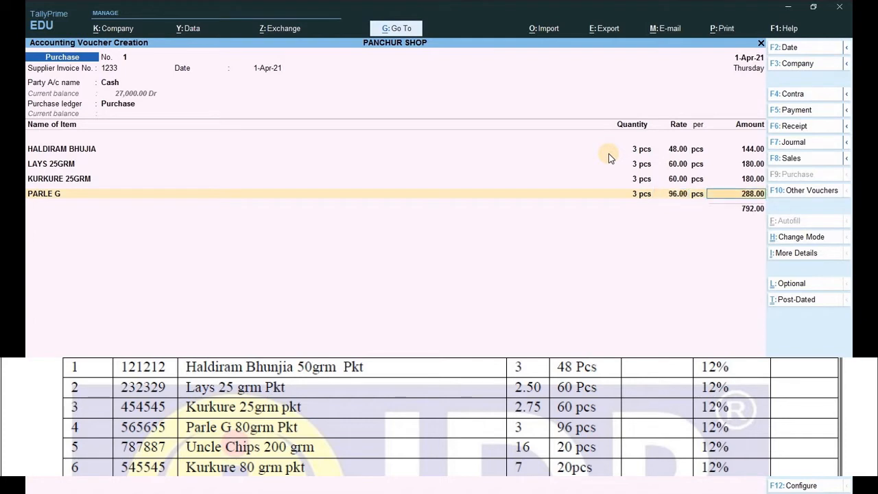
pyautogui.press('Return')
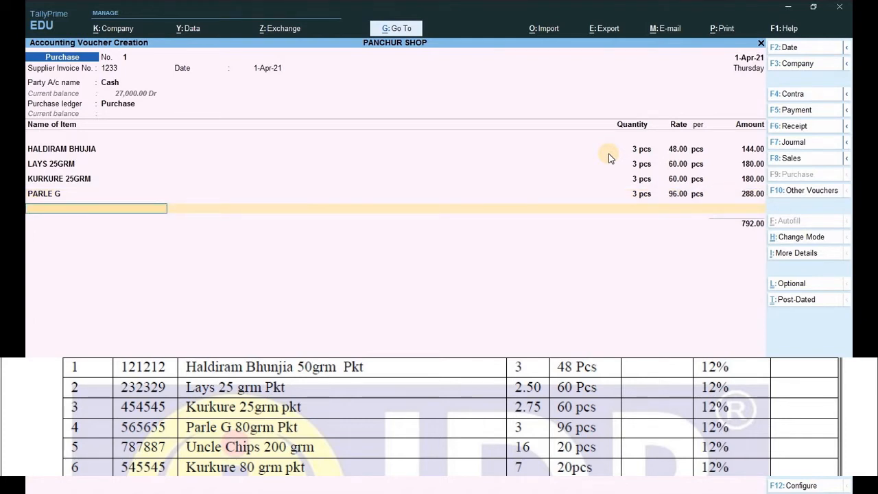
# Add UNCLE CHIPS to the purchase voucher with a quantity of 16 pcs at a rate of 20 per pcs
pyautogui.write('u')
pyautogui.press('Return')
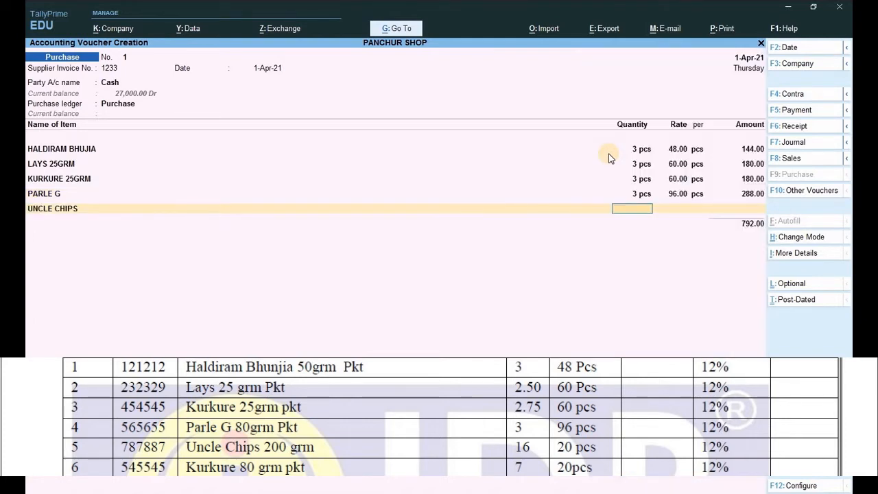
pyautogui.write('16')
pyautogui.press('Return')
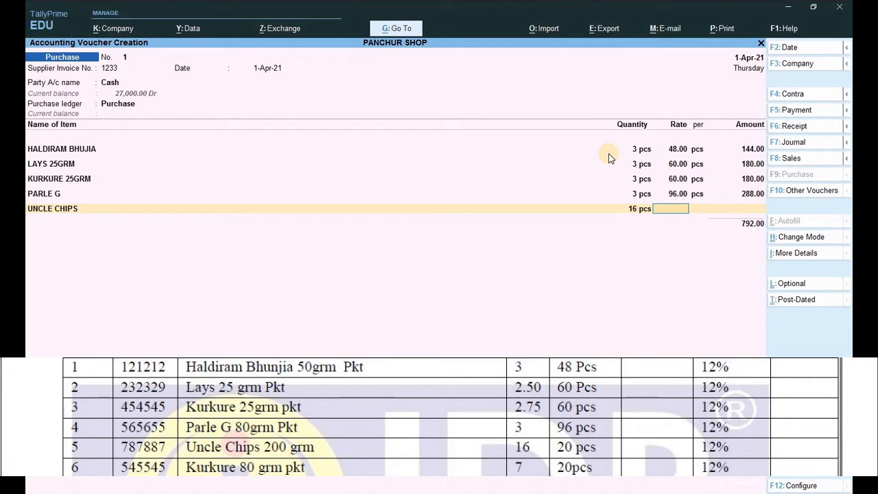
pyautogui.write('20')
pyautogui.press('Return')
pyautogui.press('Return')
pyautogui.press('Return')
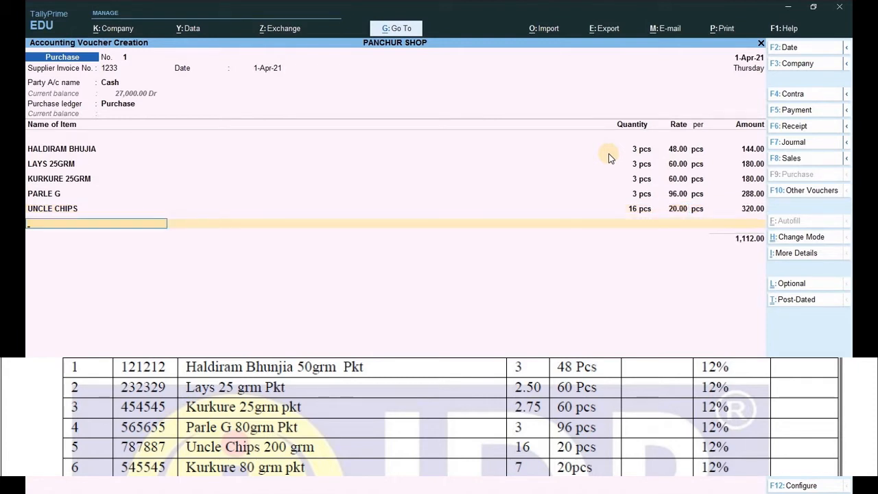
# Add KURKURE 80GRM to the purchase voucher with a quantity of 7 pcs at a rate of 20 per pcs
pyautogui.write('KU')
pyautogui.press('Down')
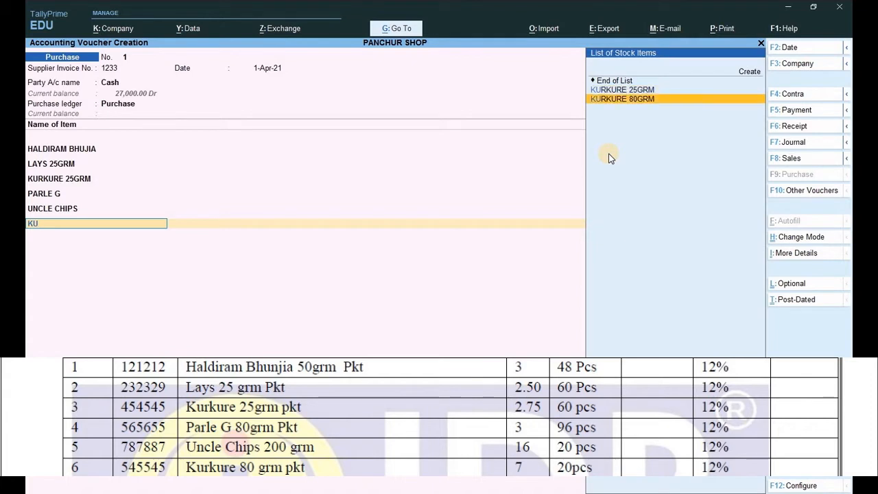
pyautogui.press('Return')
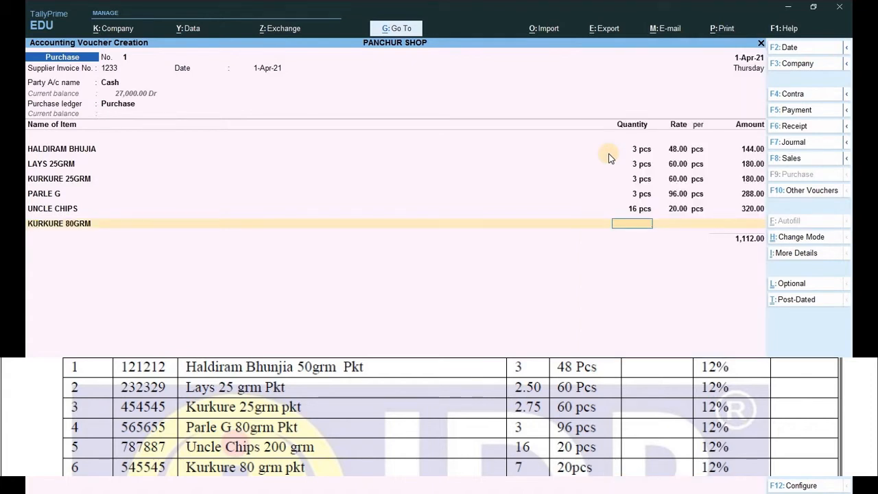
pyautogui.write('7')
pyautogui.press('Return')
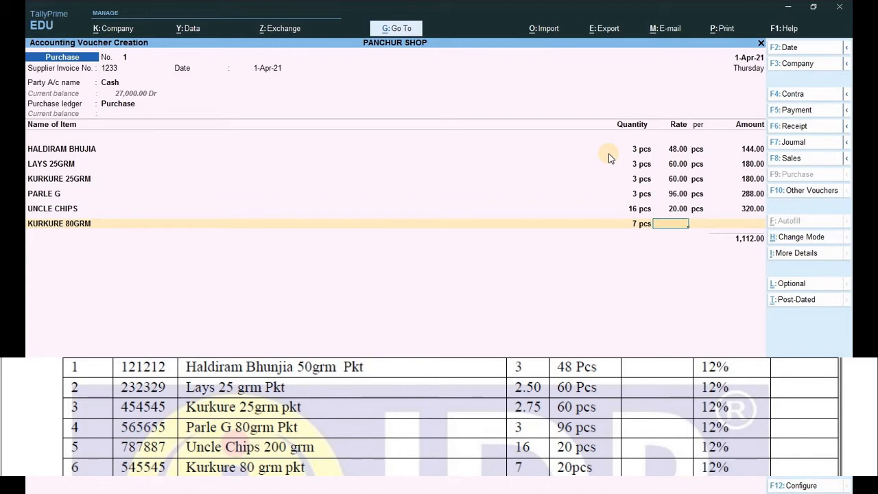
pyautogui.write('20')
pyautogui.press('Return')
pyautogui.press('Return')
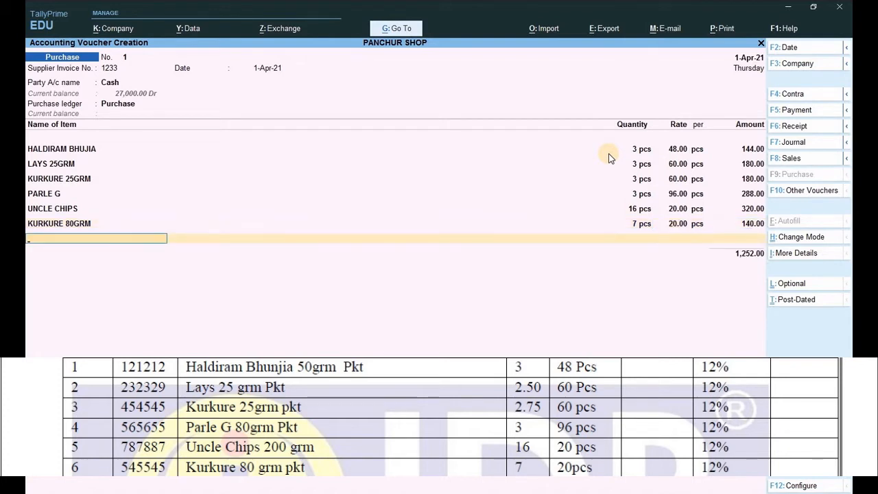
# End the item list and add the Cgst and SCGST tax ledgers with their calculated amounts
pyautogui.press('Return')
pyautogui.write('C')
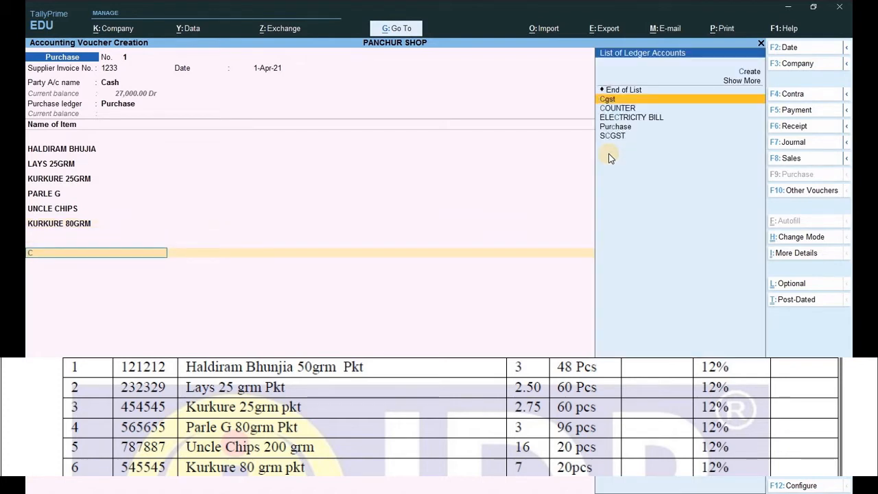
pyautogui.press('Return')
pyautogui.press('Return')
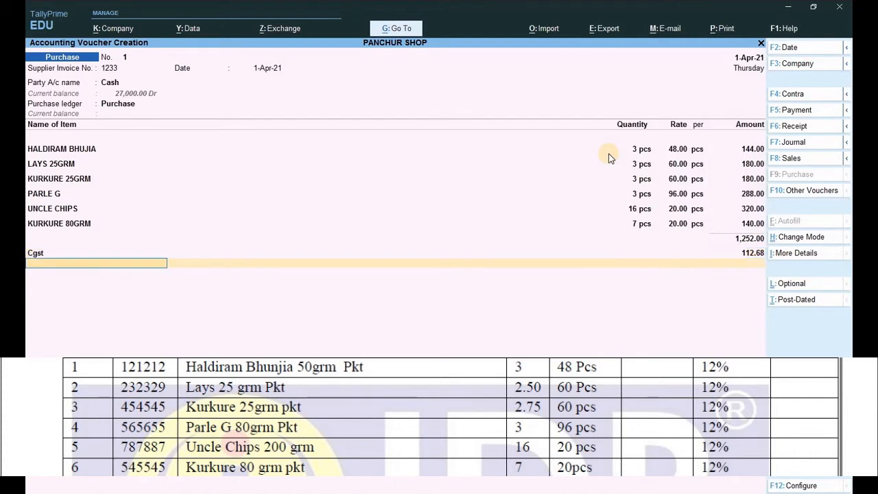
pyautogui.write('S')
pyautogui.press('Return')
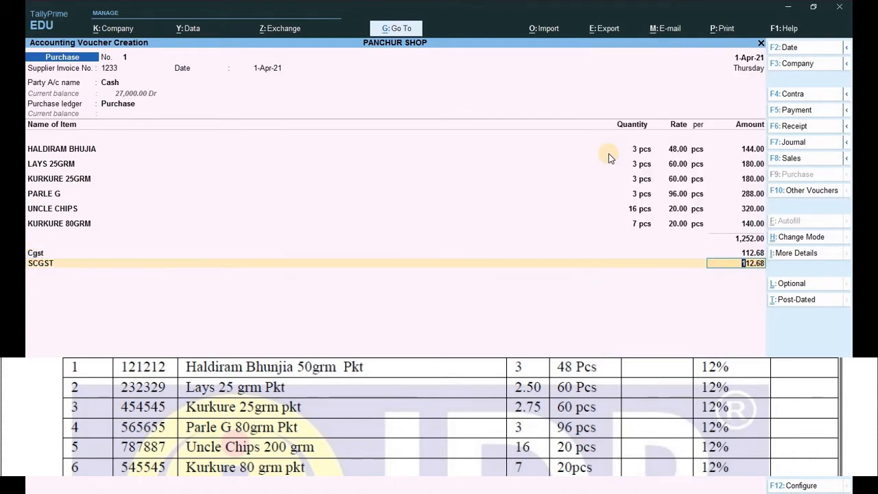
pyautogui.press('Return')
pyautogui.press('Return')
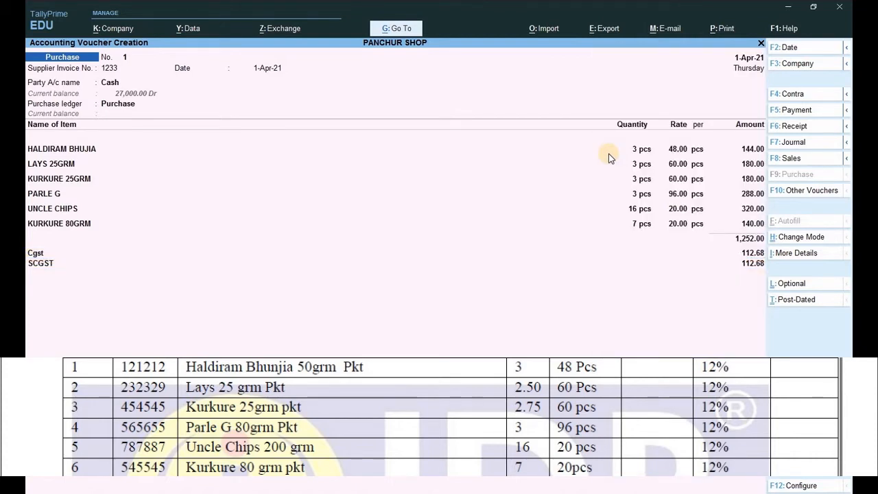
# Save the purchase voucher with the narration left blank and leave voucher creation
pyautogui.press('Return')
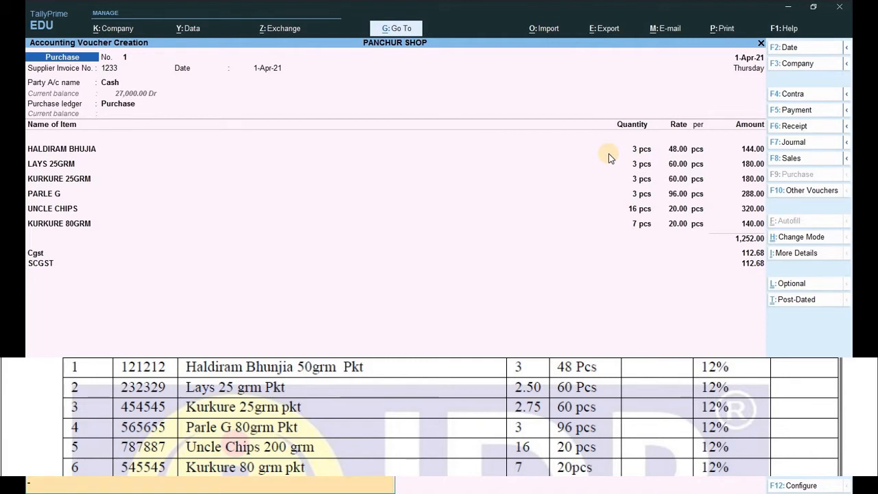
pyautogui.press('Return')
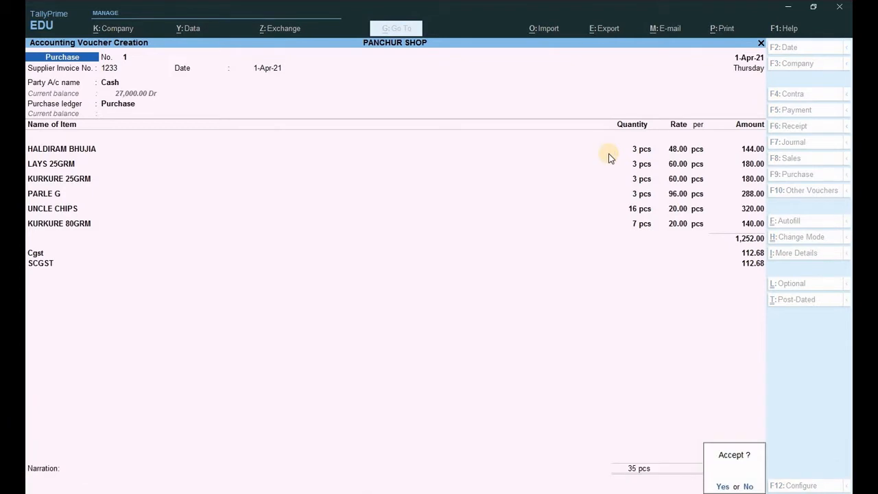
pyautogui.press('Return')
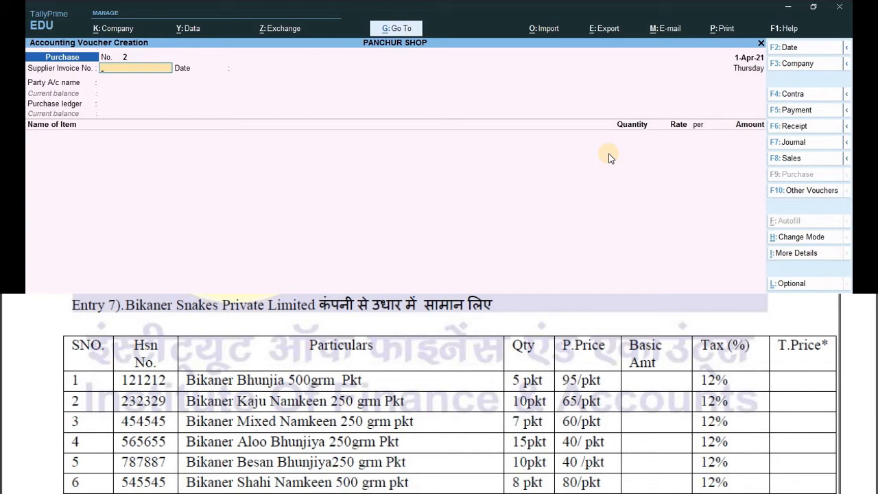
pyautogui.press('Escape')
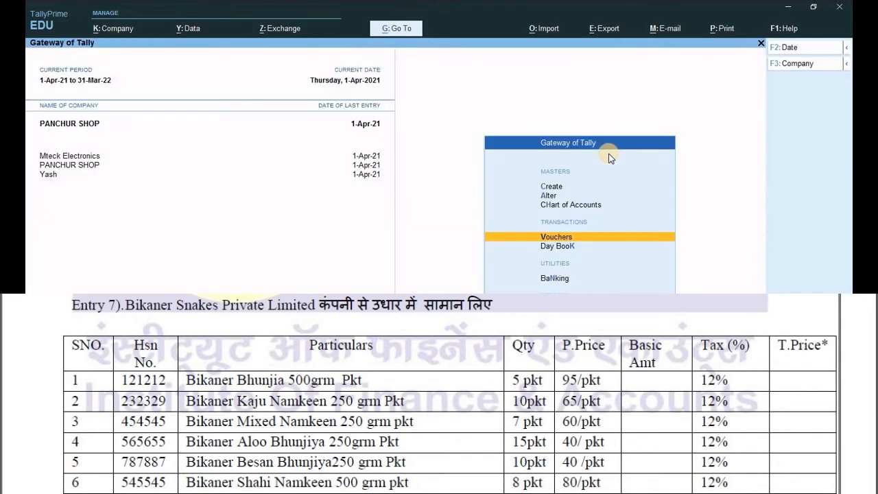
# Start a new ledger master and name it BIKANER SALES PVT LTD
pyautogui.press('c')
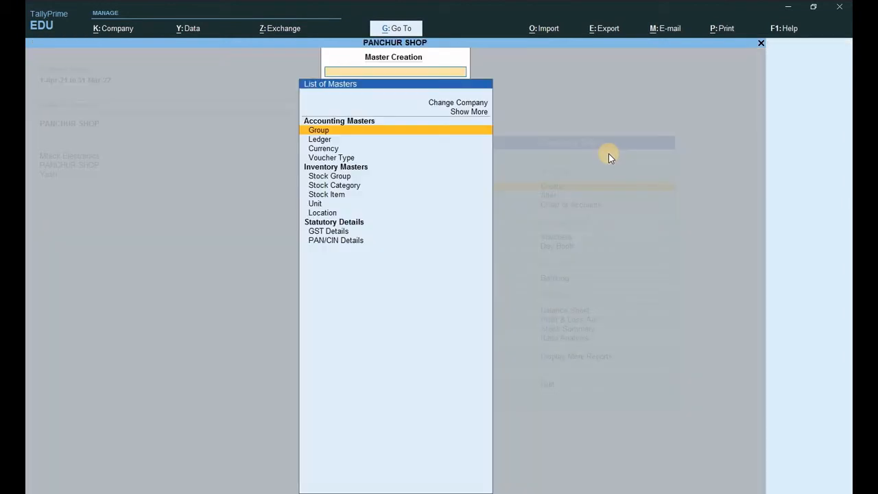
pyautogui.press('Down')
pyautogui.press('Return')
pyautogui.write('B')
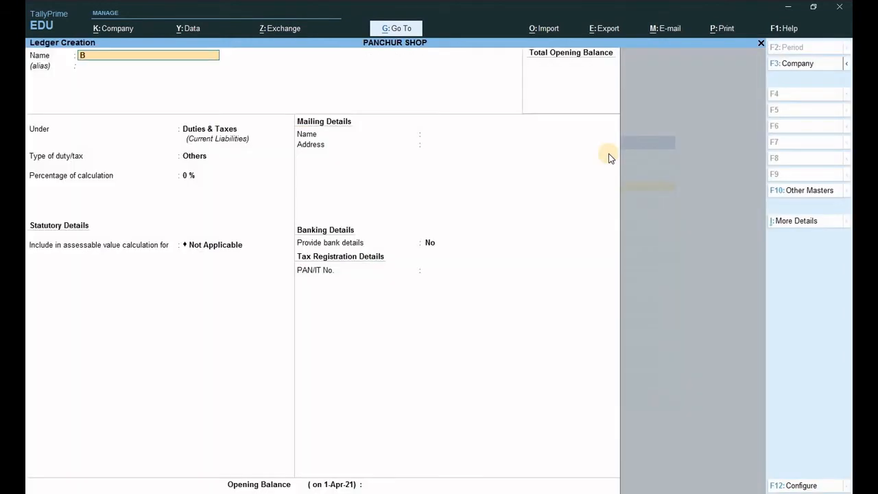
pyautogui.write('IKANER SALES PVT LTD')
pyautogui.press('Return')
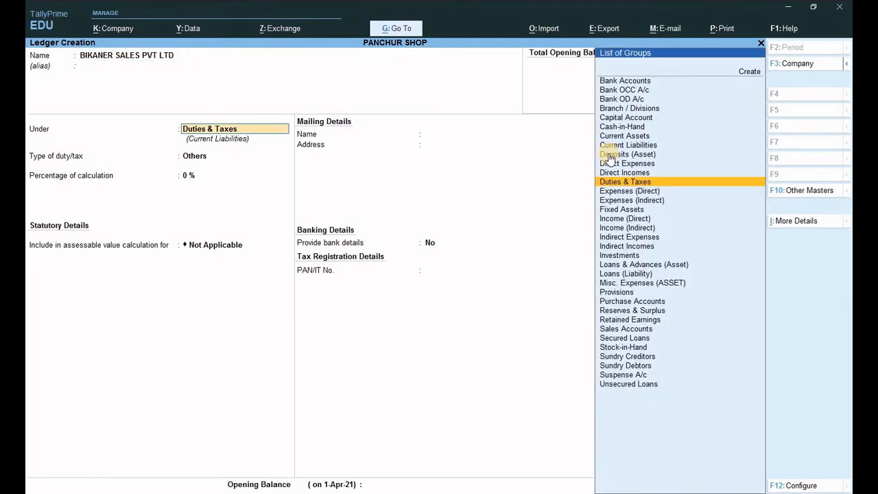
# Place the BIKANER SALES PVT LTD ledger under Sundry Creditors and keep bill-by-bill balances on with no default credit period
pyautogui.write('S')
pyautogui.press('Down')
pyautogui.press('Down')
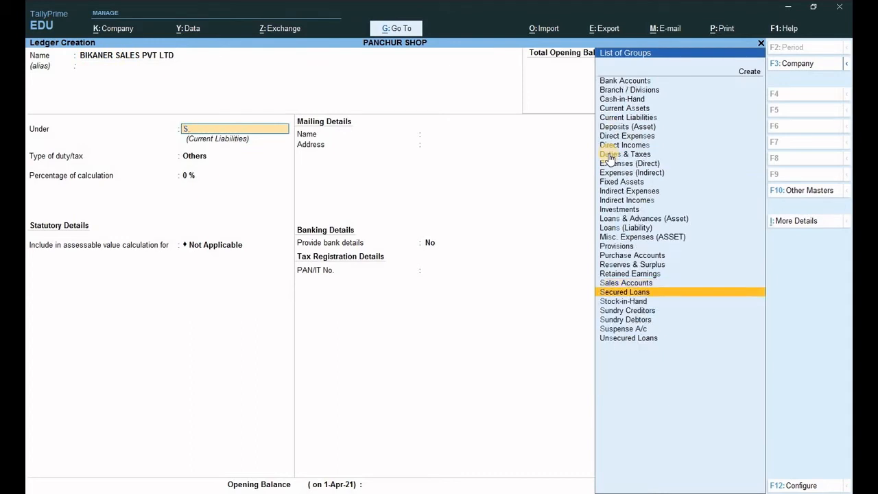
pyautogui.press('Down')
pyautogui.press('Down')
pyautogui.press('Return')
pyautogui.press('Return')
pyautogui.press('Return')
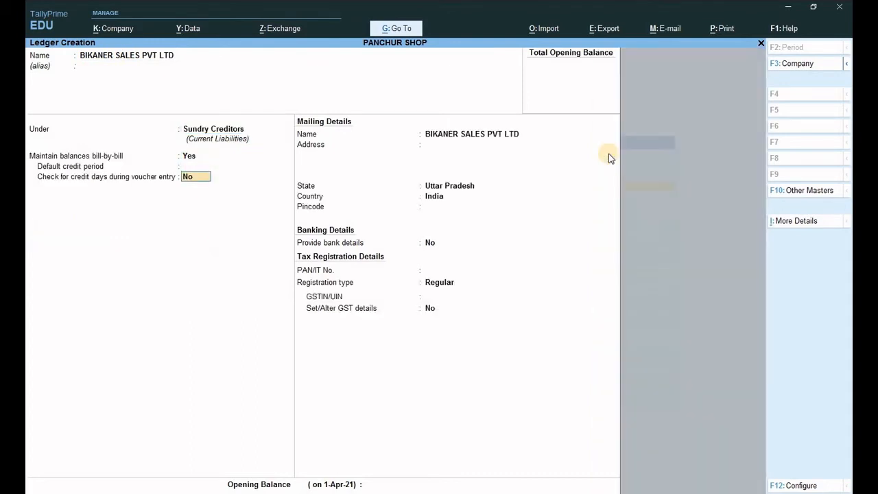
# Save the supplier ledger with its default mailing and tax details, leaving the GSTIN blank, and leave ledger creation
pyautogui.press('Return')
pyautogui.press('Return')
pyautogui.press('Return')
pyautogui.press('Return')
pyautogui.press('Return')
pyautogui.press('Return')
pyautogui.press('Return')
pyautogui.press('Return')
pyautogui.press('Return')
pyautogui.press('Return')
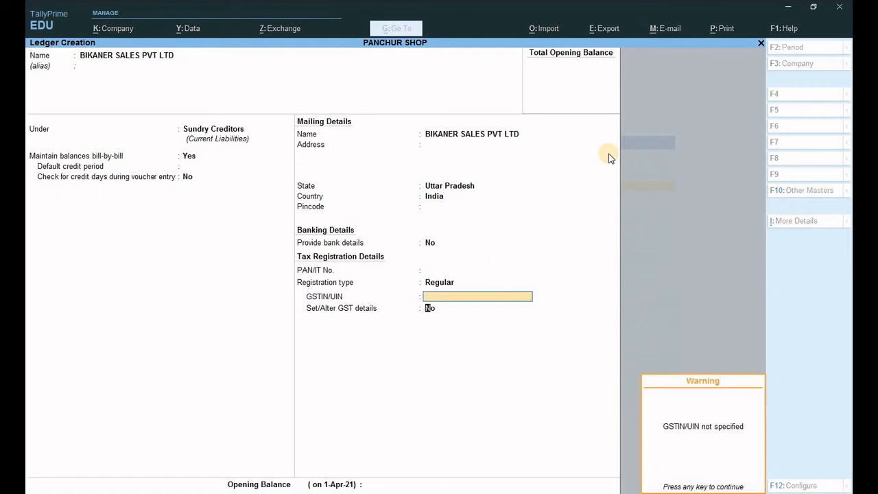
pyautogui.press('Return')
pyautogui.press('Return')
pyautogui.press('Return')
pyautogui.press('Return')
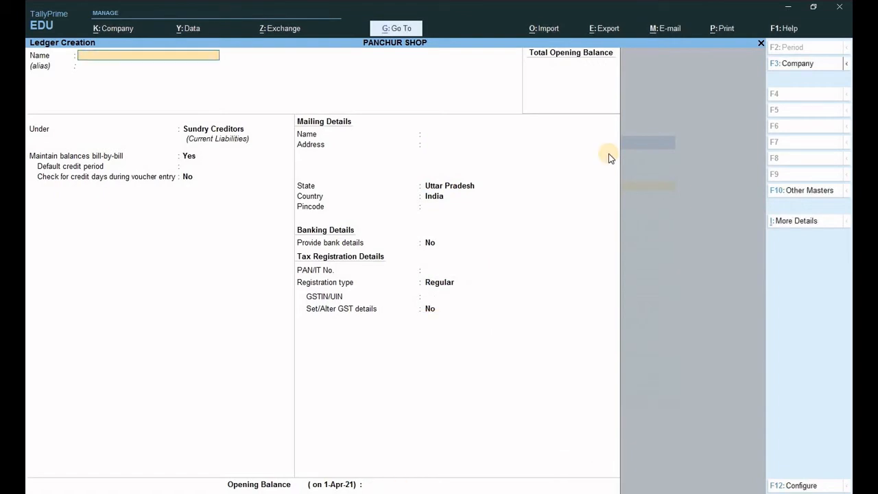
pyautogui.press('Escape')
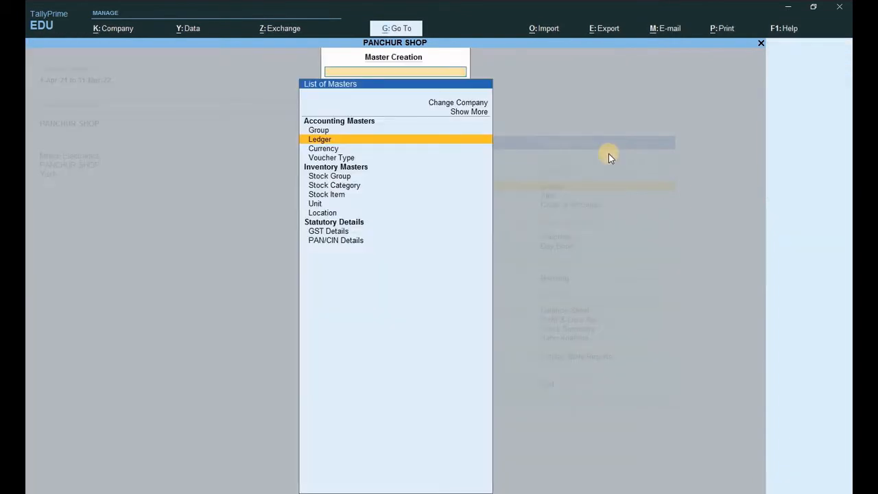
# Start a new stock item master named BIKANER BHUJIAS under Primary with pcs as its unit
pyautogui.press('Down')
pyautogui.press('Down')
pyautogui.press('Down')
pyautogui.press('Down')
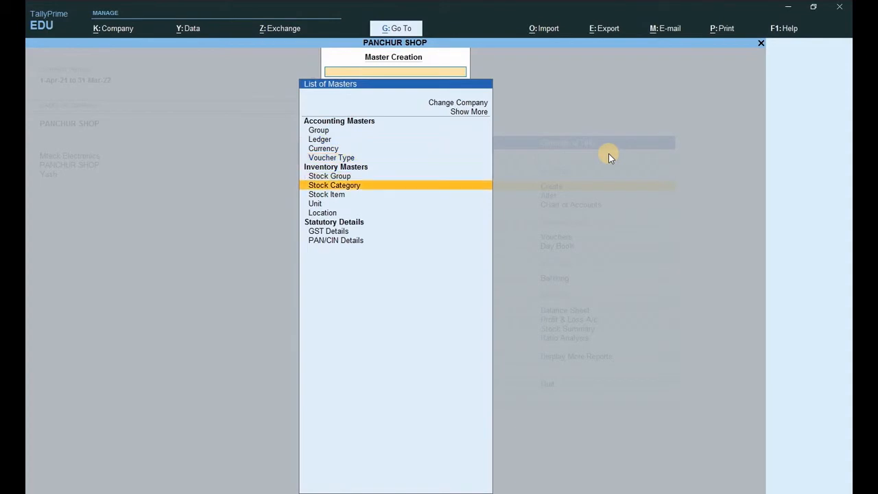
pyautogui.press('Down')
pyautogui.press('Return')
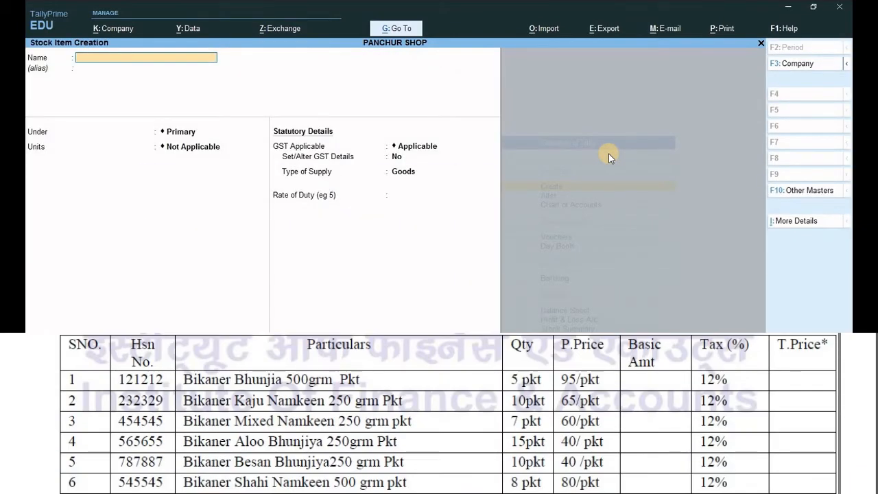
pyautogui.write('BIKANER BHUJIAS')
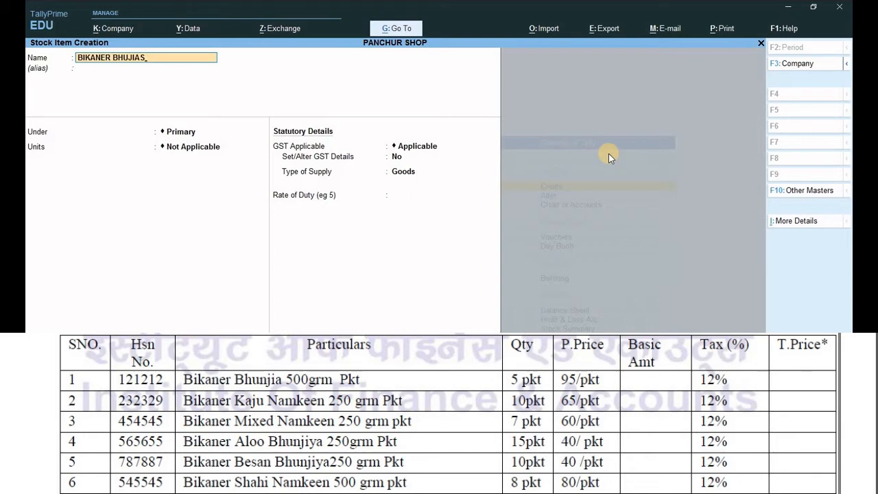
pyautogui.press('Return')
pyautogui.press('Return')
pyautogui.press('Return')
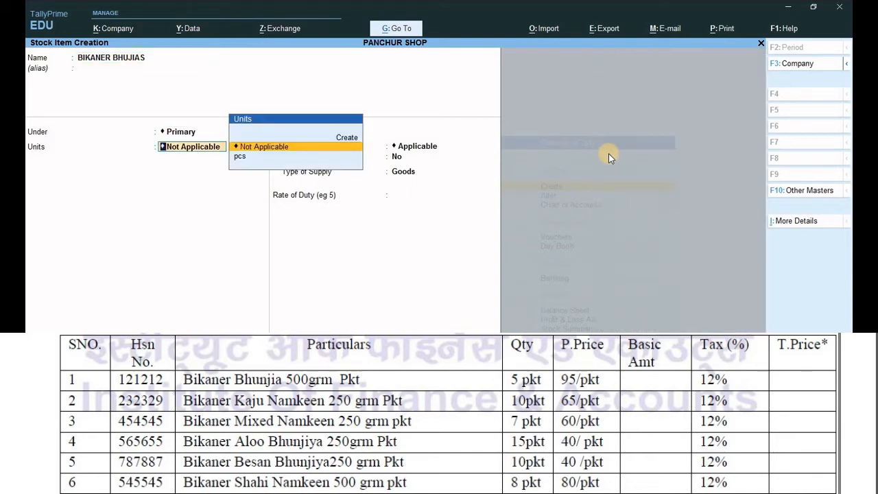
pyautogui.press('Down')
pyautogui.press('Return')
pyautogui.press('Return')
# Set the GST details of BIKANER BHUJIAS to Taxable with 18% integrated tax and save it as Goods
pyautogui.press('y')
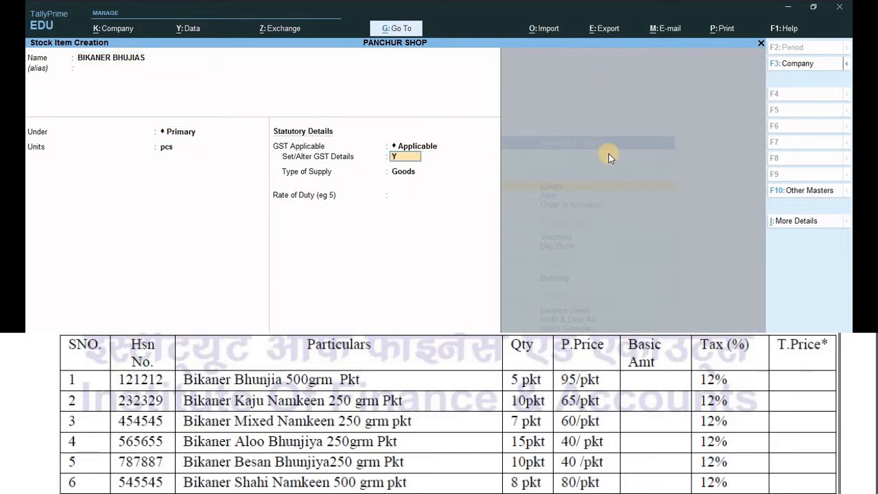
pyautogui.press('Return')
pyautogui.press('Return')
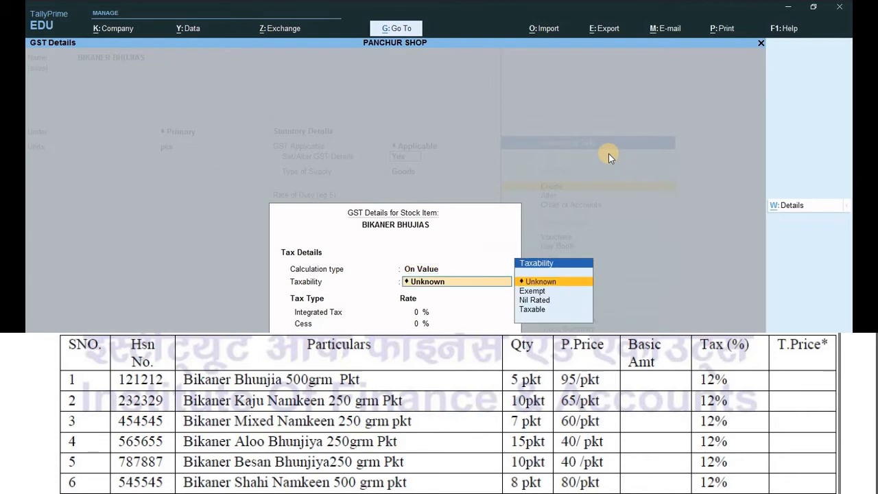
pyautogui.press('Down')
pyautogui.press('Down')
pyautogui.press('Down')
pyautogui.press('Return')
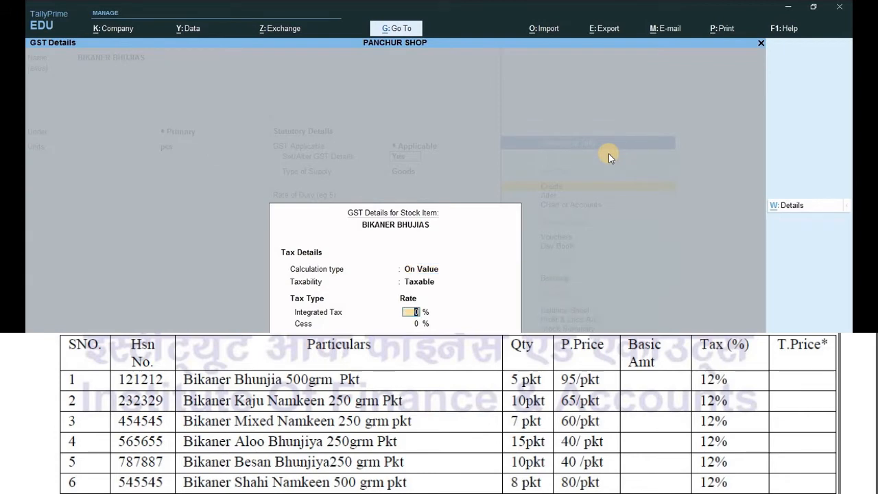
pyautogui.write('18')
pyautogui.press('Return')
pyautogui.press('Return')
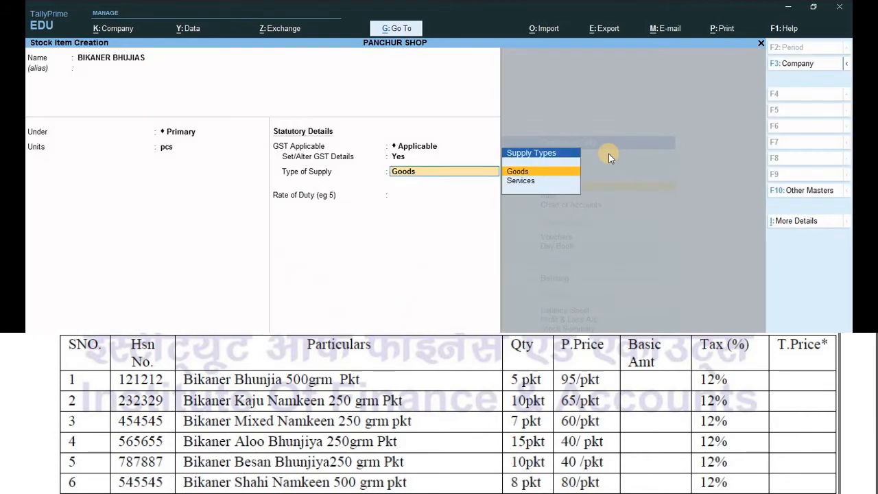
pyautogui.press('Return')
pyautogui.press('Return')
pyautogui.press('Return')
pyautogui.press('Return')
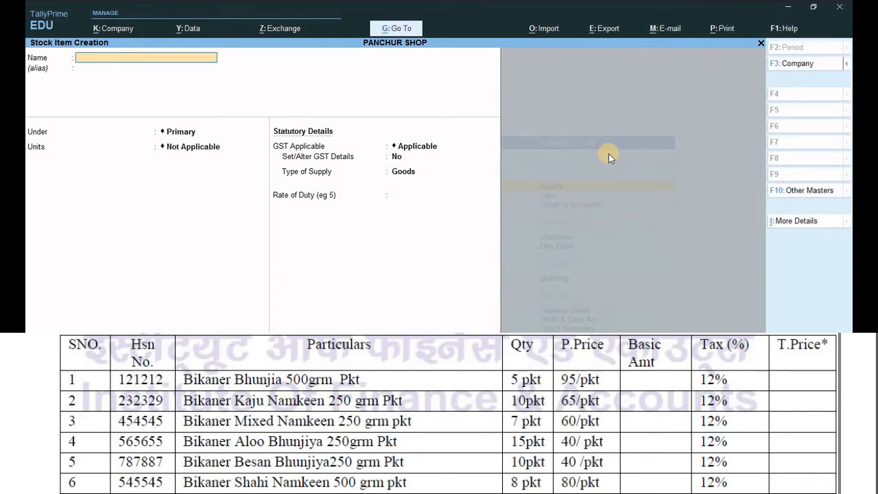
# Name the next stock item BIKANER KAJU NAMKEEN under Primary with pcs as its unit
pyautogui.write('BIKANER KAJU N')
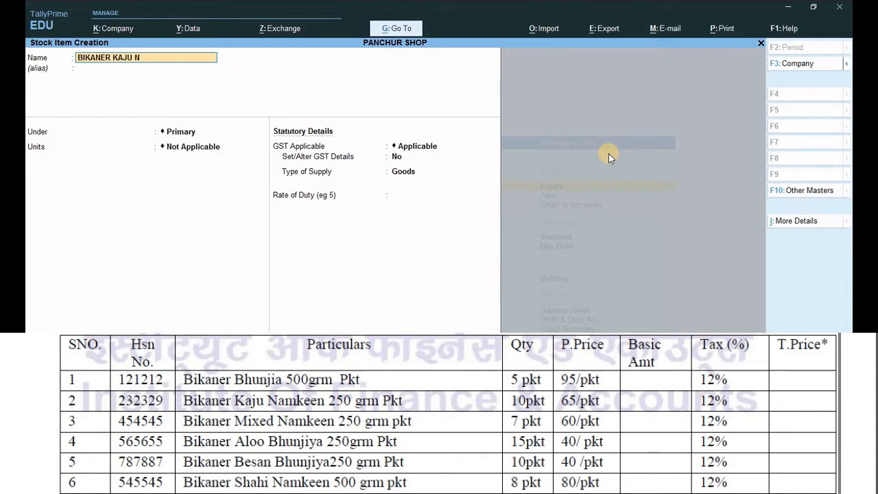
pyautogui.write('AMKEEN')
pyautogui.press('Return')
pyautogui.press('Return')
pyautogui.press('Down')
pyautogui.press('Return')
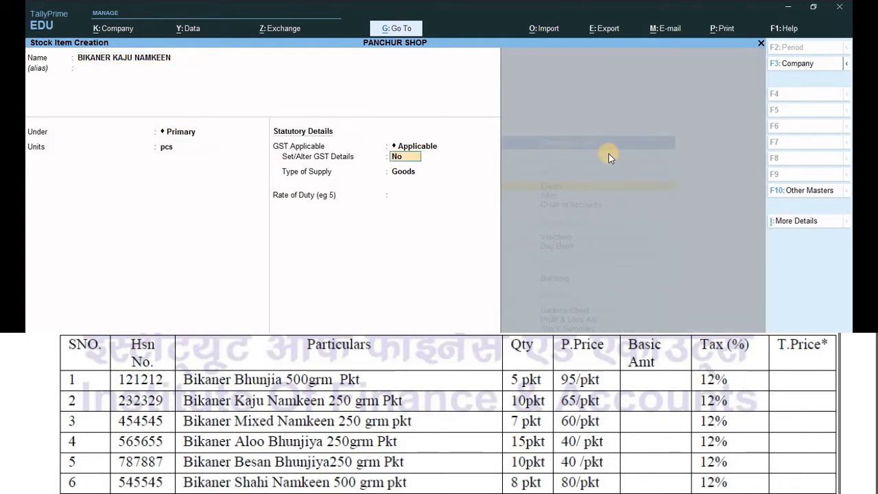
# Set the GST details of BIKANER KAJU NAMKEEN to Taxable with 18% integrated tax and save it
pyautogui.press('y')
pyautogui.press('Return')
pyautogui.press('Return')
pyautogui.press('Down')
pyautogui.press('Down')
pyautogui.press('Down')
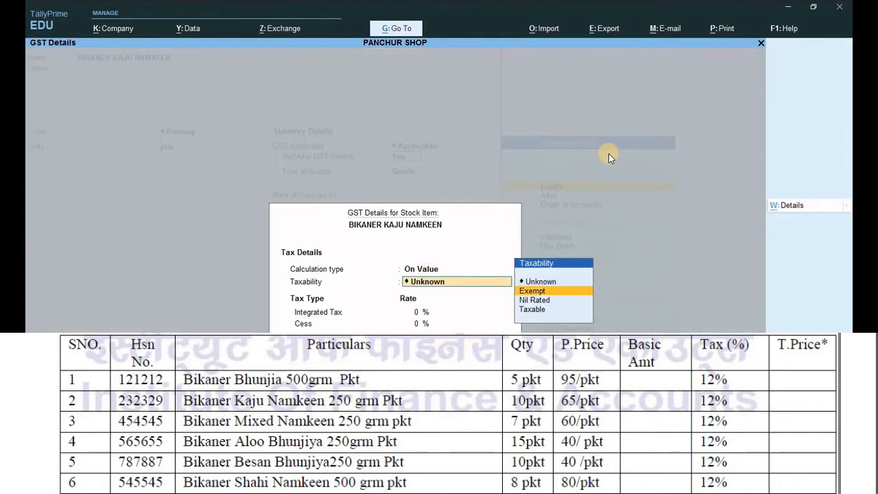
pyautogui.press('Return')
pyautogui.write('12')
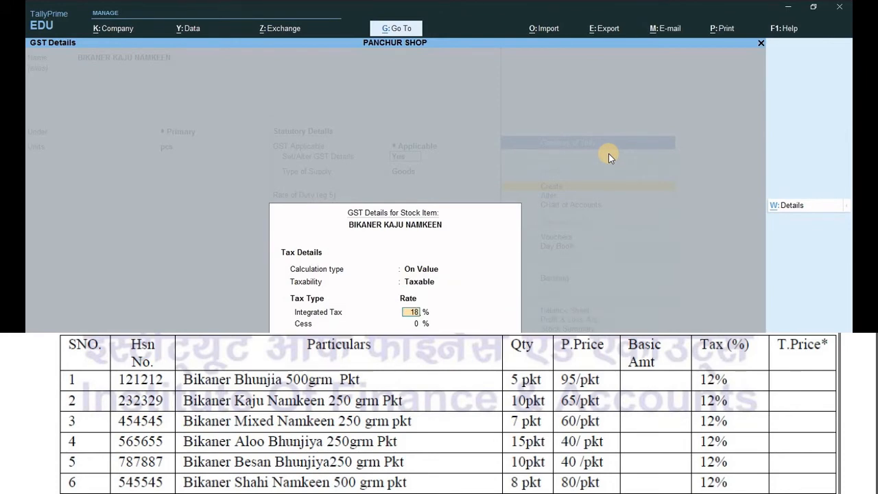
pyautogui.press('Return')
pyautogui.press('Return')
pyautogui.press('Return')
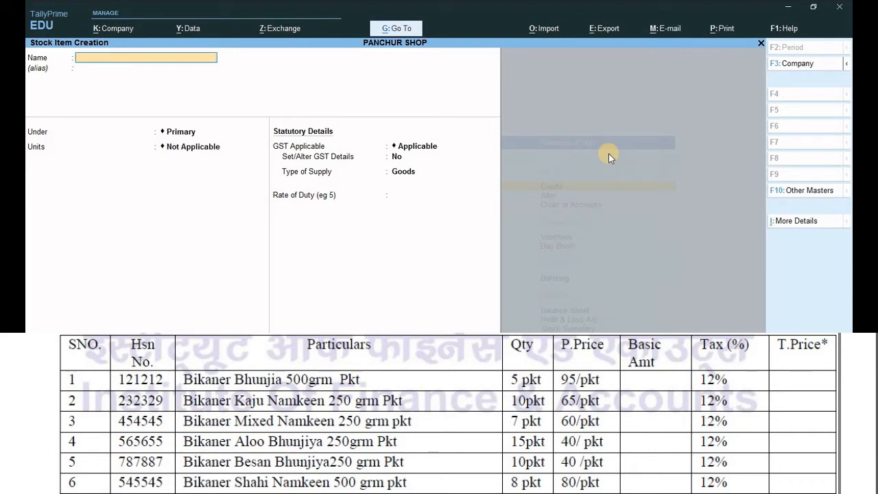
# Name the next stock item BIKANER MIXED NAMKEEN, choose pcs as its unit and open its GST details
pyautogui.write('BIKANER MIXED')
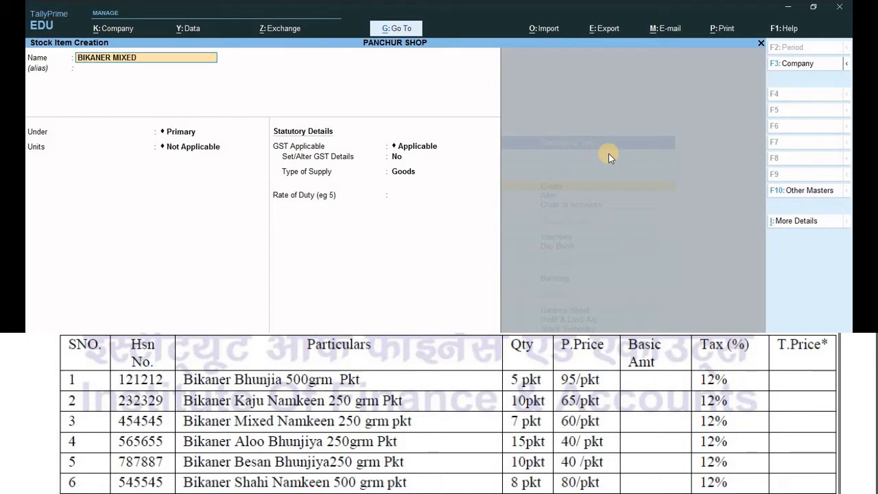
pyautogui.write(' NAMKEEN')
pyautogui.press('Return')
pyautogui.press('Return')
pyautogui.press('Return')
pyautogui.press('Down')
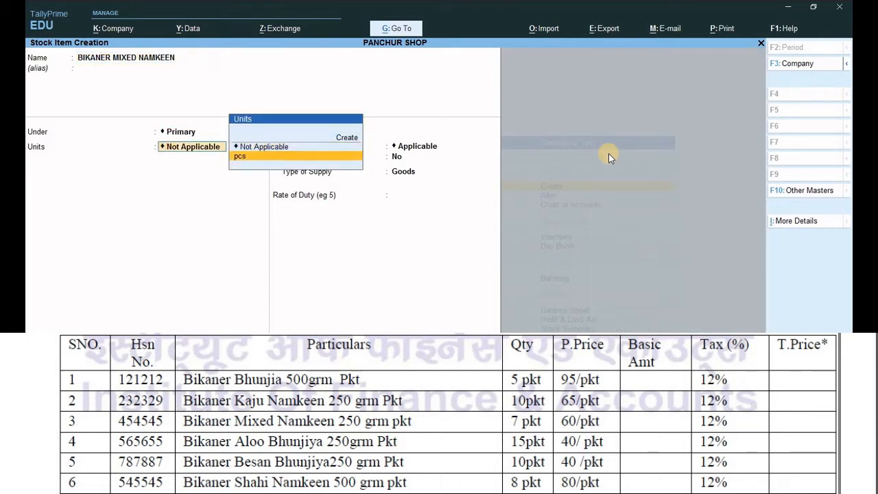
pyautogui.press('Return')
pyautogui.press('Return')
pyautogui.write('y')
pyautogui.press('Return')
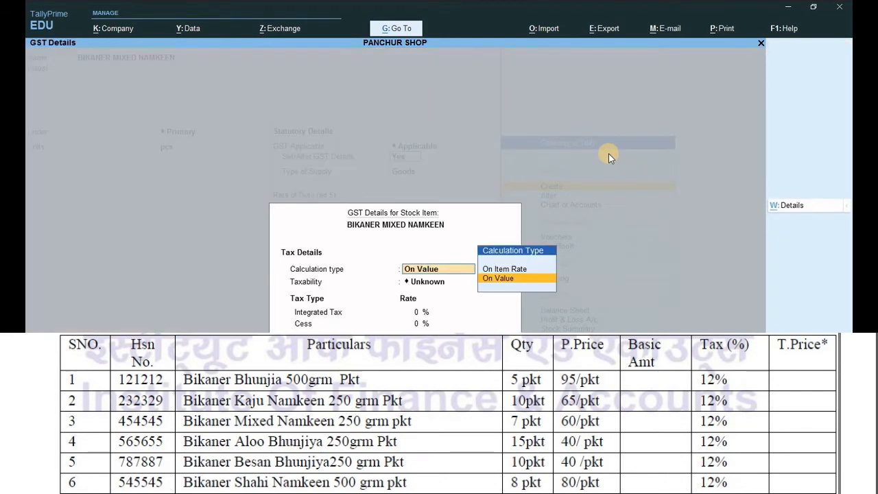
pyautogui.press('Return')
pyautogui.write('u')
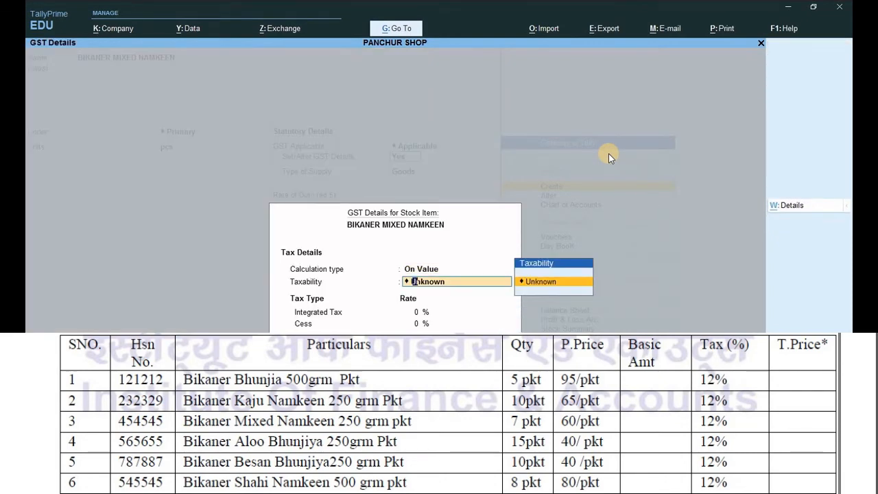
pyautogui.press('Return')
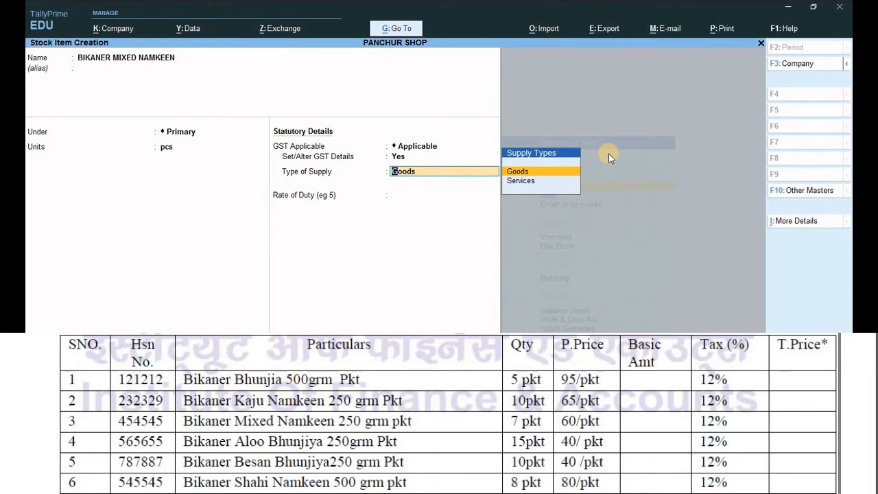
pyautogui.press('BackSpace')
pyautogui.press('Return')
# Make BIKANER MIXED NAMKEEN Taxable on value with 18% integrated tax and save the stock item
pyautogui.press('Return')
pyautogui.press('Down')
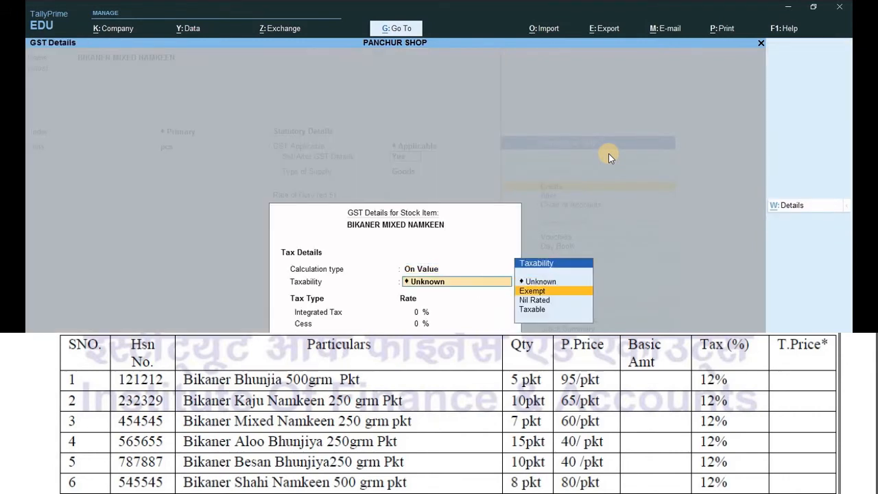
pyautogui.press('Down')
pyautogui.press('Down')
pyautogui.press('Return')
pyautogui.write('18')
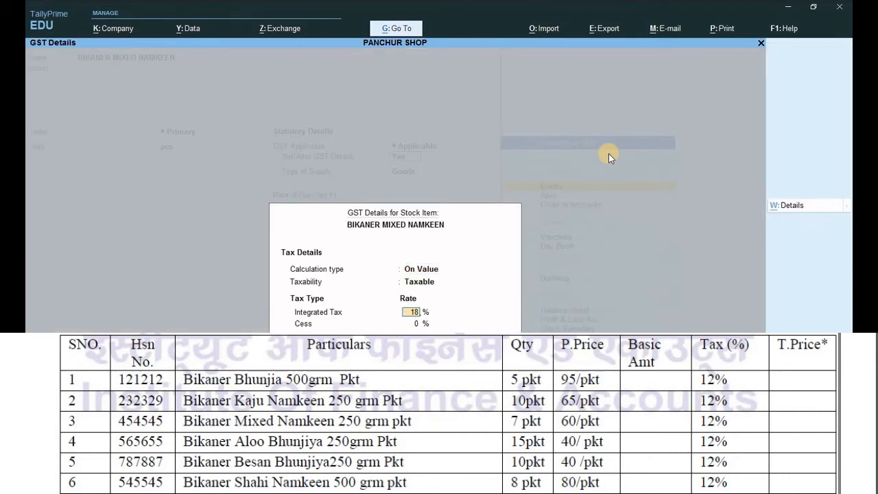
pyautogui.press('Return')
pyautogui.press('Return')
pyautogui.press('Return')
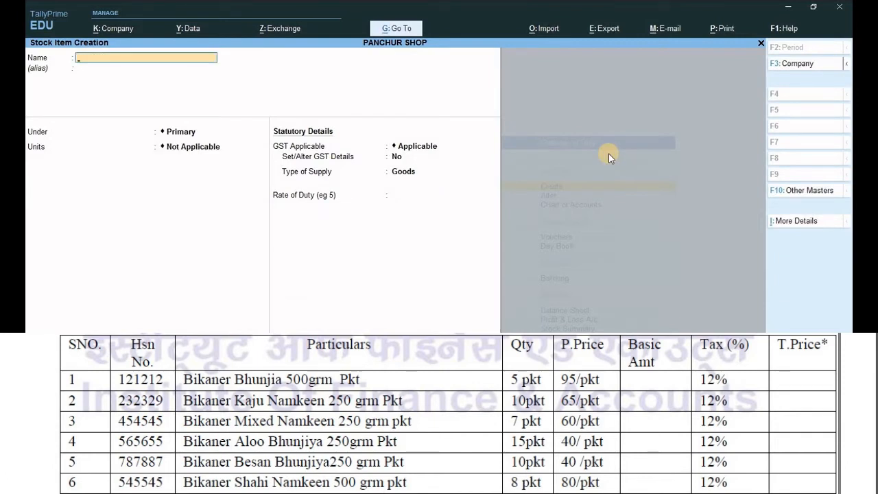
# Name the next stock item BIKANER ALOO BHUJIA under Primary with pcs as its unit
pyautogui.write('BIKANER A')
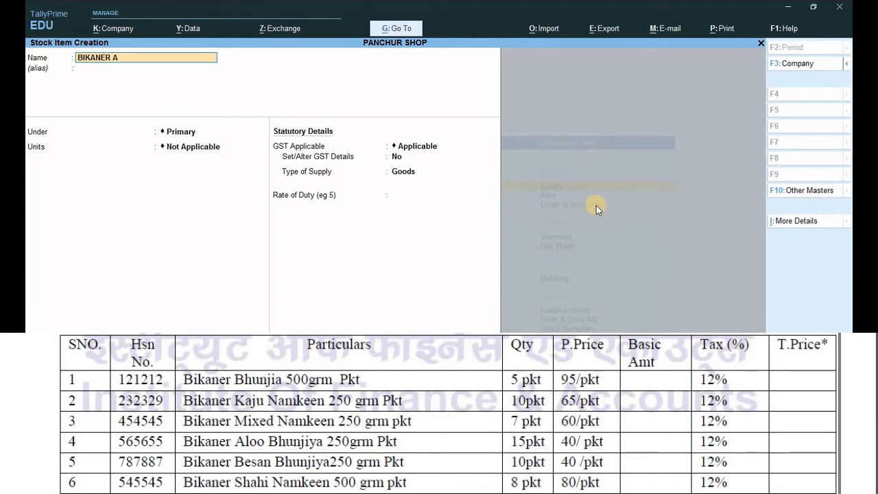
pyautogui.write('LOO BHUJIA')
pyautogui.press('Return')
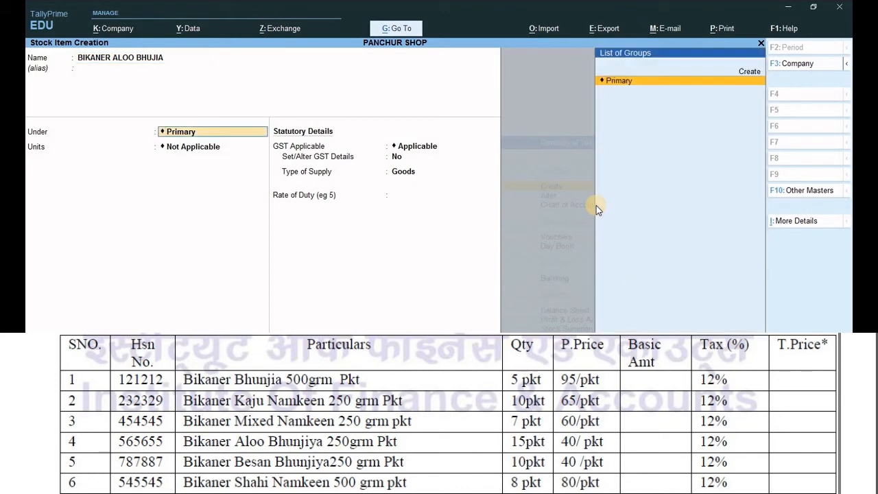
pyautogui.press('Return')
pyautogui.press('Down')
pyautogui.press('Return')
pyautogui.press('Return')
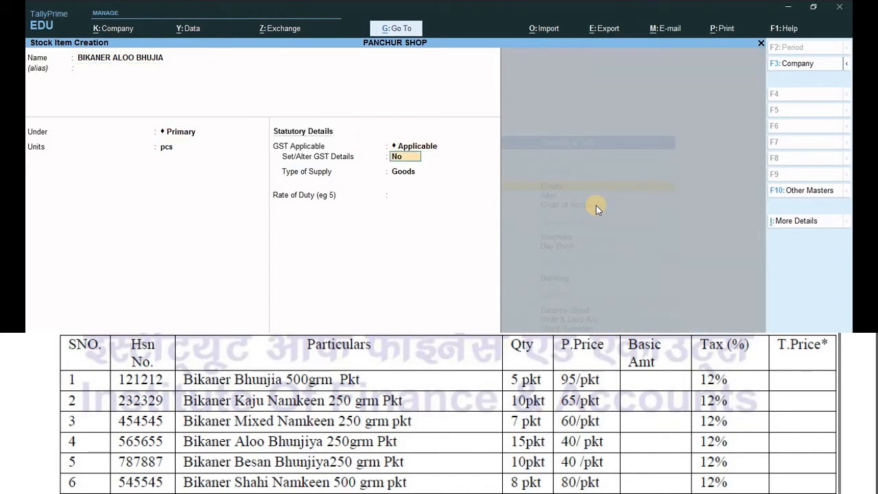
# Set the GST details of BIKANER ALOO BHUJIA to Taxable with 18% integrated tax and save it
pyautogui.write('y')
pyautogui.press('Return')
pyautogui.press('Return')
pyautogui.press('Down')
pyautogui.press('Down')
pyautogui.press('Down')
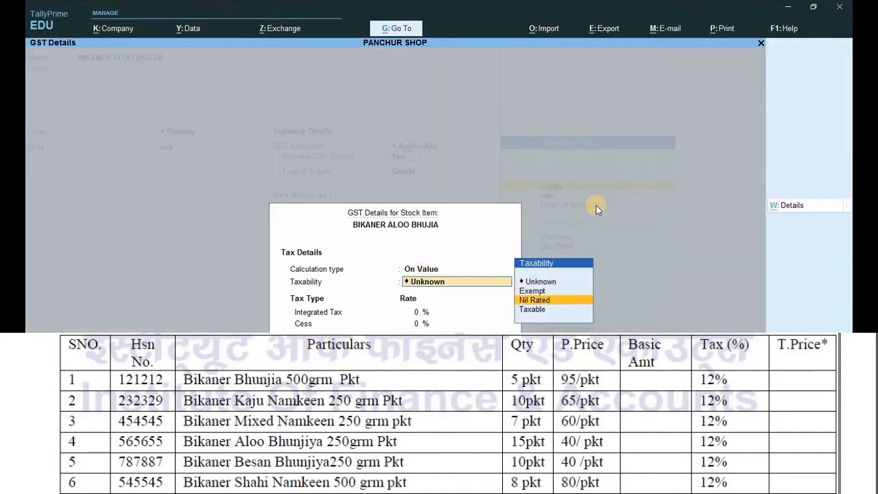
pyautogui.press('Return')
pyautogui.write('18')
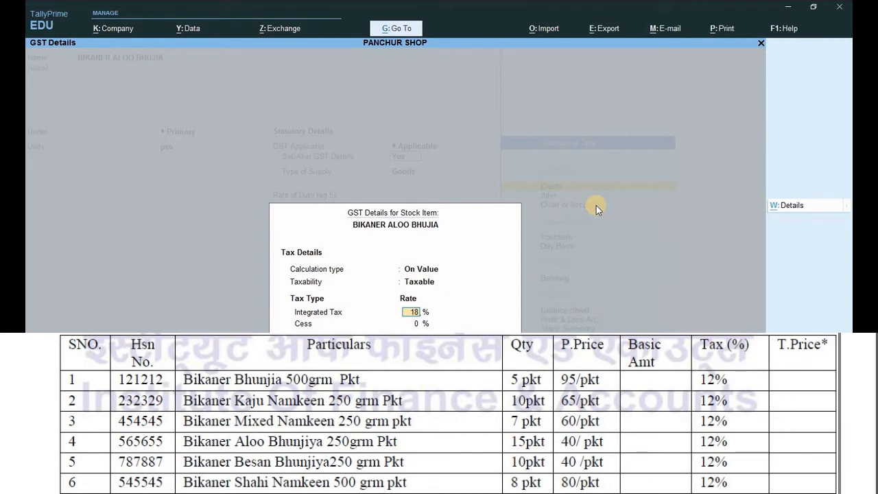
pyautogui.press('Return')
pyautogui.press('Return')
pyautogui.press('Return')
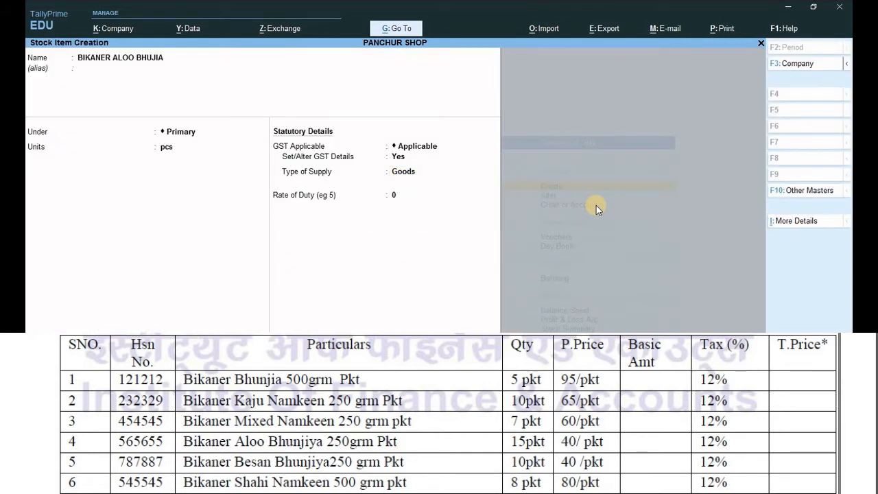
pyautogui.press('Return')
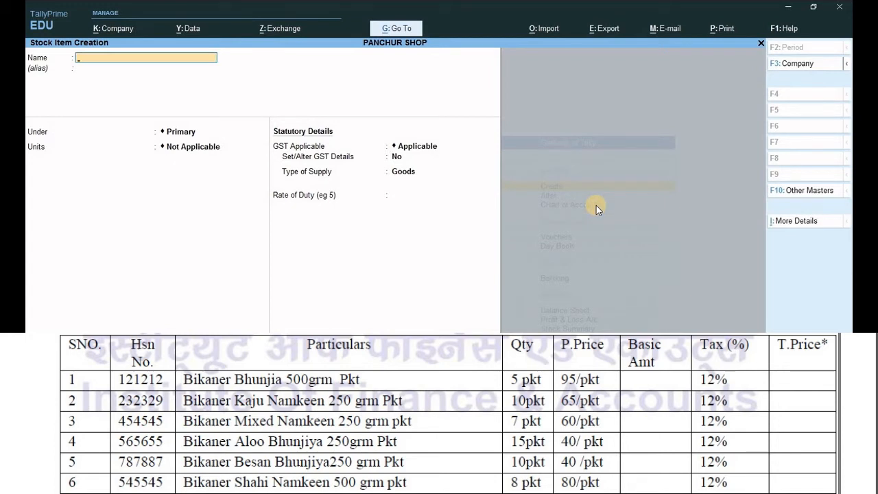
# Name the next stock item BIKANER BESAN BHUJIA under Primary with pcs as its unit and enable its GST details
pyautogui.write('BIKANER BESAN')
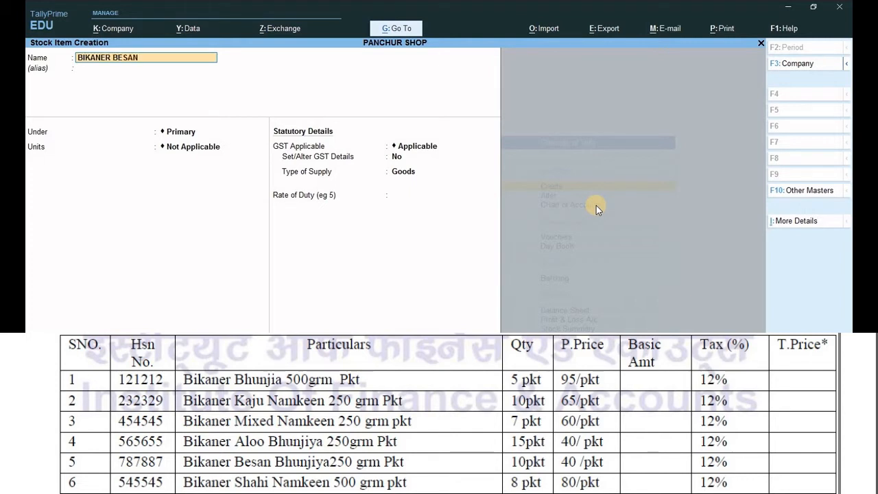
pyautogui.write(' BHUJIA')
pyautogui.press('Return')
pyautogui.press('Return')
pyautogui.press('Down')
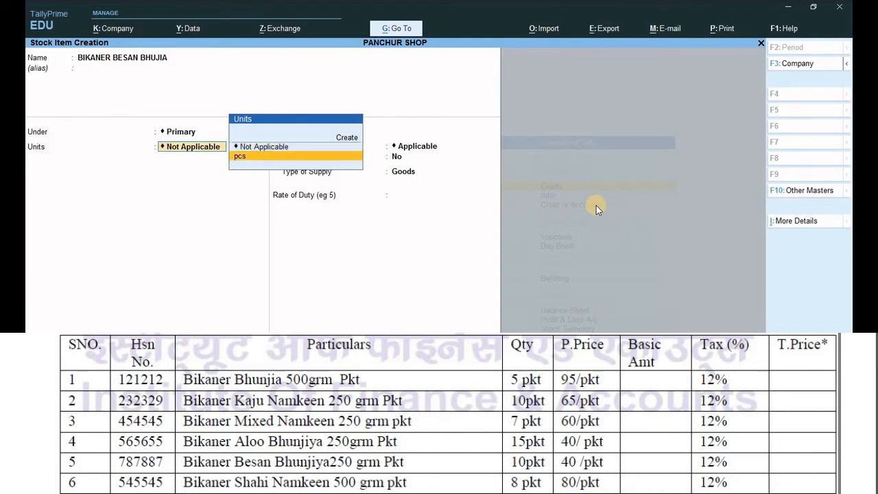
pyautogui.press('Return')
pyautogui.press('Return')
pyautogui.press('y')
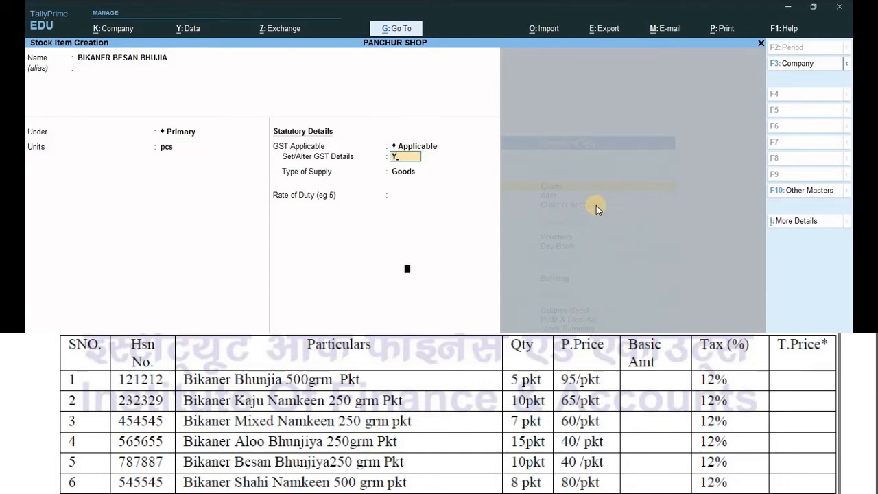
# Make BIKANER BESAN BHUJIA Taxable on value with 18% integrated tax and save the stock item
pyautogui.press('Return')
pyautogui.press('Down')
pyautogui.press('Down')
pyautogui.press('Down')
pyautogui.press('Return')
pyautogui.write('18')
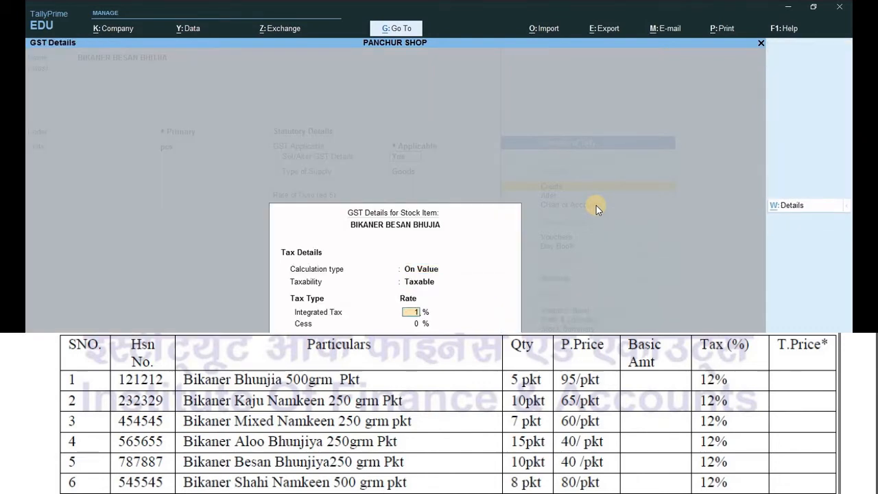
pyautogui.press('Return')
pyautogui.press('Return')
pyautogui.press('Return')
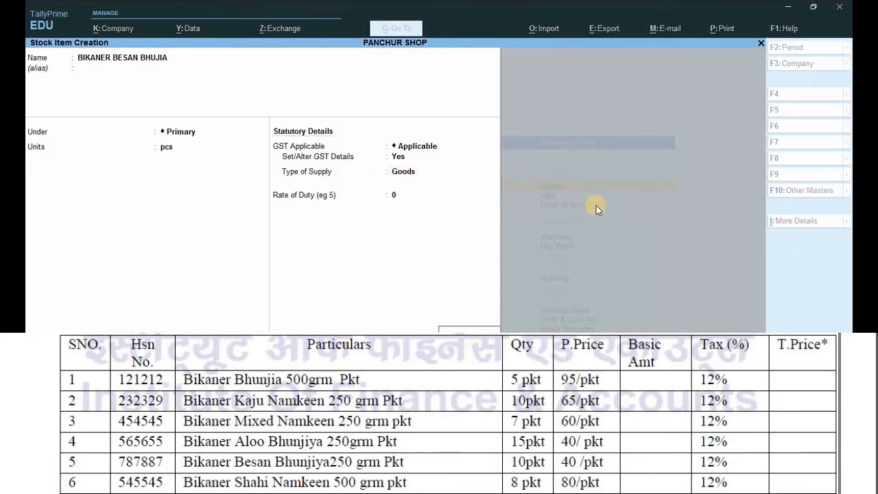
pyautogui.hotkey('ctrl', 'a')
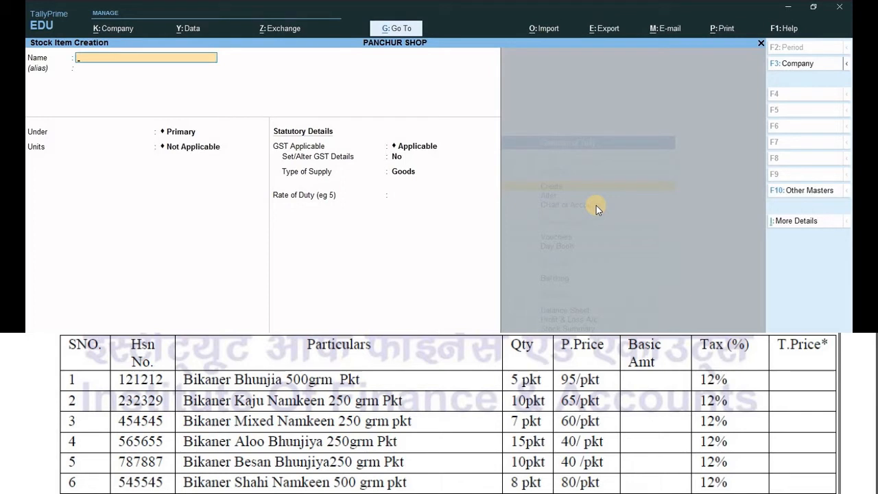
# Name the next stock item BIKANER SHAHI NAMKEEN under Primary, choose pcs as its unit and enable its GST details
pyautogui.write('BIKANER SHAJH')
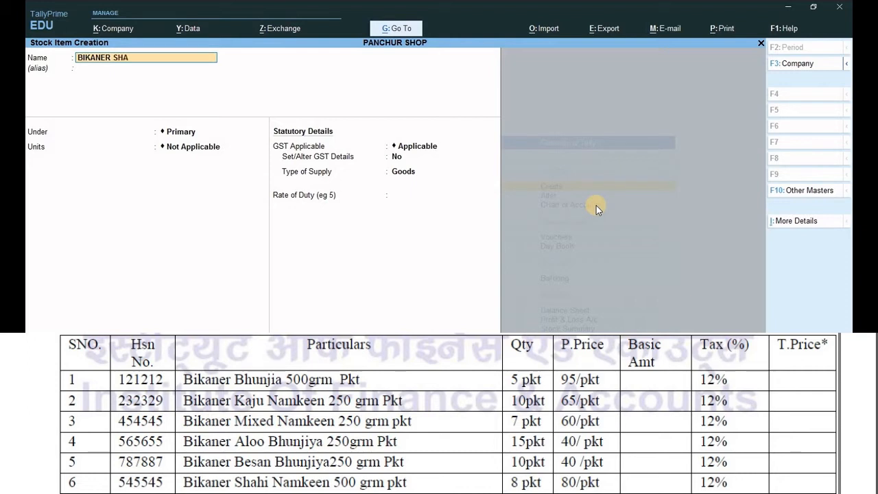
pyautogui.press('BackSpace')
pyautogui.press('BackSpace')
pyautogui.write('HI NAMKEEN')
pyautogui.press('Return')
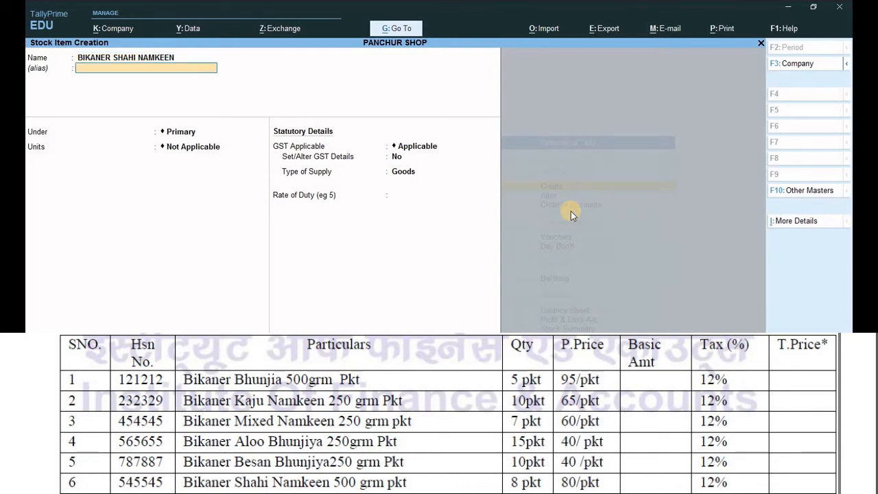
pyautogui.press('Return')
pyautogui.press('Return')
pyautogui.press('Down')
pyautogui.press('Return')
pyautogui.press('Return')
pyautogui.press('y')
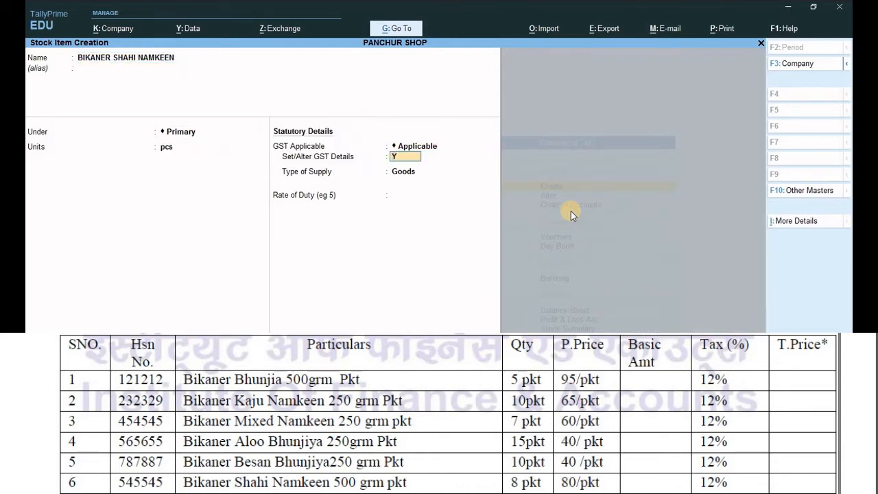
# Set the GST details of BIKANER SHAHI NAMKEEN to Taxable with 18% integrated tax and save the item
pyautogui.press('Return')
pyautogui.press('Return')
pyautogui.press('Down')
pyautogui.press('Down')
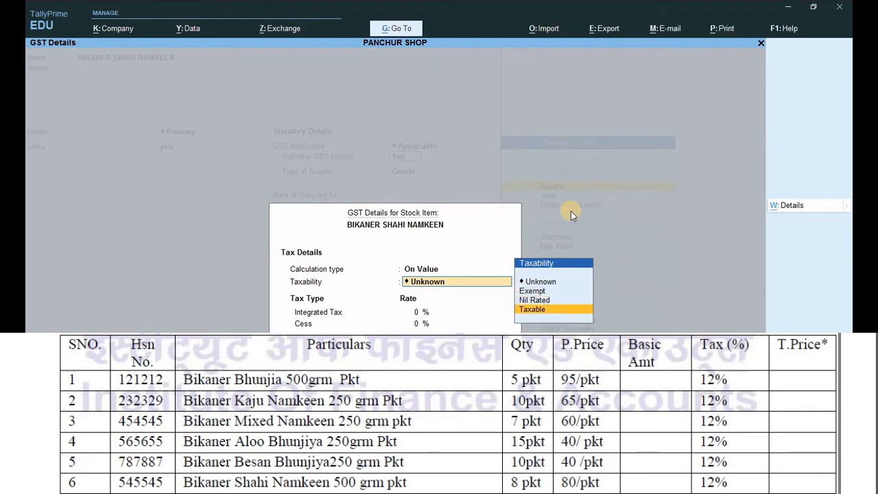
pyautogui.press('Return')
pyautogui.write('18')
pyautogui.press('Return')
pyautogui.press('Return')
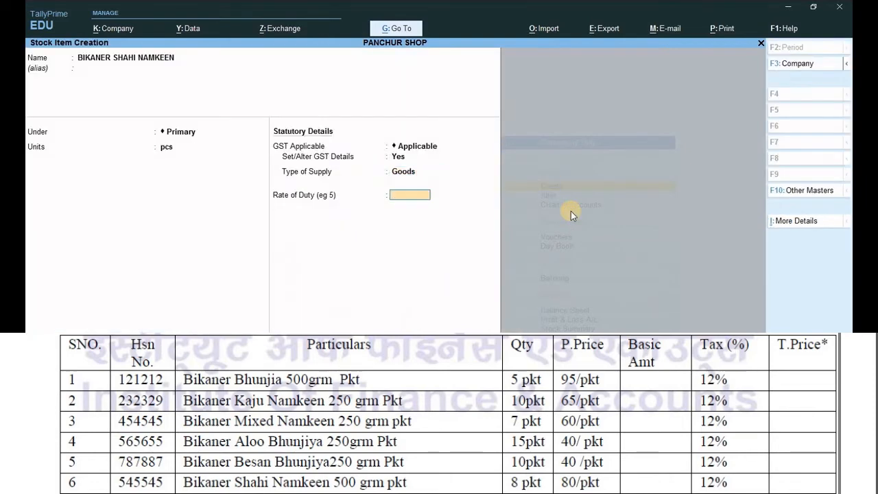
pyautogui.press('Return')
pyautogui.press('Return')
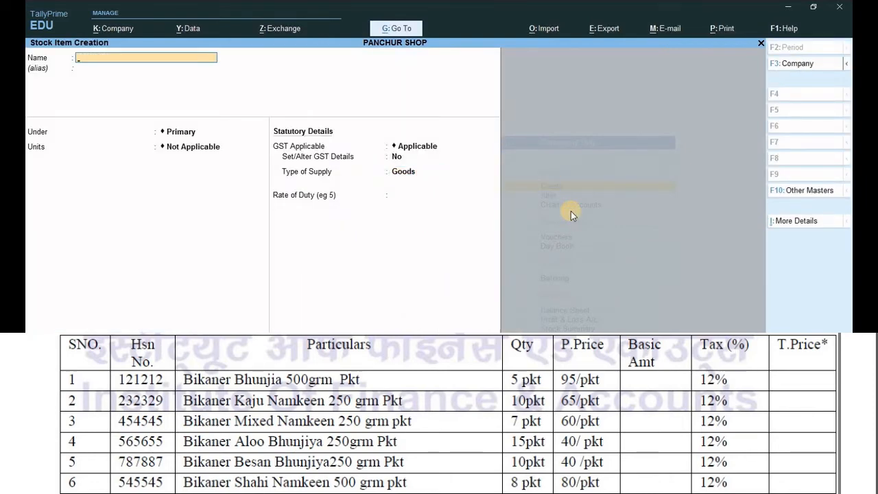
# Leave stock item creation and start a purchase voucher with supplier invoice number 1233 dated 1-Apr-21
pyautogui.press('Escape')
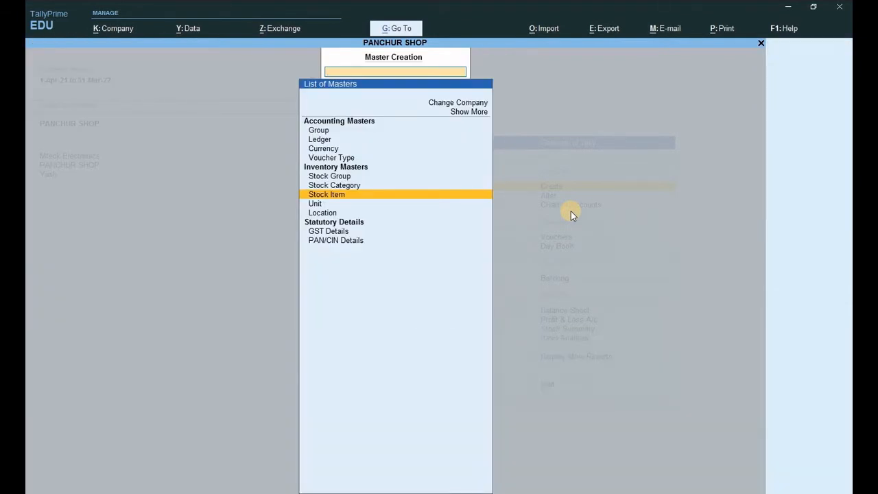
pyautogui.press('Escape')
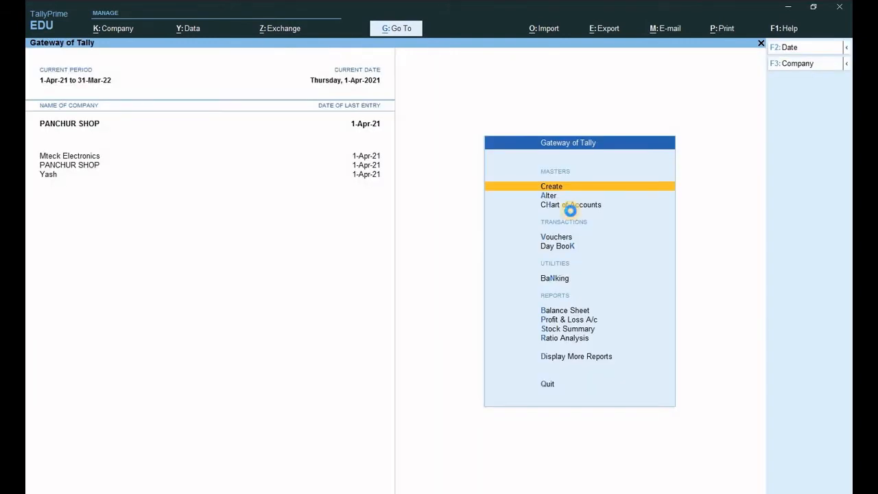
pyautogui.press('F9')
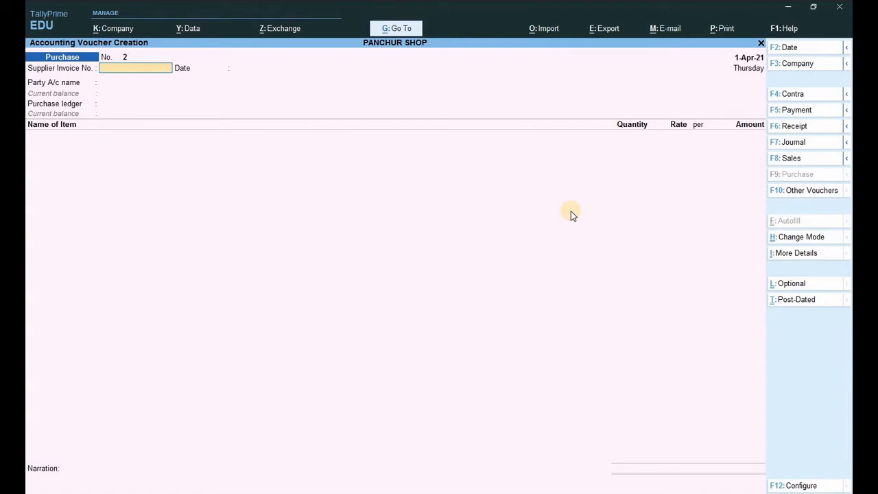
pyautogui.write('1233')
pyautogui.press('Return')
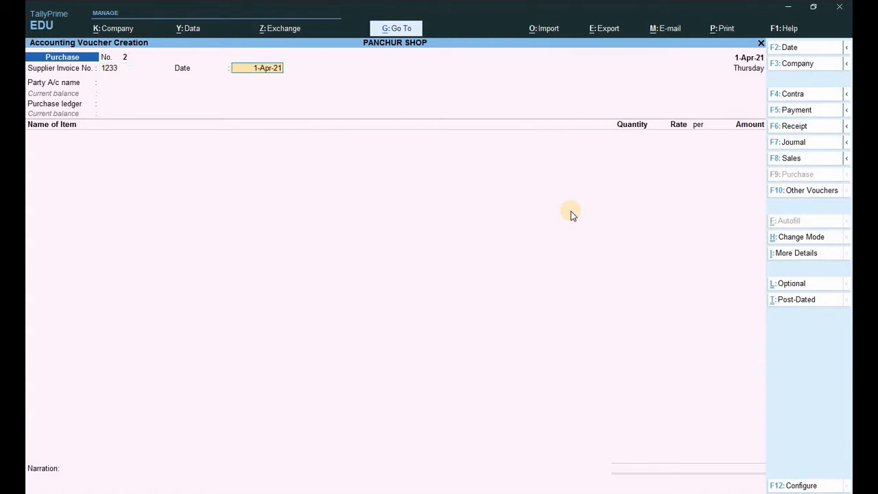
pyautogui.press('Return')
# Select BIKANER SALES PVT LTD as the party, accept its default receipt and party details, and use the Purchase ledger
pyautogui.press('Down')
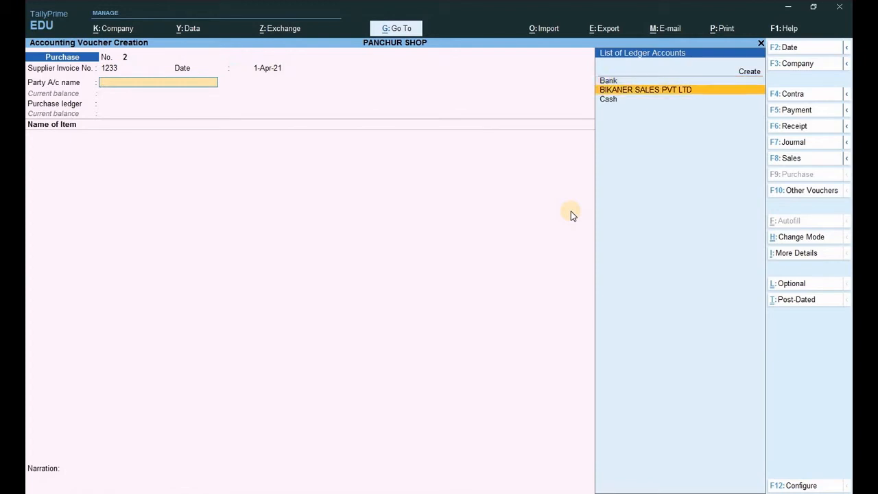
pyautogui.press('Return')
pyautogui.press('Return')
pyautogui.press('Return')
pyautogui.press('Return')
pyautogui.press('Return')
pyautogui.press('Return')
pyautogui.press('Return')
pyautogui.press('Return')
pyautogui.press('Return')
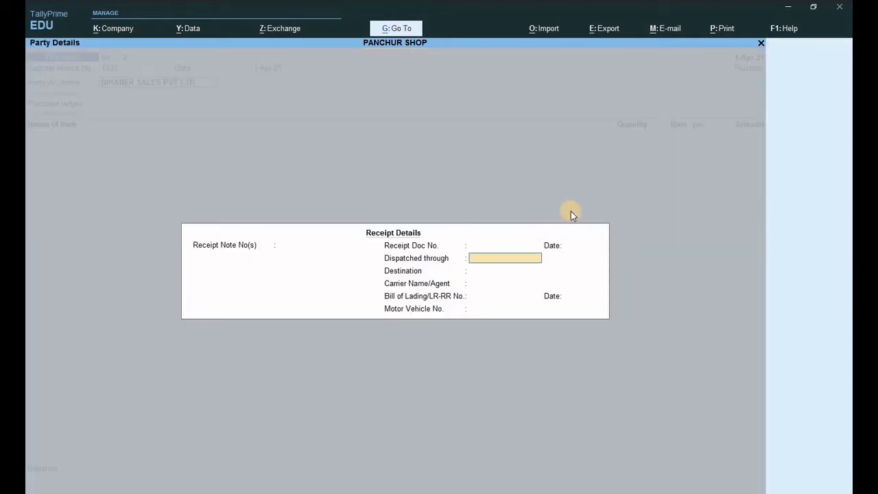
pyautogui.press('Return')
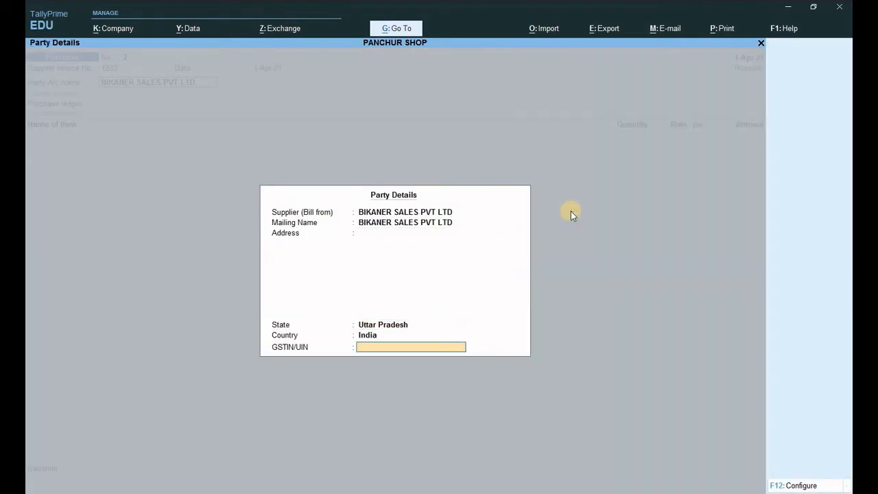
pyautogui.press('Return')
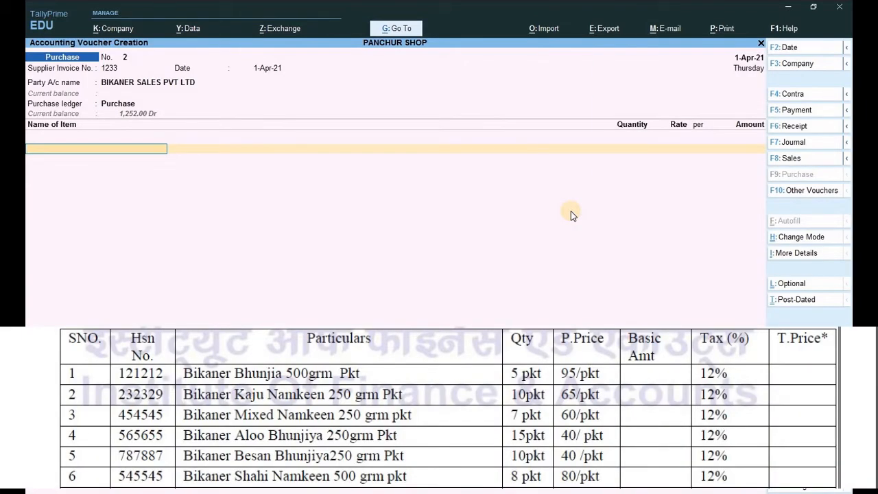
# Add BIKANER BHUJIAS to the purchase voucher with a quantity of 5 pcs at a rate of 95 per pcs
pyautogui.write('B')
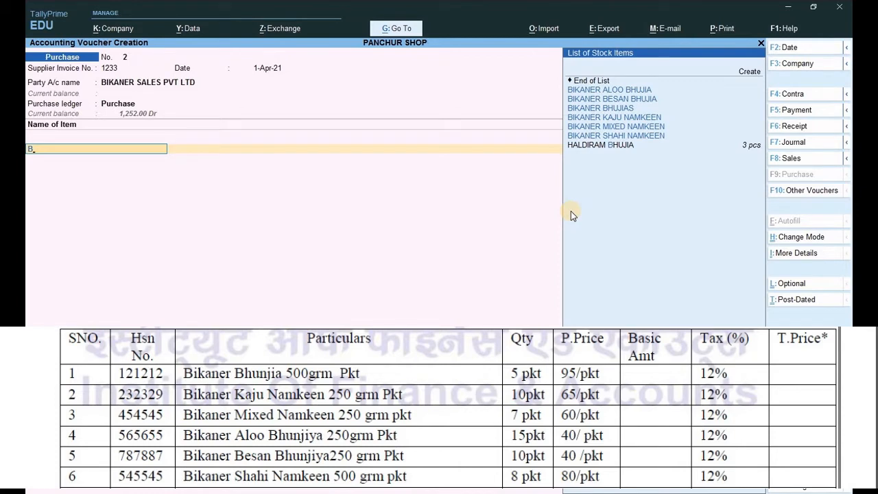
pyautogui.press('Down')
pyautogui.press('Down')
pyautogui.press('Down')
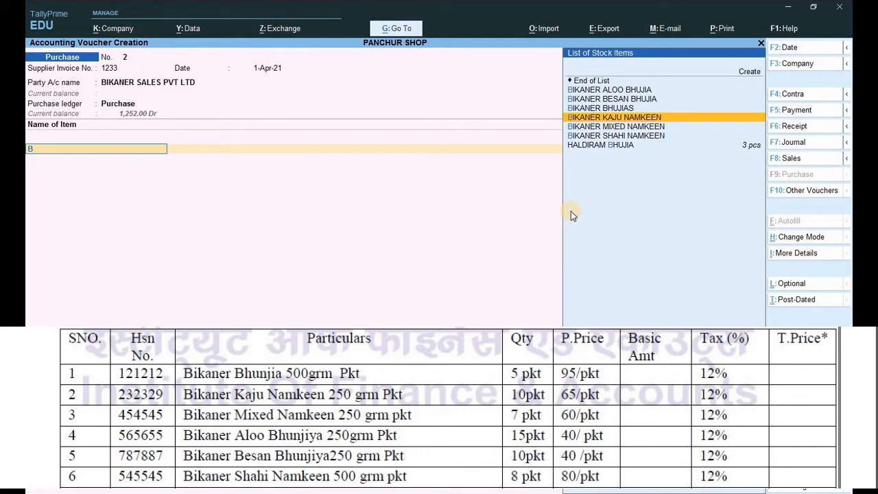
pyautogui.press('Up')
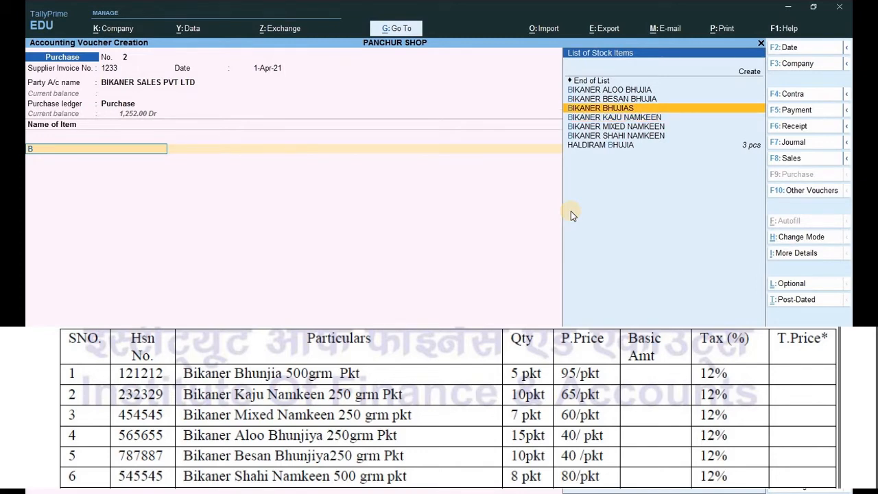
pyautogui.press('Return')
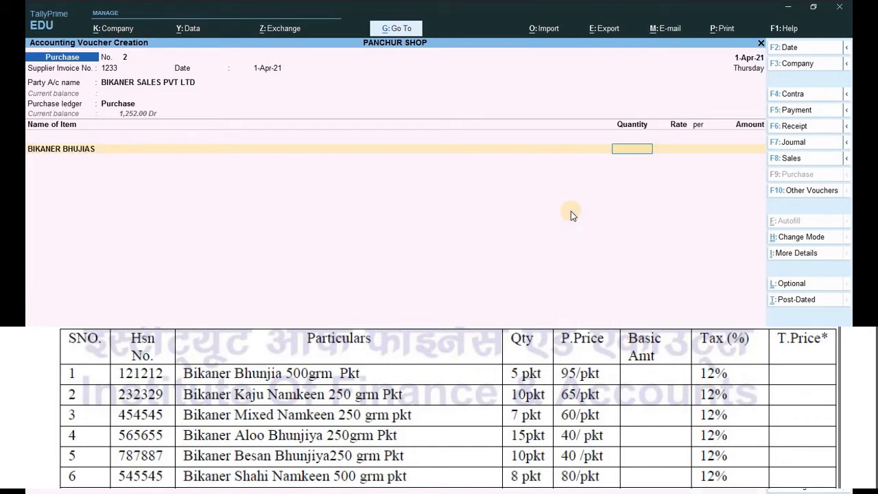
pyautogui.write('5')
pyautogui.press('Return')
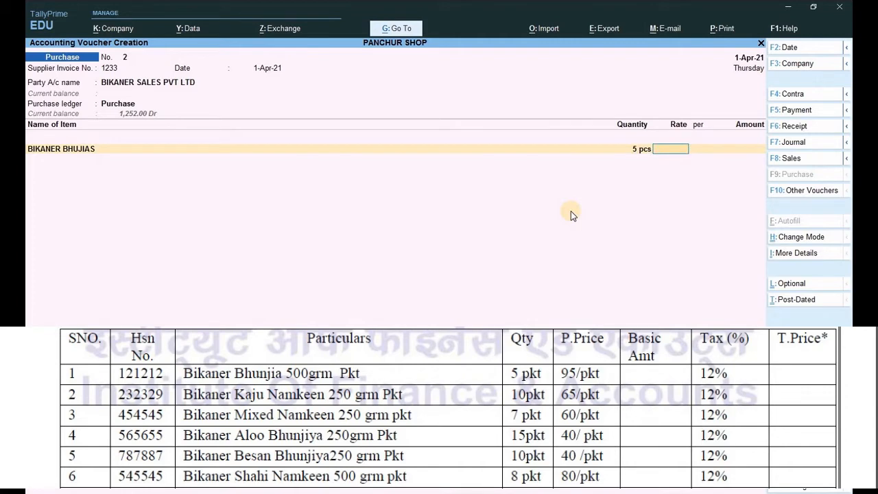
pyautogui.write('95')
pyautogui.press('Return')
pyautogui.press('Return')
pyautogui.press('Return')
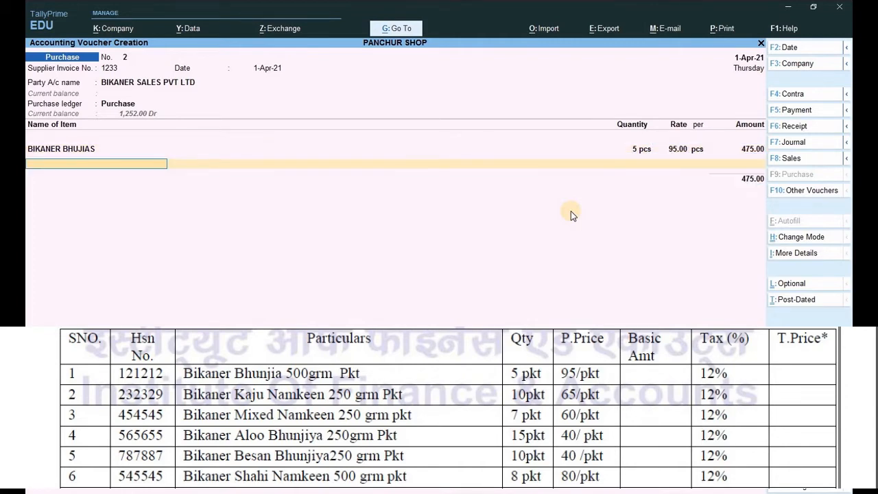
# Add BIKANER KAJU NAMKEEN as the second purchase item with 10 pcs at a rate of 65
pyautogui.write('B')
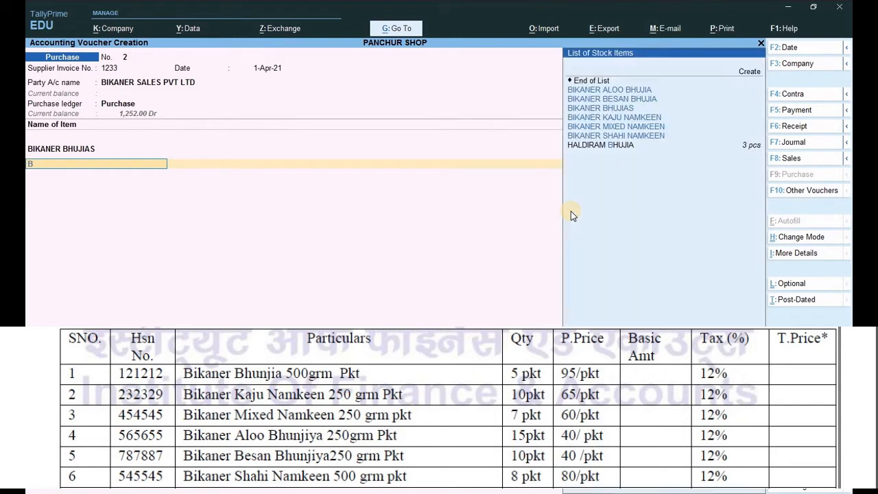
pyautogui.press('Up')
pyautogui.press('Up')
pyautogui.press('Up')
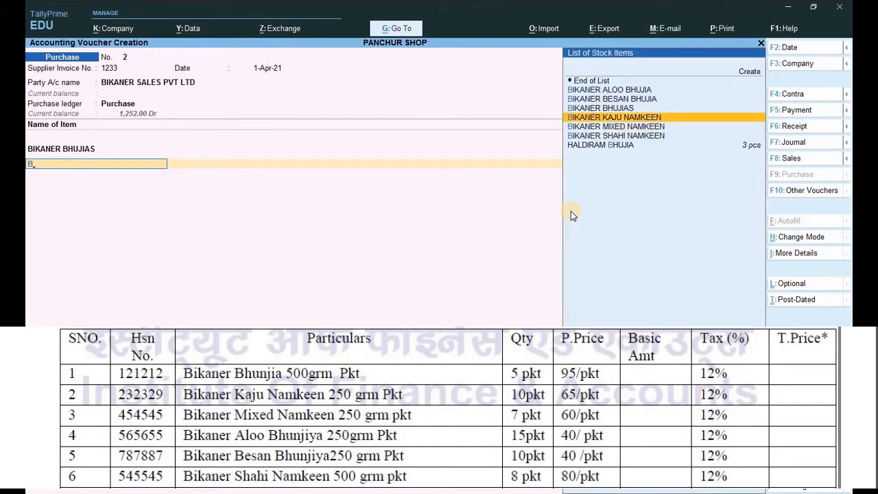
pyautogui.press('Return')
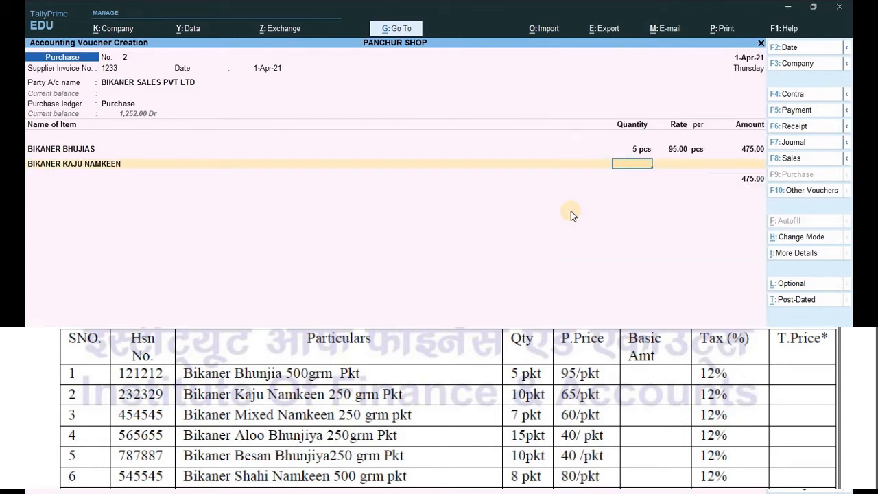
pyautogui.write('10')
pyautogui.press('Return')
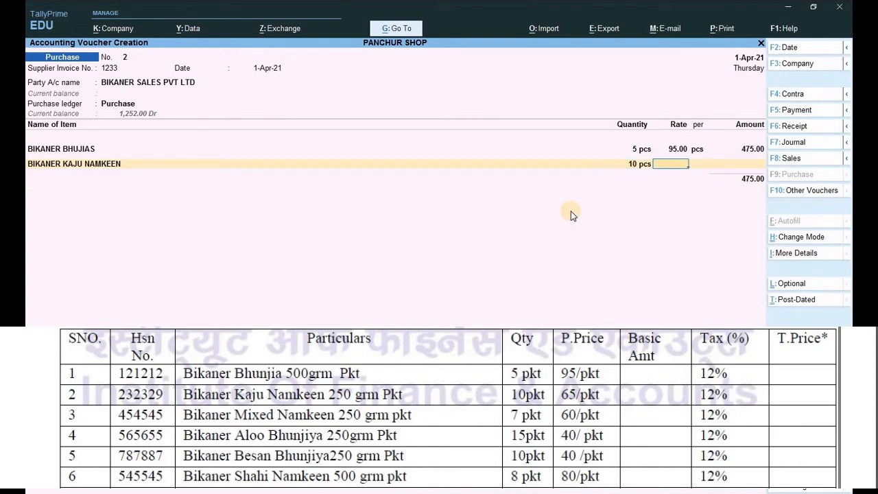
pyautogui.write('65')
pyautogui.press('Return')
pyautogui.press('Return')
pyautogui.press('Return')
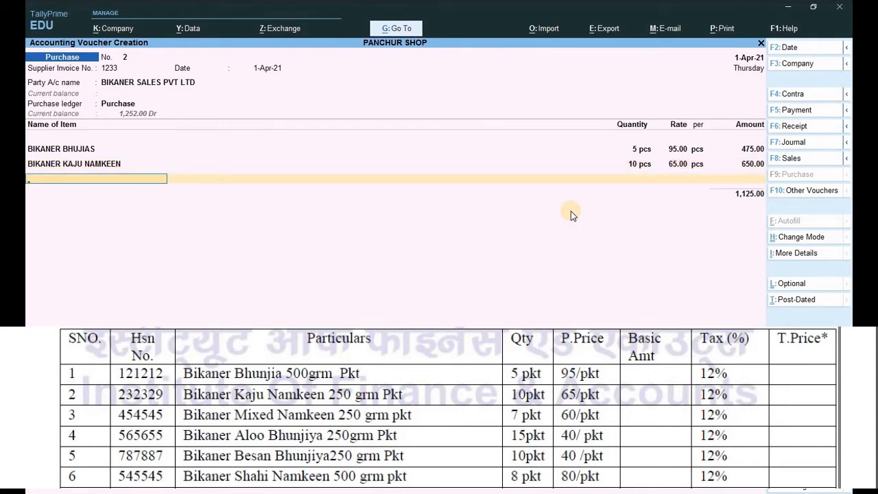
# Add BIKANER MIXED NAMKEEN as the third purchase item with 7 pcs at a rate of 60
pyautogui.write('B')
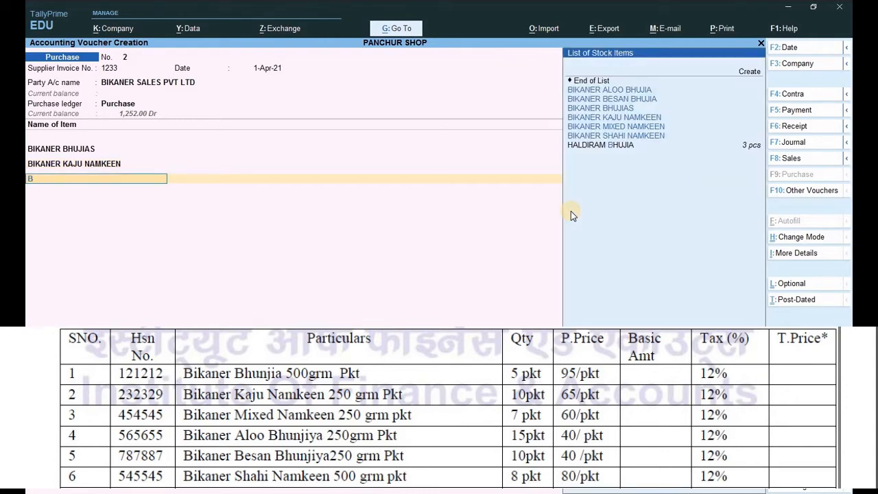
pyautogui.press('Down')
pyautogui.press('Down')
pyautogui.press('Down')
pyautogui.press('Down')
pyautogui.press('Down')
pyautogui.press('Return')
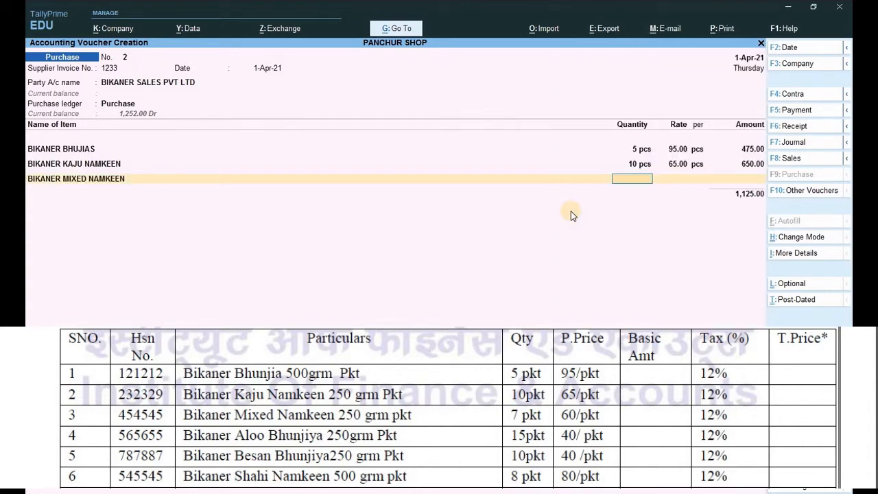
pyautogui.write('7')
pyautogui.press('Return')
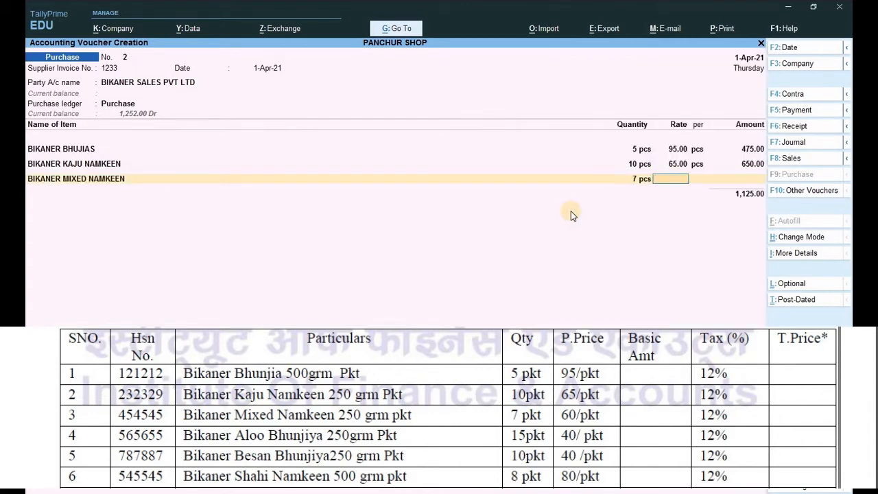
pyautogui.write('60')
pyautogui.press('Return')
pyautogui.press('Return')
pyautogui.press('Return')
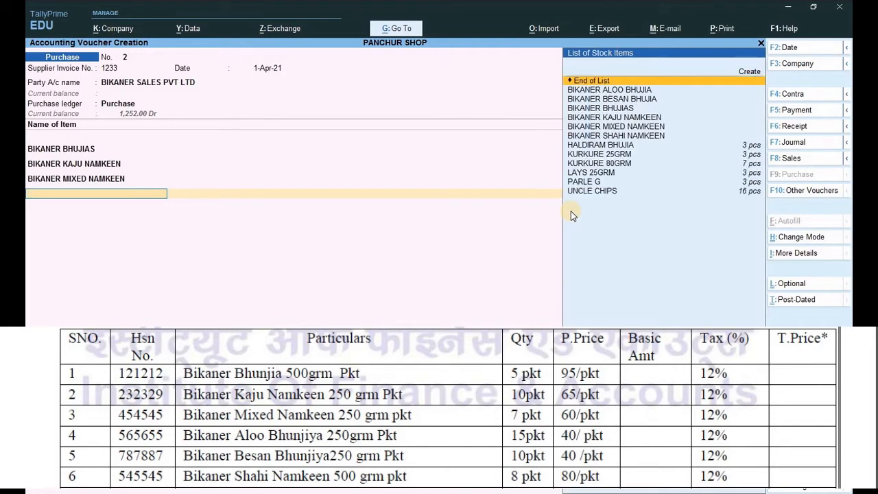
# Add BIKANER ALOO BHUJIA as the fourth purchase item with 15 pcs at a rate of 40
pyautogui.press('Down')
pyautogui.press('Down')
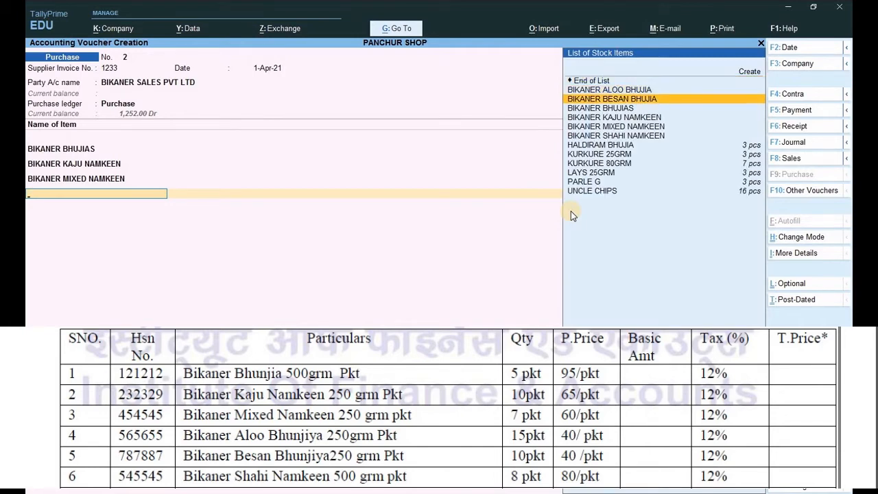
pyautogui.press('Up')
pyautogui.press('Return')
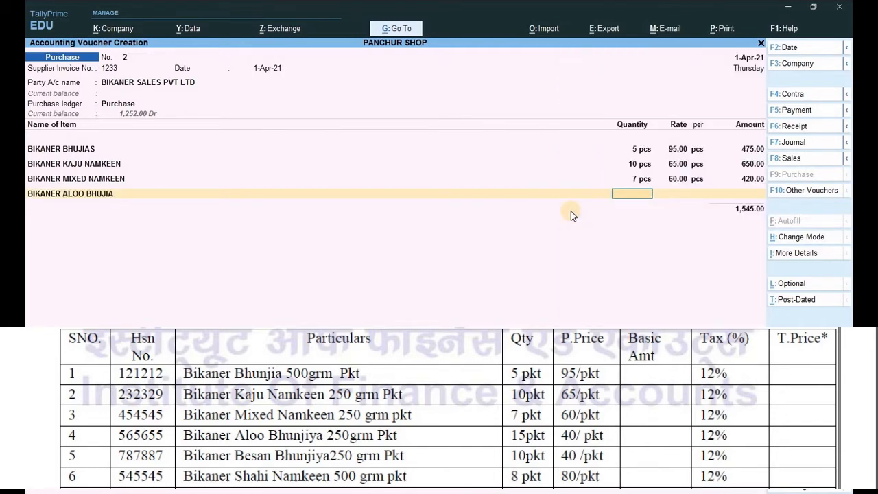
pyautogui.write('1')
pyautogui.write('5')
pyautogui.write('40')
pyautogui.press('Return')
pyautogui.press('Return')
pyautogui.press('Return')
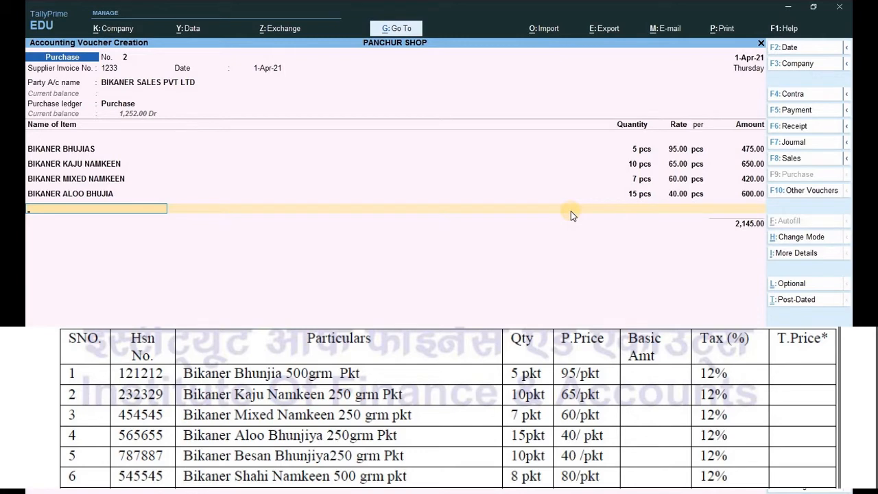
# Add BIKANER BESAN BHUJIA as the fifth purchase item with 10 pcs at a rate of 40
pyautogui.write('B')
pyautogui.press('Down')
pyautogui.press('Down')
pyautogui.press('Down')
pyautogui.press('Down')
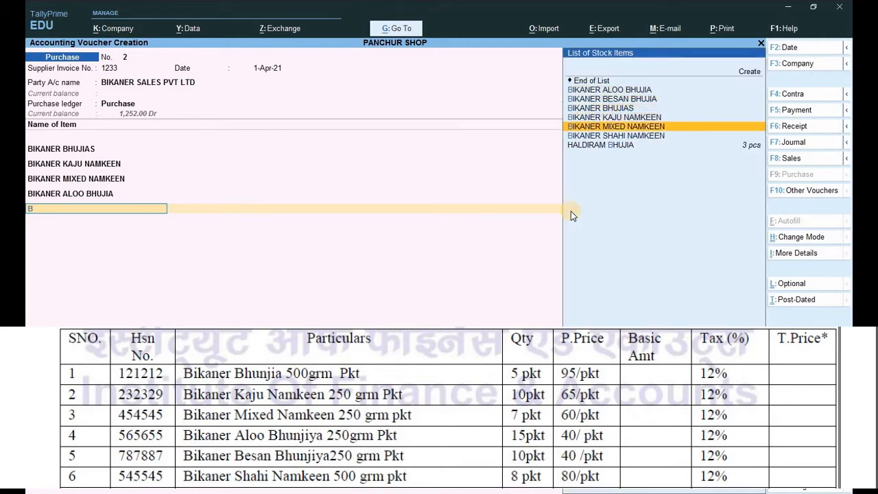
pyautogui.press('Down')
pyautogui.press('Up')
pyautogui.press('Up')
pyautogui.press('Up')
pyautogui.press('Up')
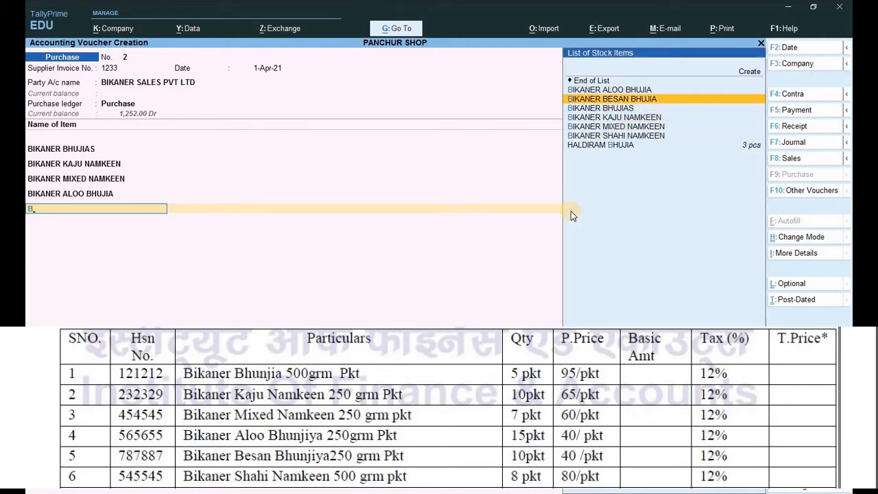
pyautogui.press('Return')
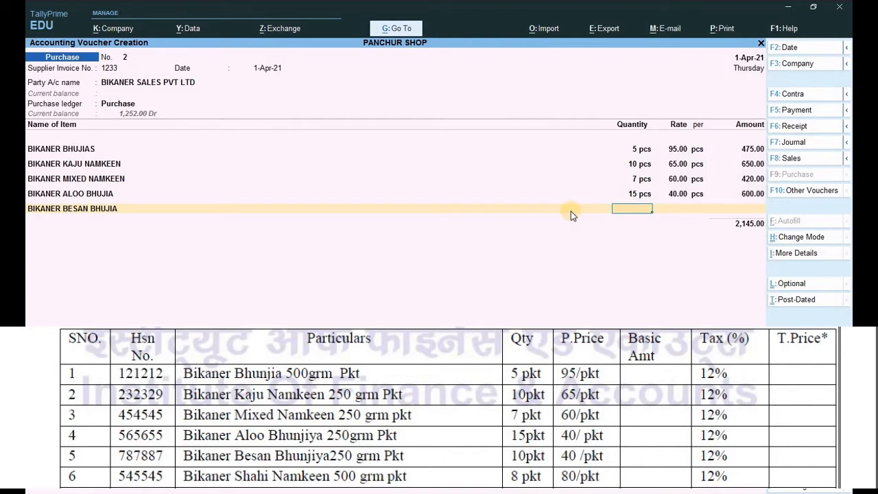
pyautogui.write('10')
pyautogui.press('Return')
pyautogui.write('40')
pyautogui.press('Return')
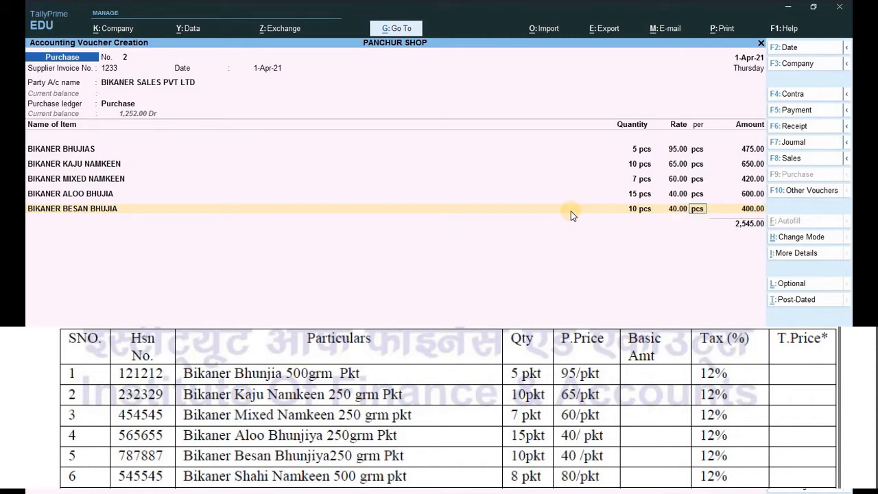
pyautogui.press('Return')
pyautogui.press('Return')
pyautogui.press('Return')
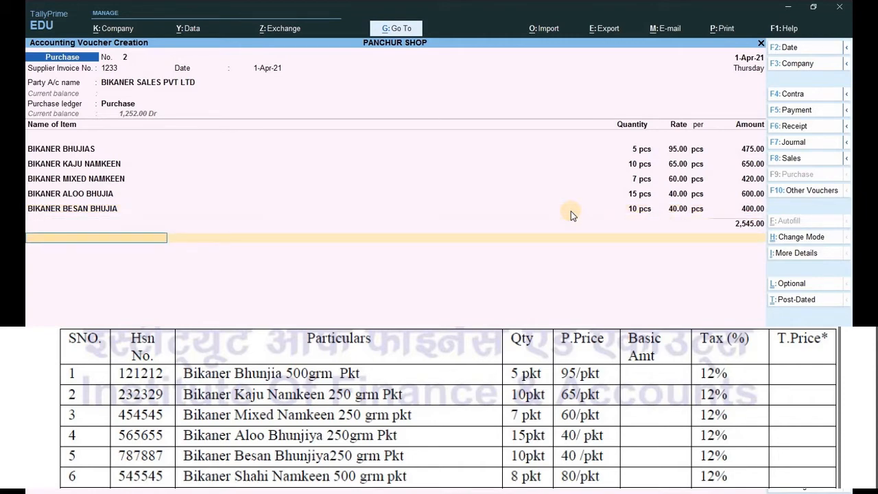
# Add BIKANER SHAHI NAMKEEN as the sixth purchase item with 8 pcs at a rate of 80 and finish the item list
pyautogui.press('BackSpace')
pyautogui.press('Return')
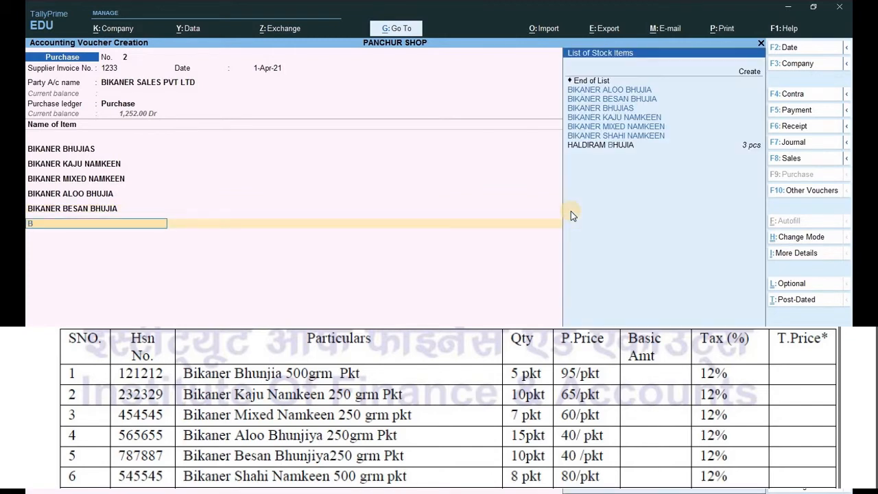
pyautogui.write('B')
pyautogui.press('Down')
pyautogui.press('Down')
pyautogui.press('Up')
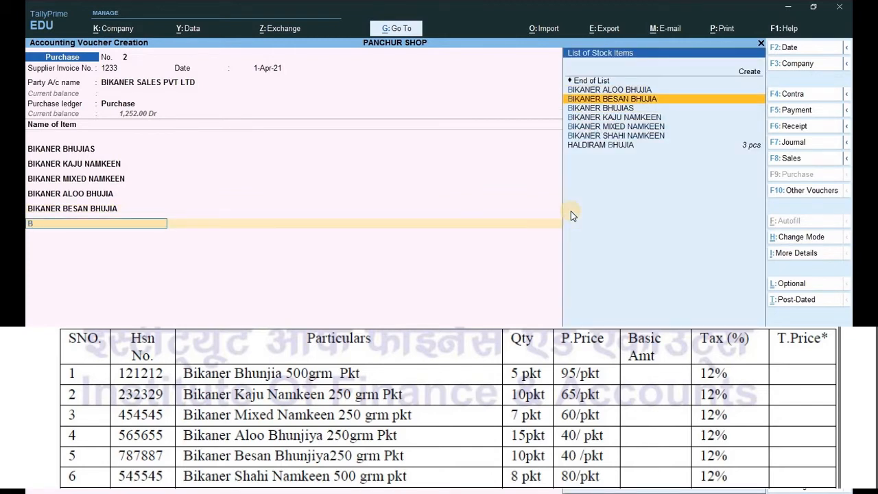
pyautogui.press('Down')
pyautogui.press('Down')
pyautogui.press('Down')
pyautogui.press('Down')
pyautogui.press('Return')
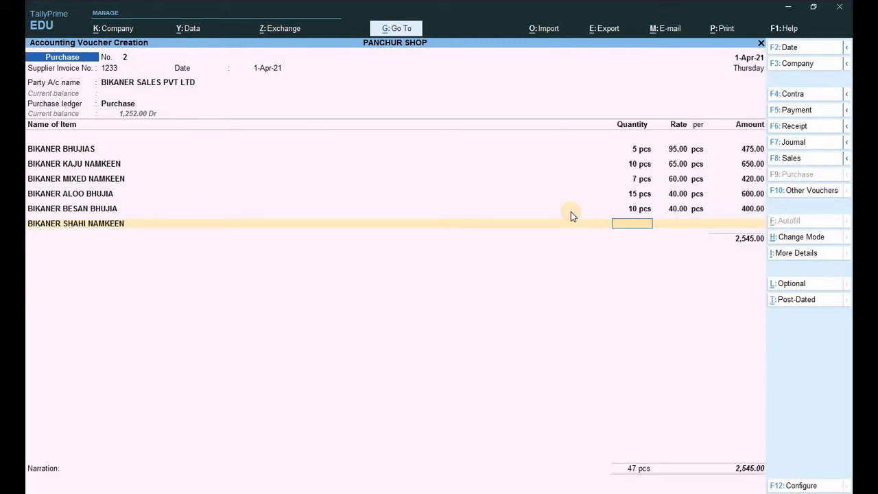
pyautogui.write('8')
pyautogui.press('Return')
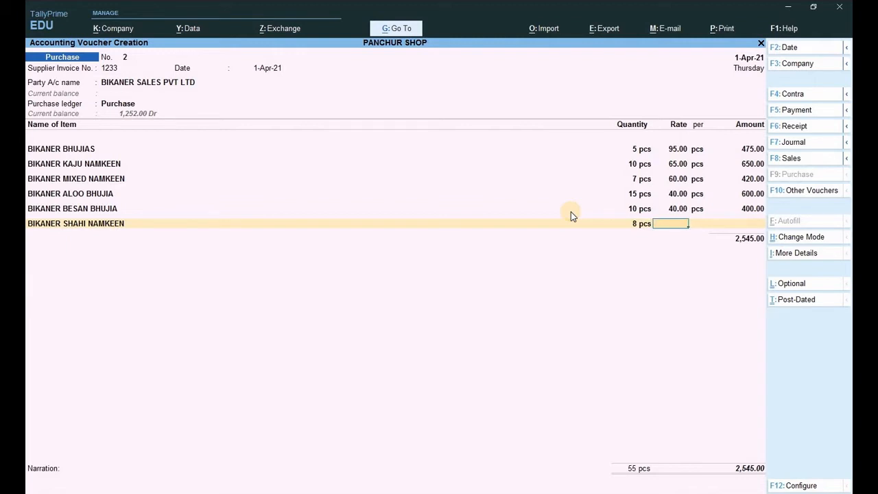
pyautogui.write('80')
pyautogui.press('Return')
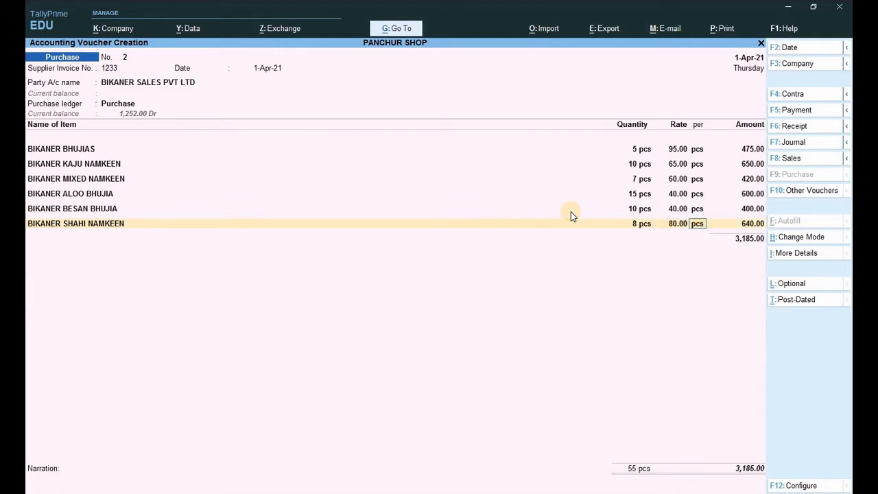
pyautogui.press('Return')
pyautogui.press('Return')
pyautogui.press('Return')
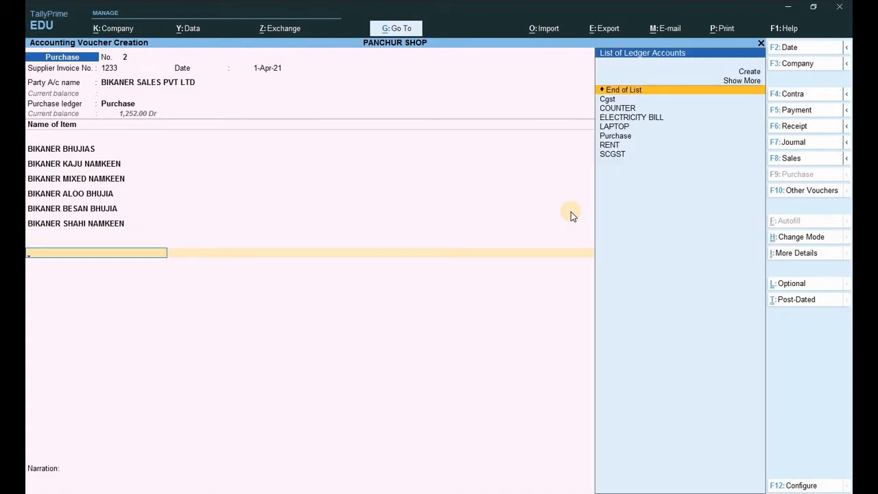
# Add the Cgst and SCGST tax ledgers below the purchase items, accepting their calculated amounts
pyautogui.write('C')
pyautogui.press('Down')
pyautogui.press('Up')
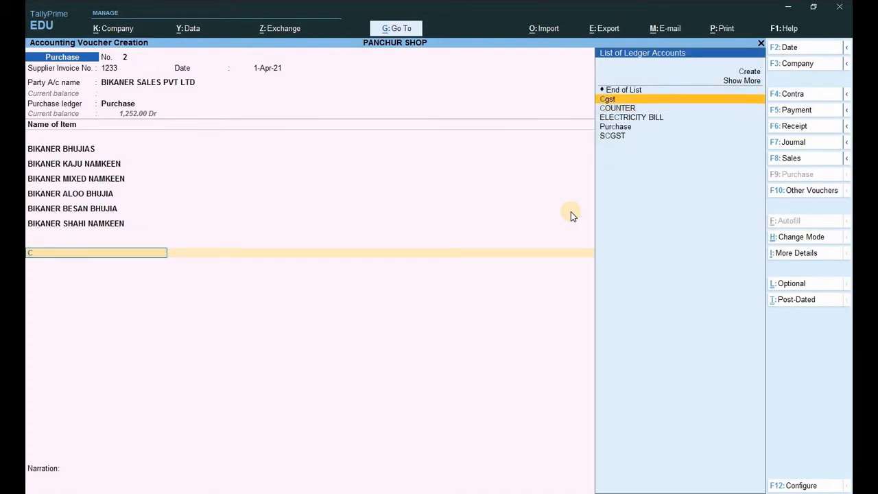
pyautogui.press('Return')
pyautogui.press('Return')
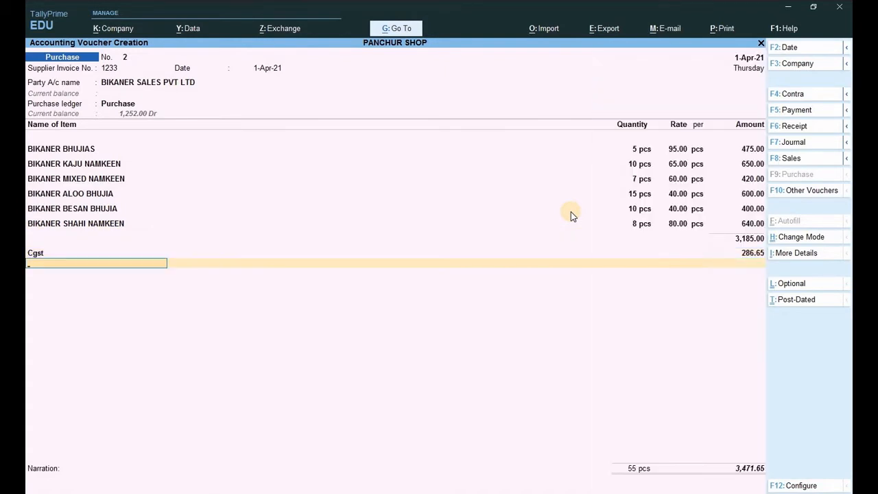
pyautogui.write('S')
pyautogui.press('Return')
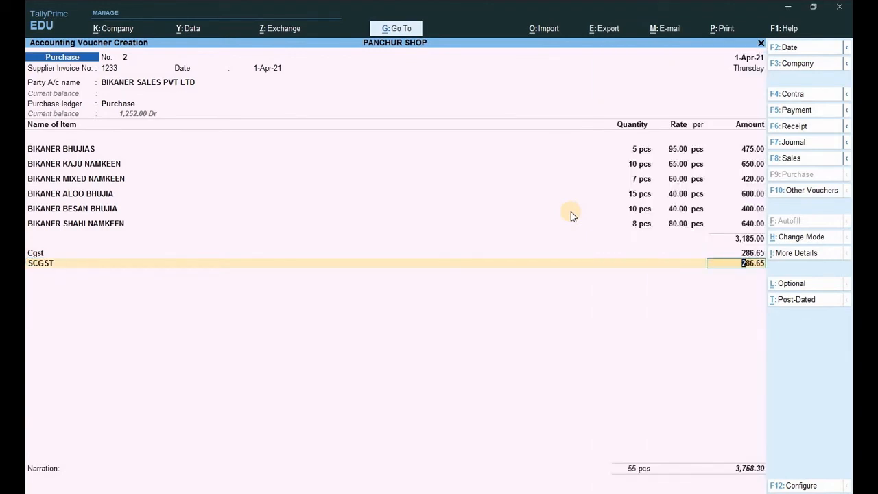
pyautogui.press('Return')
pyautogui.press('Return')
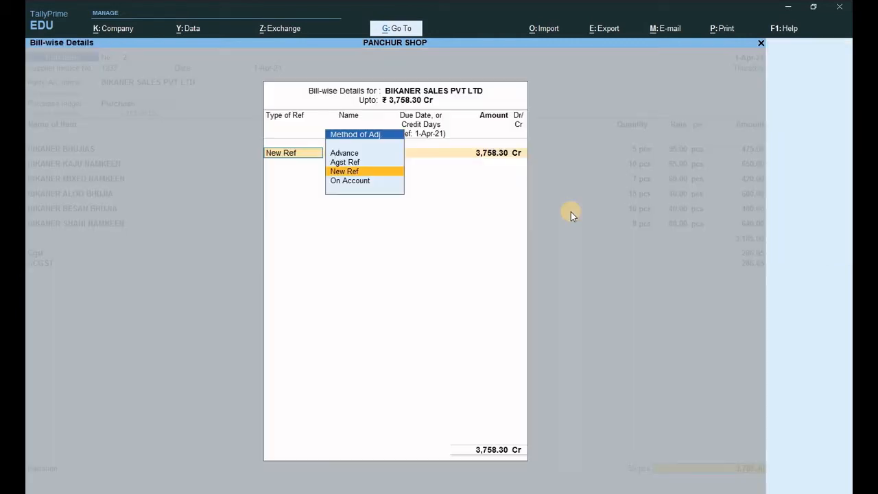
# Save the purchase voucher with a New Ref bill under the supplier invoice number and an empty narration, and return to the Gateway of Tally
pyautogui.press('Return')
pyautogui.press('Return')
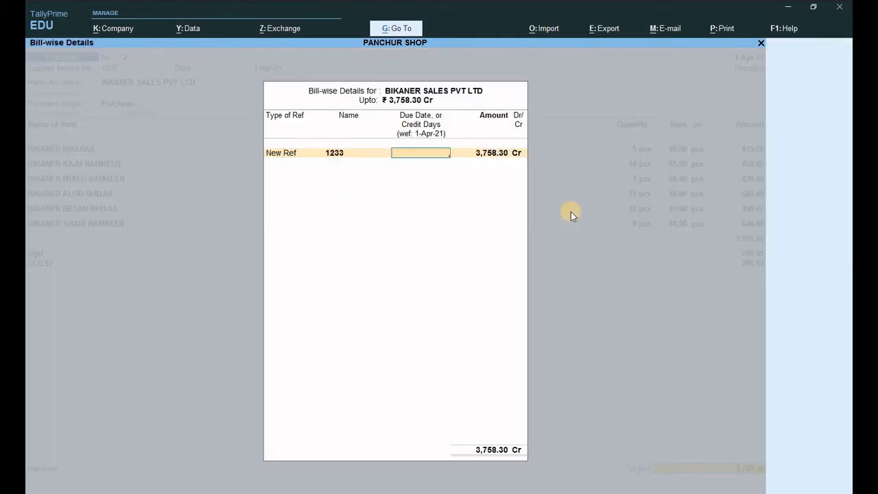
pyautogui.press('Return')
pyautogui.press('Return')
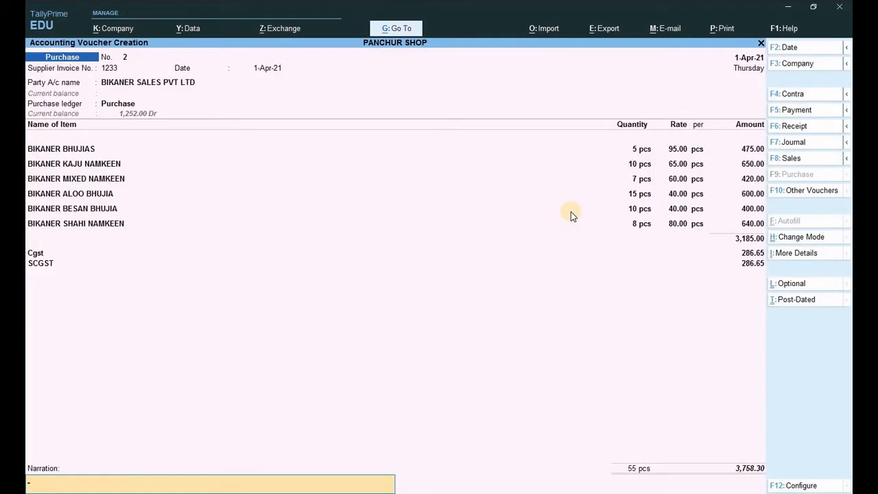
pyautogui.press('Return')
pyautogui.press('Return')
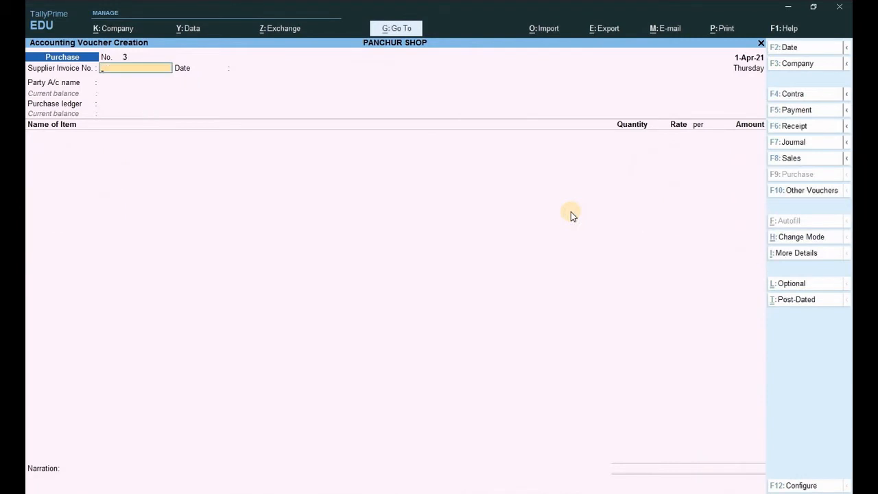
pyautogui.press('Escape')
pyautogui.press('Escape')
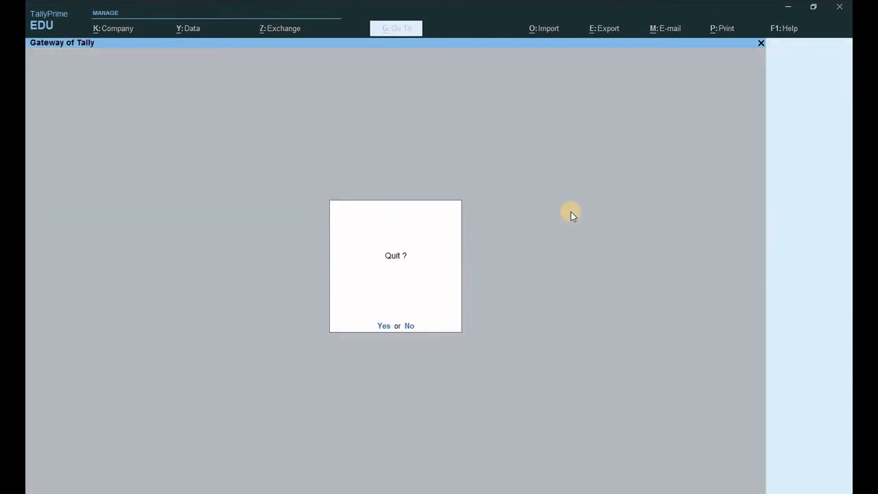
pyautogui.press('Escape')
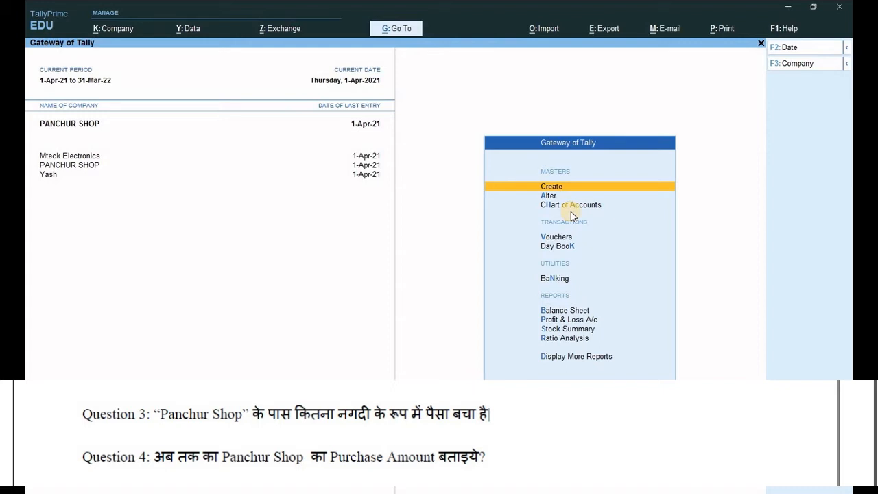
# Check the shop's remaining cash in the Cash/Bank Books, drilling down to the Cash ledger's April vouchers
pyautogui.press('Down')
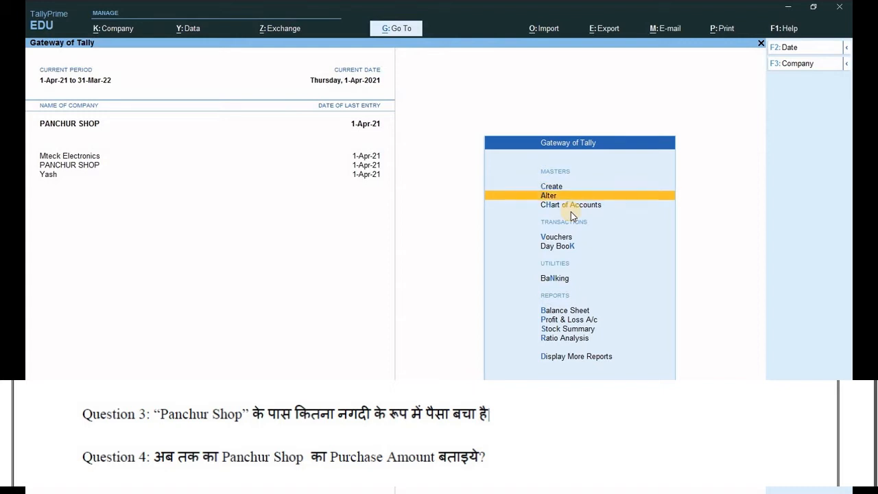
pyautogui.press('d')
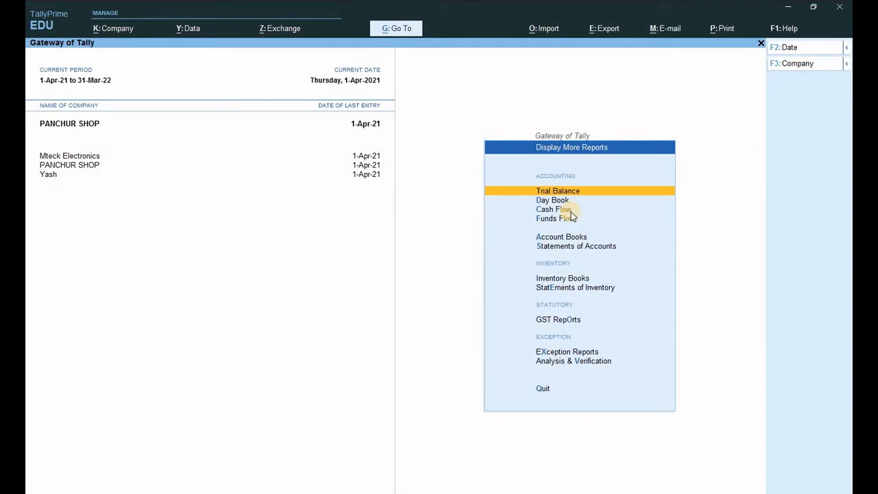
pyautogui.press('a')
pyautogui.press('Return')
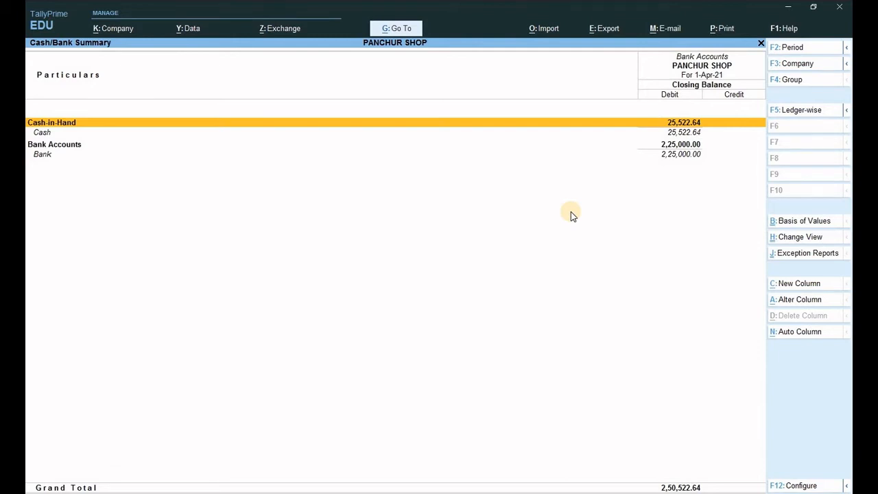
pyautogui.press('Return')
pyautogui.press('Return')
pyautogui.press('Return')
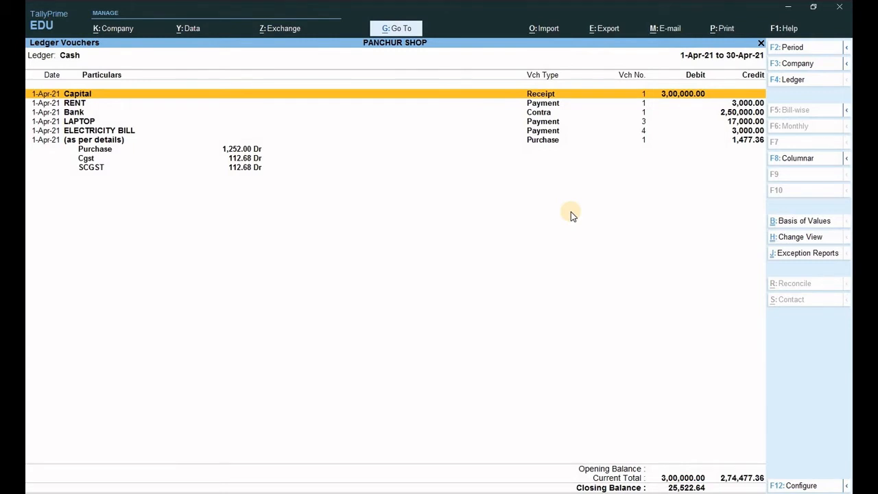
pyautogui.press('Return')
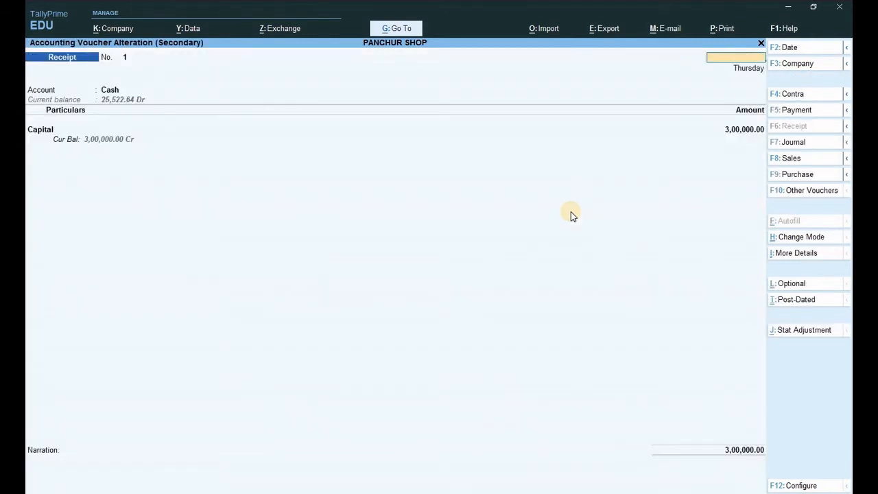
pyautogui.press('Escape')
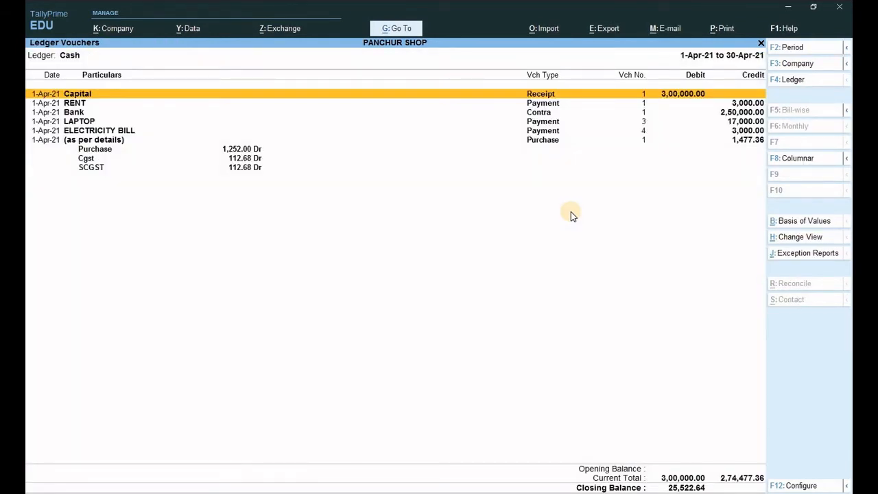
pyautogui.press('Escape')
pyautogui.press('Escape')
pyautogui.press('Escape')
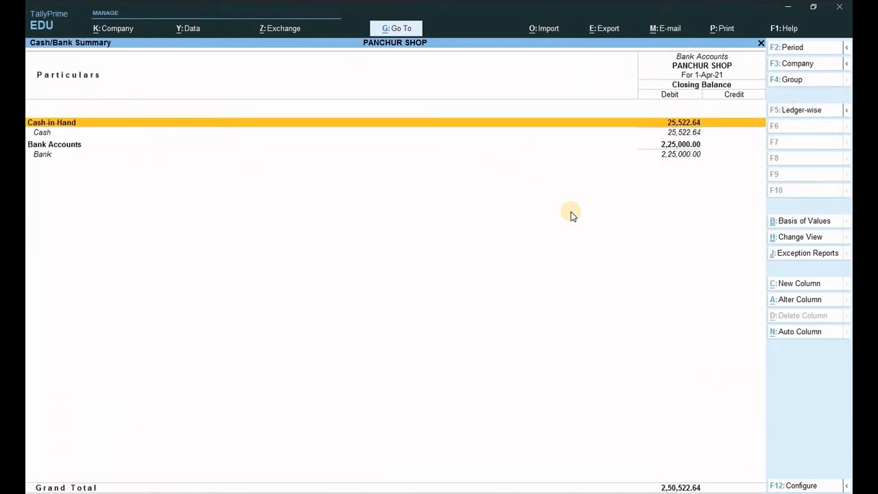
pyautogui.press('Escape')
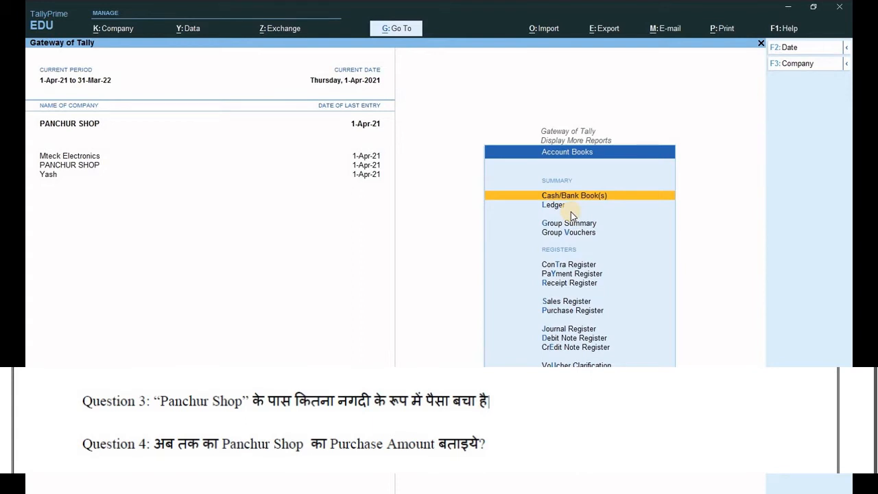
# Check the total purchase amount in the Purchase Register, view April's purchase vouchers, and return to the Gateway of Tally
pyautogui.press('p')
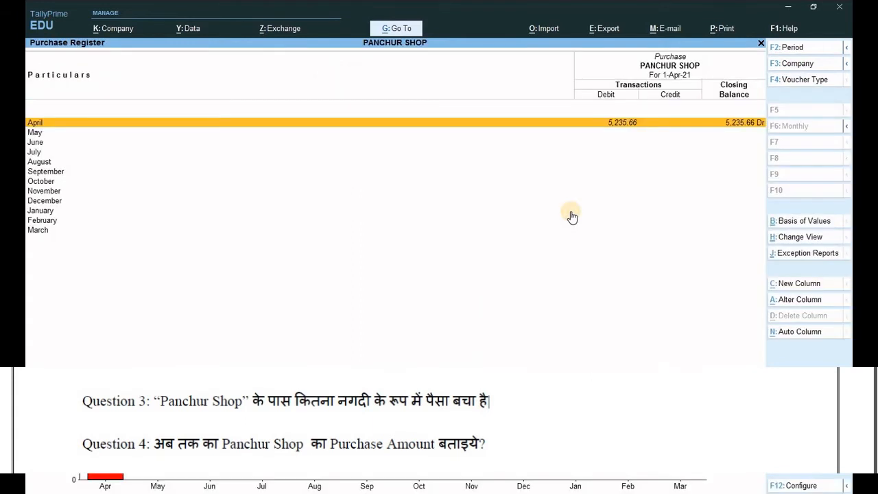
pyautogui.press('Return')
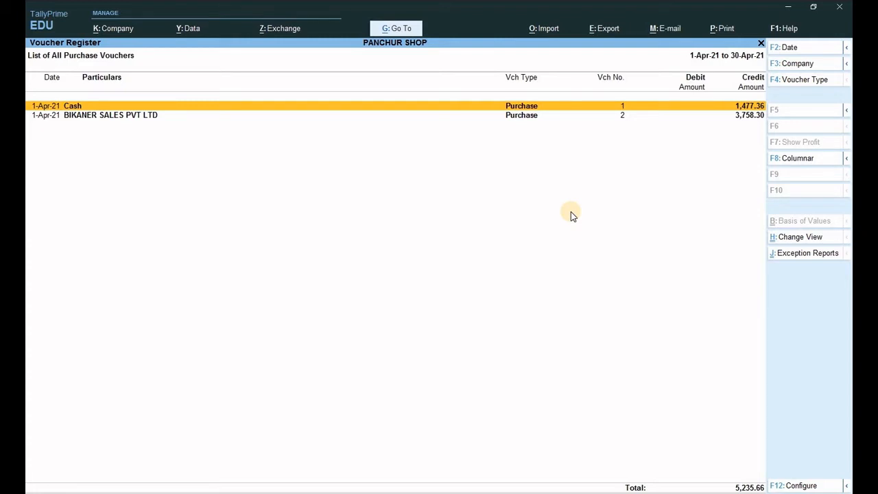
pyautogui.press('Escape')
pyautogui.press('Escape')
pyautogui.press('Escape')
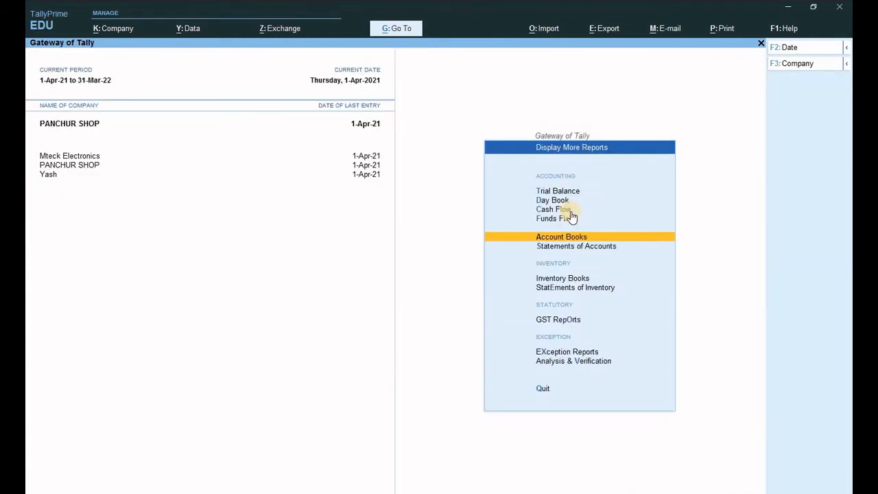
pyautogui.press('Escape')
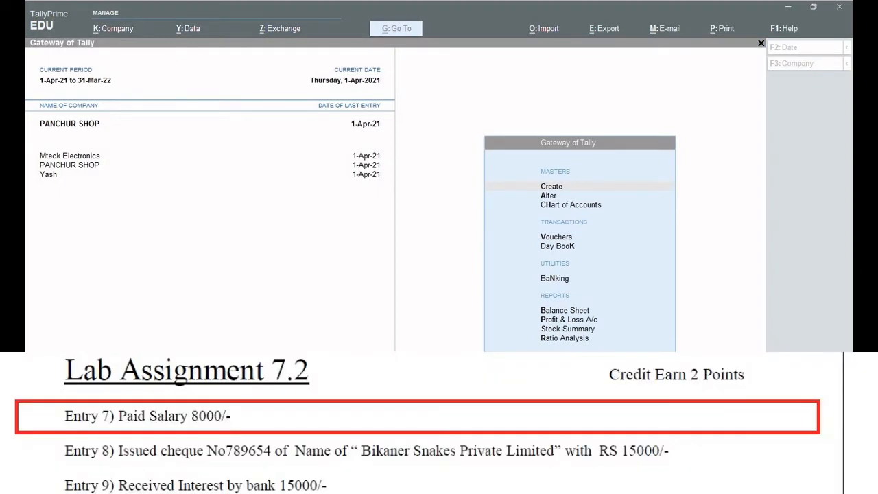
# Start a new ledger named SALARY and place it under the Indirect Expenses group
pyautogui.click(466, 322)
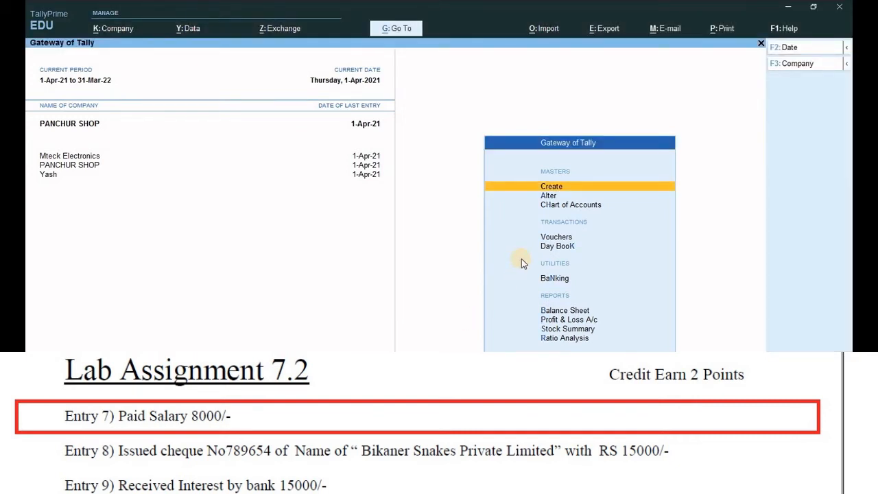
pyautogui.press('Return')
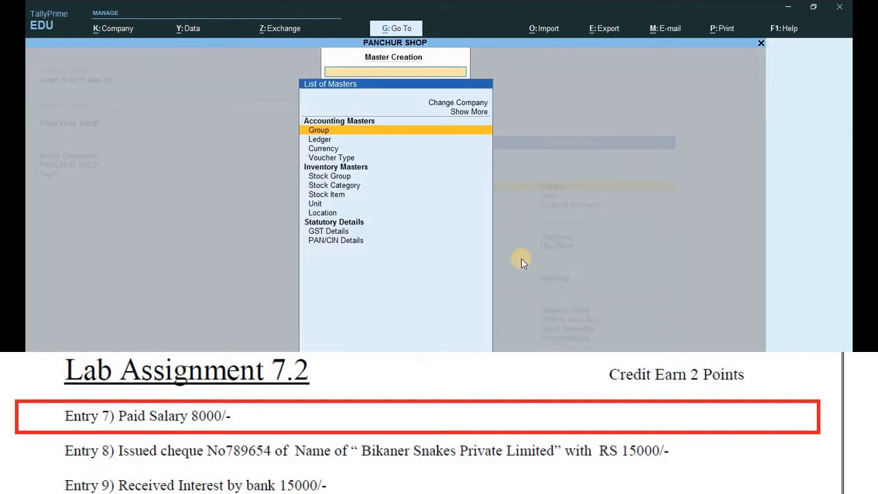
pyautogui.press('Down')
pyautogui.press('Return')
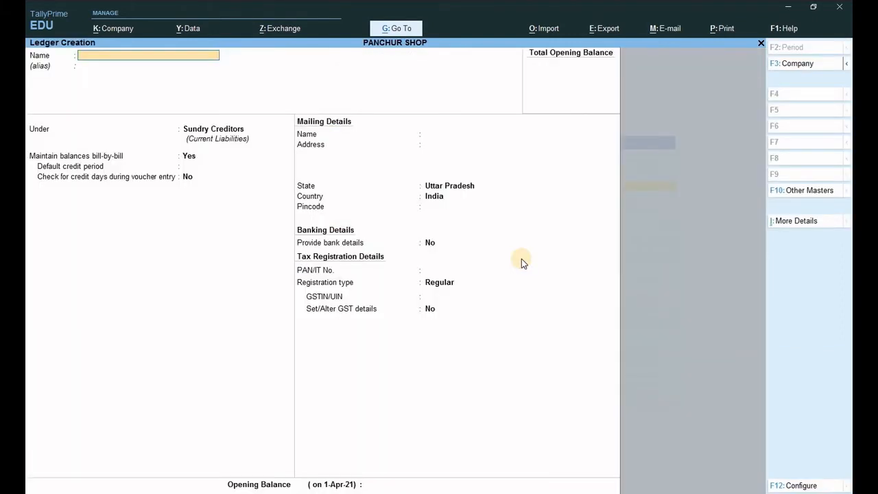
pyautogui.write('SALARY')
pyautogui.press('Return')
pyautogui.press('Return')
pyautogui.write('IN')
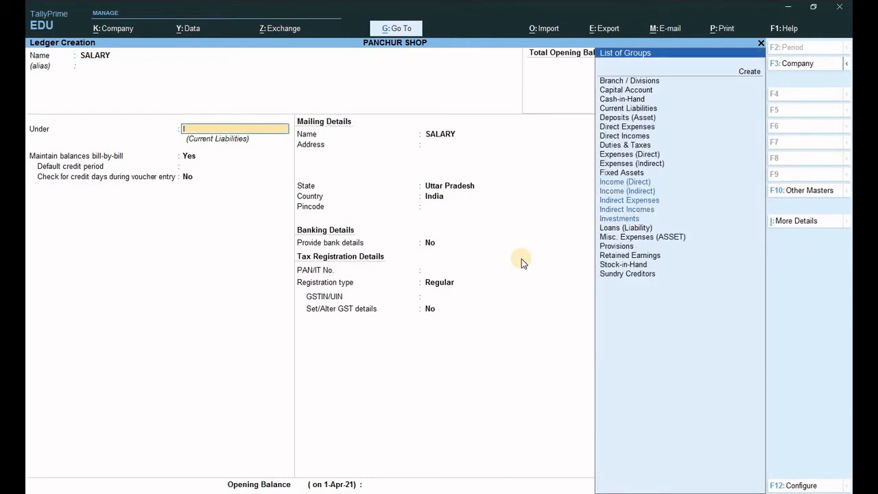
pyautogui.press('Down')
pyautogui.press('Down')
pyautogui.press('Down')
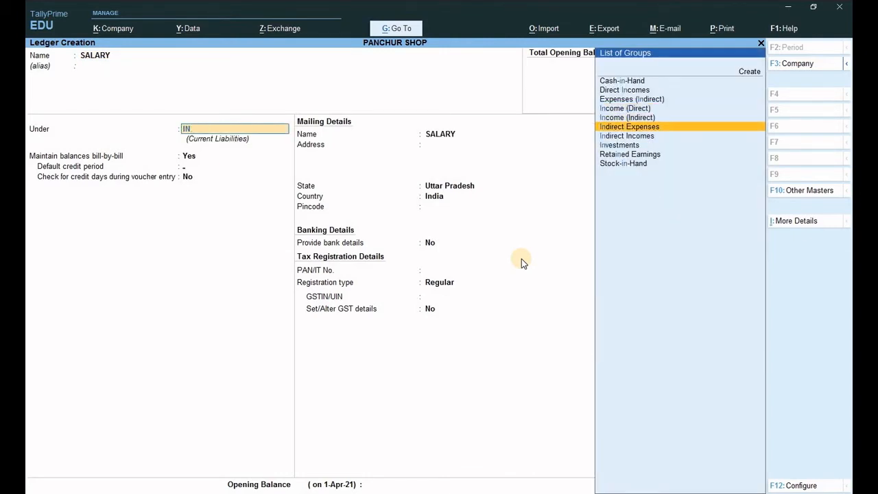
pyautogui.press('Return')
# Save the SALARY ledger with type Not Applicable, GST Applicable and supply type Services, and return to the Gateway of Tally
pyautogui.press('Return')
pyautogui.press('Return')
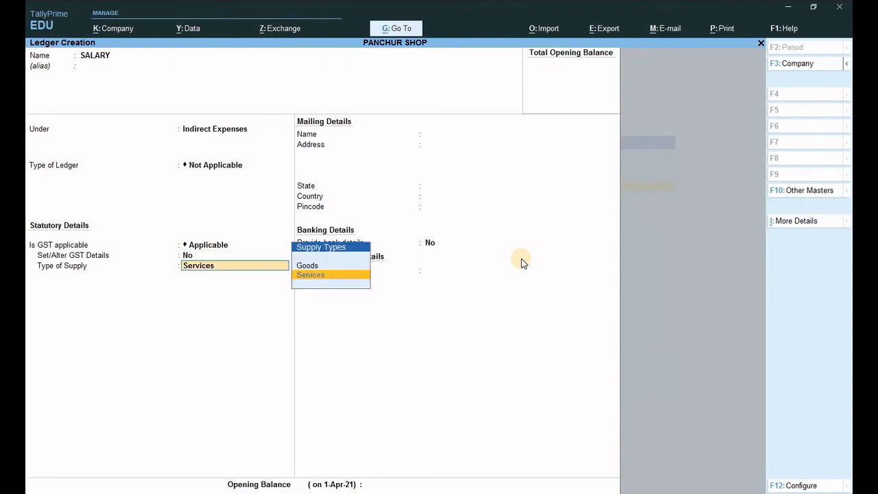
pyautogui.press('Return')
pyautogui.press('Return')
pyautogui.press('y')
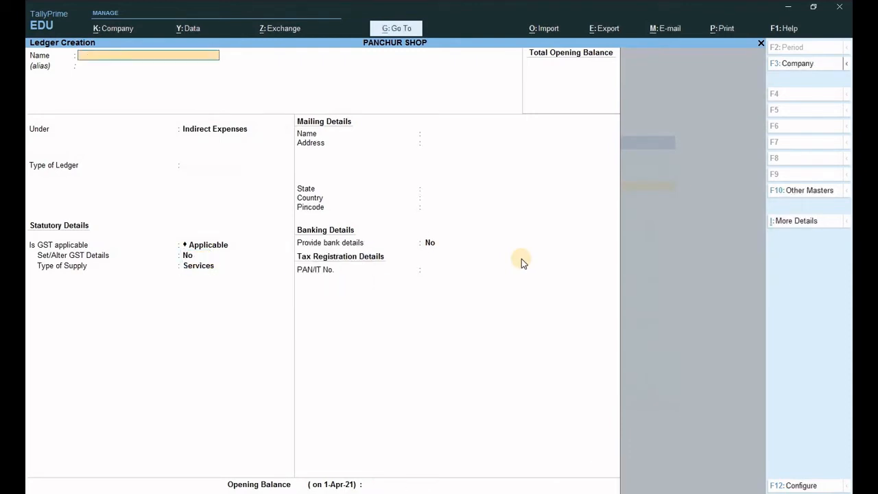
pyautogui.press('Escape')
pyautogui.press('y')
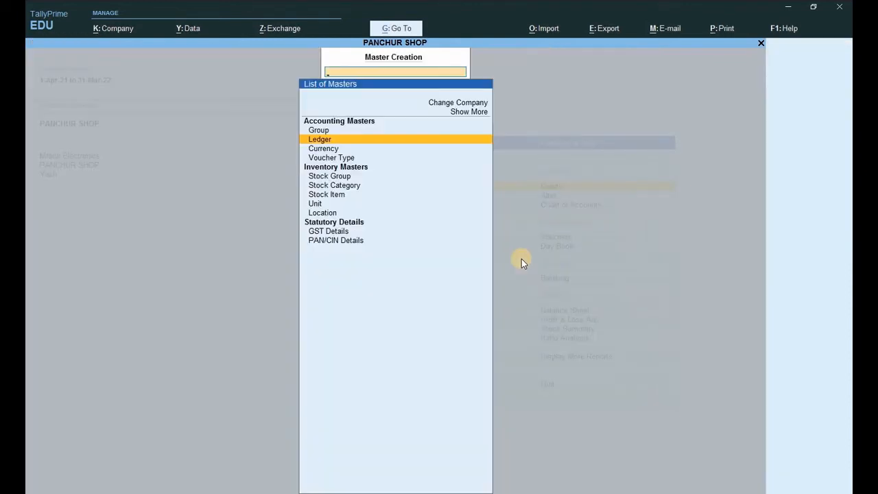
pyautogui.press('Escape')
# Start a payment voucher dated 1-Apr-21 with Cash as the paying account
pyautogui.press('v')
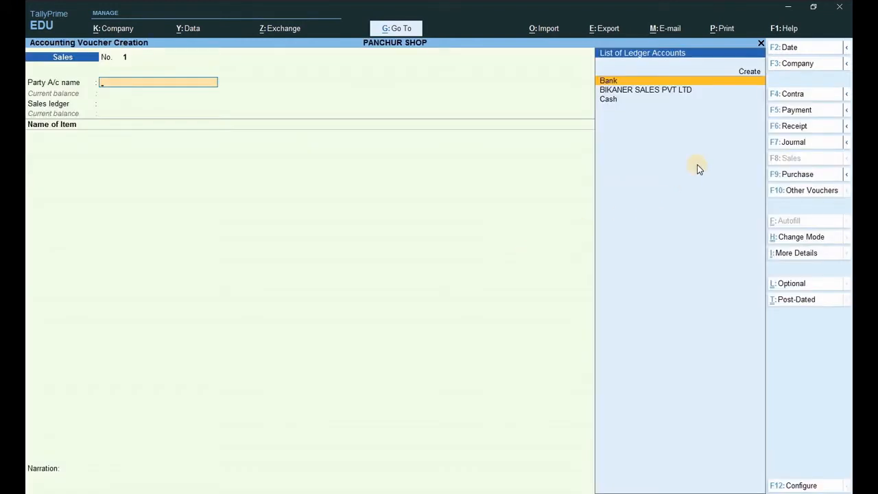
pyautogui.press('F5')
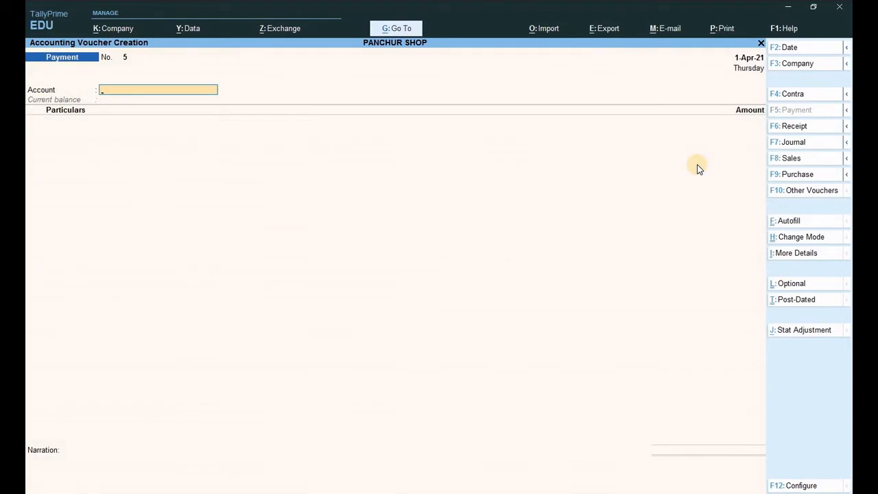
pyautogui.write('C')
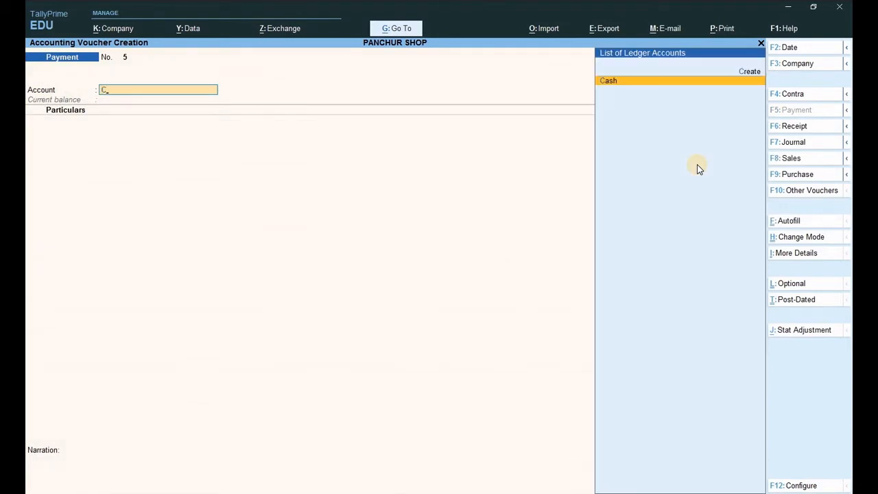
pyautogui.write('AS')
pyautogui.press('Return')
# Enter Salary for 8000 in the payment voucher, save it with an empty narration, and return to the Gateway of Tally
pyautogui.write('SA')
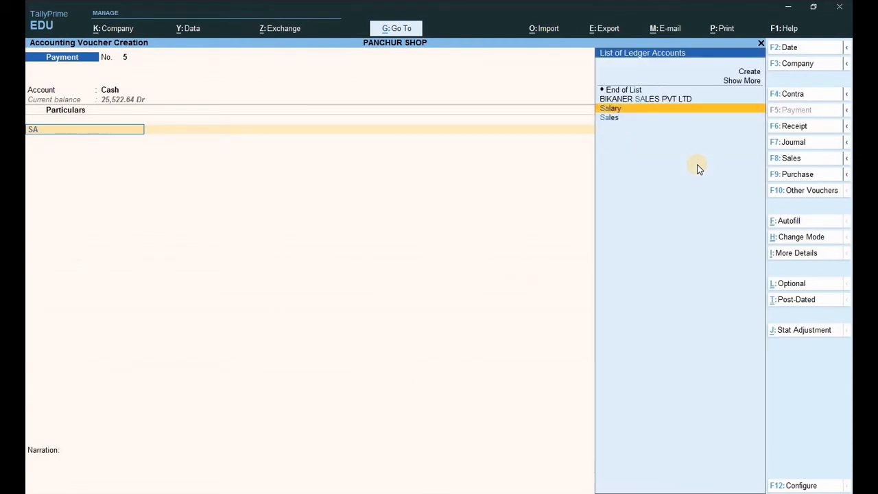
pyautogui.press('Return')
pyautogui.write('8000')
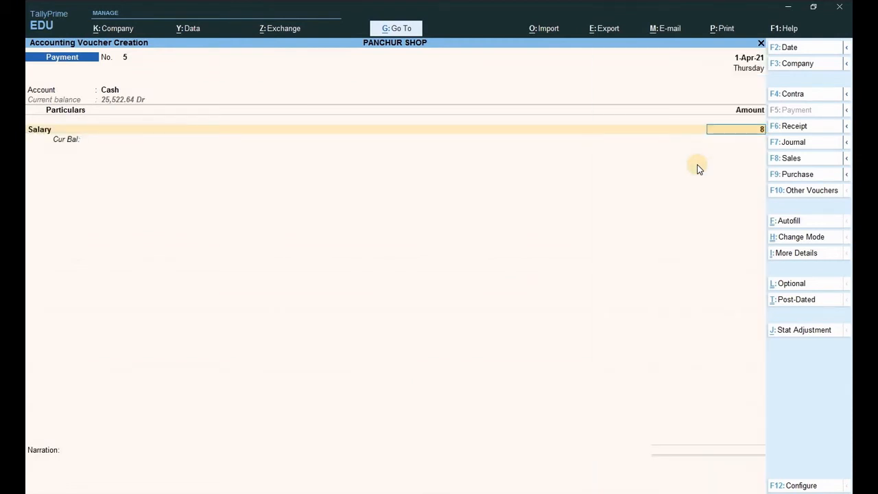
pyautogui.press('Return')
pyautogui.press('Return')
pyautogui.press('Return')
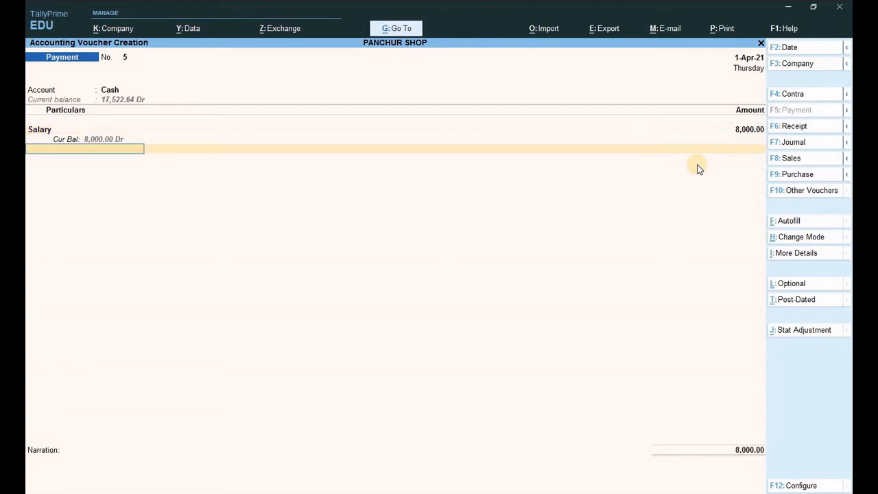
pyautogui.press('Return')
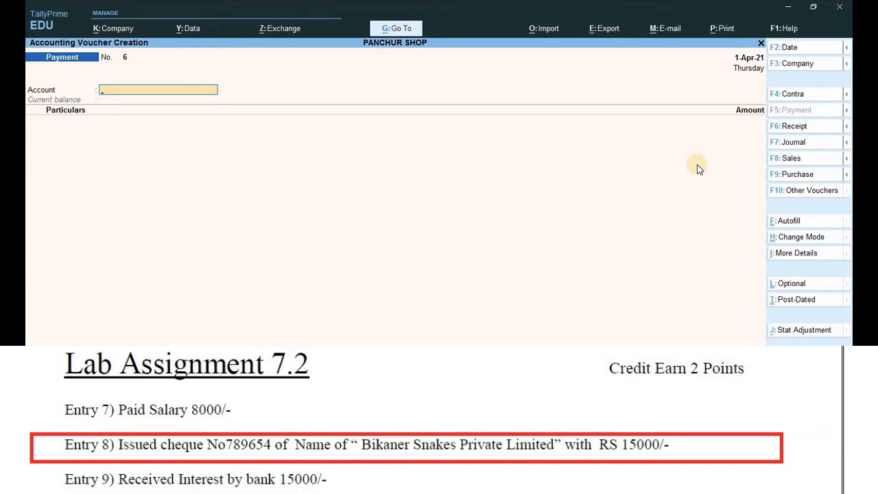
pyautogui.press('Escape')
pyautogui.press('Return')
# Open a new ledger and try to name it BIKANER SALES PVT LTD
pyautogui.press('Up')
pyautogui.press('Up')
pyautogui.press('Up')
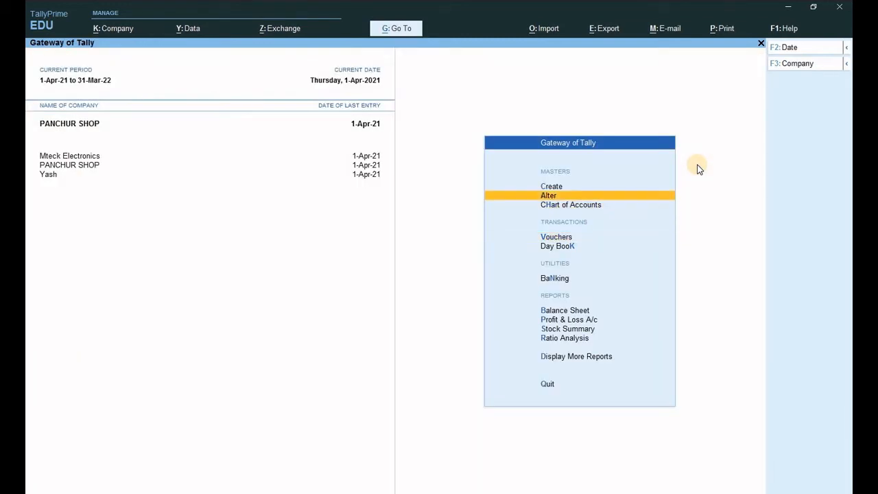
pyautogui.press('Return')
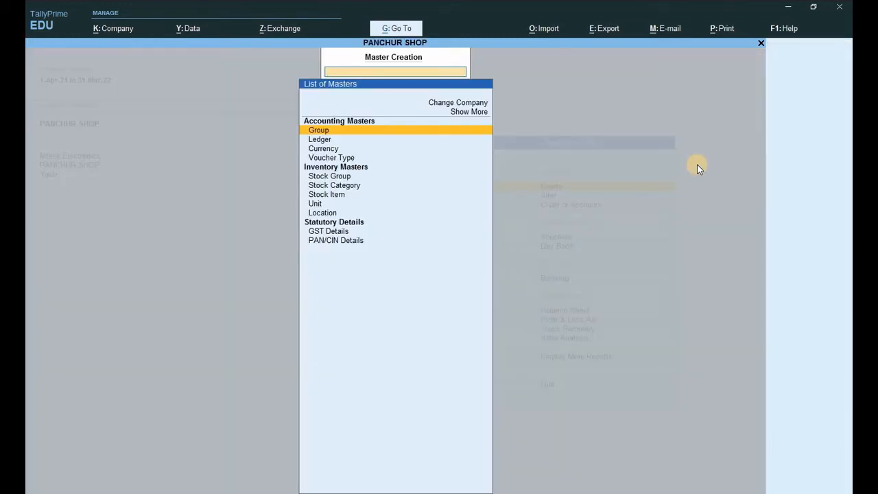
pyautogui.press('Down')
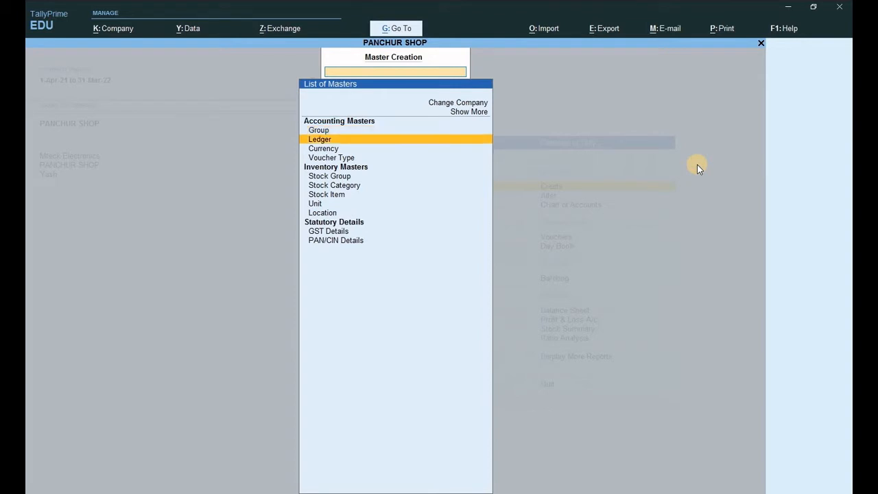
pyautogui.press('Return')
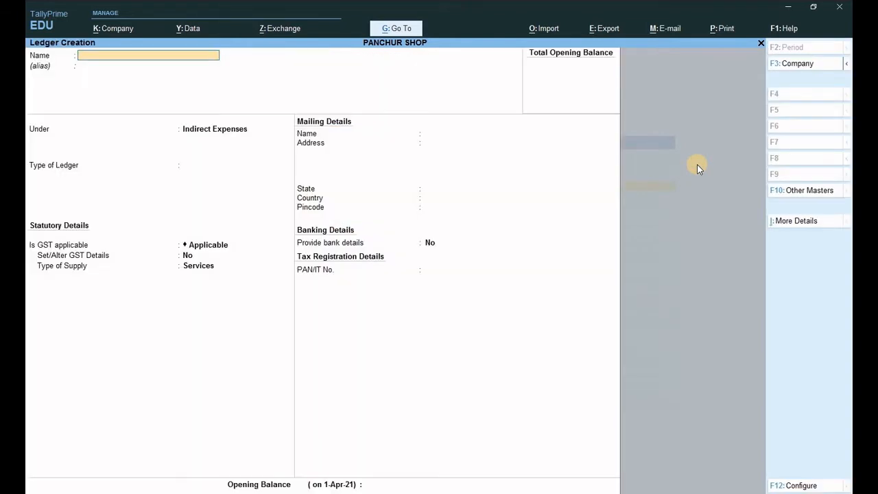
pyautogui.write('BIKANER SALES PVT LTD')
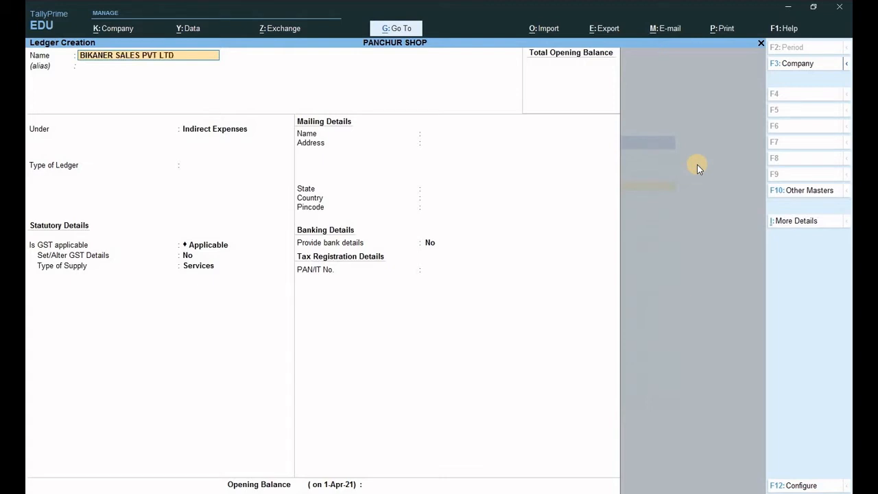
pyautogui.press('Return')
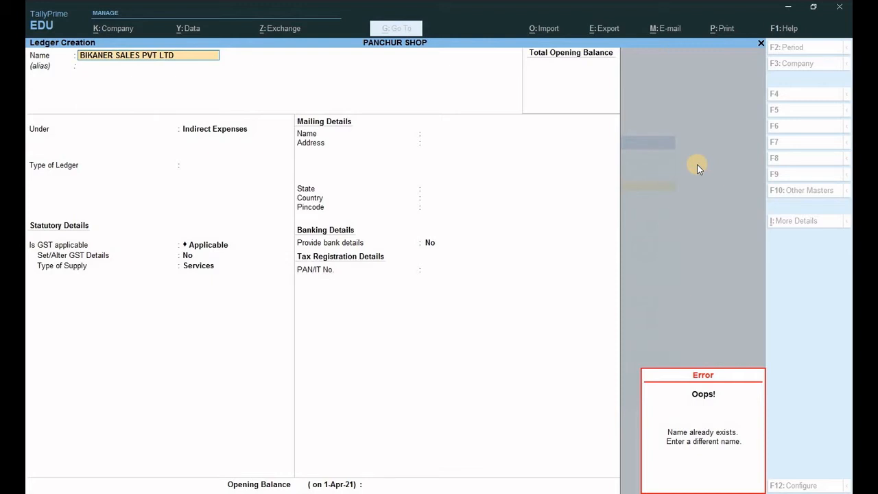
pyautogui.click(132, 52)
pyautogui.press('Escape')
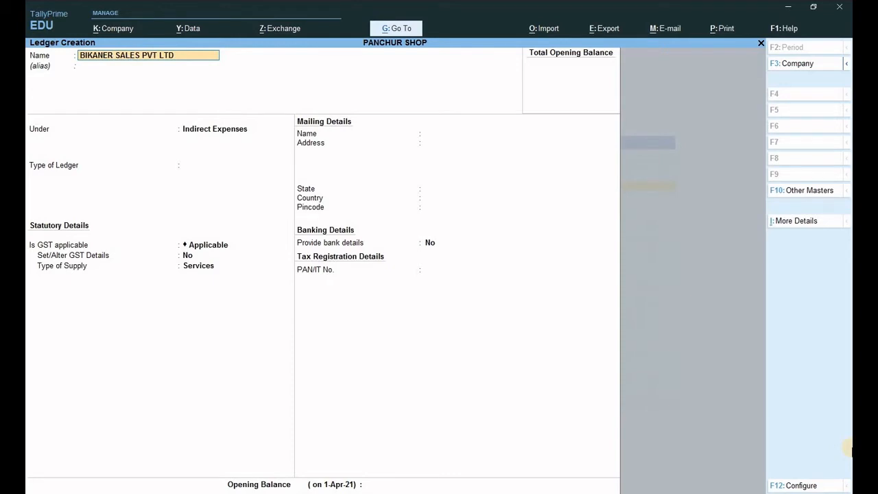
# Correct the new ledger's name to BIKANER SNAKES PVT LTD
pyautogui.press('Delete')
pyautogui.press('Delete')
pyautogui.press('Delete')
pyautogui.write('NAKES')
pyautogui.press('Return')
pyautogui.press('Return')
pyautogui.press('Return')
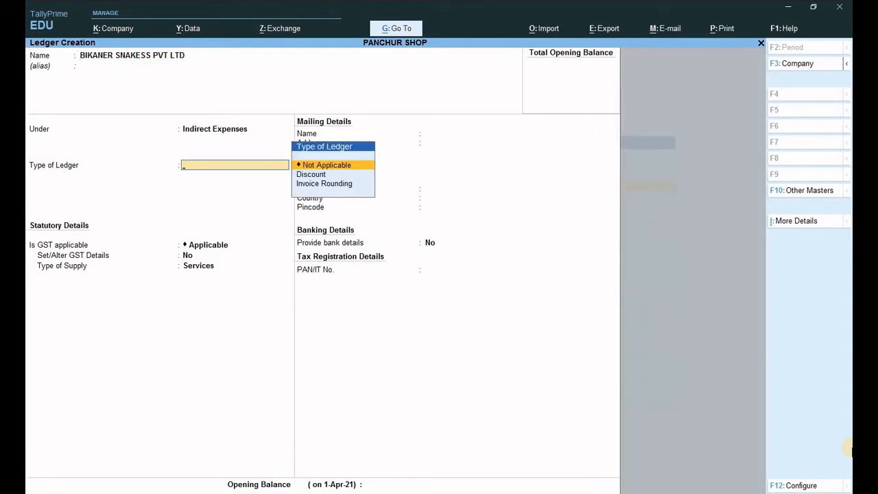
pyautogui.press('BackSpace')
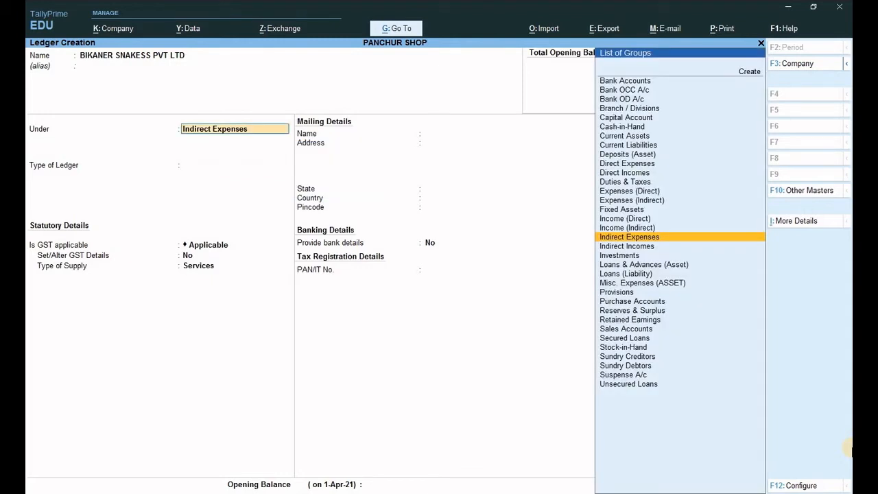
pyautogui.press('BackSpace')
pyautogui.press('BackSpace')
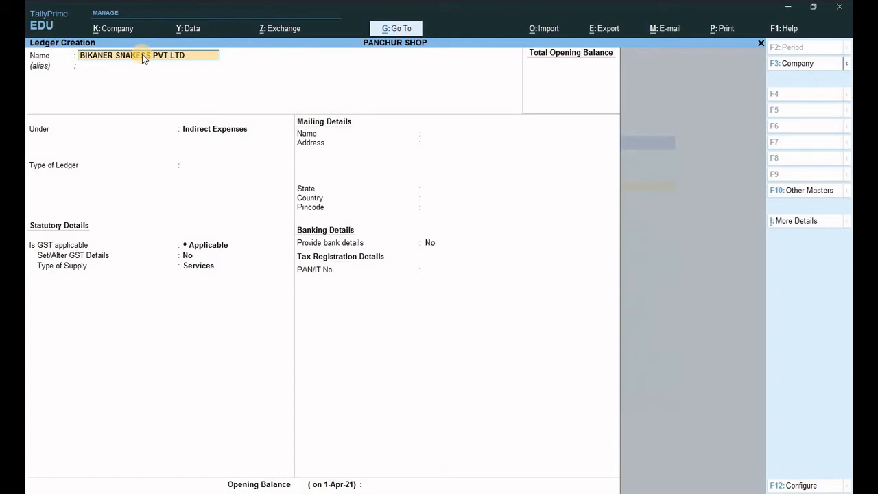
pyautogui.press('Return')
# Place the BIKANER SNAKES PVT LTD ledger under the Sundry Creditors group
pyautogui.press('Return')
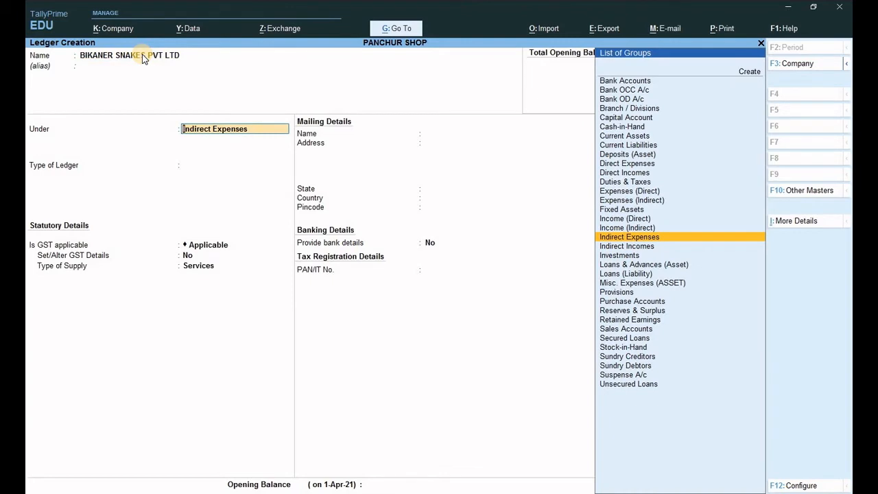
pyautogui.write('S')
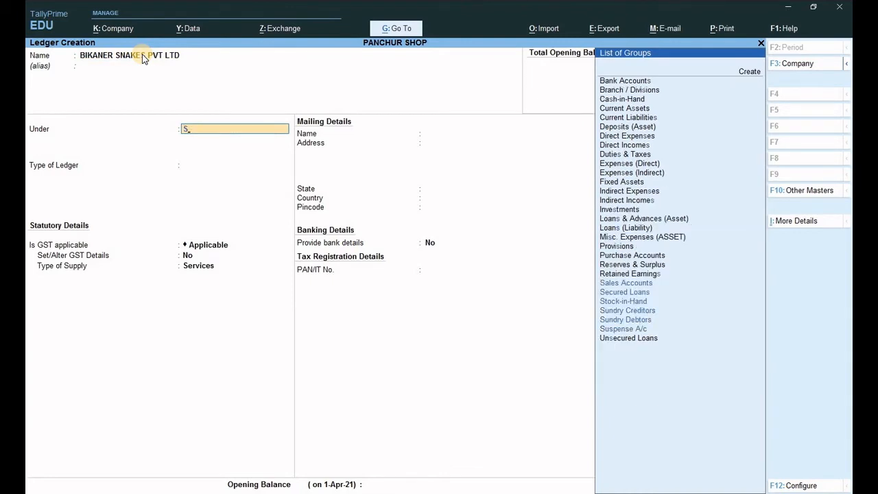
pyautogui.press('Down')
pyautogui.press('Down')
pyautogui.press('Down')
pyautogui.press('Return')
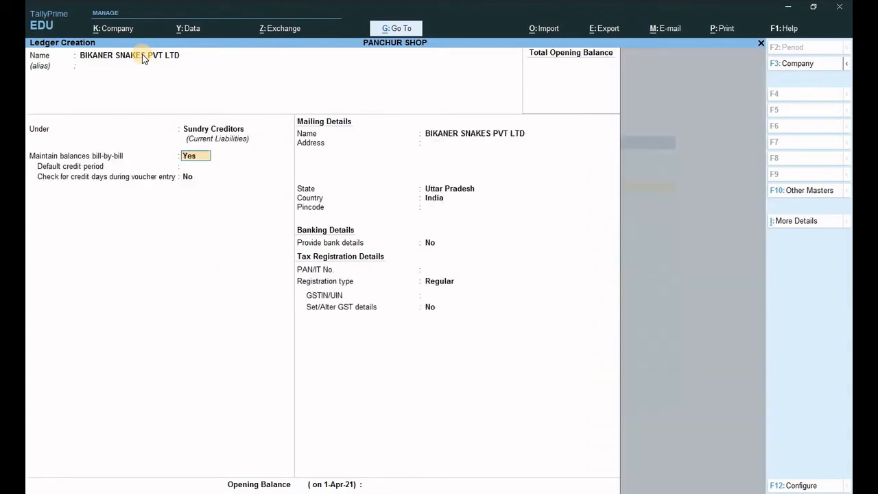
# Accept the supplier ledger's default balance, mailing, banking and tax details, save it, and return to the Gateway of Tally
pyautogui.press('Return')
pyautogui.press('Return')
pyautogui.press('Return')
pyautogui.press('Return')
pyautogui.press('Return')
pyautogui.press('Return')
pyautogui.press('Return')
pyautogui.press('Return')
pyautogui.press('Return')
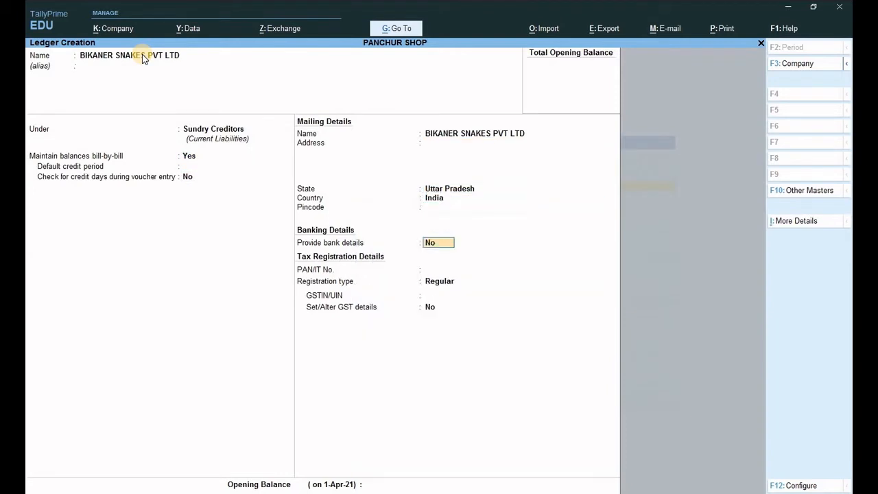
pyautogui.press('Return')
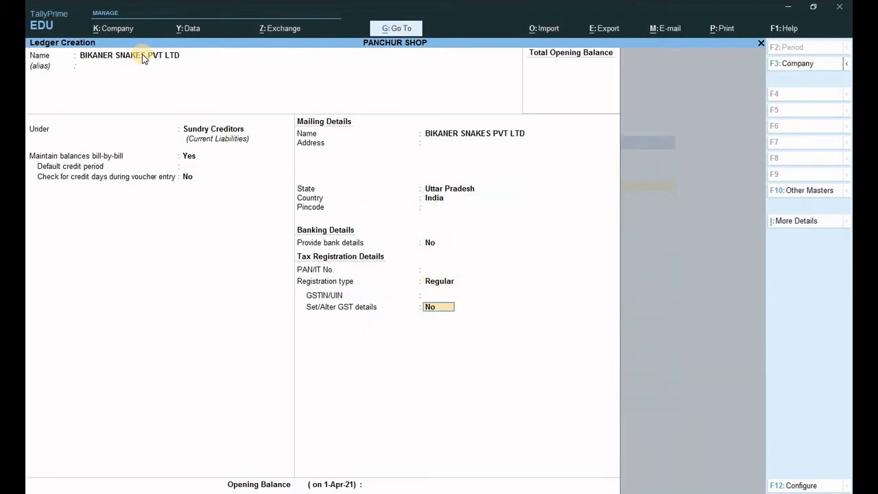
pyautogui.press('Return')
pyautogui.press('Return')
pyautogui.press('Return')
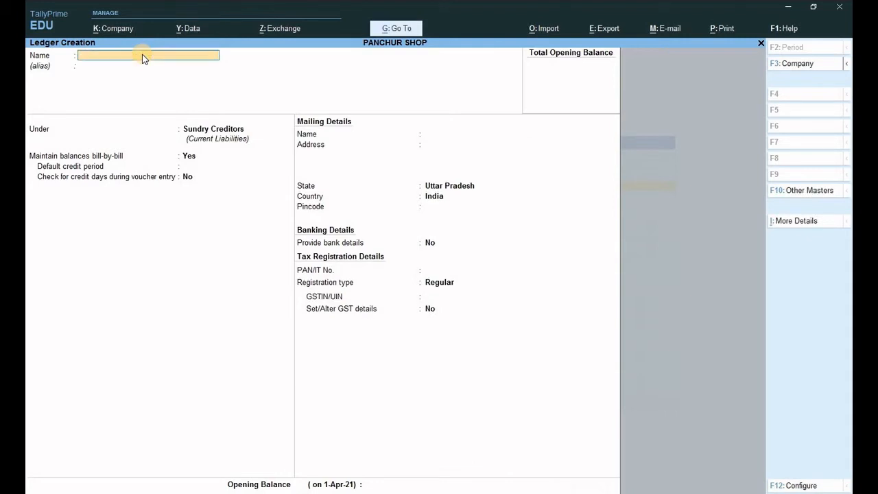
pyautogui.press('Escape')
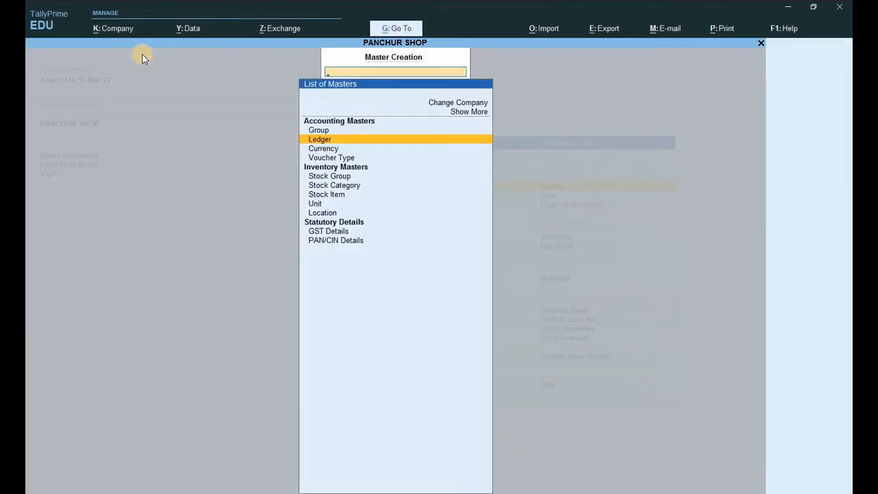
pyautogui.press('Escape')
# Start another payment voucher dated 1-Apr-21 with Bank as the paying account
pyautogui.press('v')
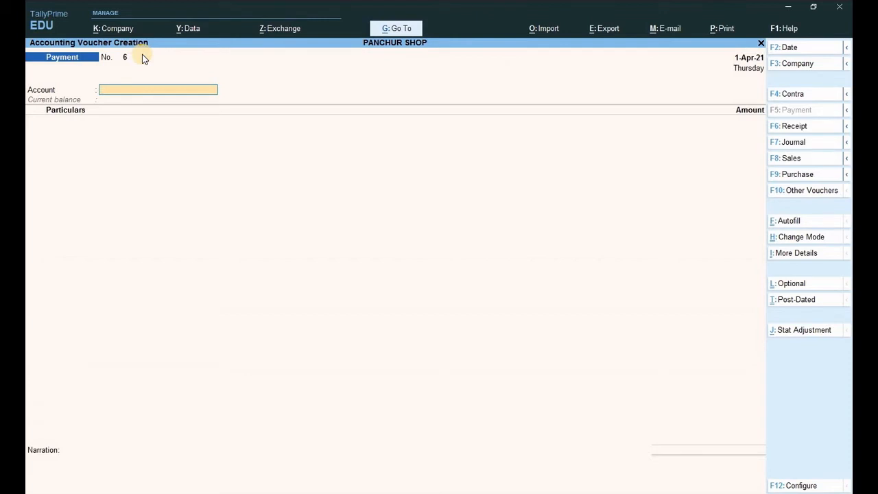
pyautogui.write('B')
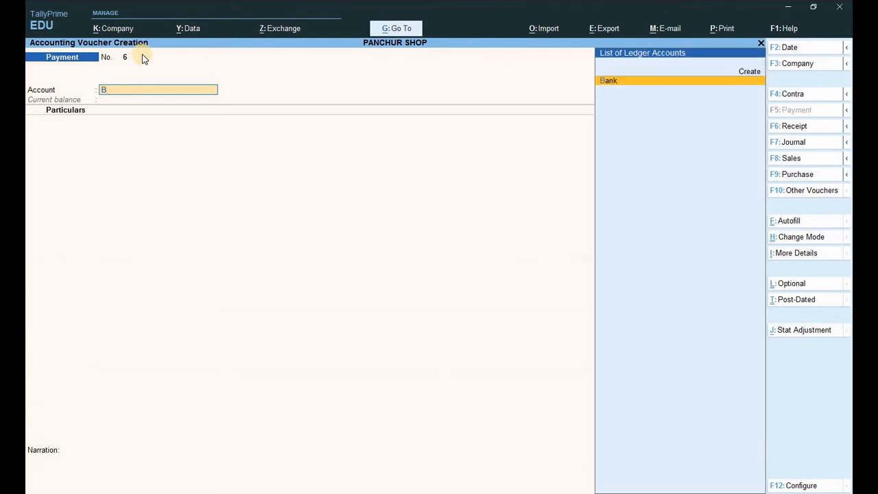
pyautogui.press('Return')
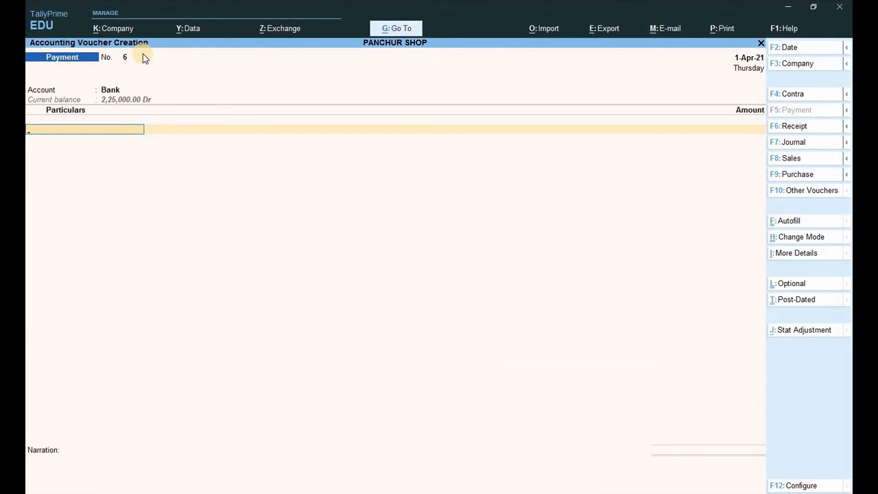
# Enter BIKANER SNAKES PVT LTD as the paid party with an amount of 15,000, allocated On Account
pyautogui.write('BIK')
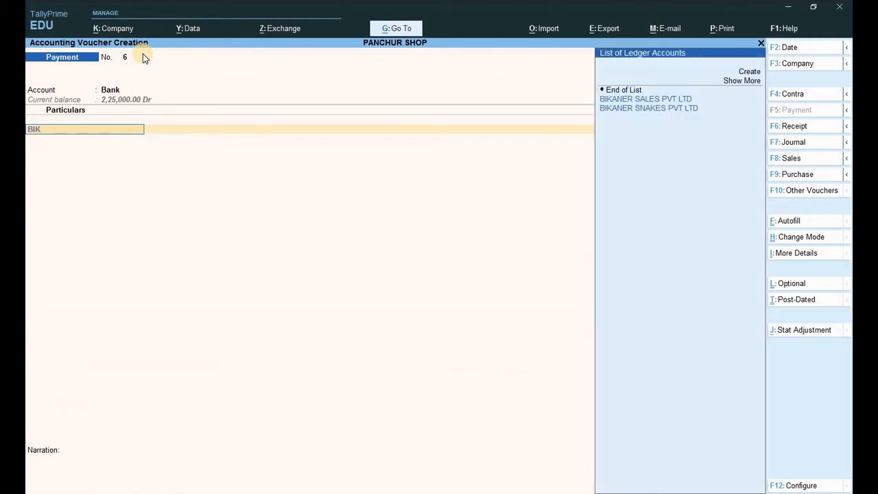
pyautogui.press('Down')
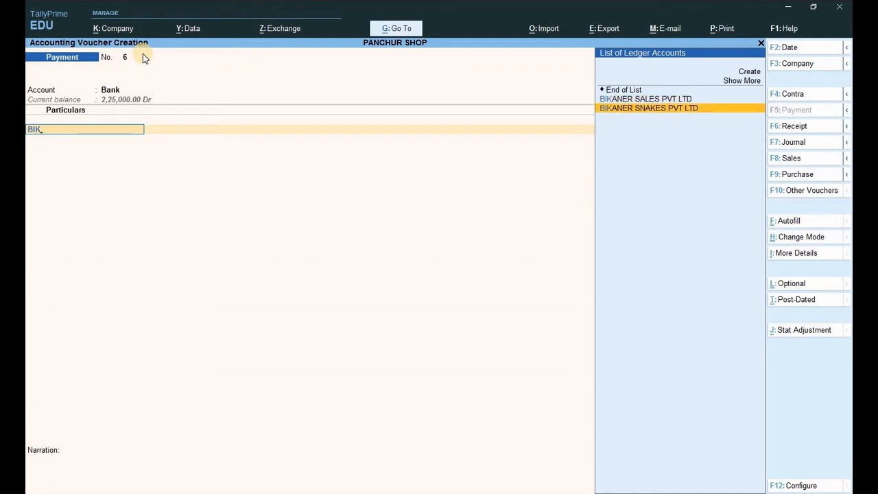
pyautogui.press('Return')
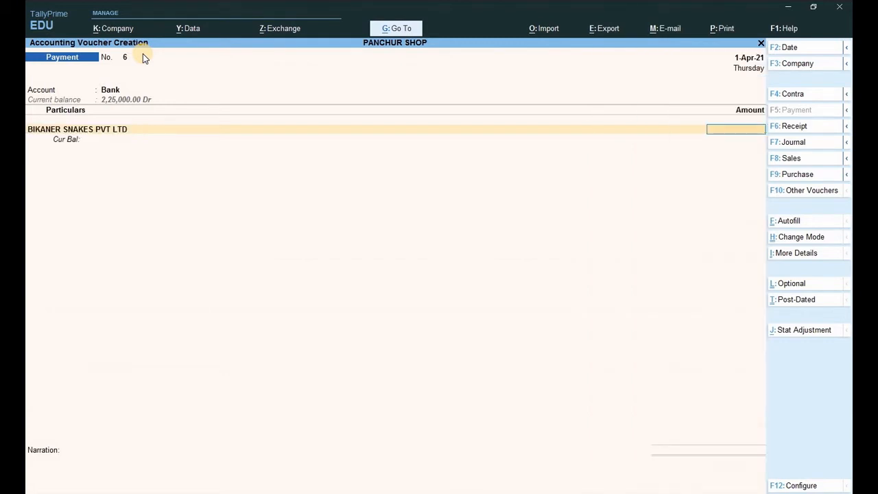
pyautogui.write('15,000')
pyautogui.press('Return')
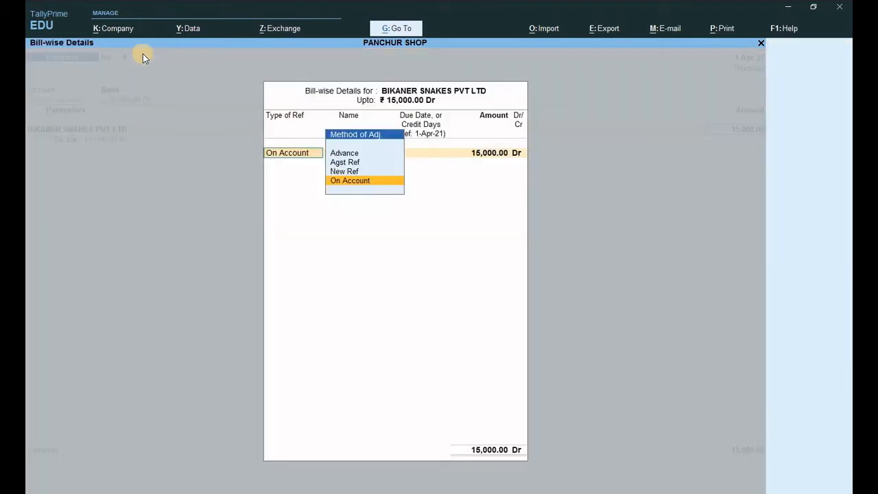
pyautogui.press('Return')
pyautogui.press('Return')
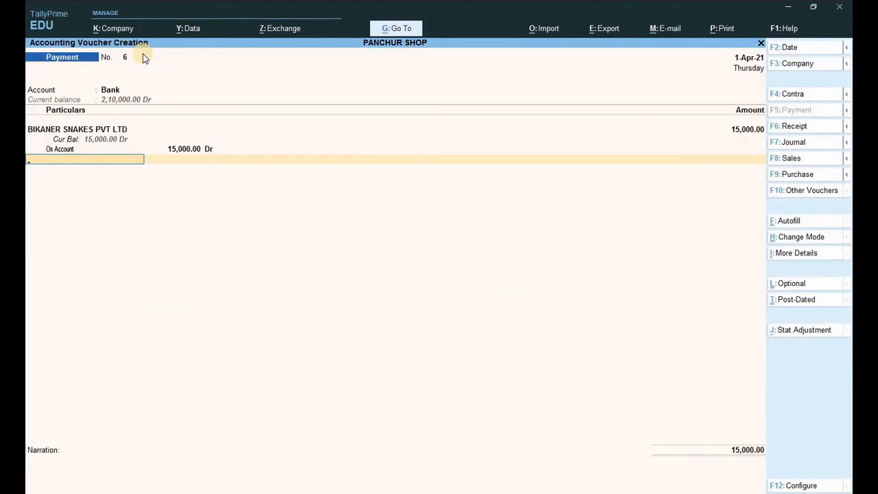
# Review the BIKANER SNAKES PVT LTD entry, including its amount and bill-wise adjustment method
pyautogui.press('BackSpace')
pyautogui.press('BackSpace')
pyautogui.press('BackSpace')
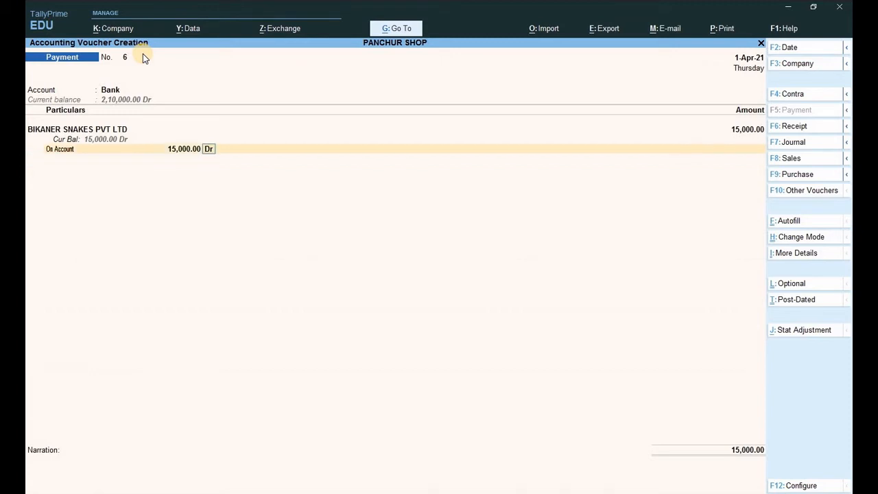
pyautogui.press('BackSpace')
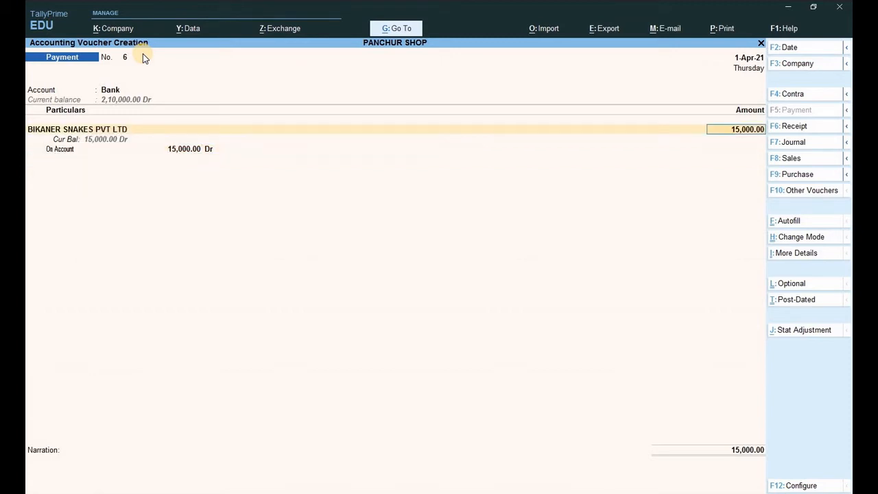
pyautogui.press('BackSpace')
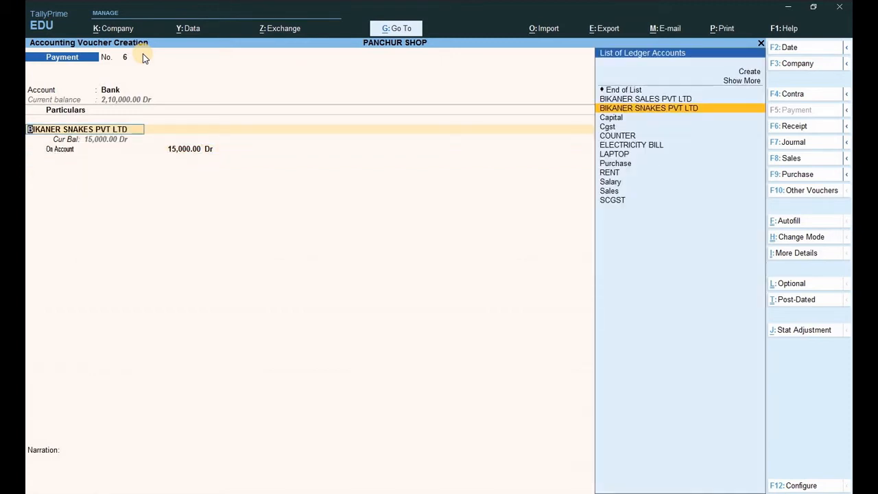
pyautogui.press('Return')
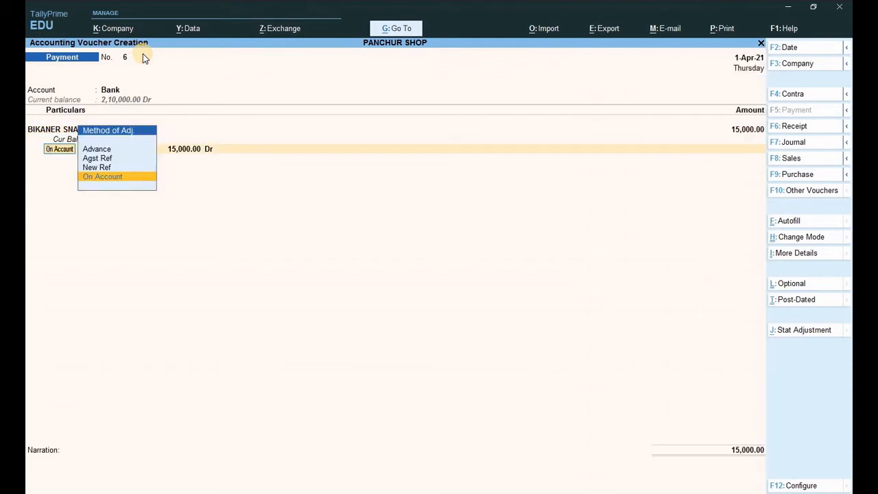
pyautogui.press('Return')
pyautogui.press('Return')
pyautogui.press('Return')
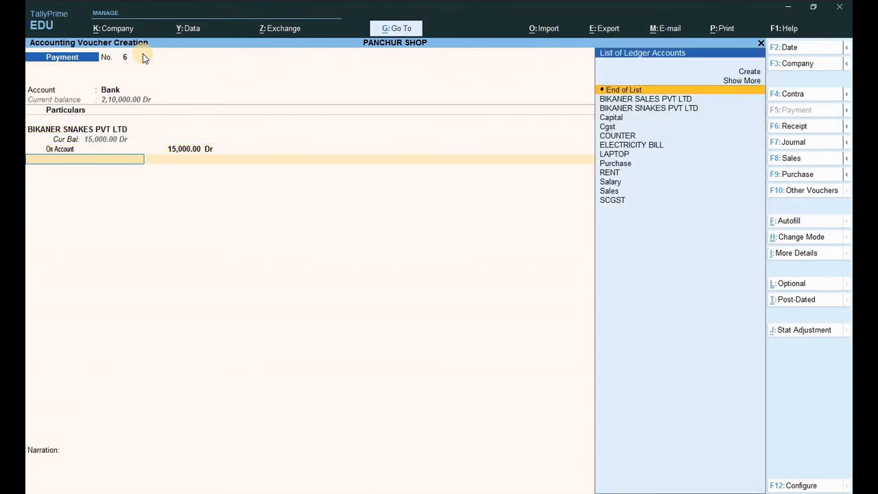
# Allocate the bank payment to cheque number 789654 with no cheque range, and save the voucher without a narration
pyautogui.press('Return')
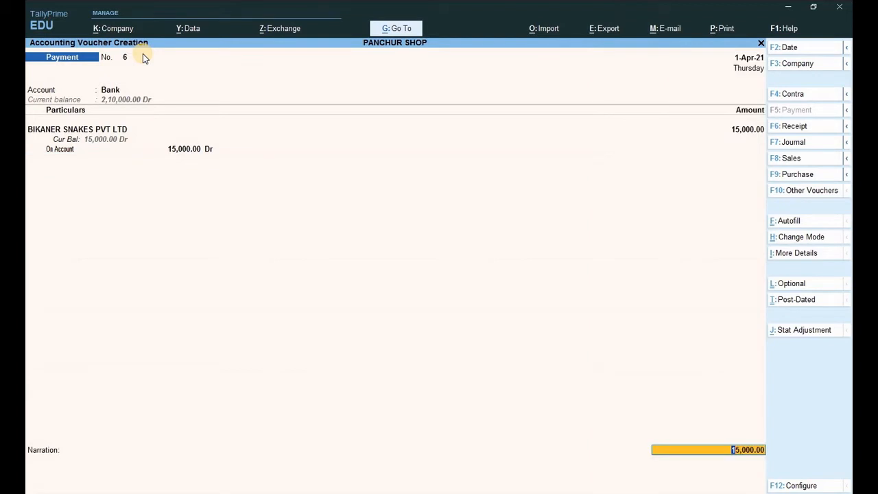
pyautogui.press('Return')
pyautogui.press('Return')
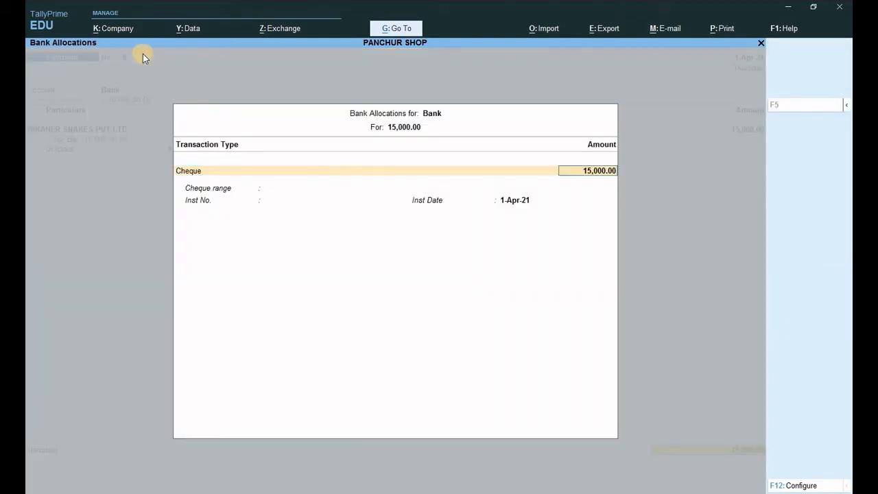
pyautogui.press('Return')
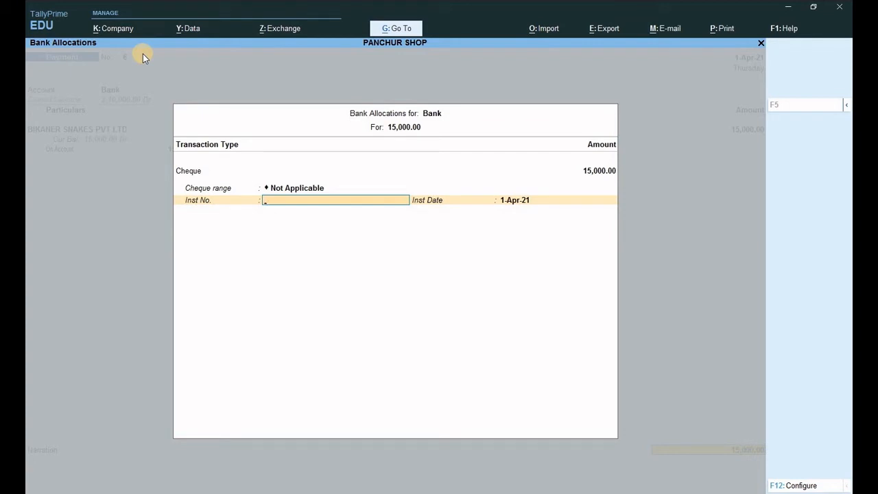
pyautogui.write('789654')
pyautogui.press('Return')
pyautogui.press('Return')
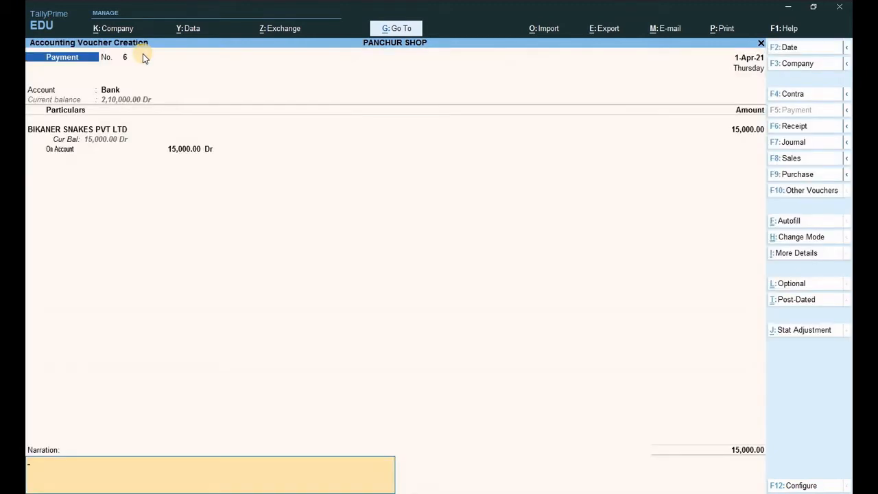
pyautogui.press('Return')
pyautogui.press('Return')
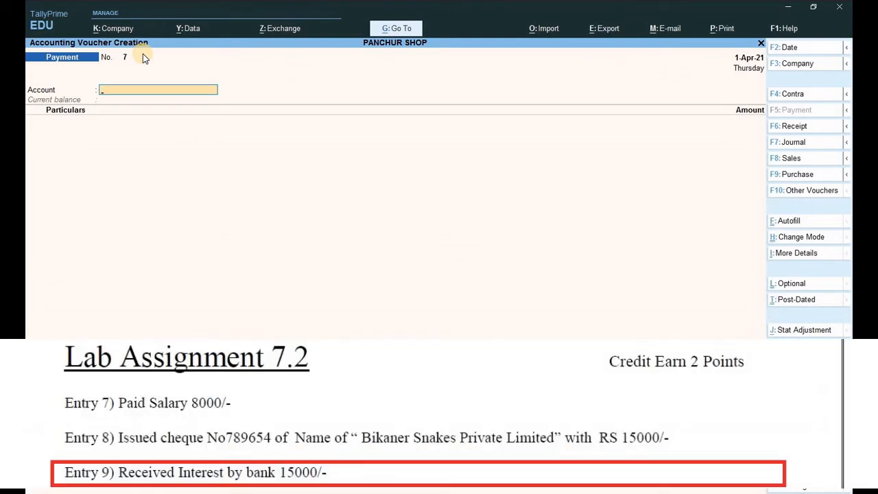
# Leave voucher entry and start creating a new ledger
pyautogui.press('Escape')
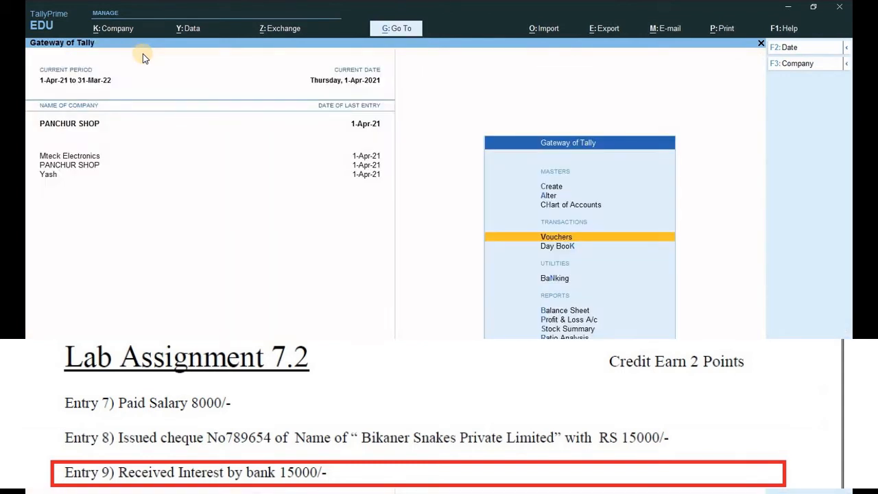
pyautogui.press('c')
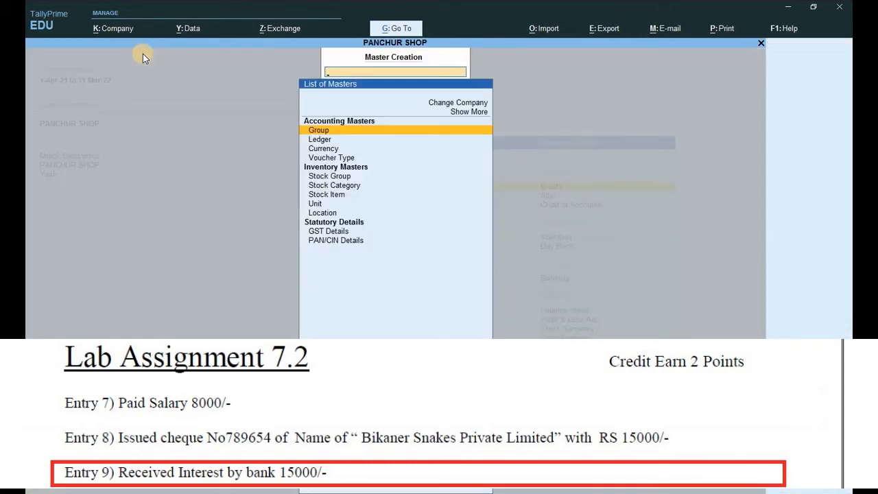
pyautogui.press('Down')
pyautogui.press('Return')
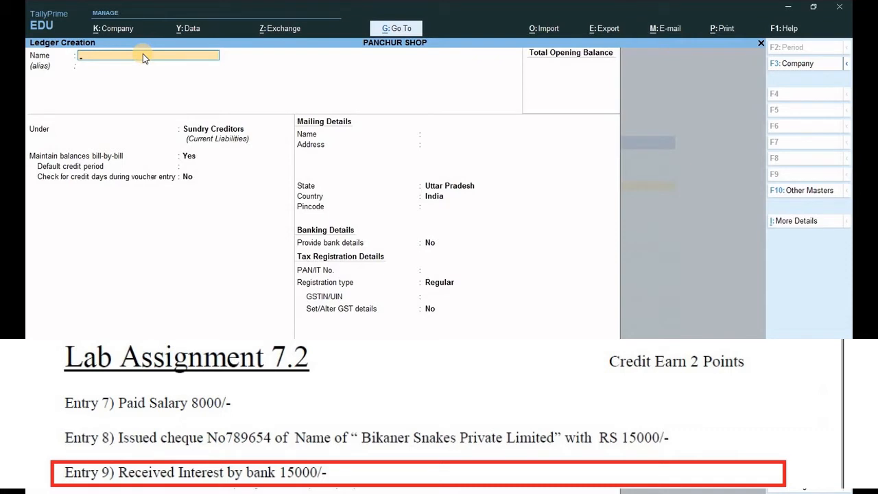
# Name the new ledger INT RECD and place it under the Indirect Incomes group
pyautogui.write('INT RECD')
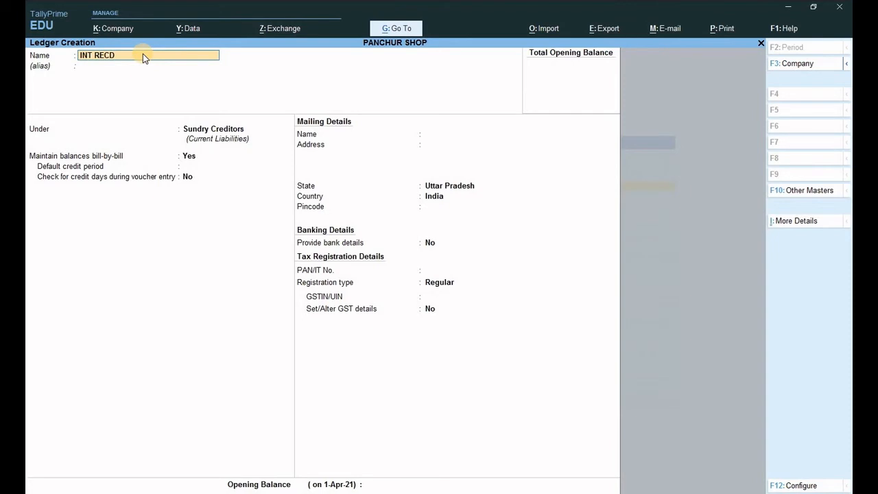
pyautogui.press('Return')
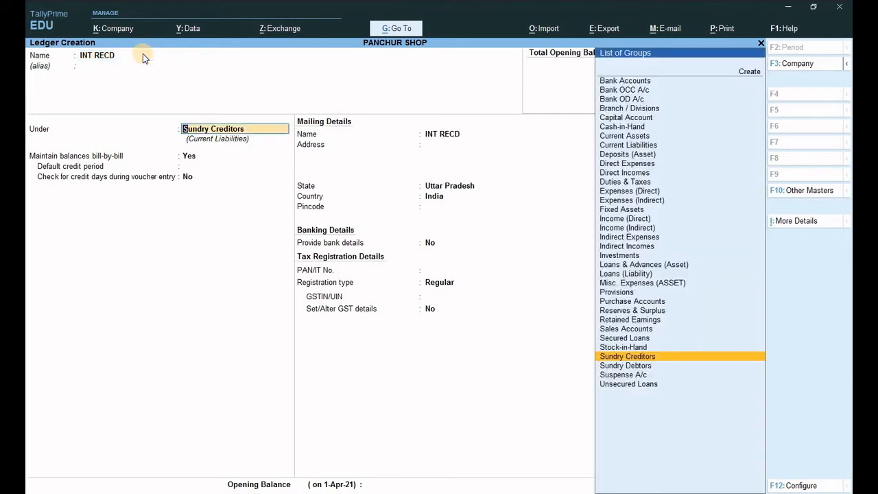
pyautogui.write('I')
pyautogui.press('Down')
pyautogui.press('Down')
pyautogui.press('Down')
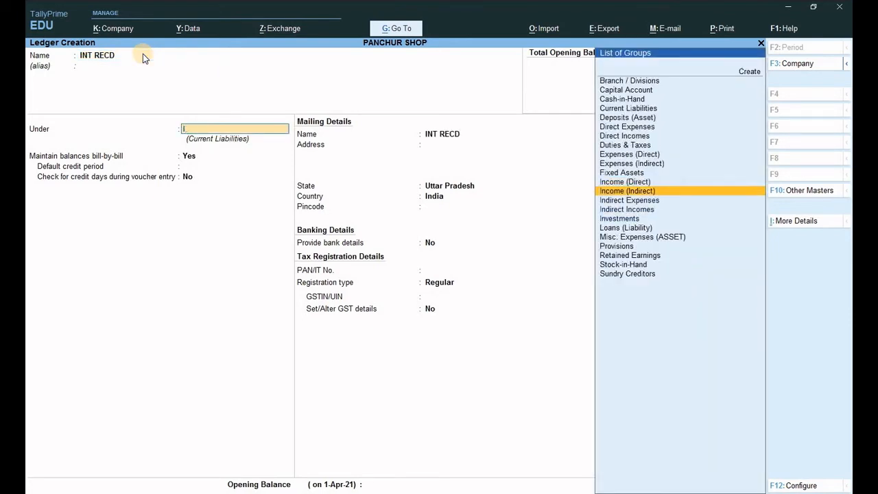
pyautogui.press('Return')
# Save the INT RECD ledger with its default type and GST settings, and leave master creation
pyautogui.press('Return')
pyautogui.press('Return')
pyautogui.press('Return')
pyautogui.press('Return')
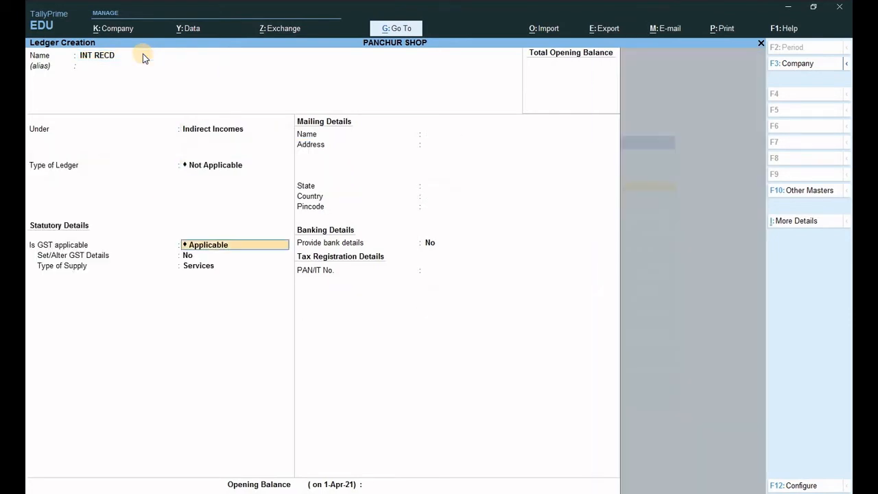
pyautogui.press('Return')
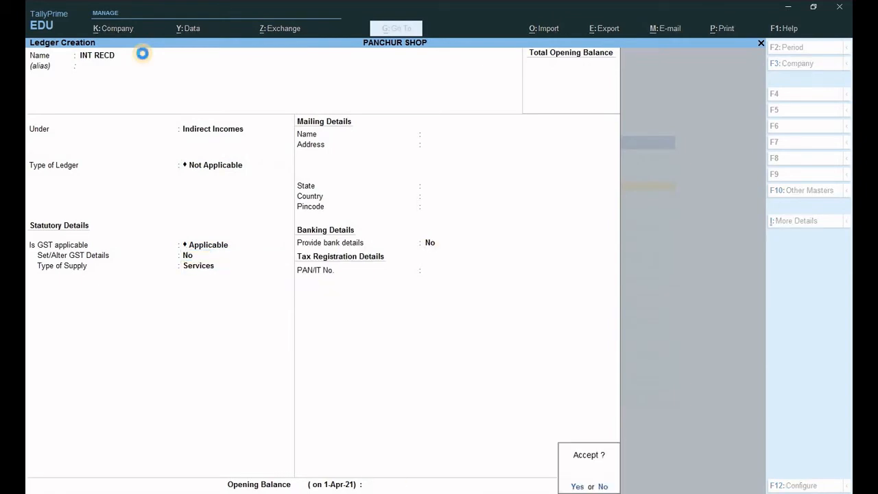
pyautogui.press('Return')
pyautogui.press('Escape')
pyautogui.press('Return')
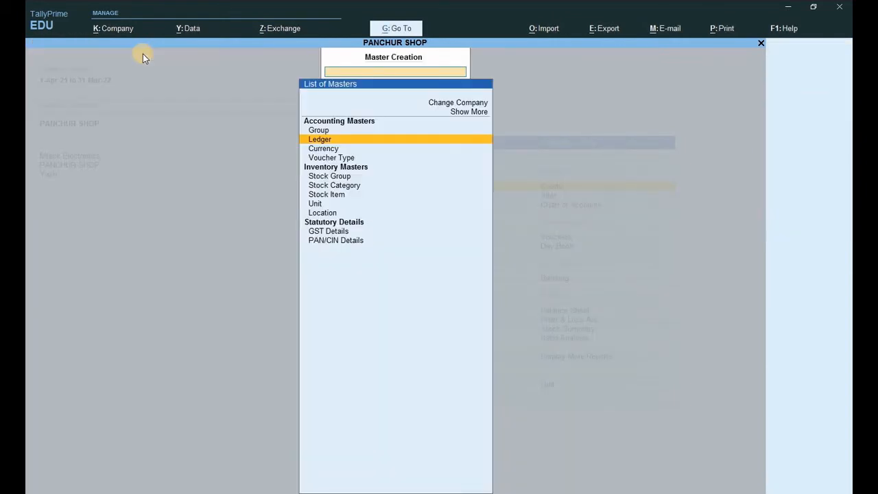
pyautogui.press('Escape')
# Start a receipt voucher with Bank as the account and INT RECD as the particulars ledger
pyautogui.press('v')
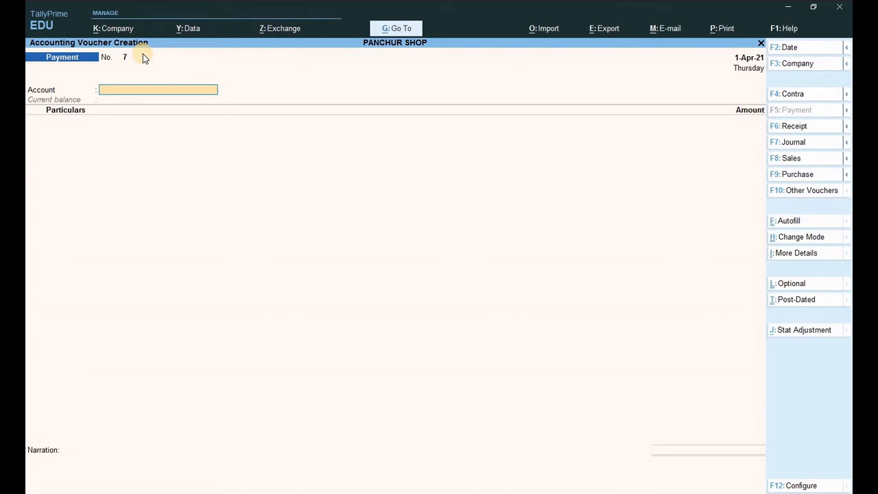
pyautogui.press('F6')
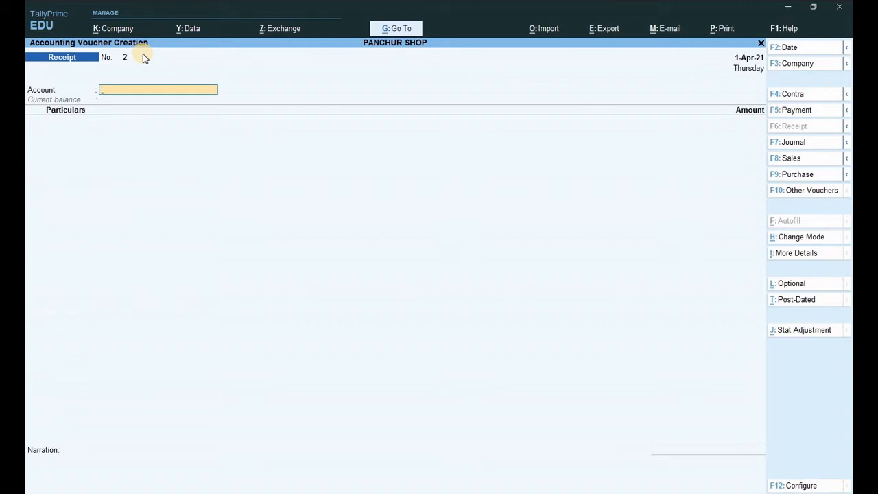
pyautogui.write('BA')
pyautogui.press('Return')
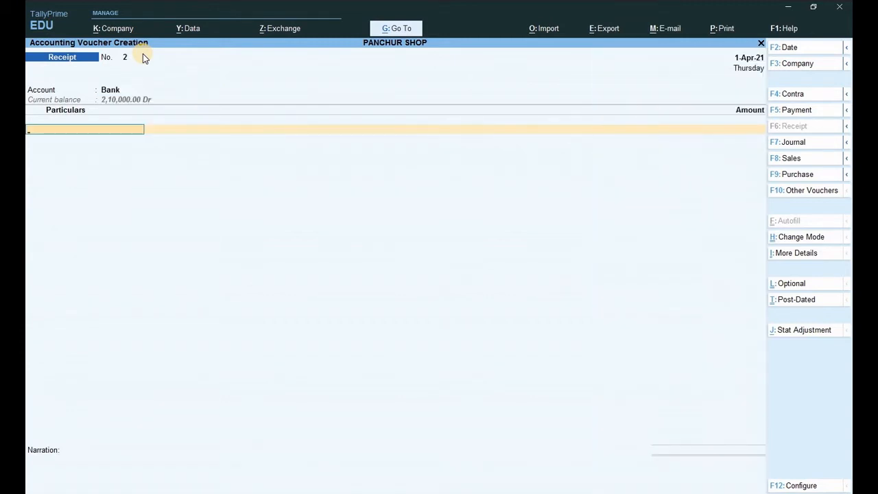
pyautogui.write('RE')
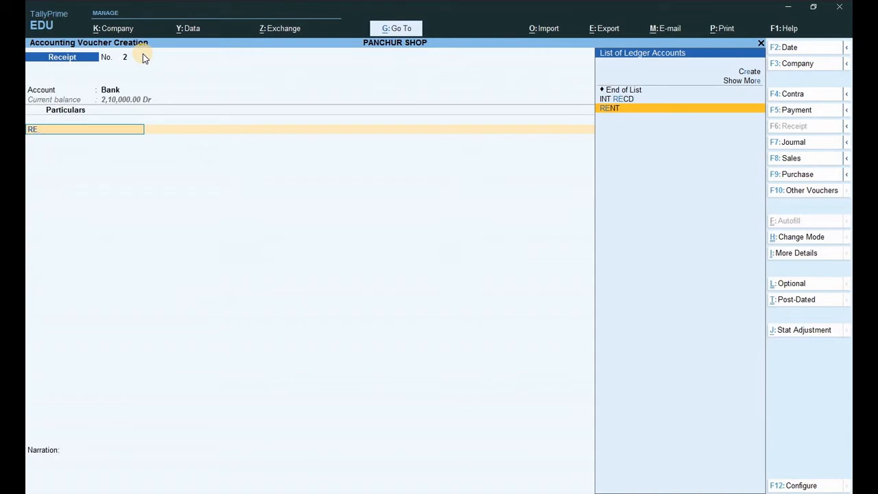
pyautogui.press('Up')
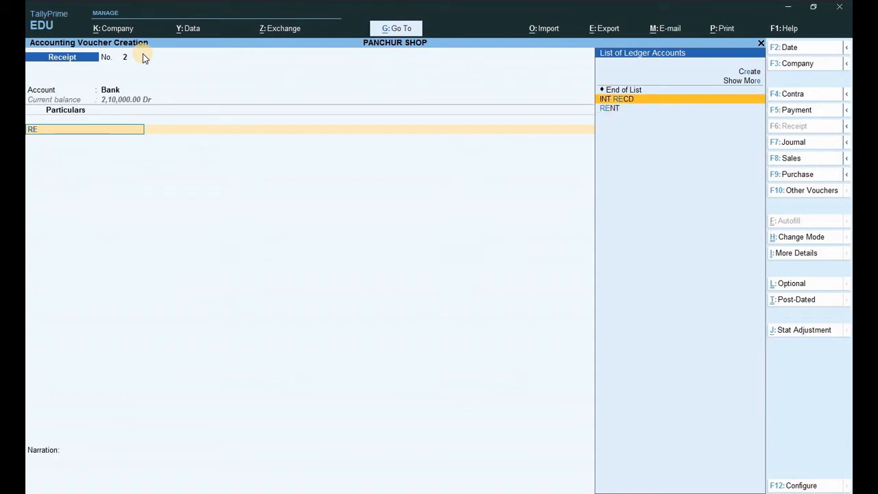
pyautogui.press('Return')
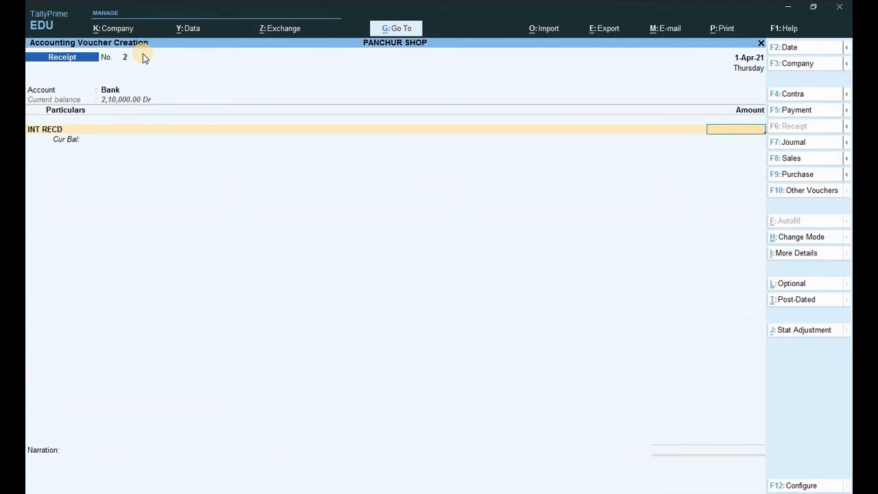
# Enter 15000 for INT RECD, accept the Cheque/DD bank allocation, and save the receipt without a narration
pyautogui.write('150000')
pyautogui.press('BackSpace')
pyautogui.press('Return')
pyautogui.press('Return')
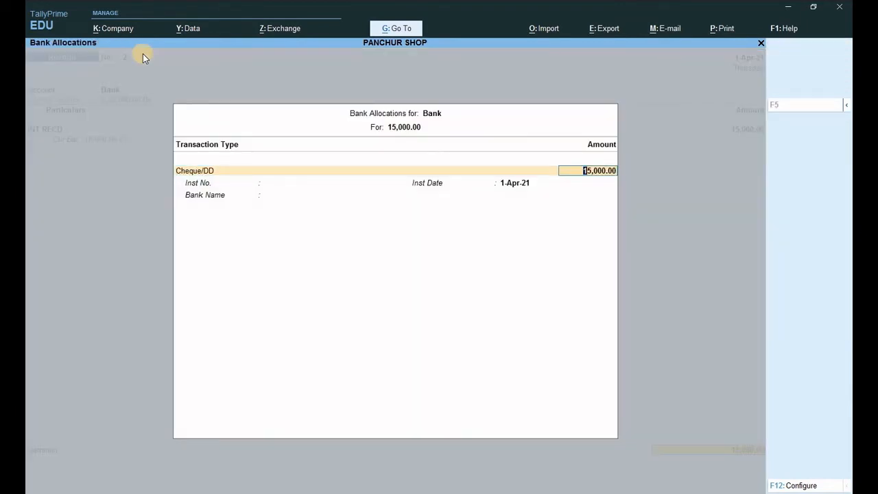
pyautogui.press('Return')
pyautogui.press('Return')
pyautogui.press('Return')
pyautogui.press('Return')
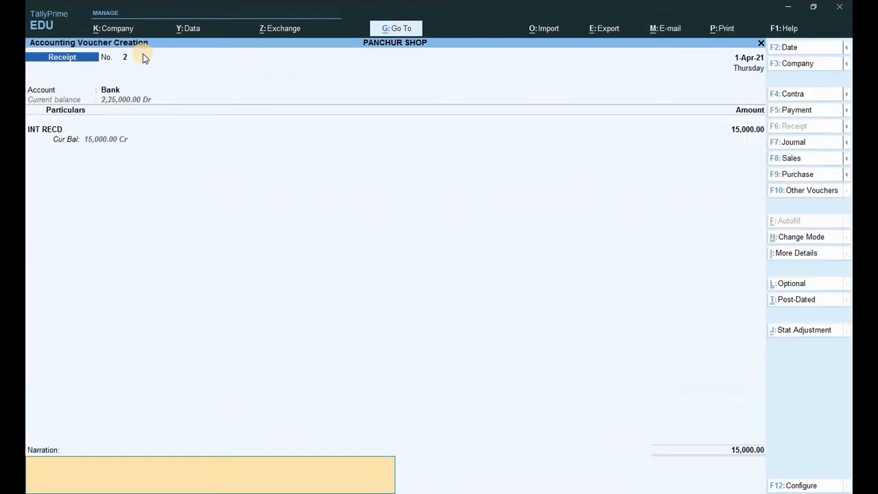
pyautogui.press('Return')
pyautogui.press('Return')
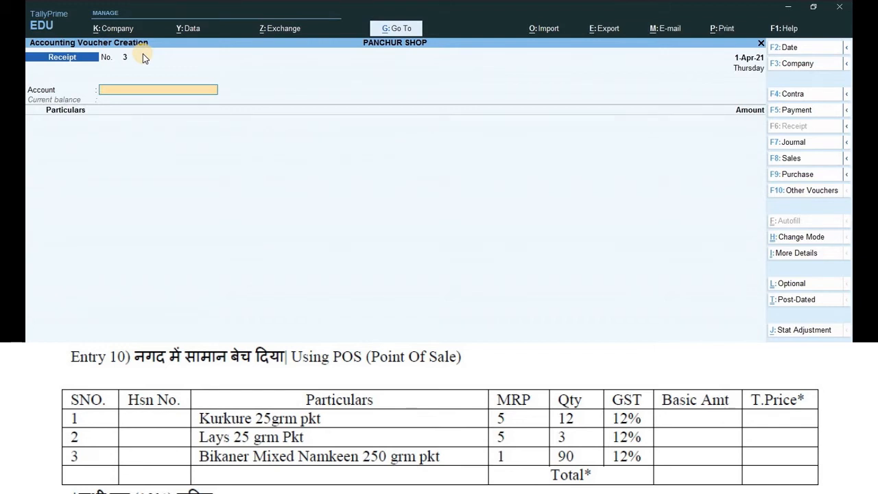
pyautogui.press('Escape')
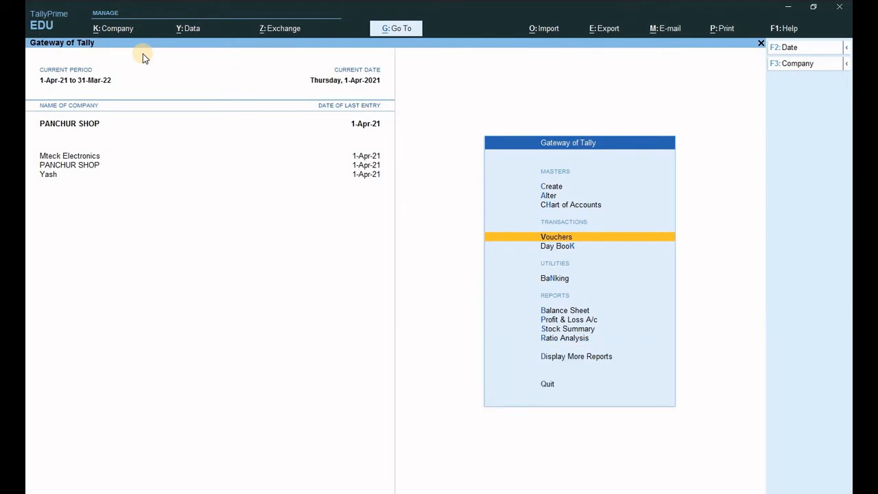
pyautogui.press('Return')
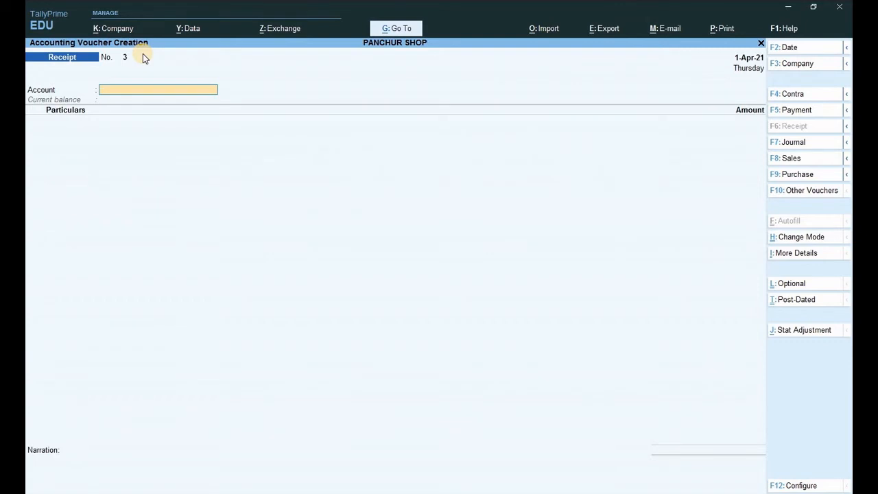
pyautogui.press('Escape')
pyautogui.press('y')
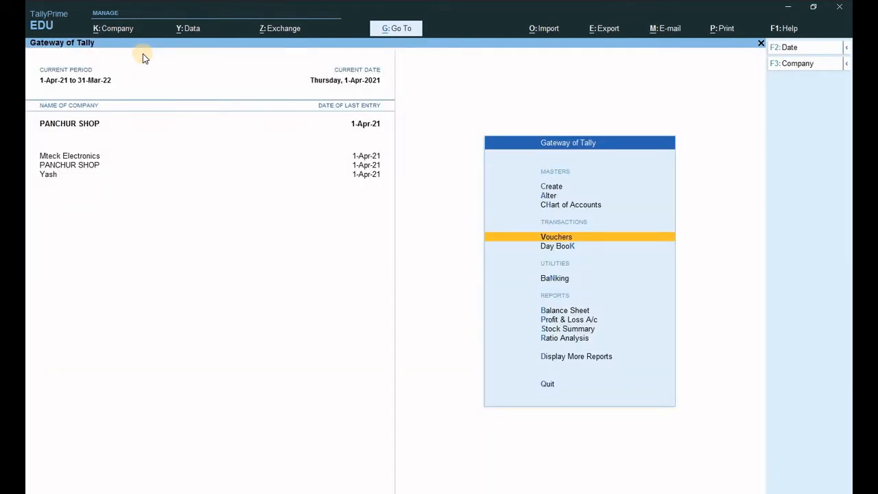
# Bring up the list of voucher types for master alteration
pyautogui.press('Up')
pyautogui.press('Up')
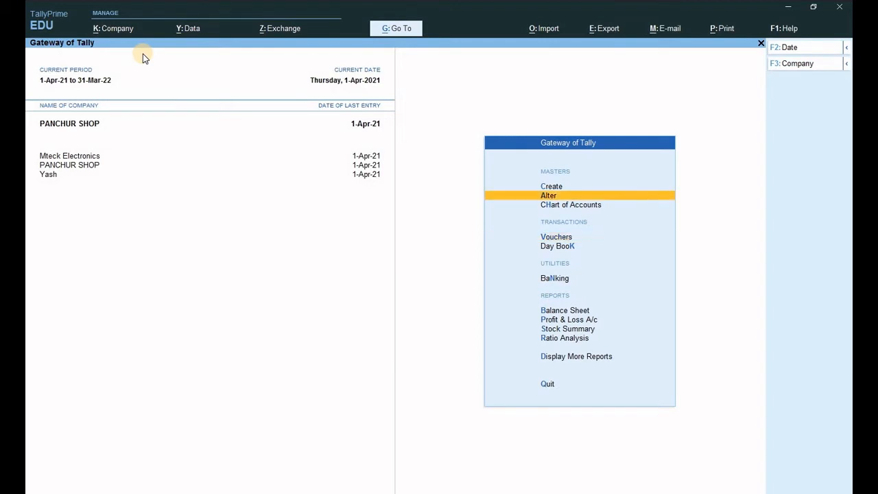
pyautogui.press('Return')
pyautogui.press('Down')
pyautogui.press('Down')
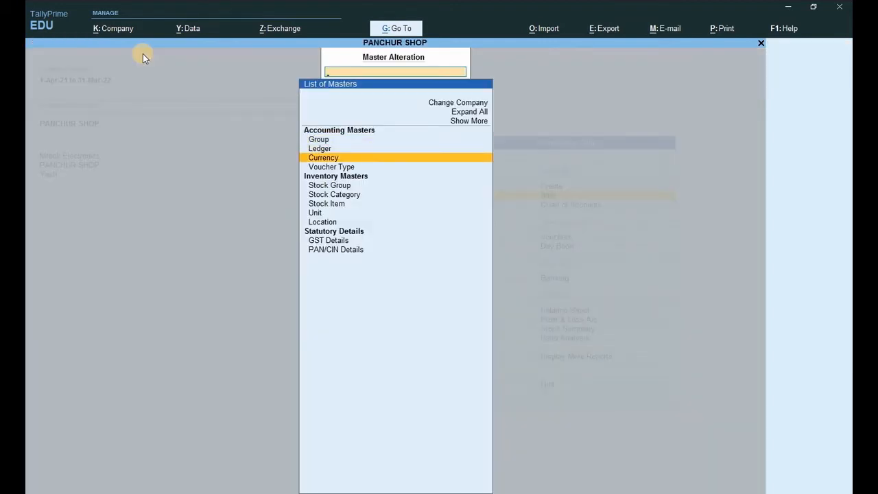
pyautogui.press('Down')
pyautogui.press('Down')
pyautogui.press('Up')
pyautogui.press('Return')
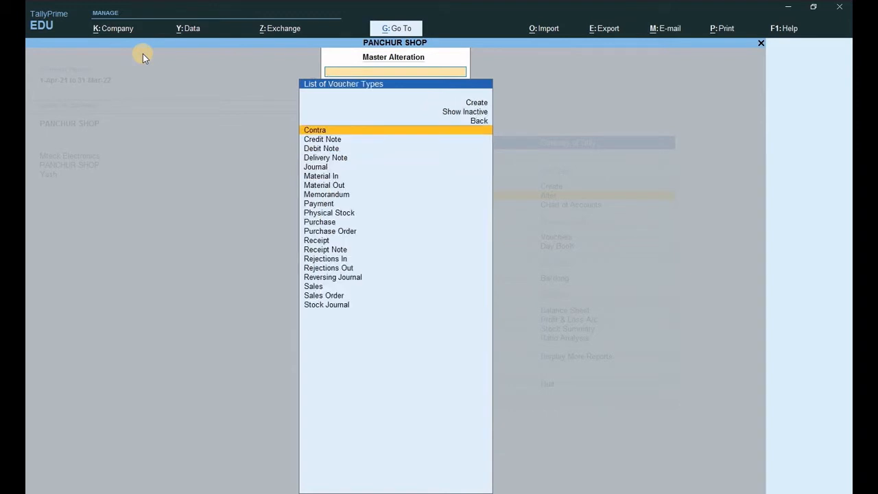
# Open the Sales voucher type for alteration
pyautogui.press('Down')
pyautogui.press('Down')
pyautogui.press('Down')
pyautogui.press('Down')
pyautogui.press('Down')
pyautogui.press('Down')
pyautogui.press('Down')
pyautogui.press('Down')
pyautogui.press('Down')
pyautogui.press('Down')
pyautogui.press('Down')
pyautogui.press('Down')
pyautogui.press('Down')
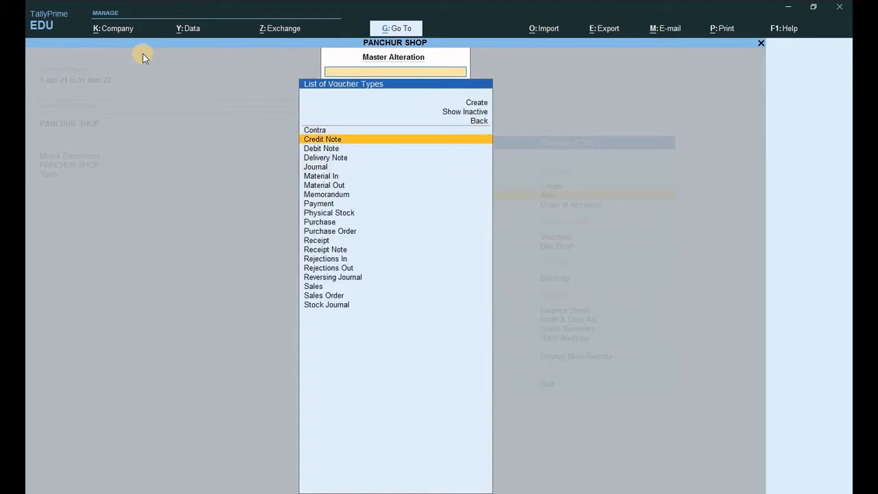
pyautogui.press('Down')
pyautogui.press('Down')
pyautogui.press('Down')
pyautogui.press('Down')
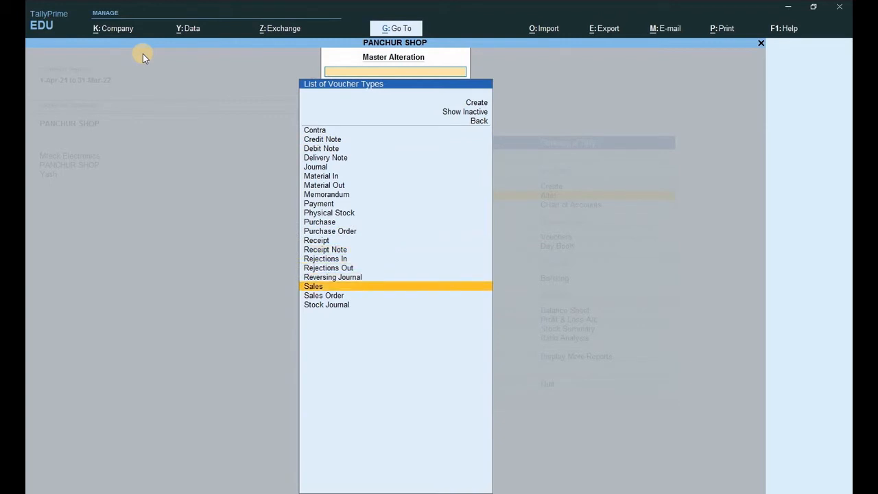
pyautogui.press('Return')
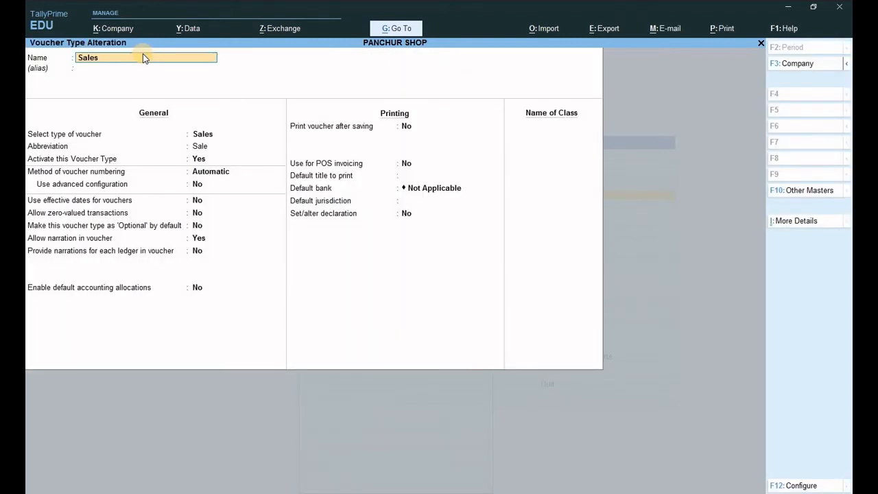
# Rename the Sales voucher type as POS, keep its other settings, save it, and leave master alteration
pyautogui.write('POS')
pyautogui.press('Return')
pyautogui.press('Return')
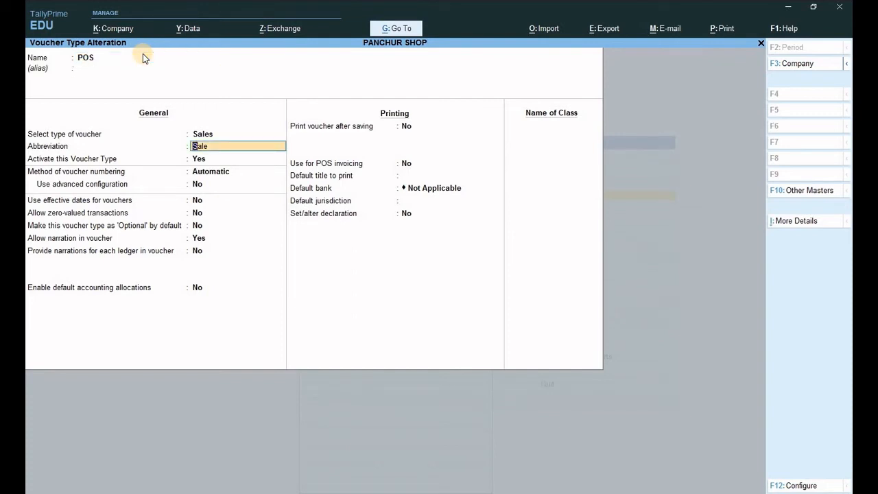
pyautogui.press('Return')
pyautogui.press('Return')
pyautogui.press('Return')
pyautogui.press('Return')
pyautogui.press('Return')
pyautogui.press('Return')
pyautogui.press('Return')
pyautogui.press('Return')
pyautogui.press('Return')
pyautogui.press('Return')
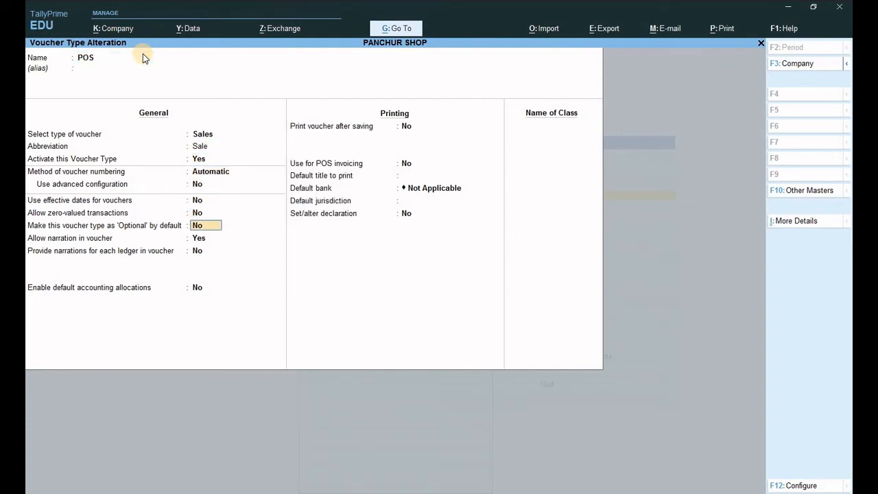
pyautogui.press('Return')
pyautogui.press('Return')
pyautogui.press('Return')
pyautogui.press('Return')
pyautogui.press('Return')
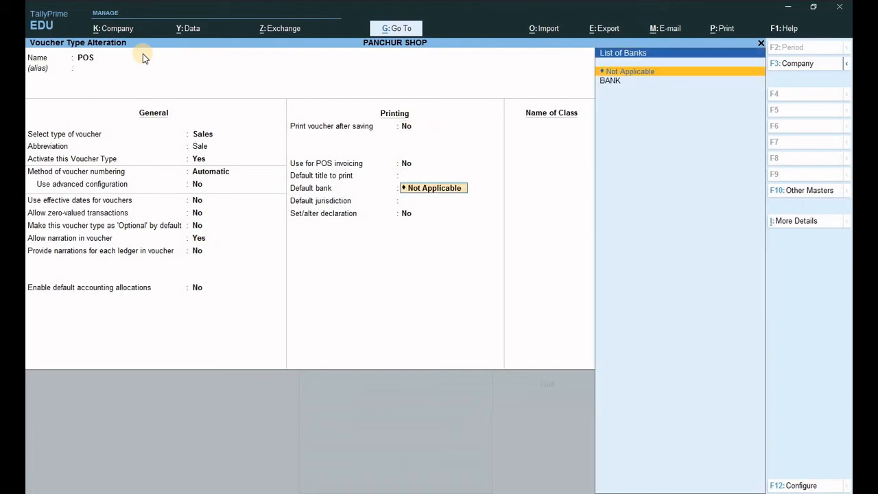
pyautogui.press('Return')
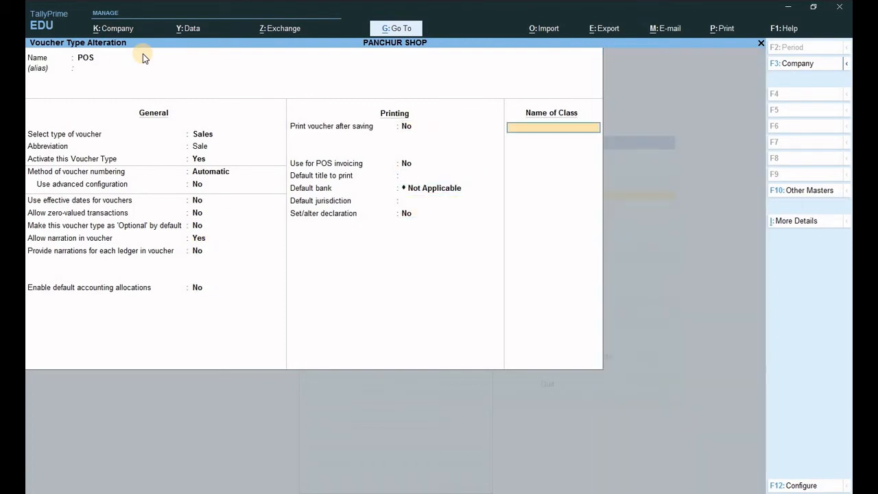
pyautogui.press('Return')
pyautogui.press('Return')
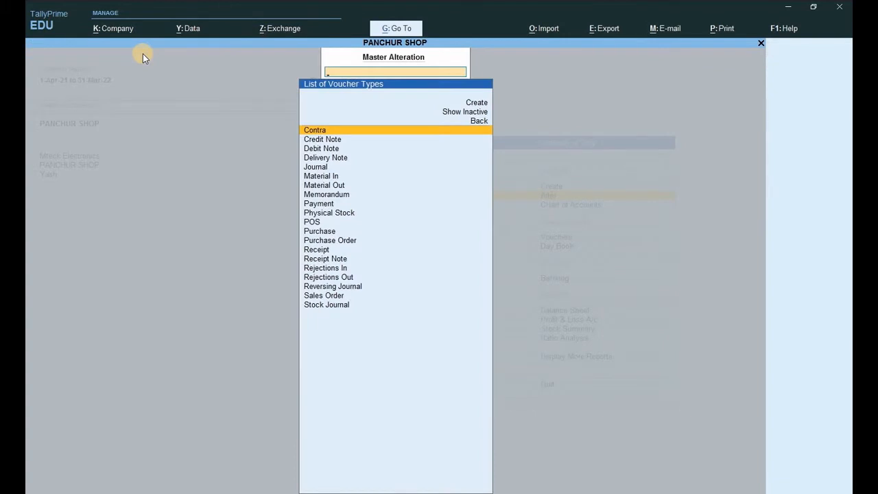
pyautogui.press('Escape')
pyautogui.press('Escape')
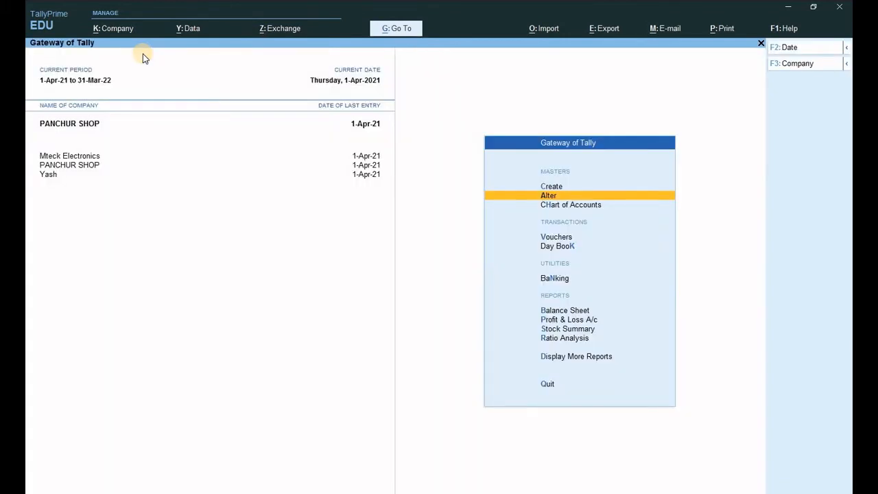
# Start a POS sales voucher in Item Invoice mode
pyautogui.press('v')
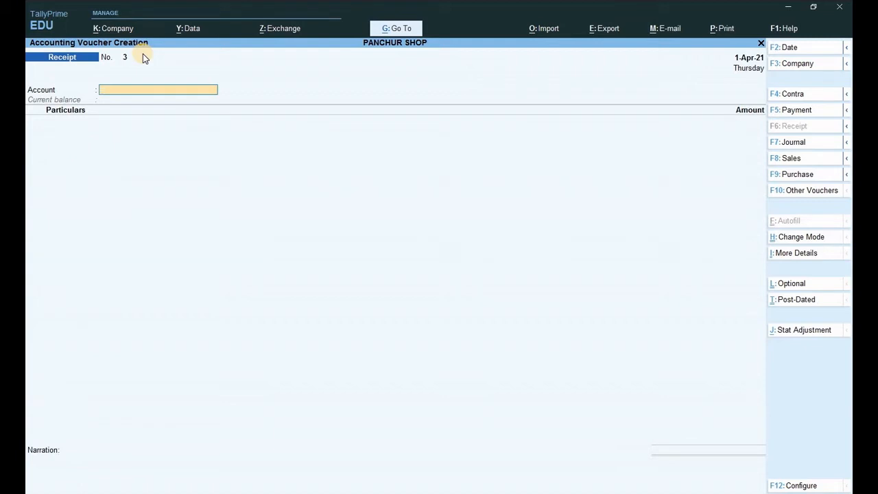
pyautogui.press('F8')
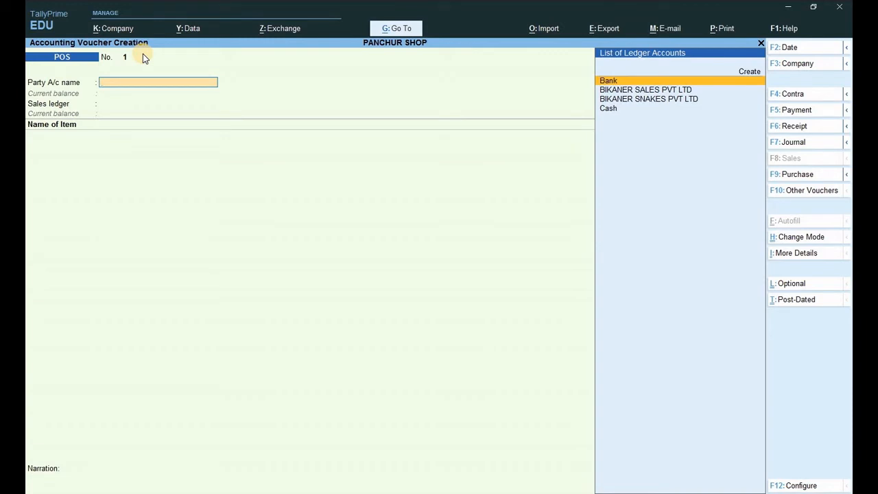
pyautogui.click(802, 237)
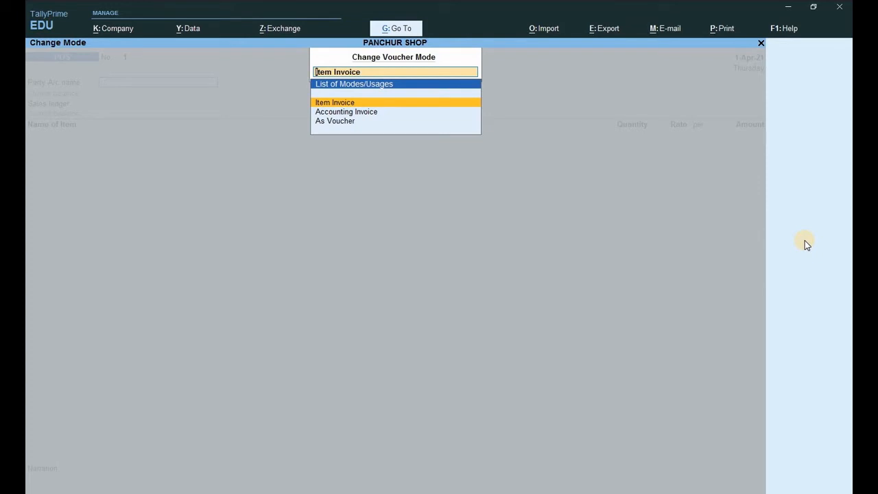
pyautogui.press('Return')
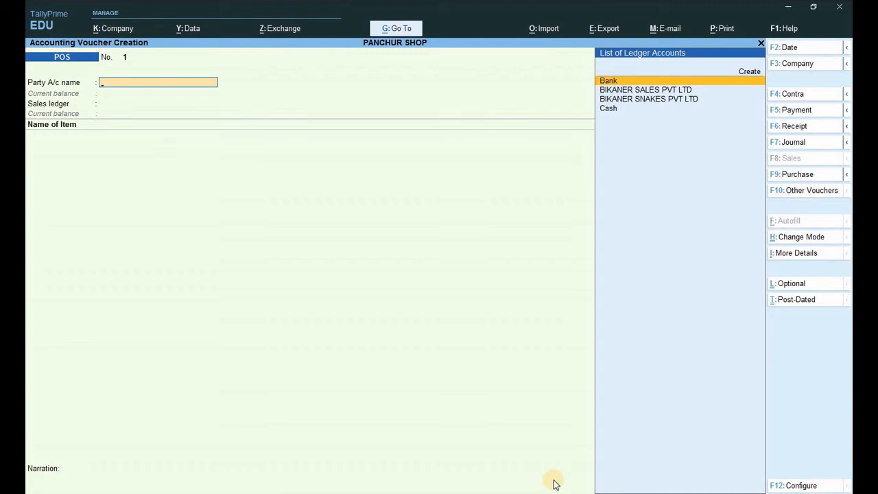
# Choose Cash as the party account of the POS voucher and leave the dispatch details blank
pyautogui.write('C')
pyautogui.press('Return')
pyautogui.press('Return')
pyautogui.press('Return')
pyautogui.press('Return')
pyautogui.press('Return')
pyautogui.press('Return')
pyautogui.press('Return')
pyautogui.press('Return')
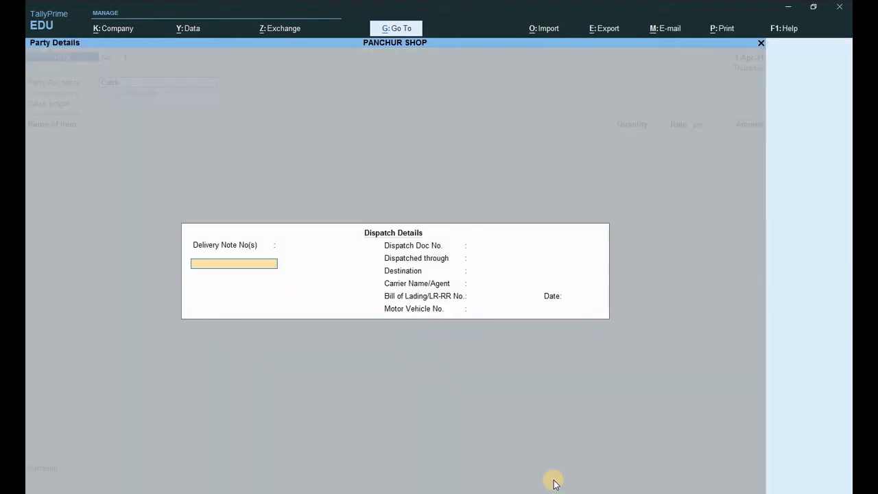
pyautogui.press('Return')
pyautogui.press('Return')
pyautogui.press('Return')
pyautogui.press('Return')
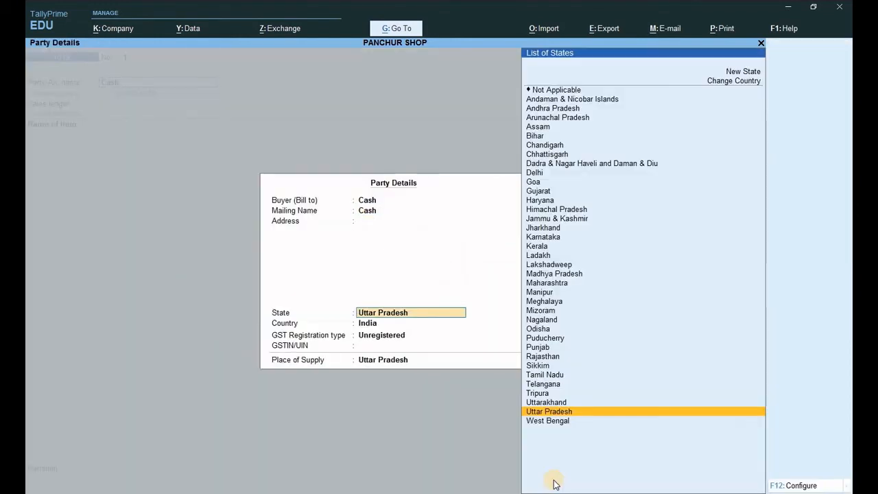
# Set the party's GST registration type to Regular without a GSTIN, and choose Sales as the sales ledger
pyautogui.press('Return')
pyautogui.press('Return')
pyautogui.press('Up')
pyautogui.press('Return')
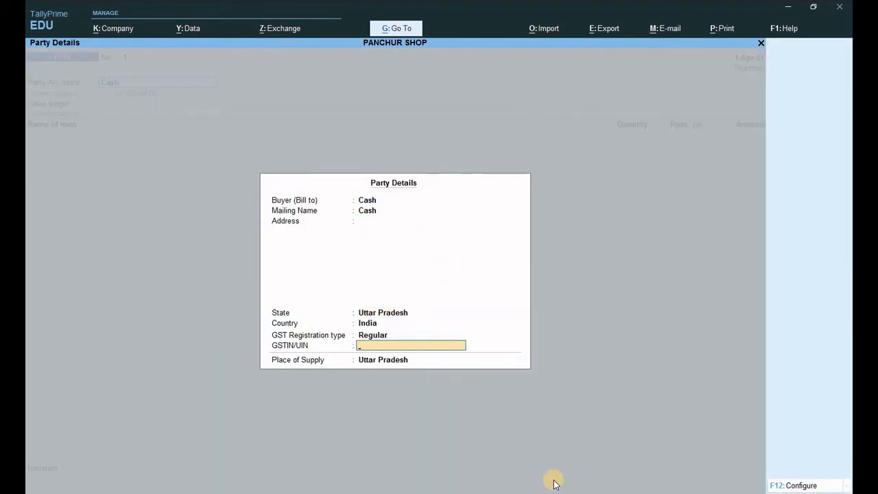
pyautogui.press('Return')
pyautogui.press('Return')
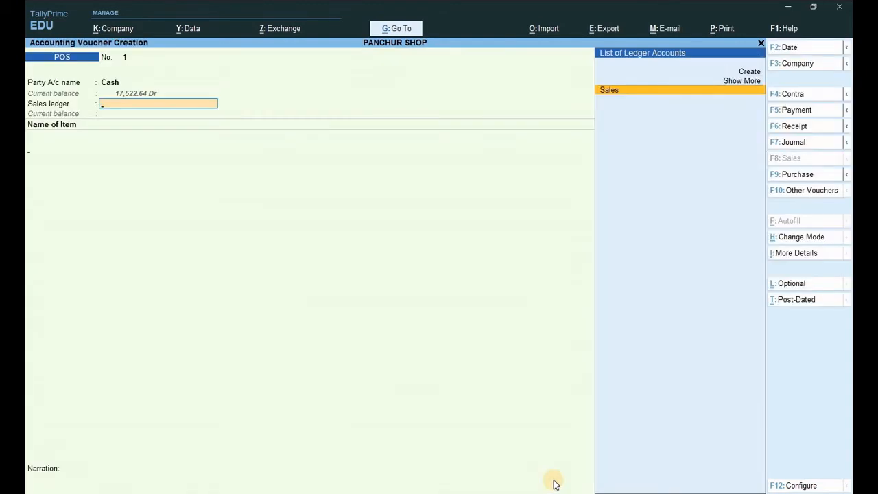
pyautogui.press('Return')
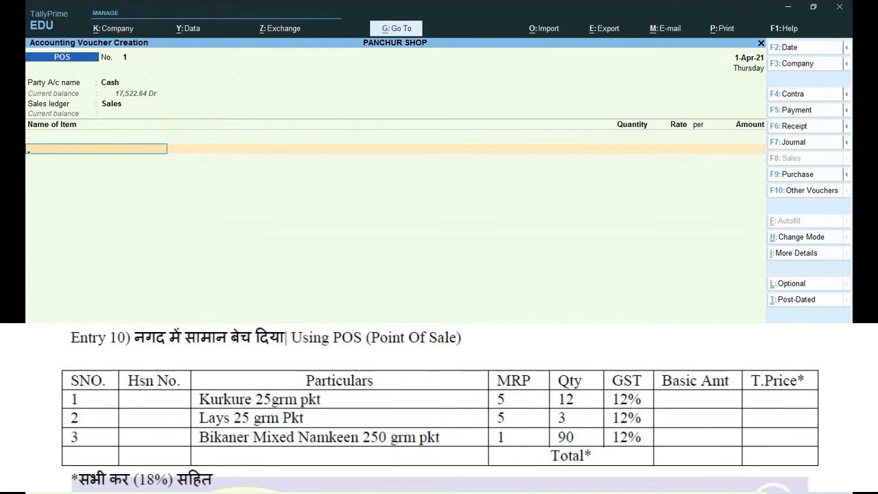
# Add the item KURKURE 25GRM with a quantity of 5 pcs at a rate of 12
pyautogui.write('KU')
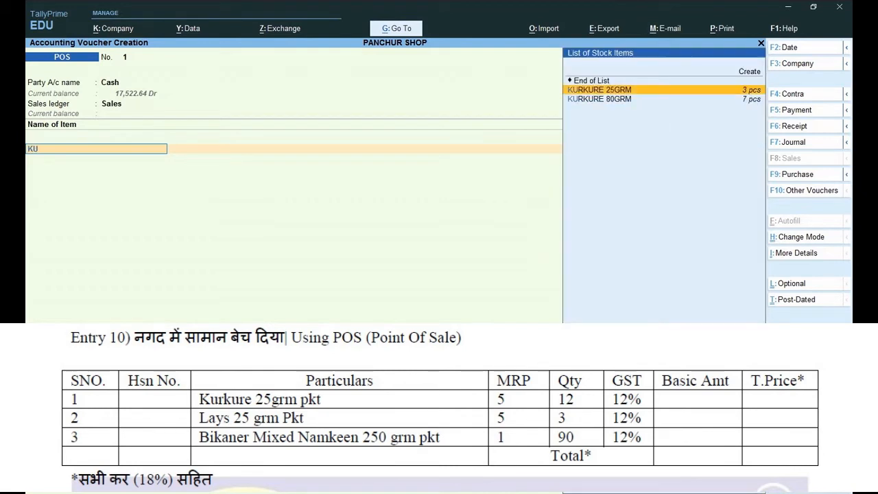
pyautogui.press('Return')
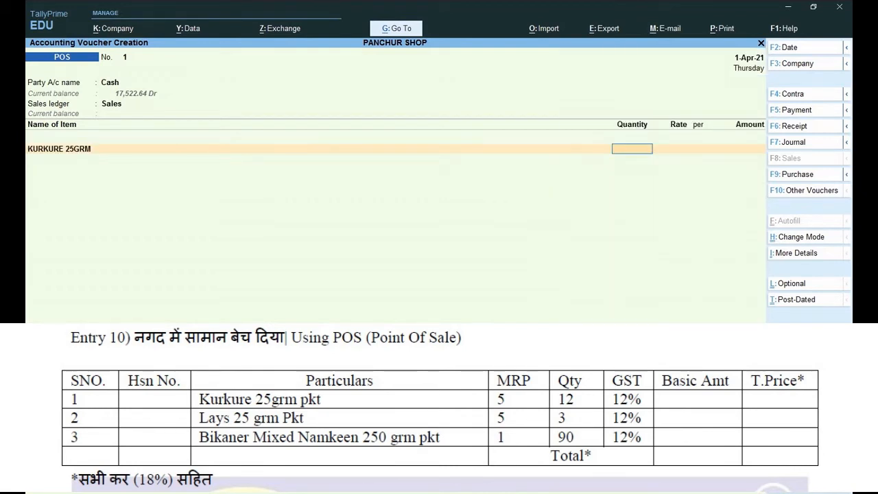
pyautogui.write('5')
pyautogui.write('12')
pyautogui.press('BackSpace')
pyautogui.press('BackSpace')
pyautogui.press('Return')
pyautogui.write('2')
pyautogui.press('BackSpace')
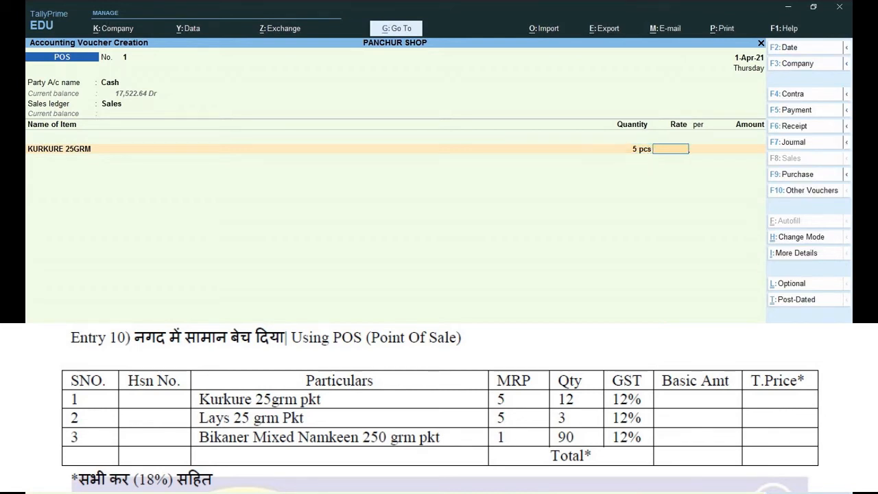
pyautogui.write('12')
pyautogui.press('Return')
pyautogui.press('Return')
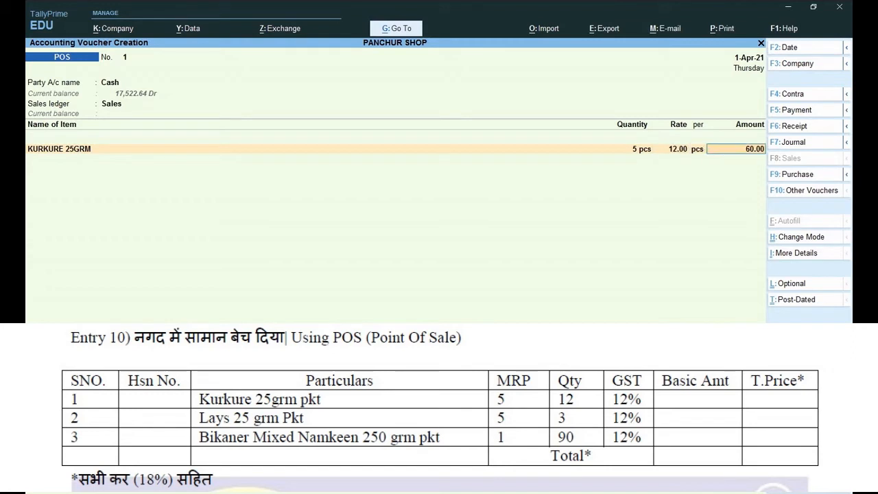
pyautogui.press('Return')
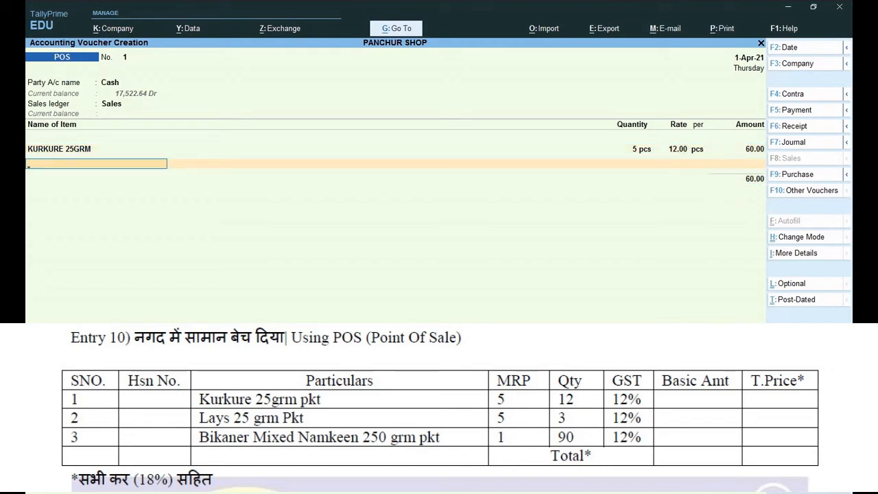
# Add the item LAYS 25GRM with a quantity of 5 pcs at a rate of 3
pyautogui.write('L')
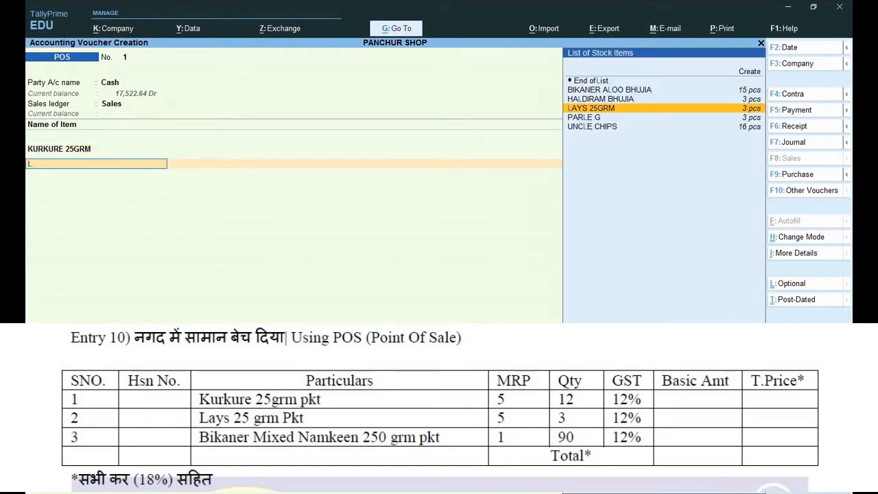
pyautogui.press('Return')
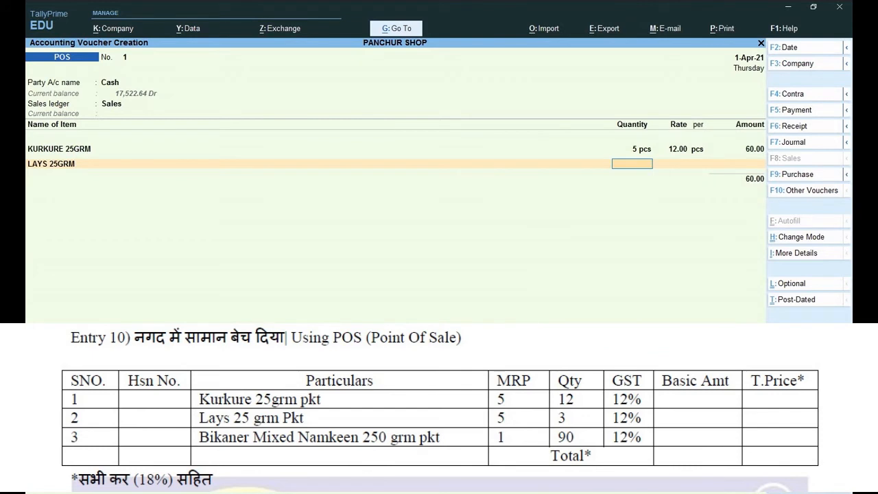
pyautogui.write('5 pcs')
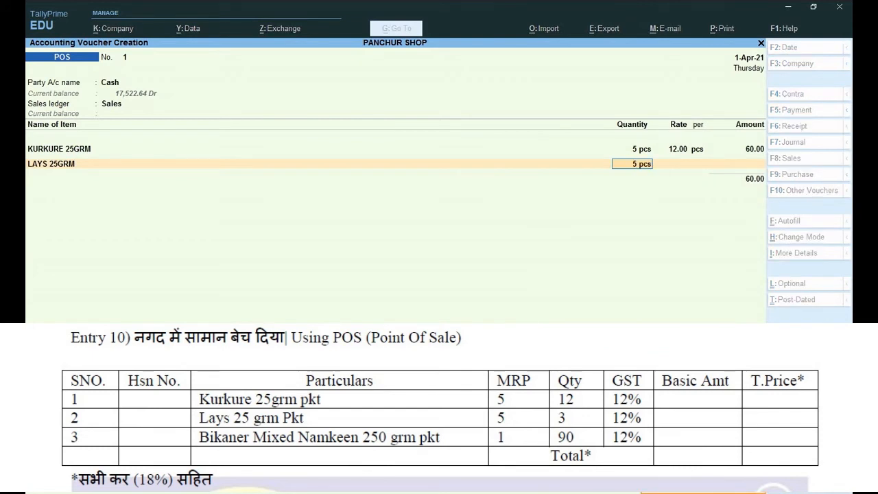
pyautogui.press('Return')
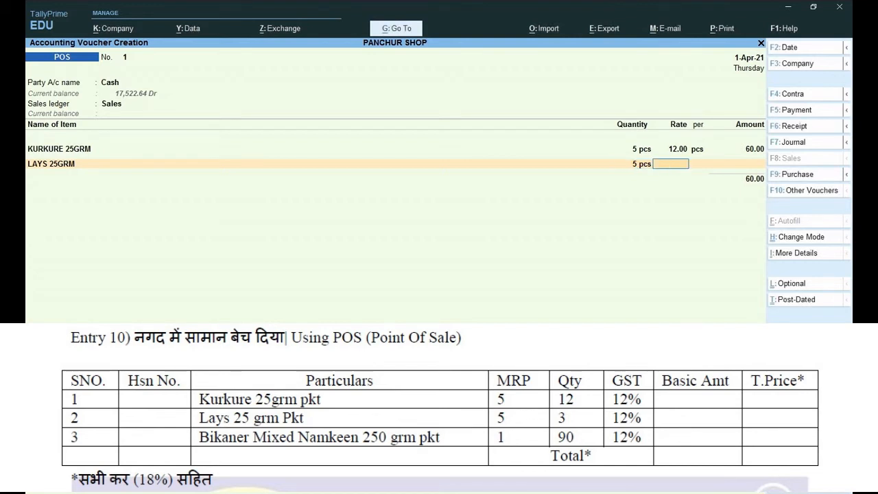
pyautogui.write('3')
pyautogui.press('Return')
pyautogui.press('Return')
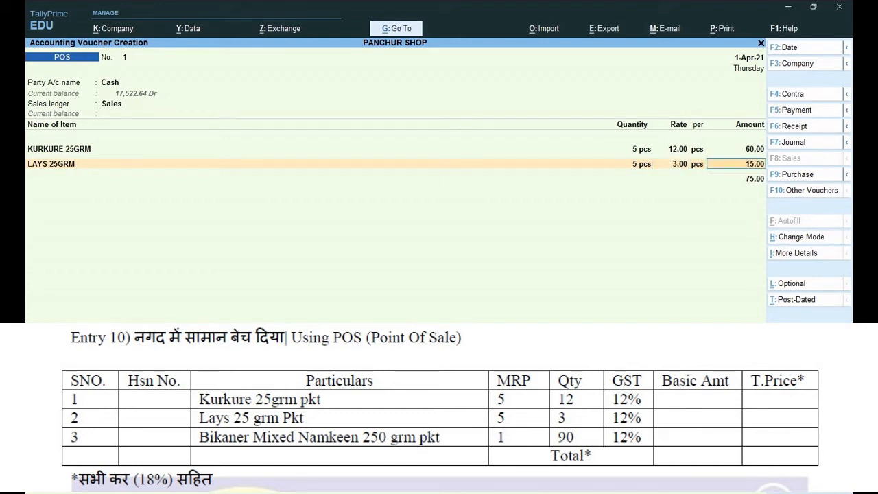
pyautogui.press('Return')
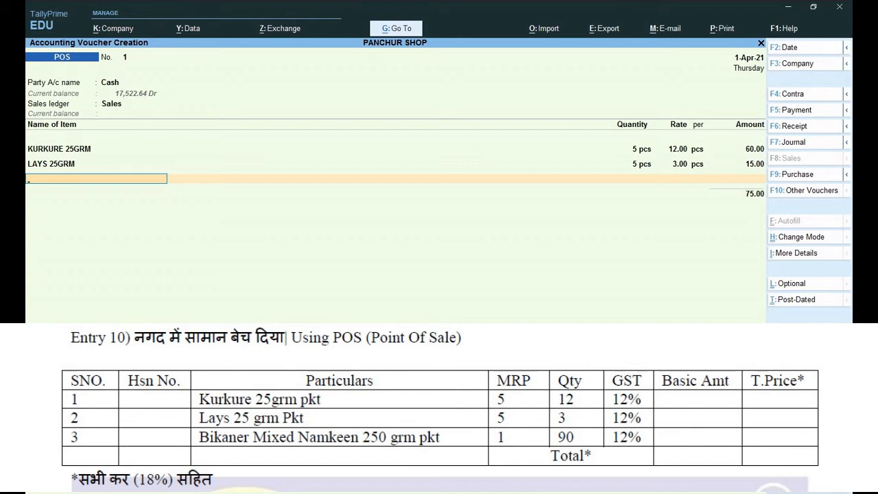
# Add BIKANER MIXED NAMKEEN with a quantity of 1 pcs at a rate of 90, and end the item list
pyautogui.write('B')
pyautogui.press('Down')
pyautogui.press('Down')
pyautogui.press('Down')
pyautogui.press('Down')
pyautogui.press('Down')
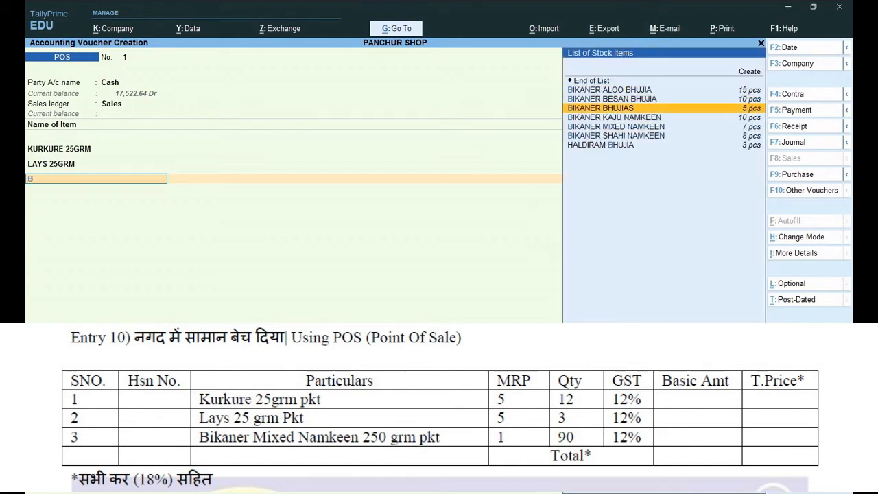
pyautogui.press('Return')
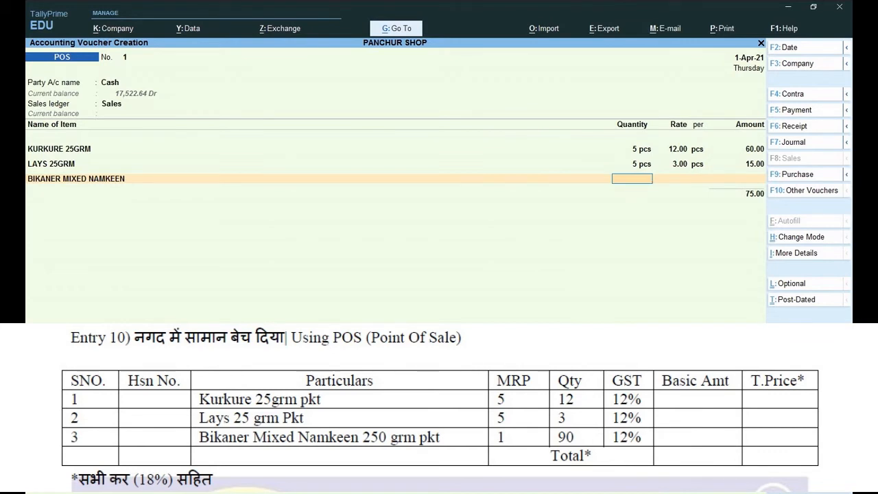
pyautogui.write('1')
pyautogui.press('Return')
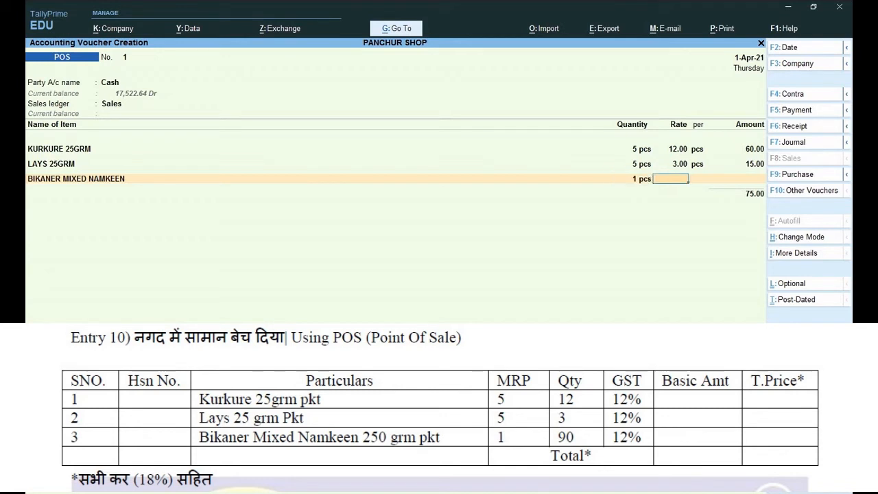
pyautogui.write('90')
pyautogui.press('Return')
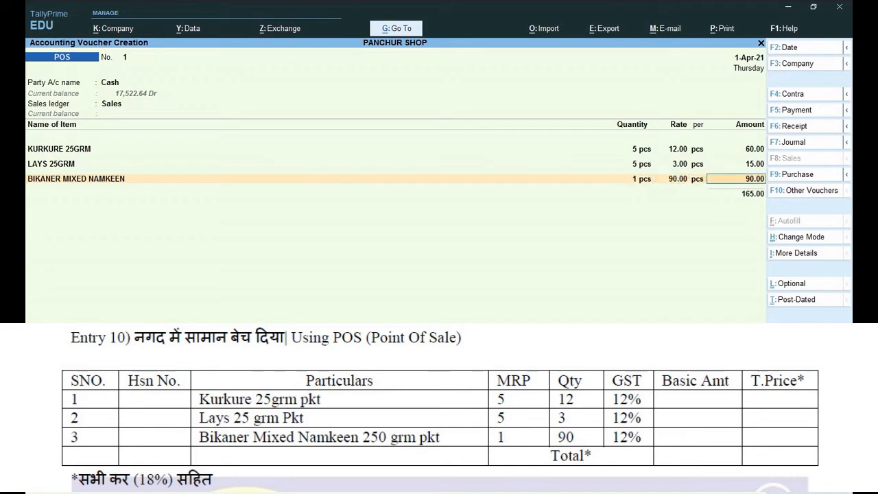
pyautogui.press('Return')
pyautogui.press('Return')
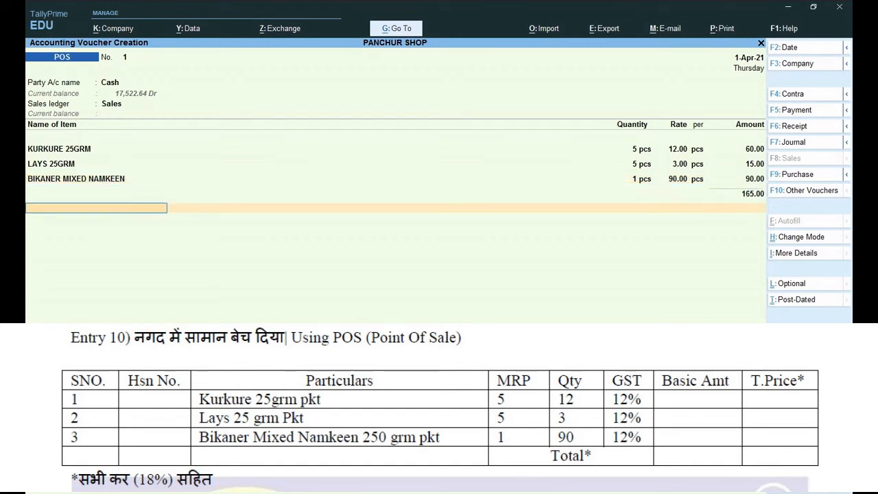
# Add the Cgst and SCGST tax ledgers below the items, keeping their calculated amounts
pyautogui.write('C')
pyautogui.press('Return')
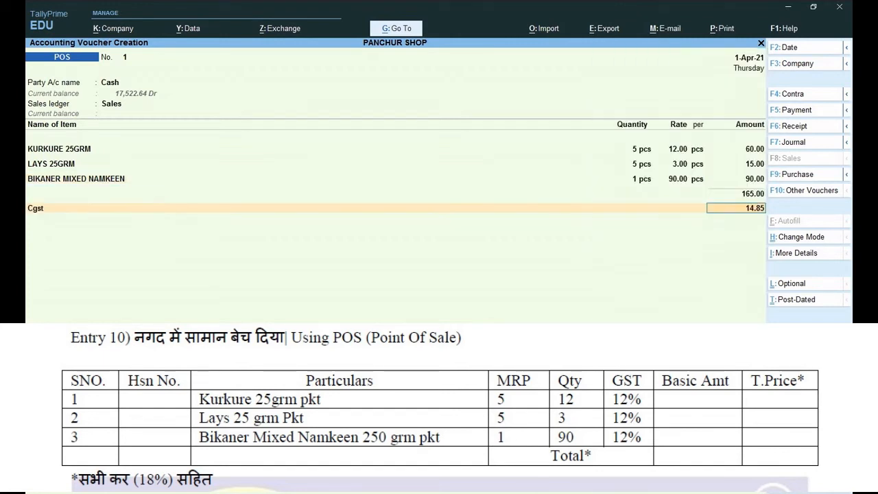
pyautogui.press('Return')
pyautogui.write('S')
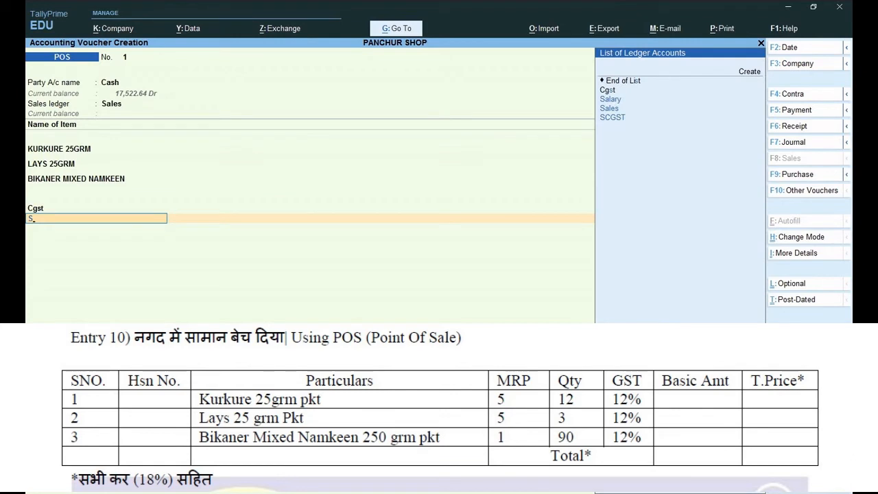
pyautogui.press('Down')
pyautogui.press('Down')
pyautogui.press('Down')
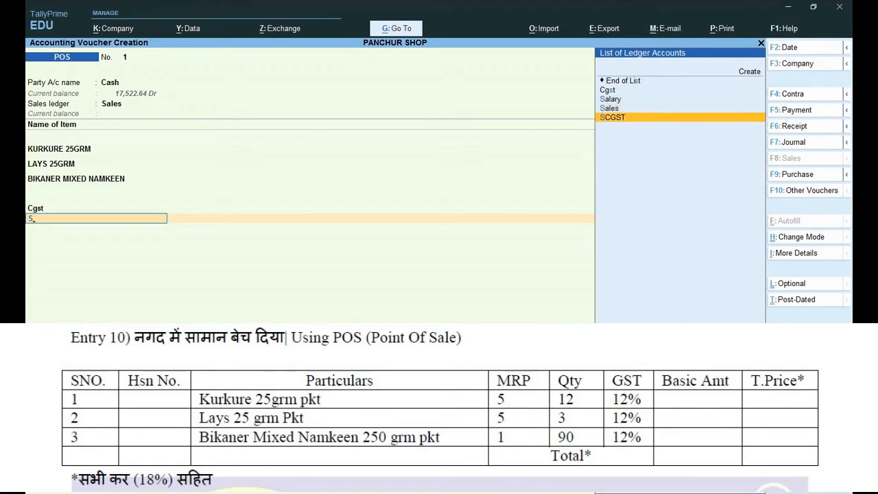
pyautogui.press('Return')
pyautogui.press('Return')
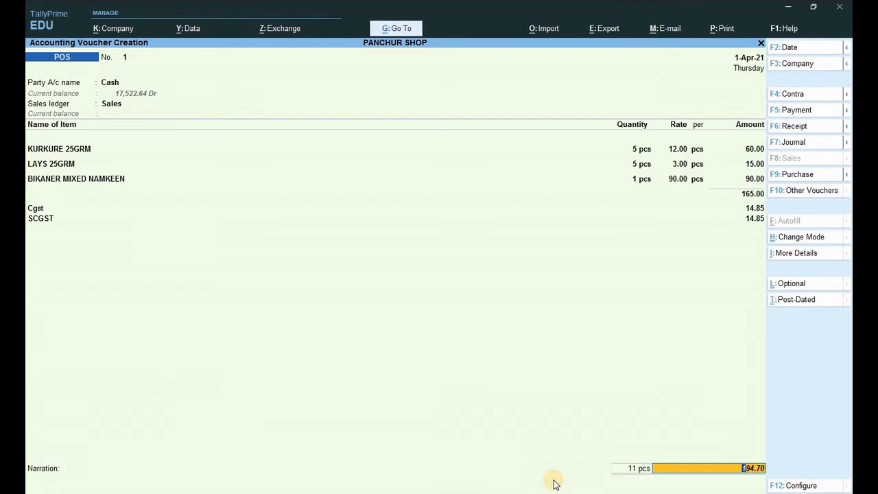
# Leave the narration empty and save the POS voucher
pyautogui.press('Return')
pyautogui.press('Return')
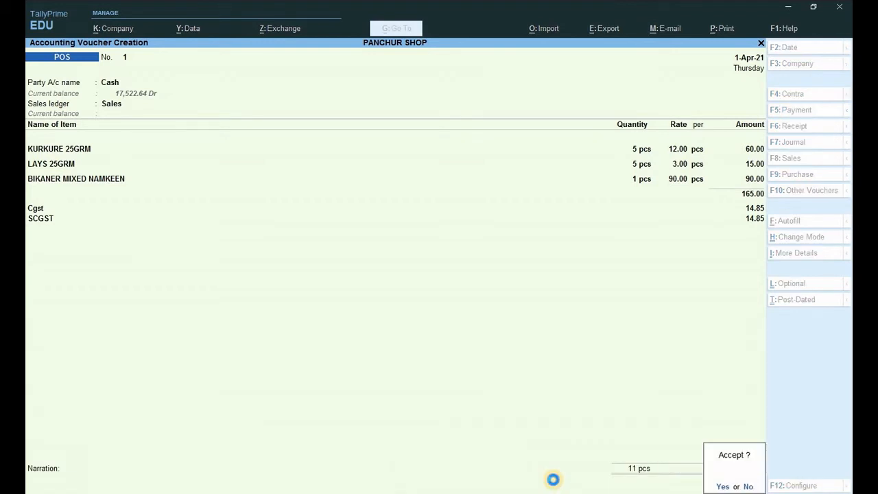
pyautogui.press('Return')
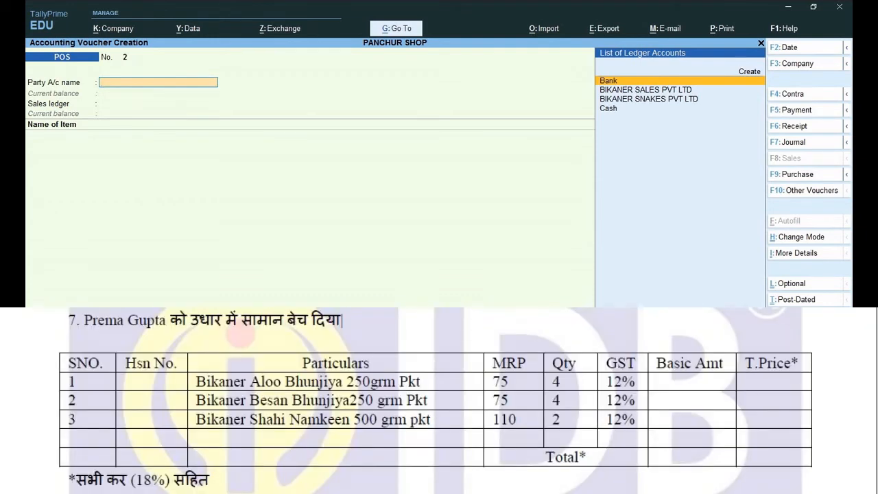
# Leave voucher creation and start creating a new ledger master
pyautogui.press('Escape')
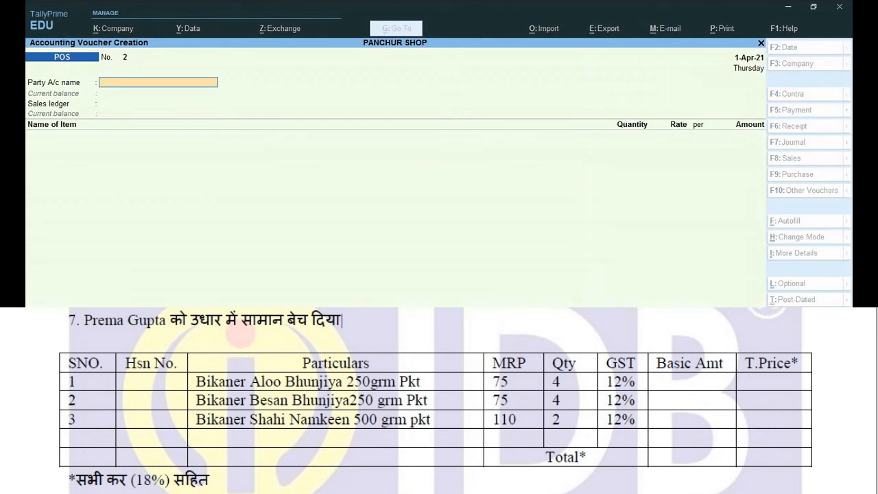
pyautogui.press('Up')
pyautogui.press('Up')
pyautogui.press('Up')
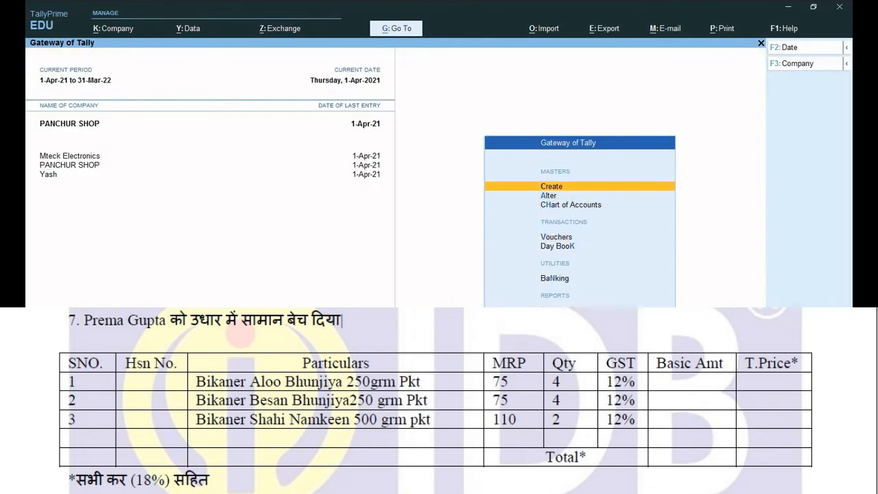
pyautogui.press('Return')
pyautogui.press('Down')
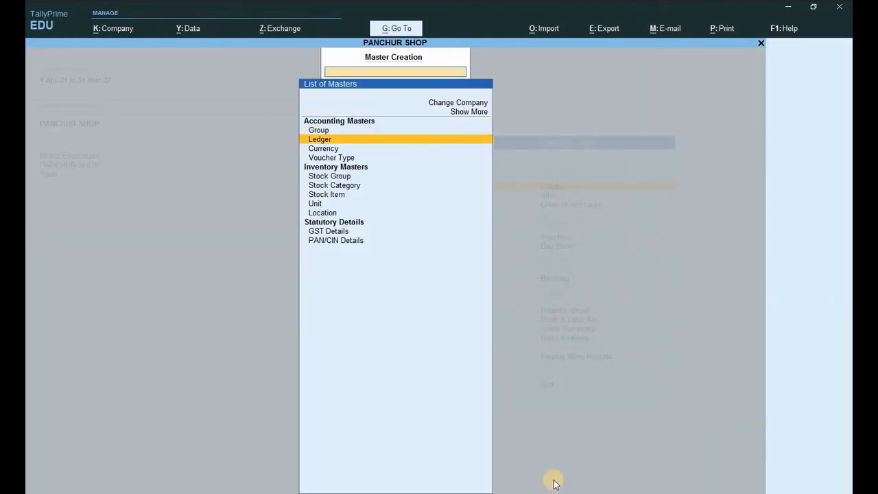
pyautogui.press('Return')
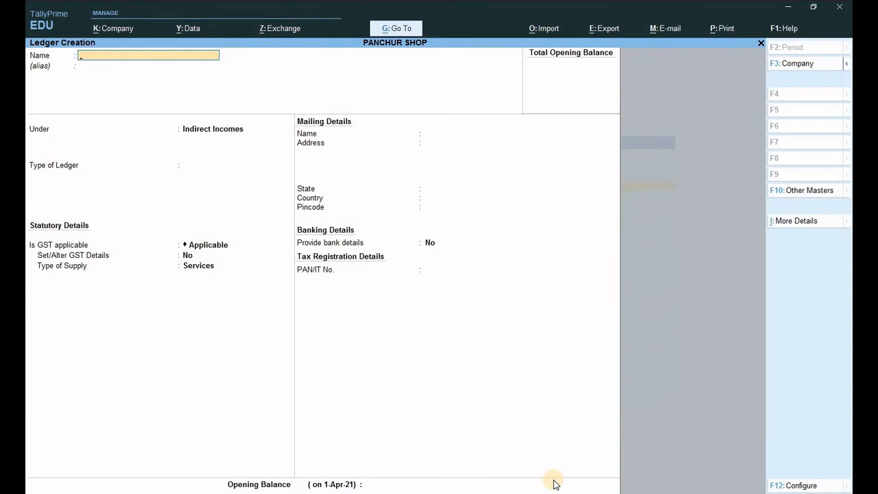
# Enter the credit customer's name as the ledger name and place the ledger under Sundry Debtors
pyautogui.write('PREM GUPTA')
pyautogui.press('Return')
pyautogui.press('Return')
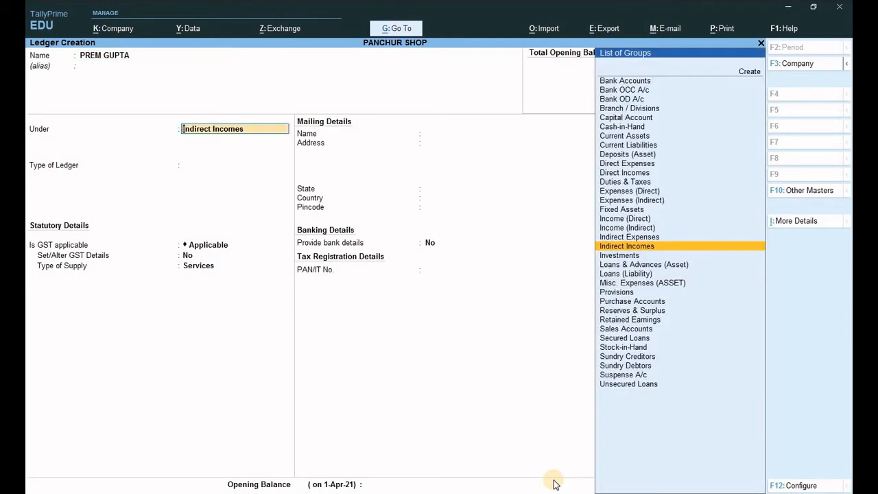
pyautogui.write('S')
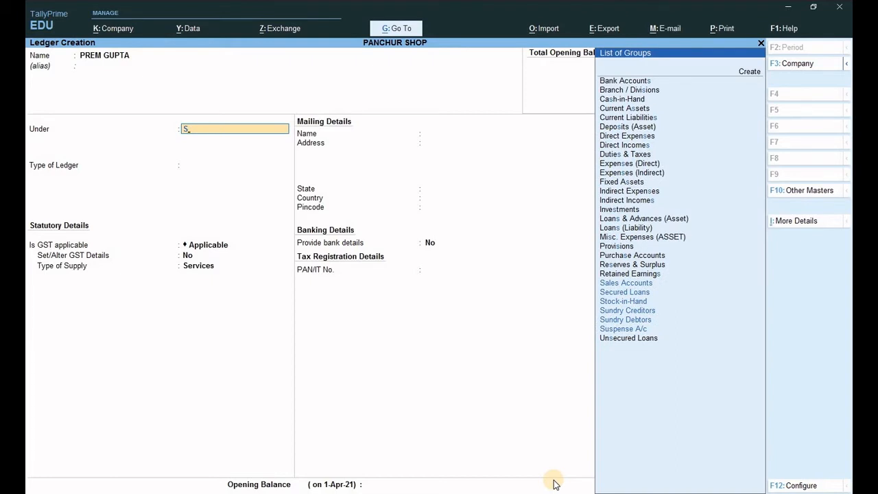
pyautogui.press('Down')
pyautogui.press('Down')
pyautogui.press('Down')
pyautogui.press('Down')
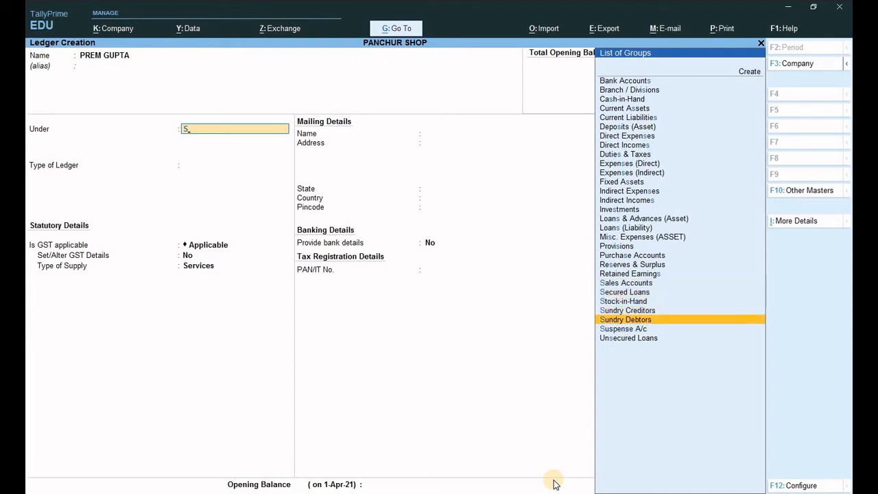
pyautogui.press('Return')
# Keep the customer ledger's default bill-by-bill, mailing, banking and tax settings, leave the opening balance empty, and save it
pyautogui.press('Return')
pyautogui.press('Return')
pyautogui.press('Return')
pyautogui.press('Return')
pyautogui.press('Return')
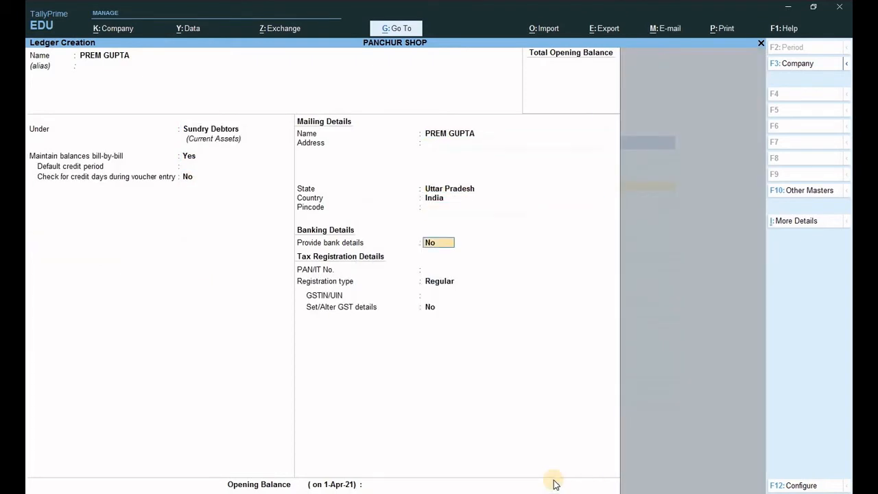
pyautogui.press('Return')
pyautogui.press('Return')
pyautogui.press('Return')
pyautogui.press('Return')
pyautogui.press('Return')
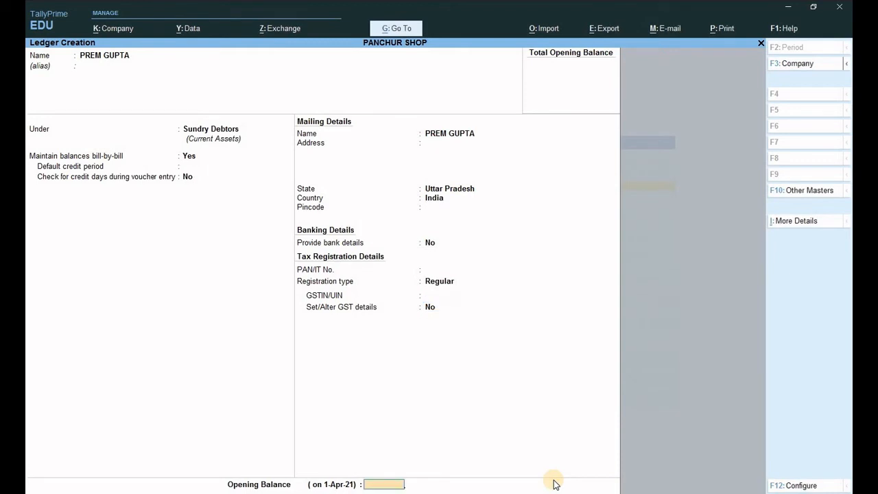
pyautogui.press('Return')
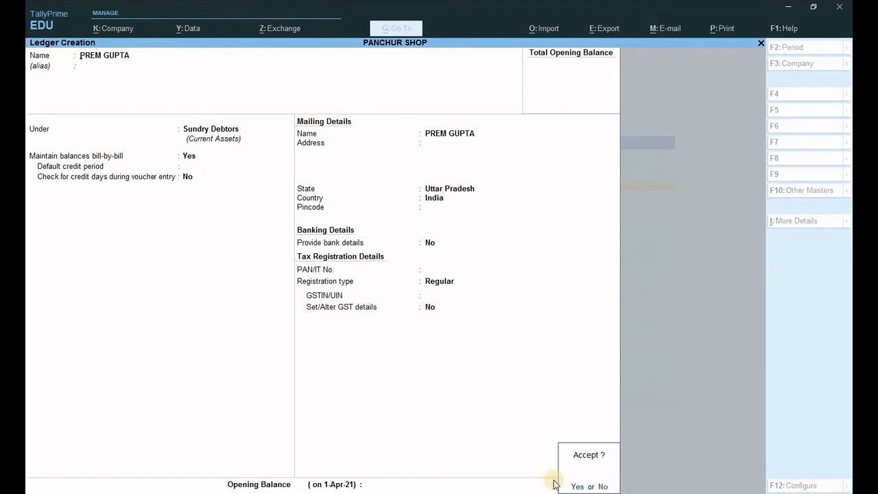
pyautogui.press('Return')
# Leave ledger creation and open a new sales voucher
pyautogui.press('Escape')
pyautogui.press('Return')
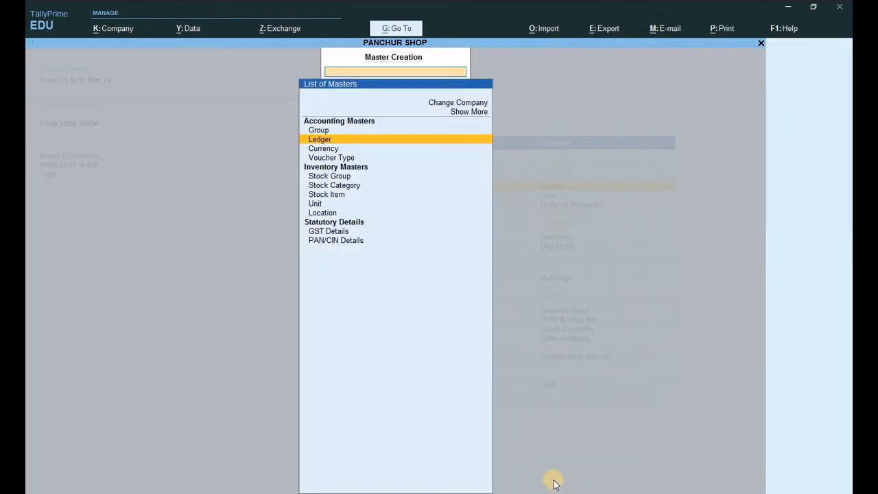
pyautogui.press('Escape')
pyautogui.press('Down')
pyautogui.press('Down')
pyautogui.press('Down')
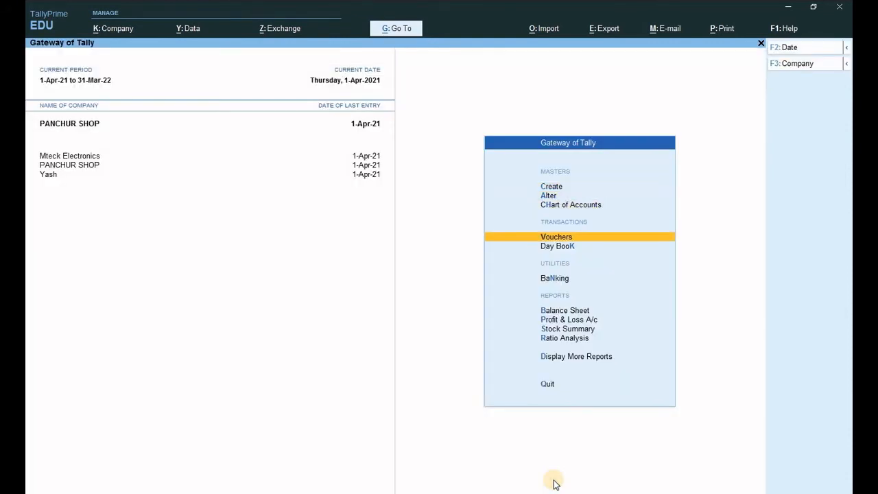
pyautogui.press('Down')
pyautogui.press('Up')
pyautogui.press('Return')
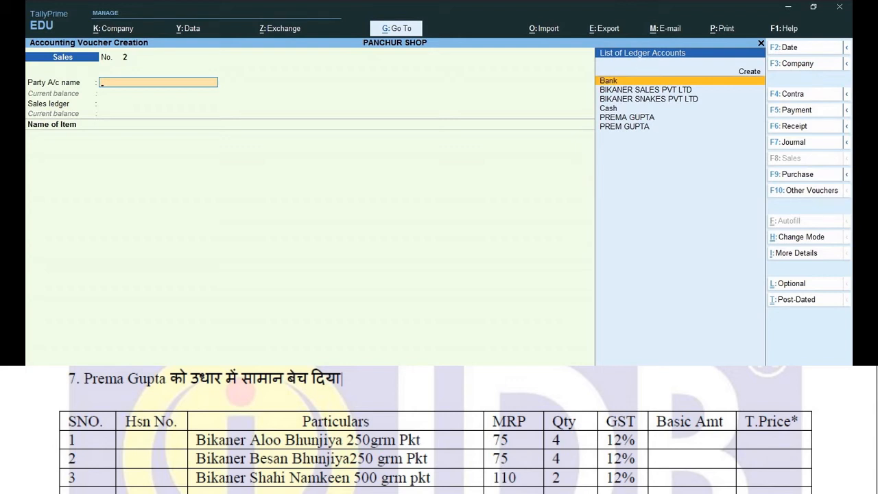
# Set the voucher's party account to the credit customer's ledger listed directly below Cash
pyautogui.press('Down')
pyautogui.press('Down')
pyautogui.press('Down')
pyautogui.press('Down')
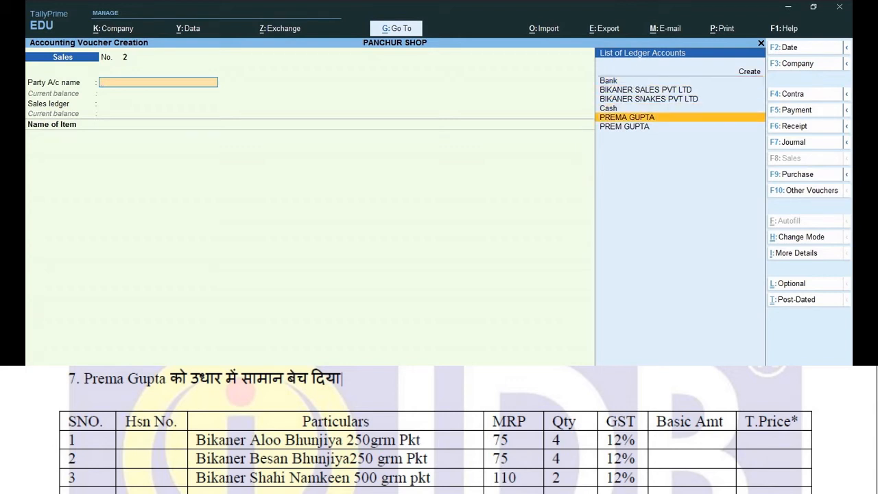
pyautogui.press('Return')
# Accept the blank dispatch details and default party details, and choose Sales as the sales ledger
pyautogui.press('Return')
pyautogui.press('Return')
pyautogui.press('Return')
pyautogui.press('Return')
pyautogui.press('Return')
pyautogui.press('Return')
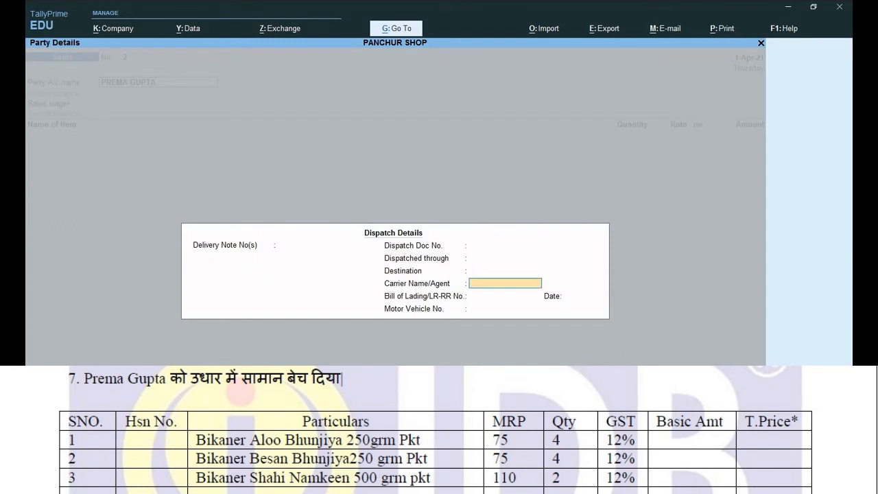
pyautogui.press('Return')
pyautogui.press('Return')
pyautogui.press('Return')
pyautogui.press('Return')
pyautogui.press('Return')
pyautogui.press('Return')
pyautogui.press('Return')
pyautogui.press('Return')
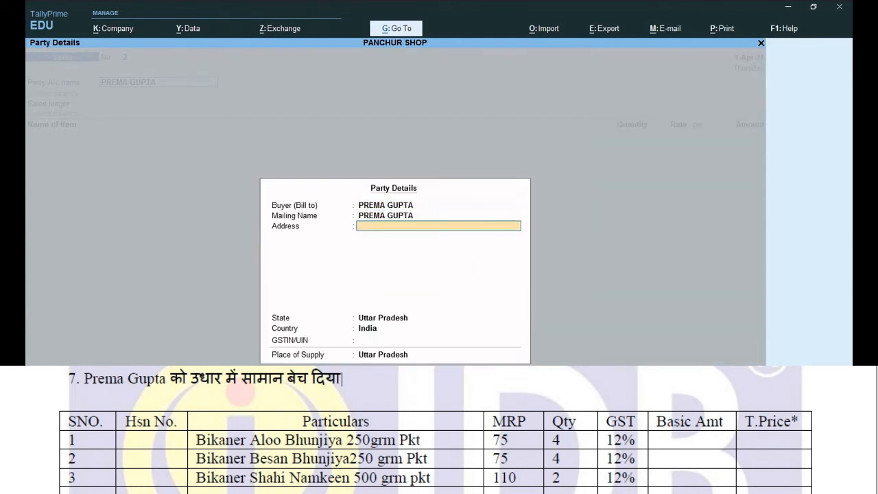
pyautogui.press('Return')
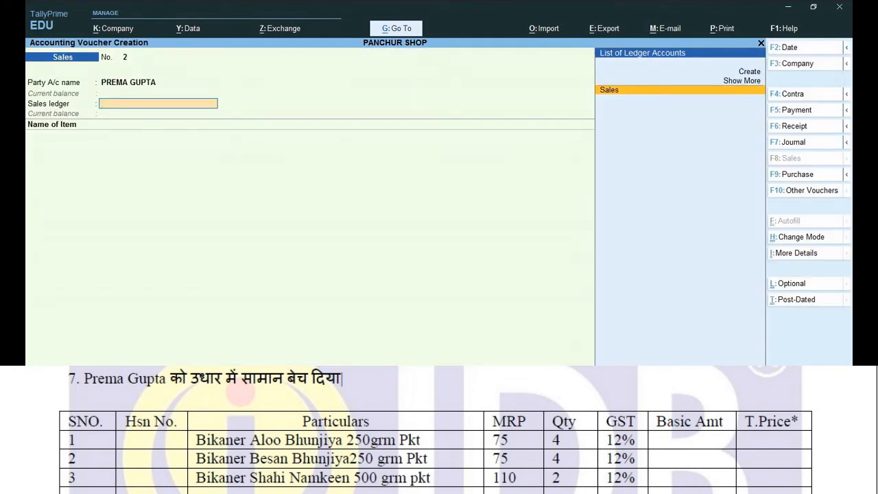
pyautogui.press('Return')
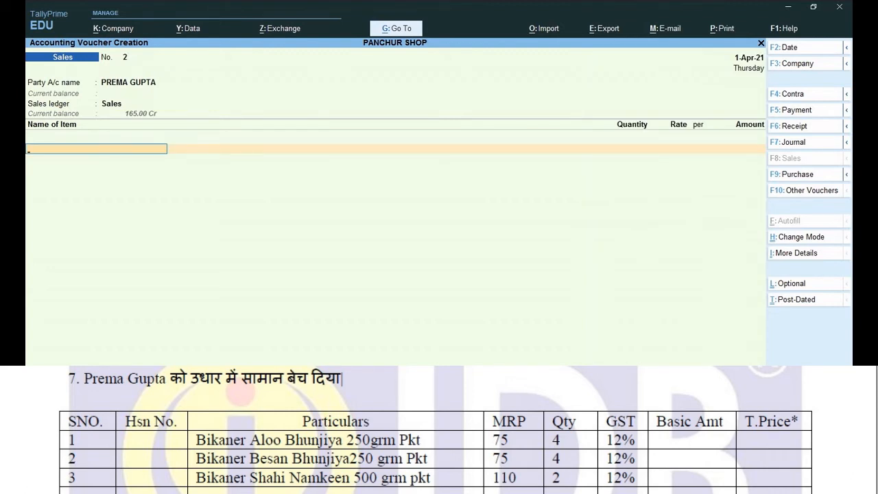
# Add BIKANER ALOO BHUJIA as the first item, with a quantity of 4 pcs at a rate of 75
pyautogui.write('B')
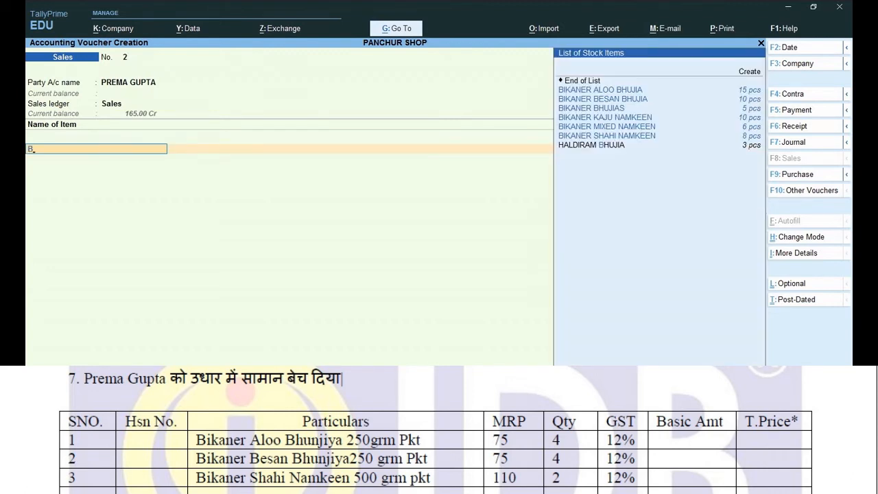
pyautogui.press('Down')
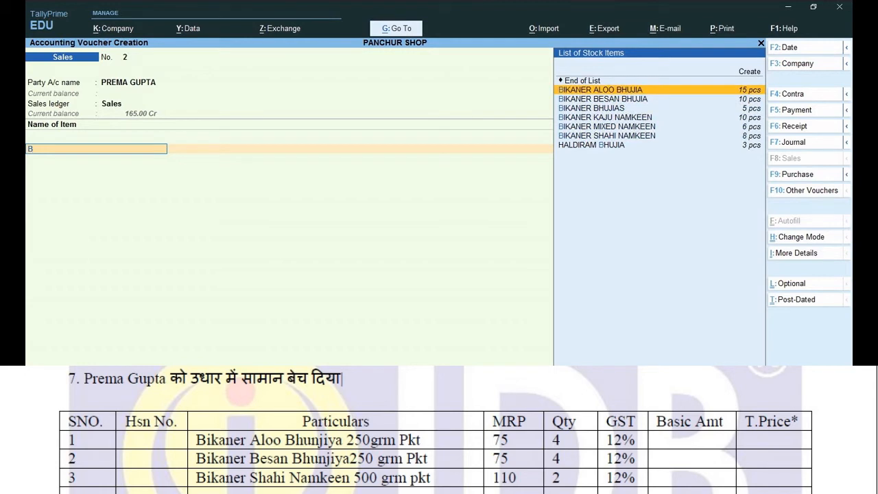
pyautogui.press('Return')
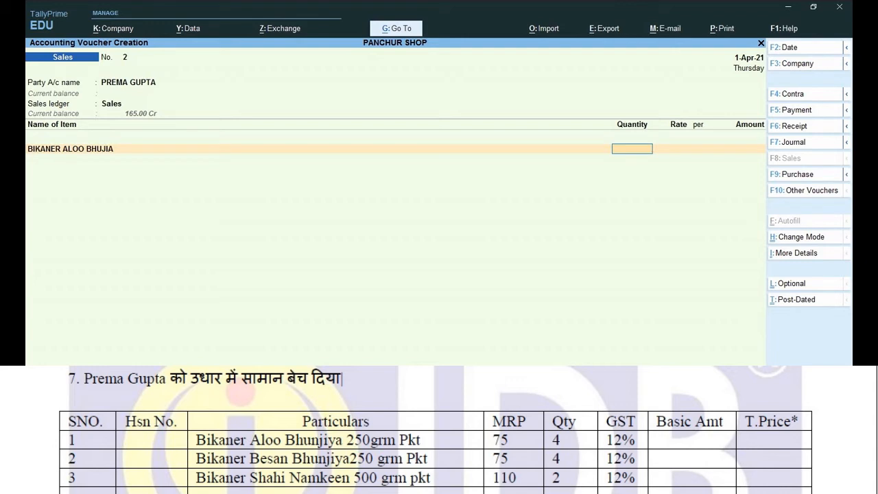
pyautogui.write('4')
pyautogui.press('Return')
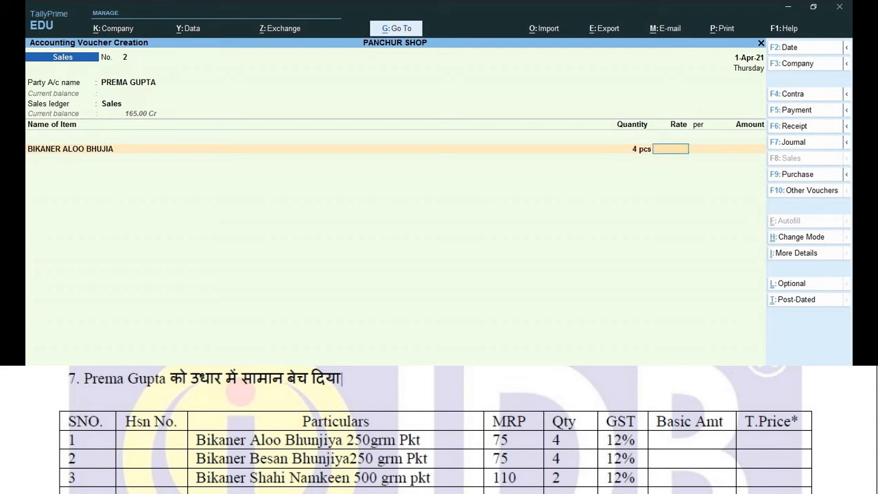
pyautogui.write('75')
pyautogui.press('Return')
pyautogui.press('Return')
pyautogui.press('Return')
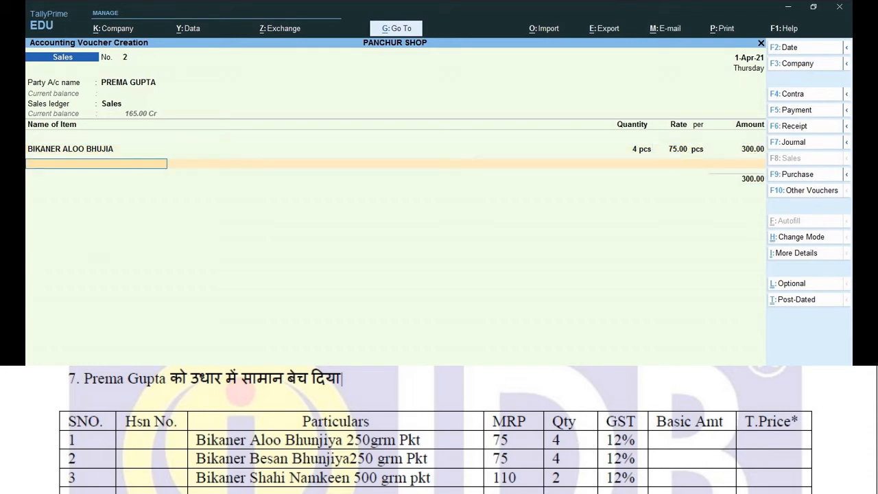
# Add BIKANER BESAN BHUJIA as the second item, with a quantity of 4 pcs at a rate of 75
pyautogui.write('B')
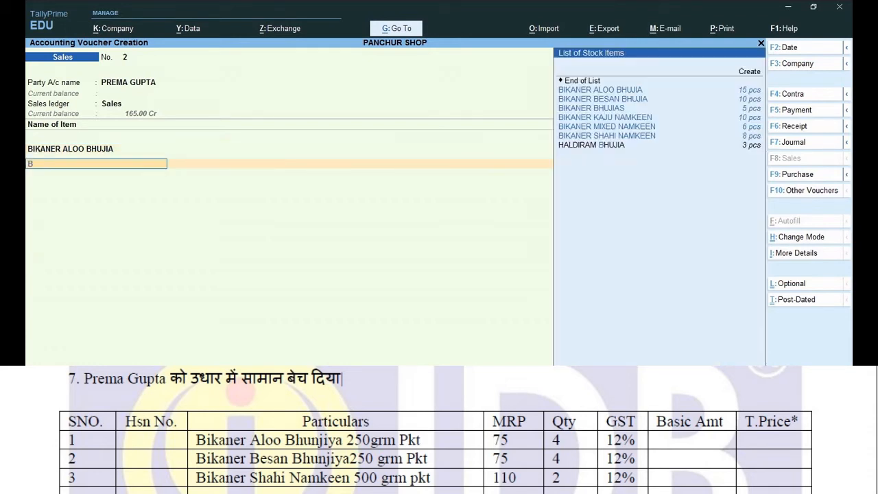
pyautogui.press('Down')
pyautogui.press('Down')
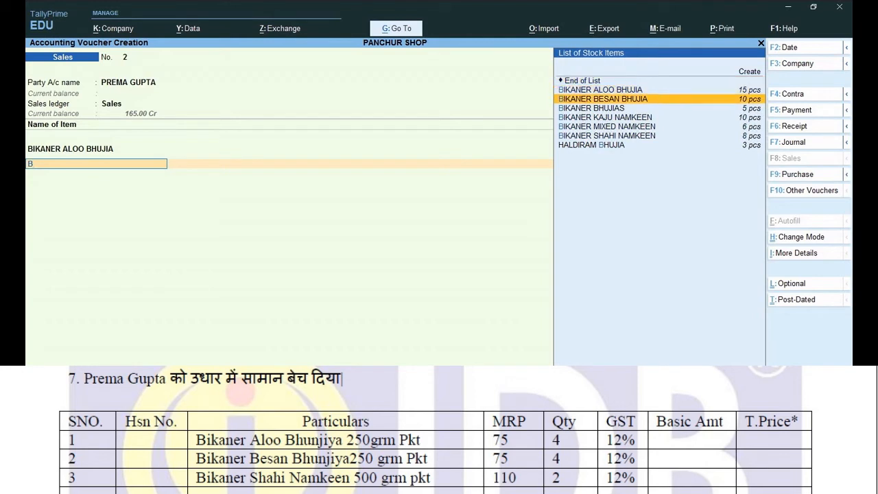
pyautogui.press('Return')
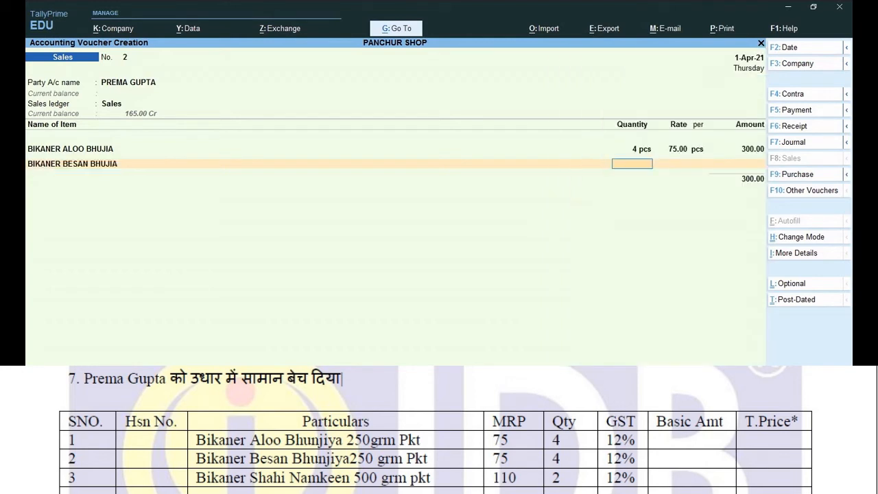
pyautogui.write('4')
pyautogui.press('Return')
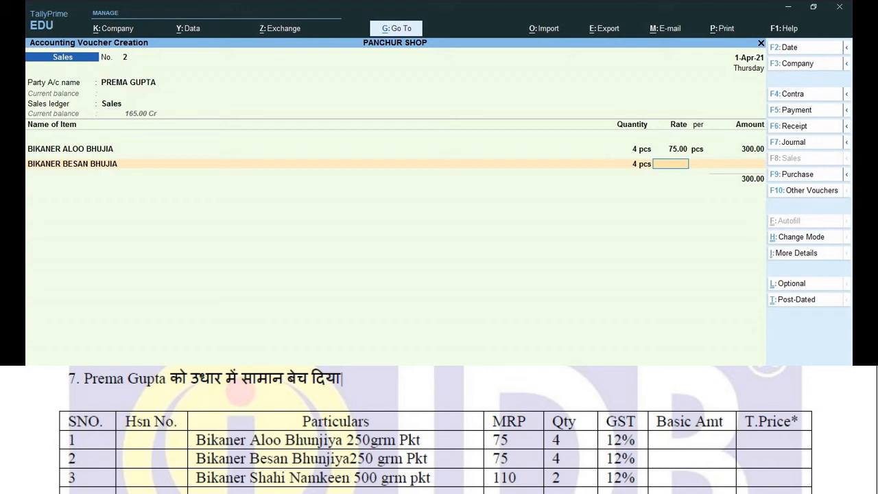
pyautogui.write('75')
pyautogui.press('Return')
pyautogui.press('Return')
pyautogui.press('Return')
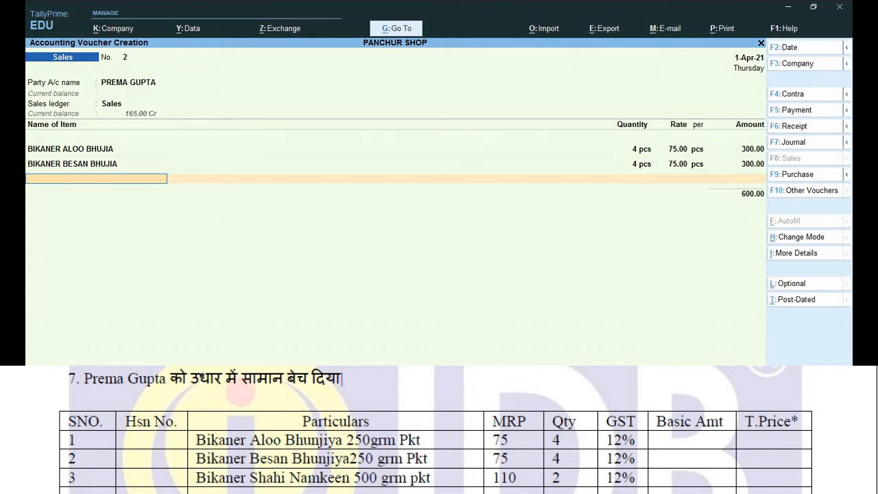
# Add BIKANER SHAHI NAMKEEN as the third item, 2 pcs at a rate of 110, and end the item list
pyautogui.write('B')
pyautogui.press('Down')
pyautogui.press('Down')
pyautogui.press('Down')
pyautogui.press('Down')
pyautogui.press('Down')
pyautogui.press('Down')
pyautogui.press('Down')
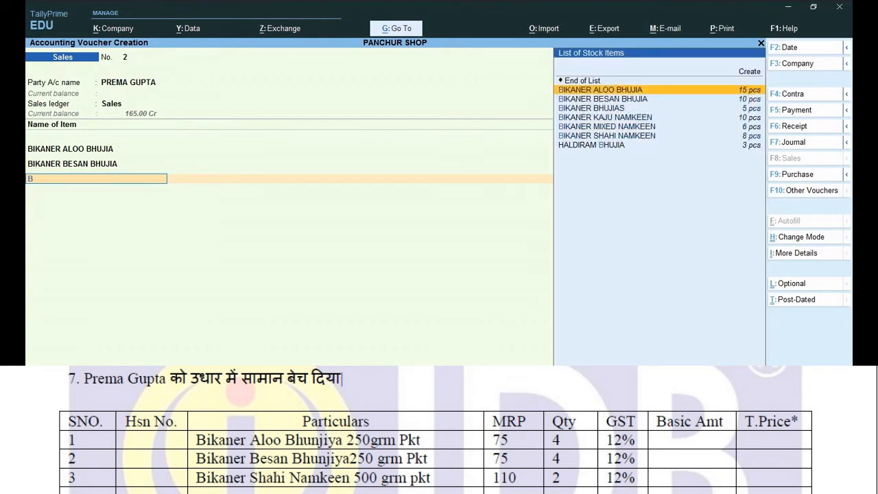
pyautogui.press('Up')
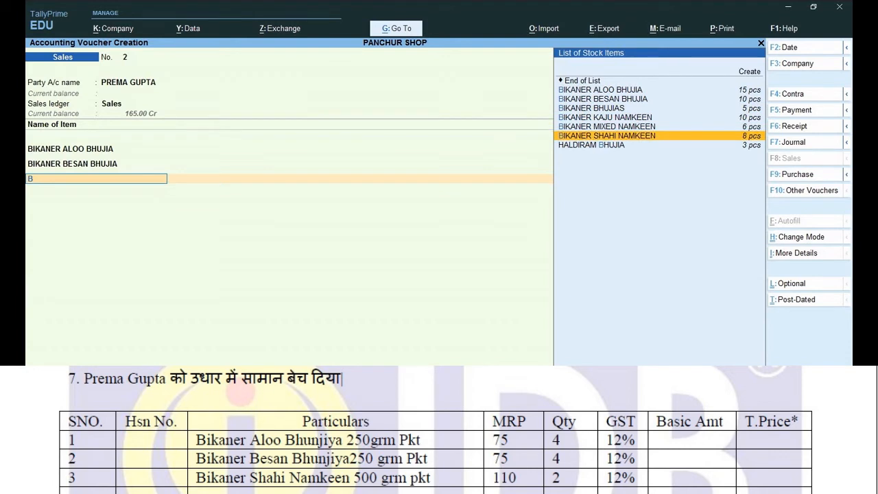
pyautogui.press('Return')
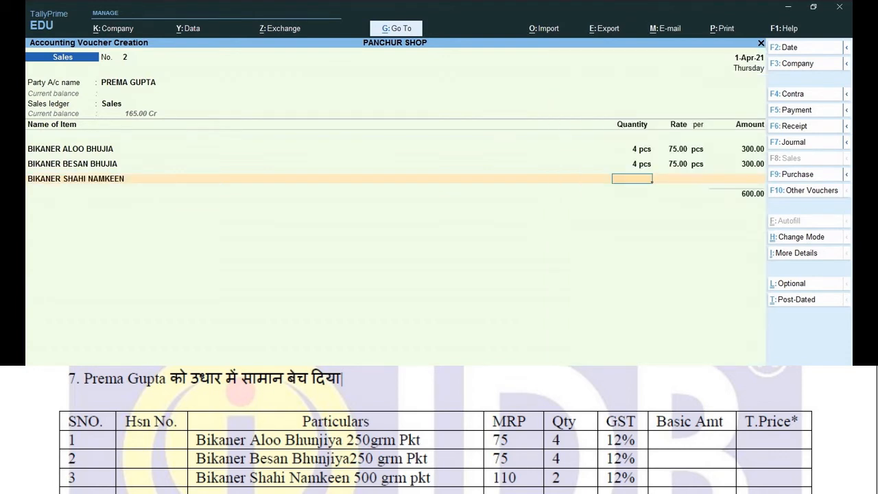
pyautogui.write('2')
pyautogui.press('Return')
pyautogui.write('110')
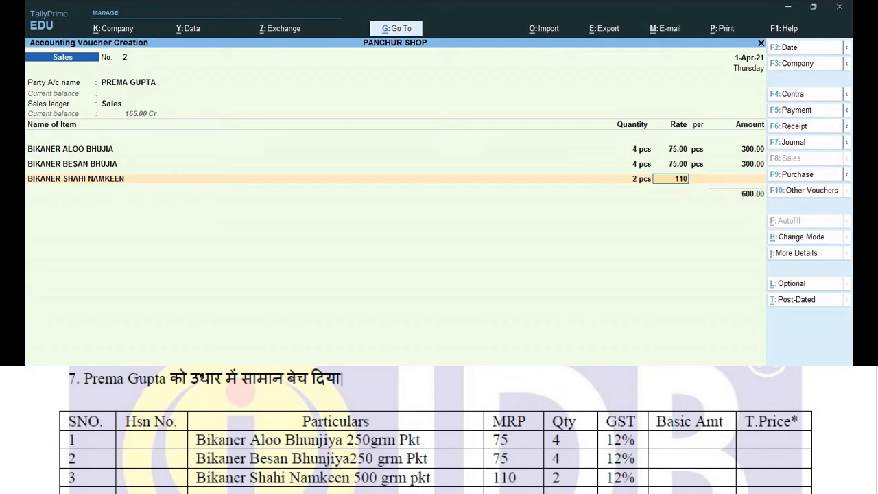
pyautogui.press('Return')
pyautogui.press('Return')
pyautogui.press('Return')
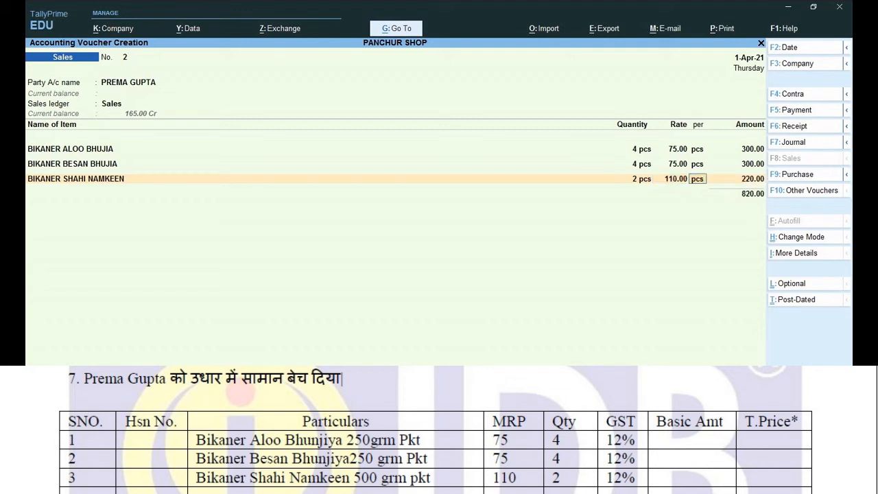
# Add the Cgst and SCGST ledgers below the sales items, accepting their calculated amounts
pyautogui.write('C')
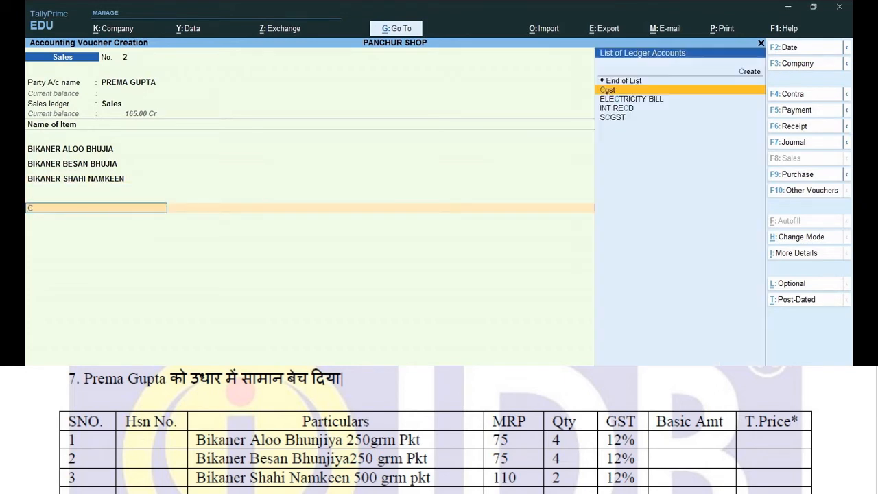
pyautogui.press('Return')
pyautogui.press('Return')
pyautogui.write('S')
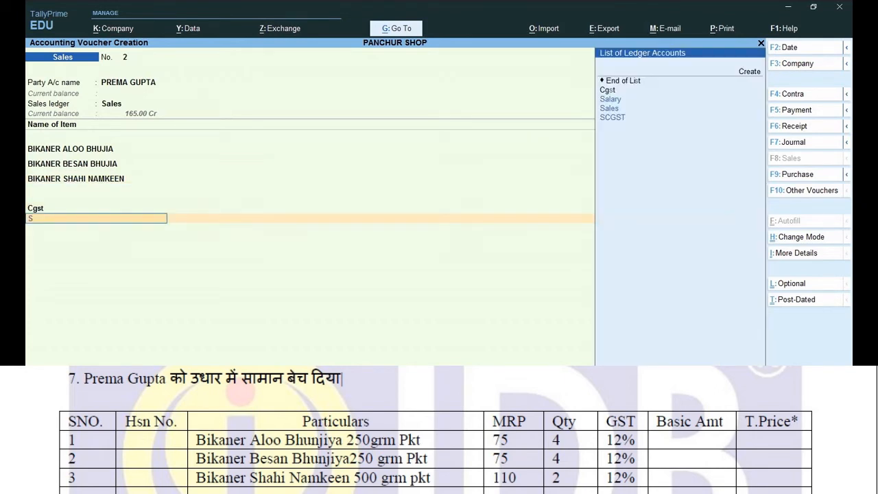
pyautogui.press('Down')
pyautogui.press('Down')
pyautogui.press('Down')
pyautogui.press('Return')
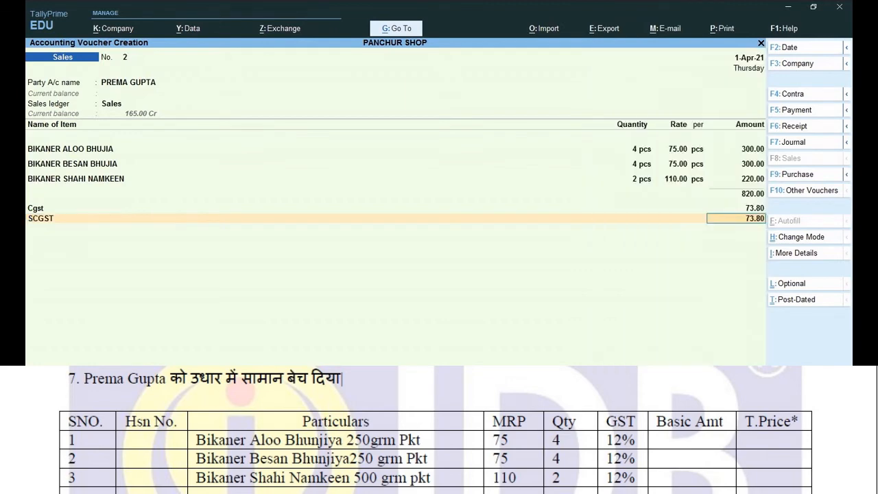
pyautogui.press('Return')
pyautogui.press('Return')
# Accept bill reference New Ref 2 without credit days, and save the sales voucher with an empty narration
pyautogui.press('Return')
pyautogui.press('Return')
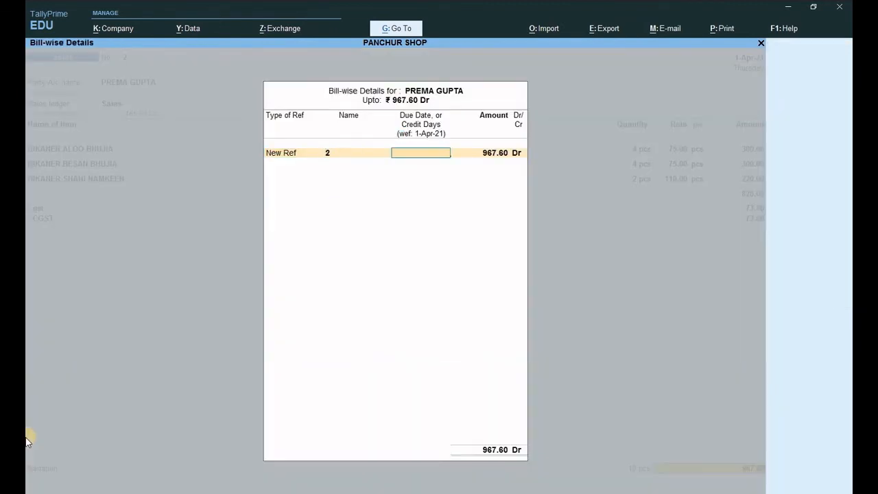
pyautogui.press('Return')
pyautogui.press('Return')
pyautogui.press('Return')
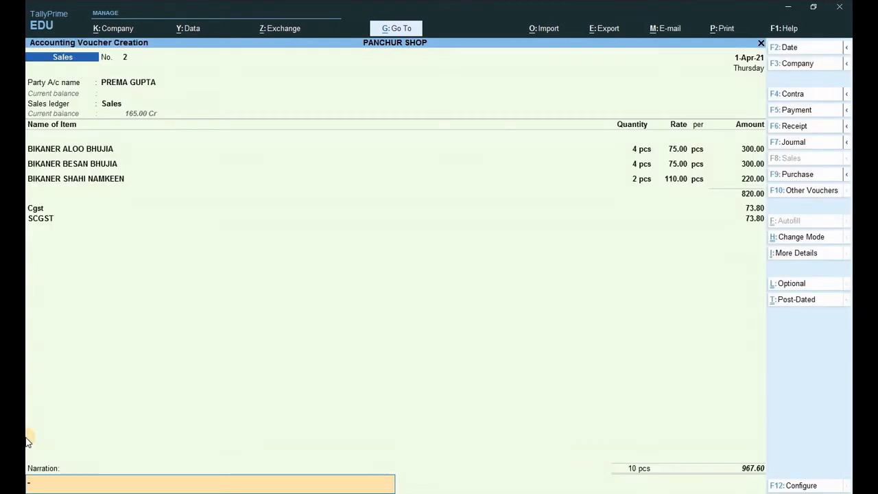
pyautogui.press('Return')
pyautogui.press('Return')
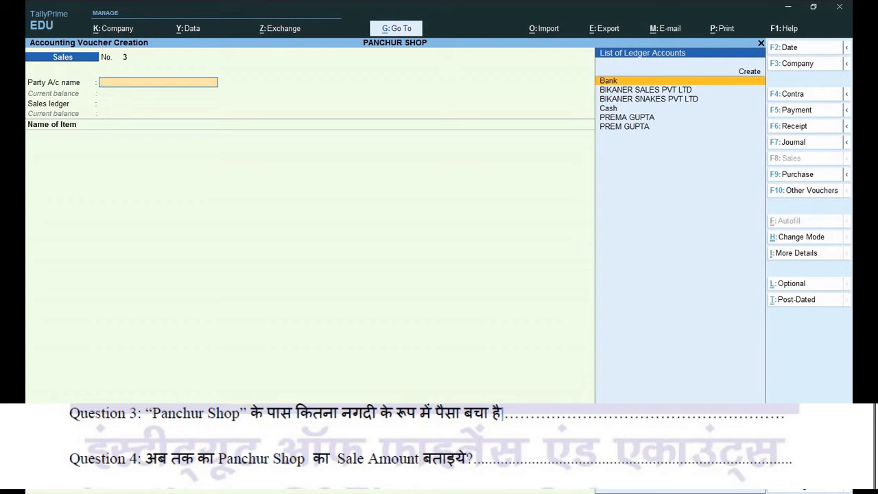
# Check the cash-in-hand closing balance in the Cash/Bank Book and look through the Cash ledger's vouchers
pyautogui.press('Escape')
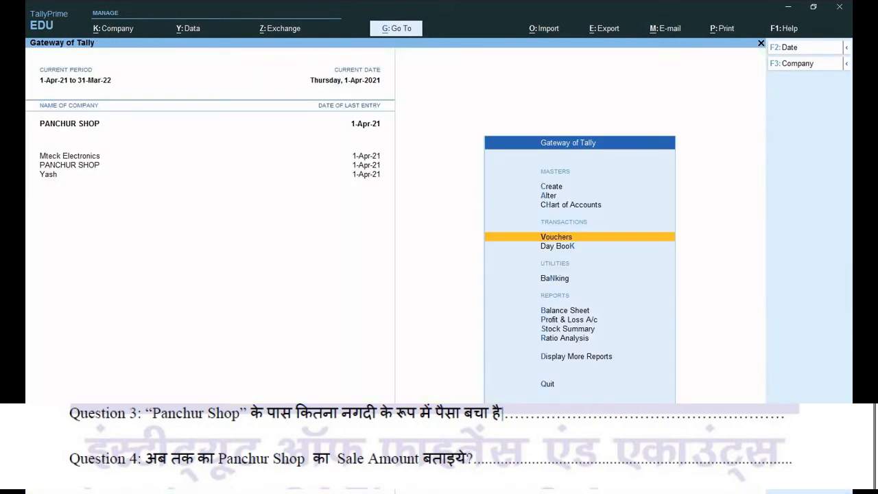
pyautogui.press('d')
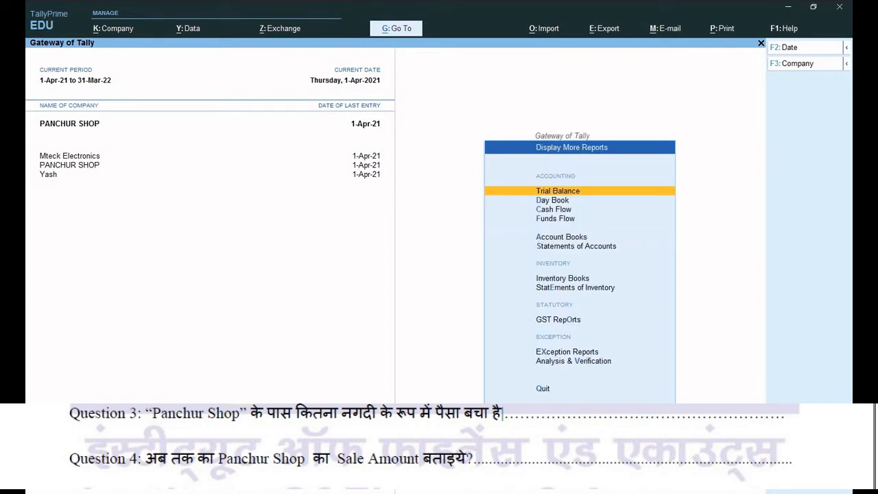
pyautogui.press('a')
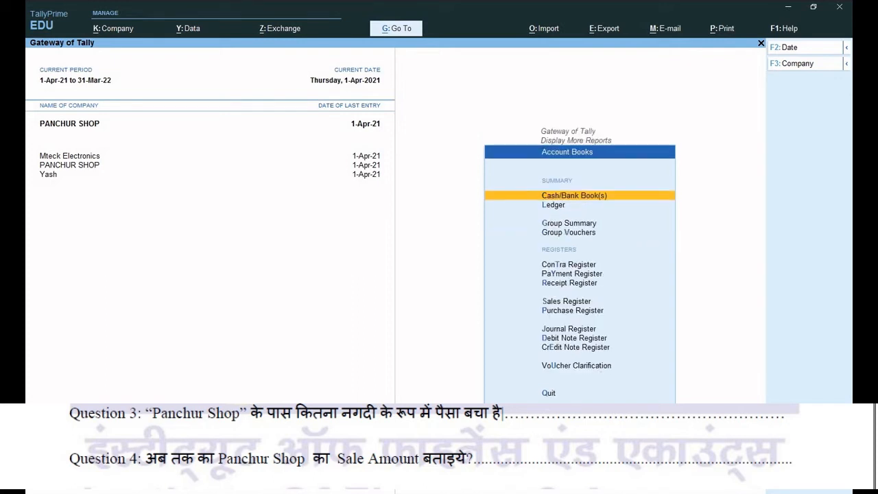
pyautogui.press('Return')
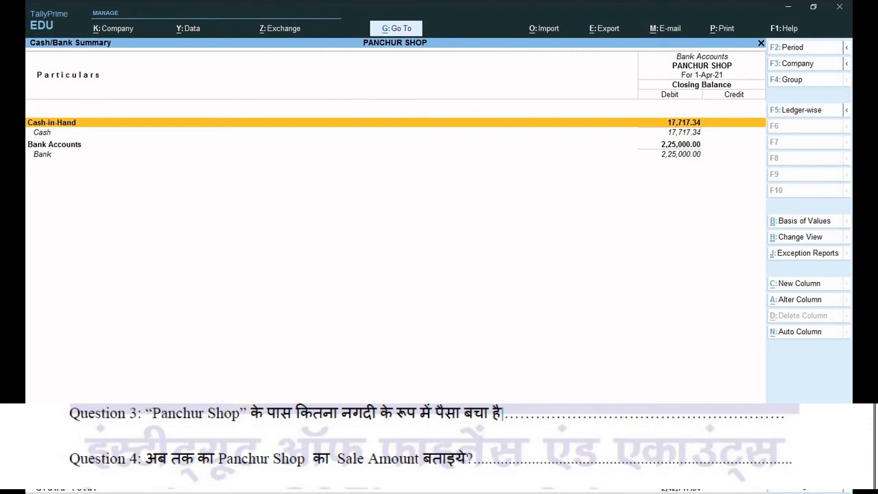
pyautogui.press('Return')
pyautogui.press('Return')
pyautogui.press('Return')
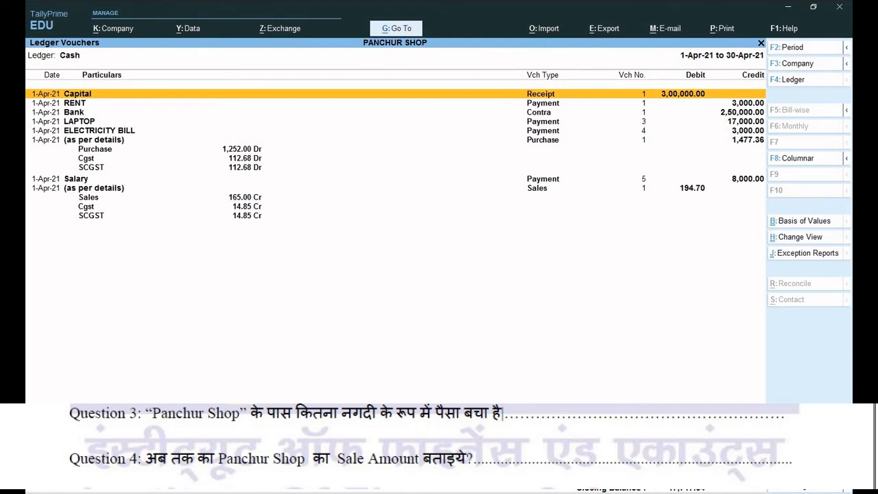
pyautogui.press('Escape')
pyautogui.press('Escape')
pyautogui.press('Escape')
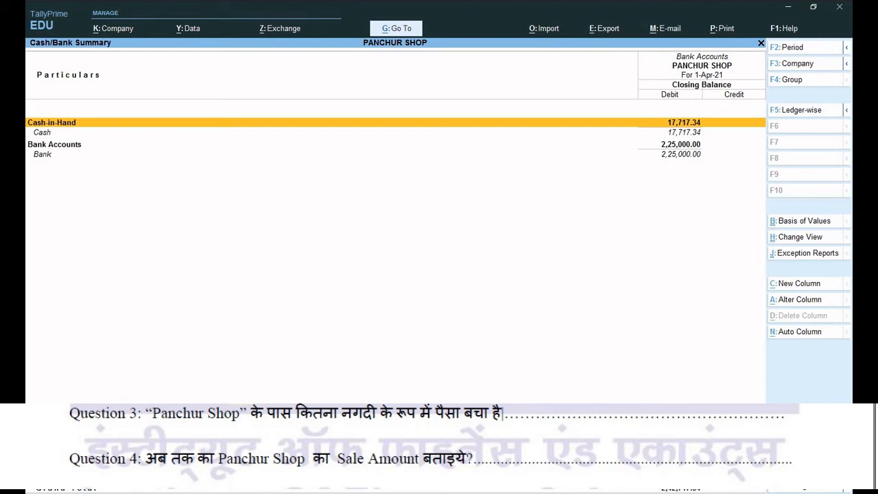
pyautogui.press('Escape')
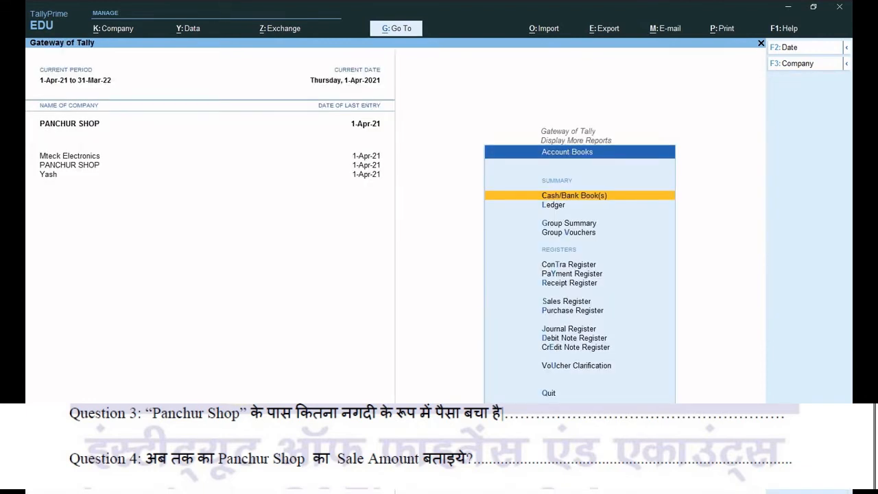
# Review the list of all sales vouchers in the Sales Register to find the total sales amount
pyautogui.press('Down')
pyautogui.press('Down')
pyautogui.press('Down')
pyautogui.press('Down')
pyautogui.press('Down')
pyautogui.press('Down')
pyautogui.press('Down')
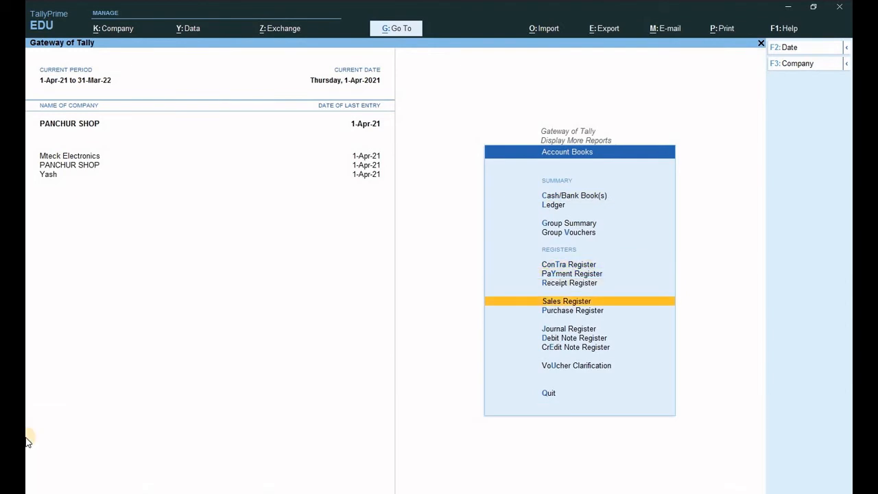
pyautogui.press('Return')
pyautogui.press('Return')
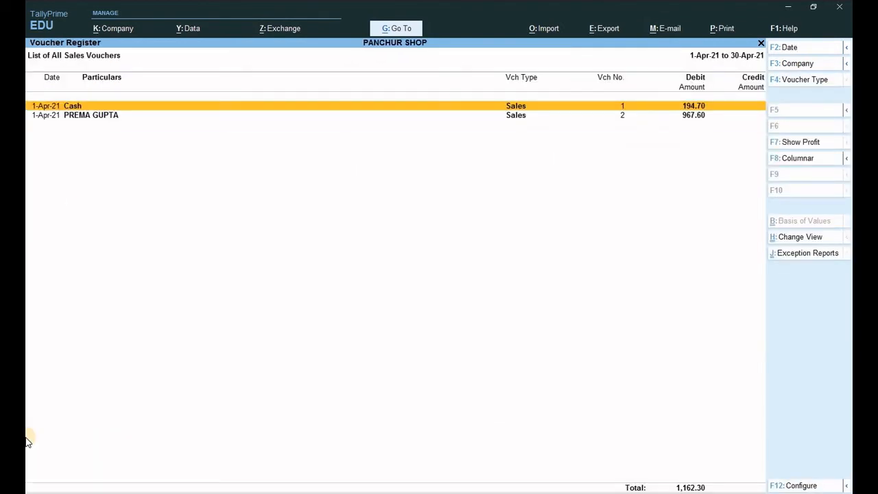
pyautogui.press('Down')
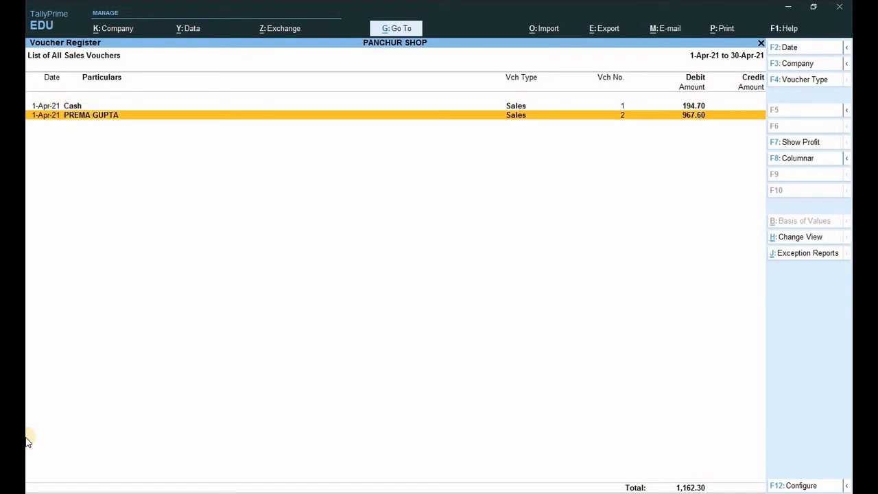
pyautogui.press('Escape')
pyautogui.press('Escape')
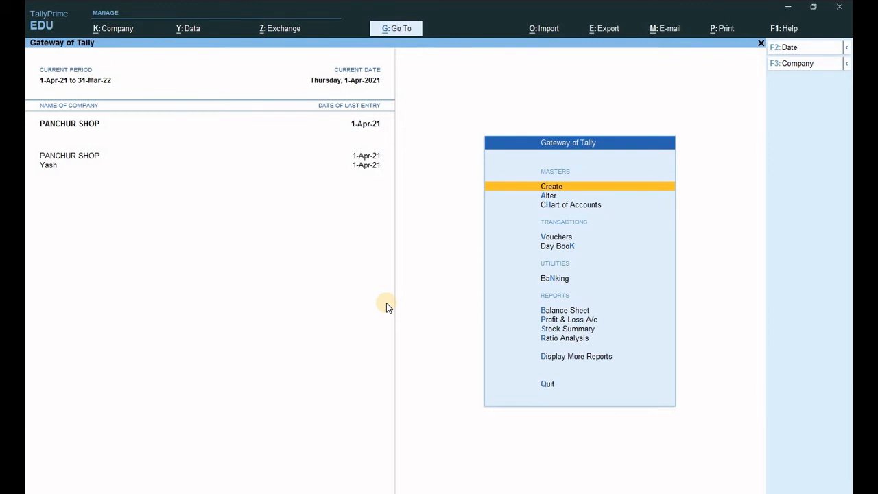
# Start a new ledger and enter the new customer's name
pyautogui.press('Return')
pyautogui.write('N')
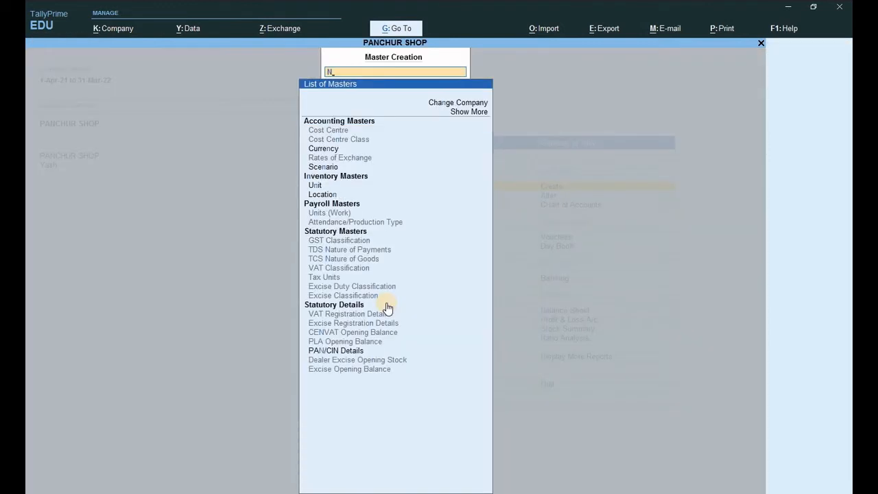
pyautogui.press('BackSpace')
pyautogui.press('Down')
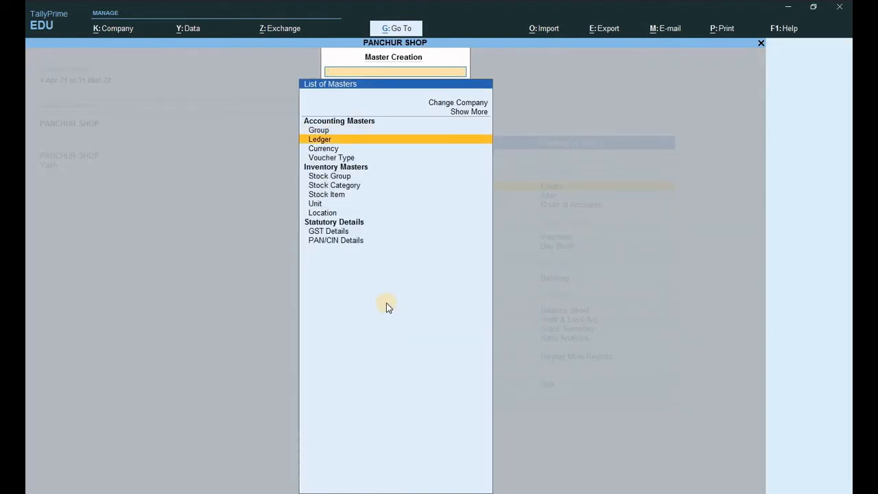
pyautogui.press('Return')
pyautogui.write('Na')
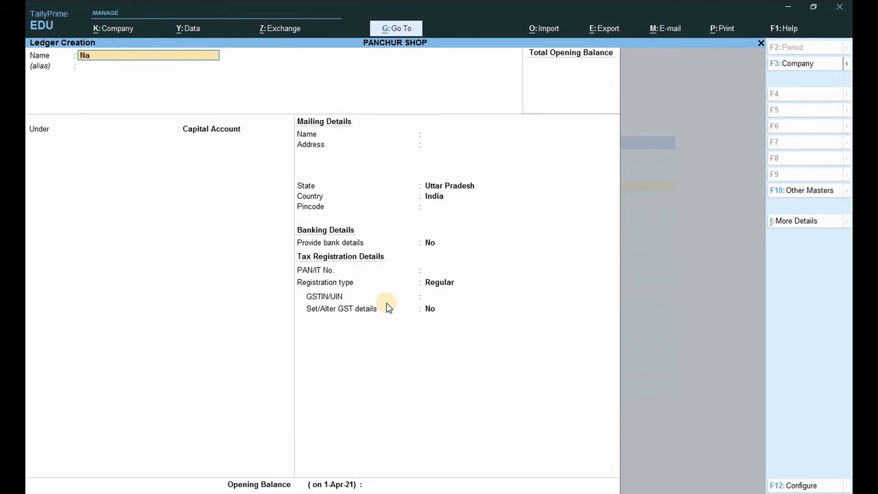
pyautogui.write('gesh')
pyautogui.press('Return')
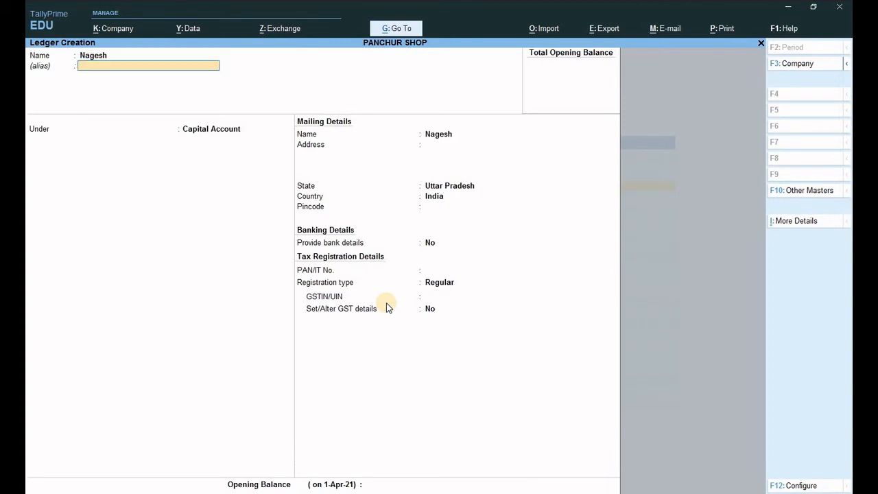
# Leave the ledger's alias empty, place it under Sundry Debtors, and keep bill-by-bill balances set to Yes
pyautogui.press('Return')
pyautogui.write('S')
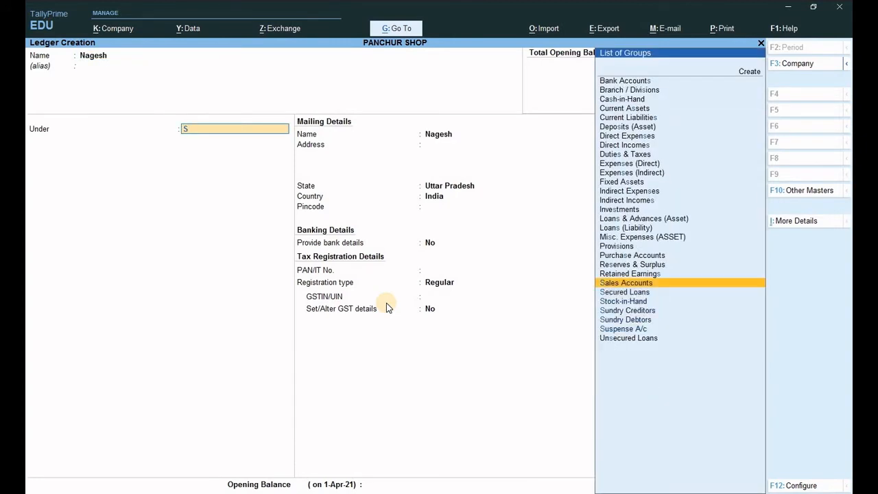
pyautogui.press('Down')
pyautogui.press('Down')
pyautogui.press('Down')
pyautogui.press('Down')
pyautogui.press('Return')
pyautogui.press('Return')
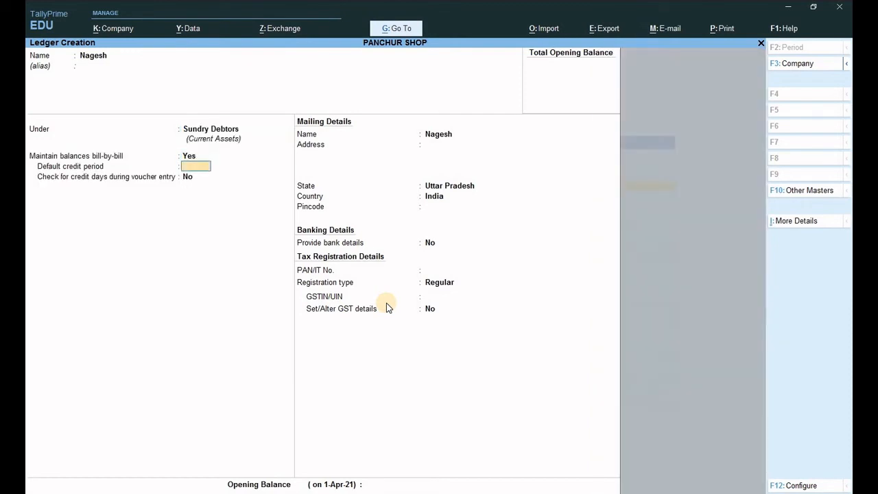
# Accept the default mailing, banking and tax registration details, save the customer ledger, and leave master creation
pyautogui.press('Return')
pyautogui.press('Return')
pyautogui.press('Return')
pyautogui.press('Return')
pyautogui.press('Return')
pyautogui.press('Return')
pyautogui.press('Return')
pyautogui.press('Return')
pyautogui.press('Return')
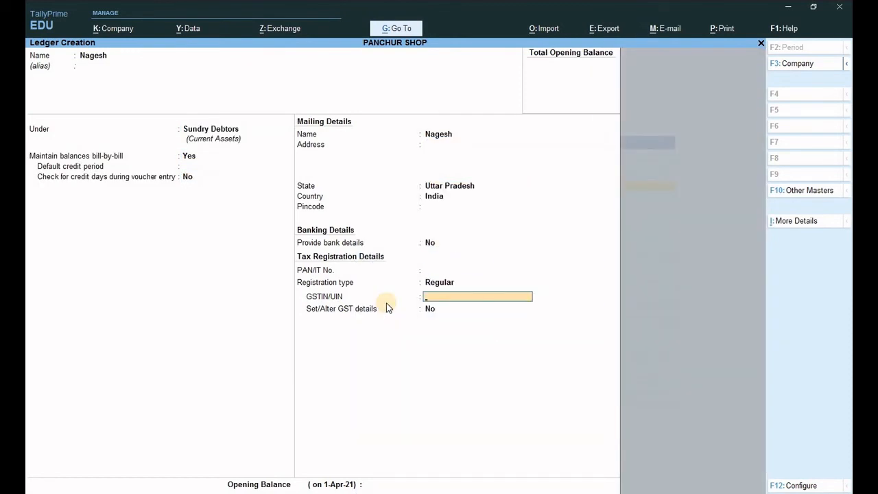
pyautogui.press('Return')
pyautogui.press('Return')
pyautogui.press('Return')
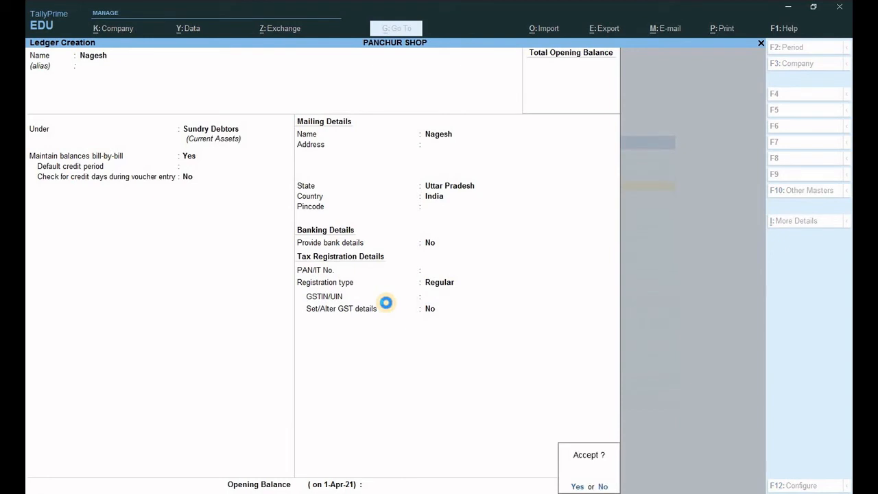
pyautogui.press('Return')
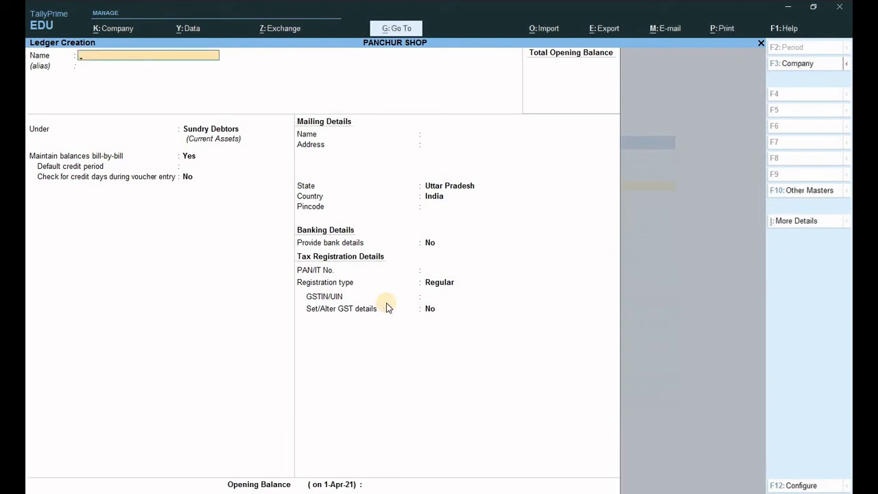
pyautogui.press('Escape')
pyautogui.press('Return')
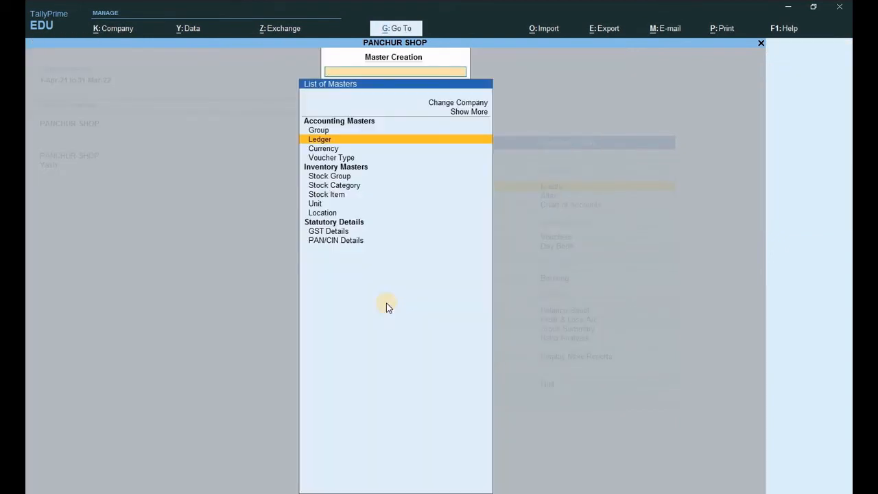
pyautogui.press('Escape')
# Start a sales voucher with the newly created customer ledger as the party account
pyautogui.press('Down')
pyautogui.press('Down')
pyautogui.press('Down')
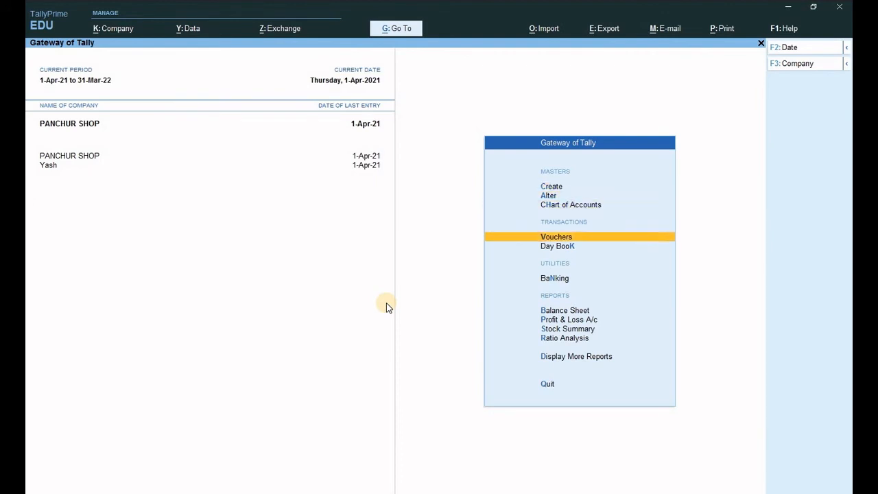
pyautogui.press('Return')
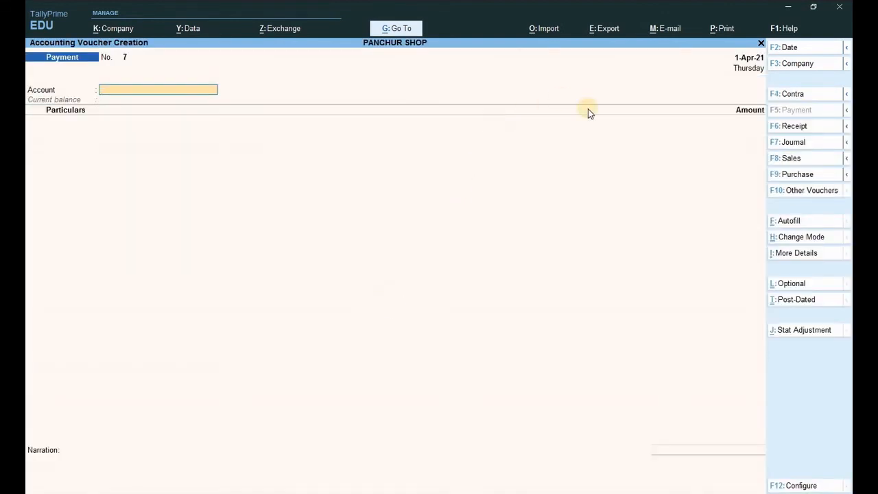
pyautogui.click(794, 158)
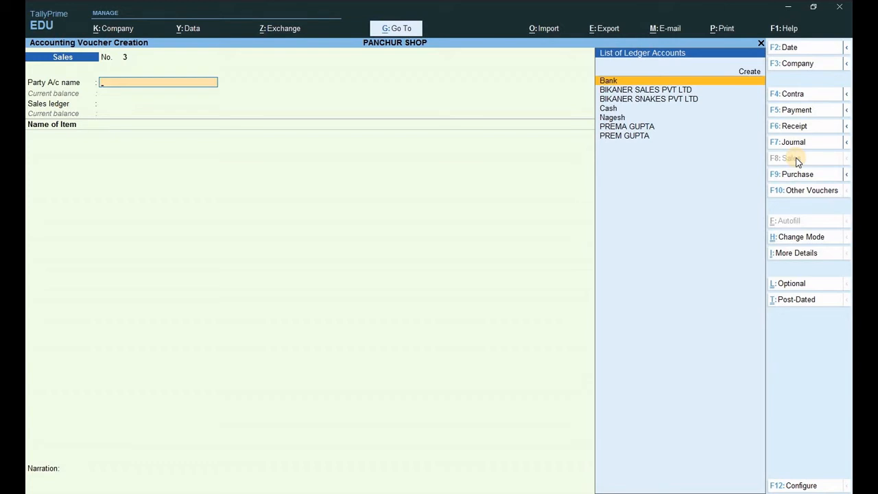
pyautogui.press('Down')
pyautogui.press('Down')
pyautogui.press('Down')
pyautogui.press('Down')
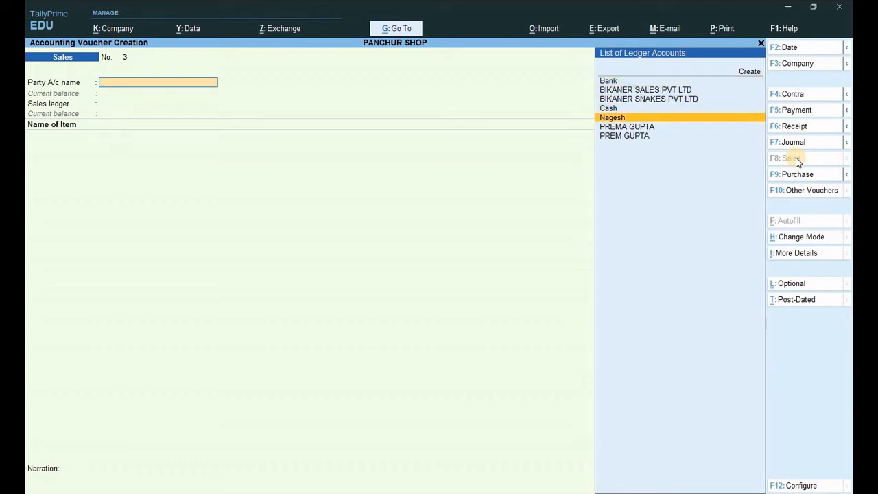
pyautogui.press('Return')
# Leave the dispatch details blank, accept the party details, and choose SALES as the sales ledger
pyautogui.press('Return')
pyautogui.press('Return')
pyautogui.press('Return')
pyautogui.press('Return')
pyautogui.press('Return')
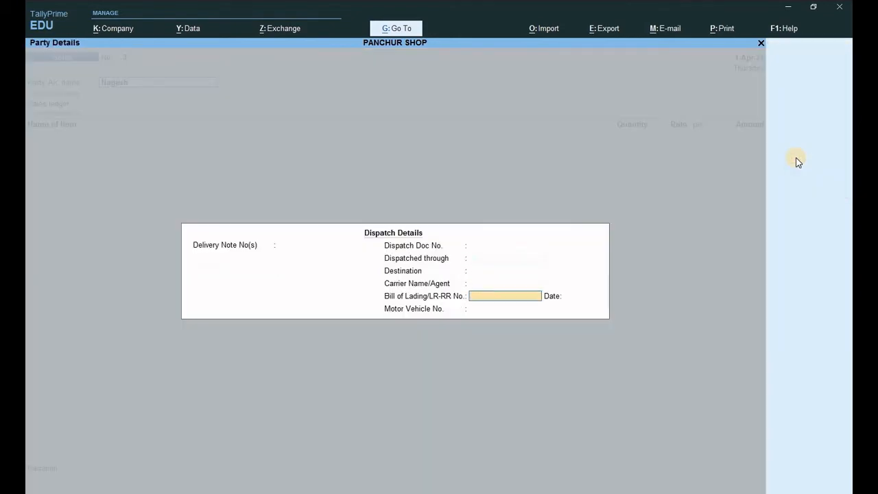
pyautogui.press('Return')
pyautogui.press('Return')
pyautogui.press('Return')
pyautogui.press('Return')
pyautogui.press('Return')
pyautogui.press('Return')
pyautogui.press('Return')
pyautogui.press('Return')
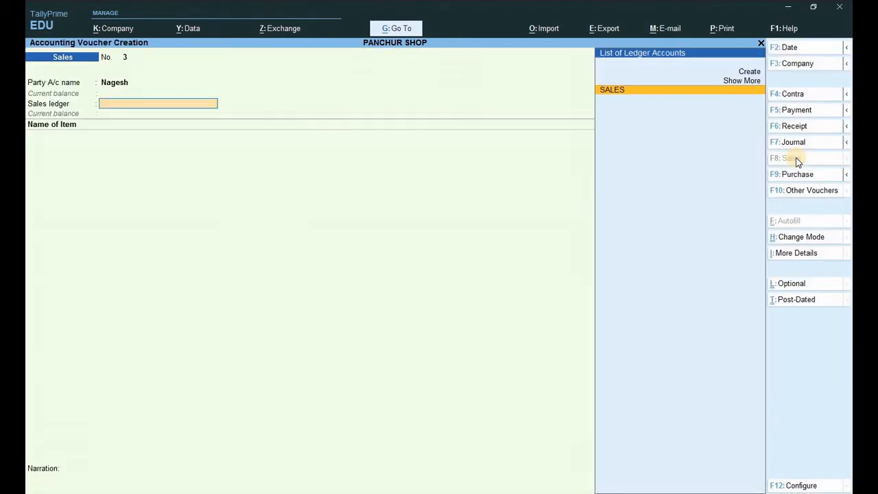
pyautogui.press('Return')
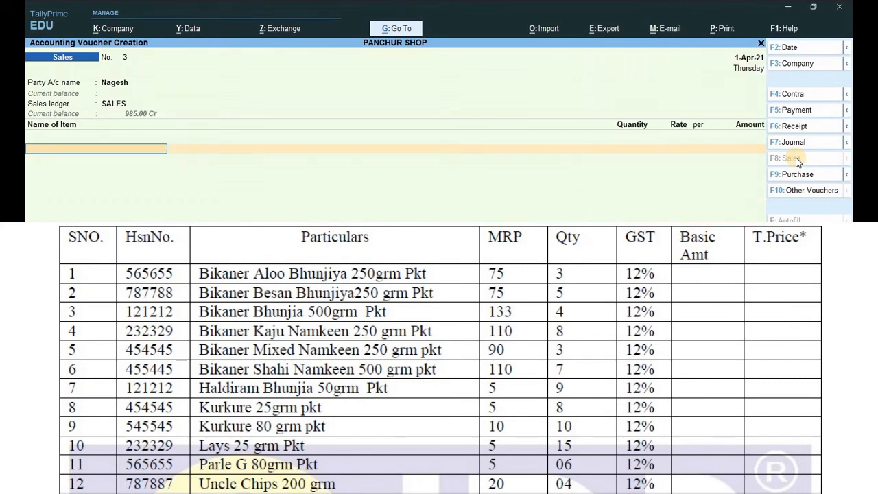
# Add BIKANER ALOO BHUJIA as the first item, with a quantity of 3 pcs at a rate of 75
pyautogui.write('B')
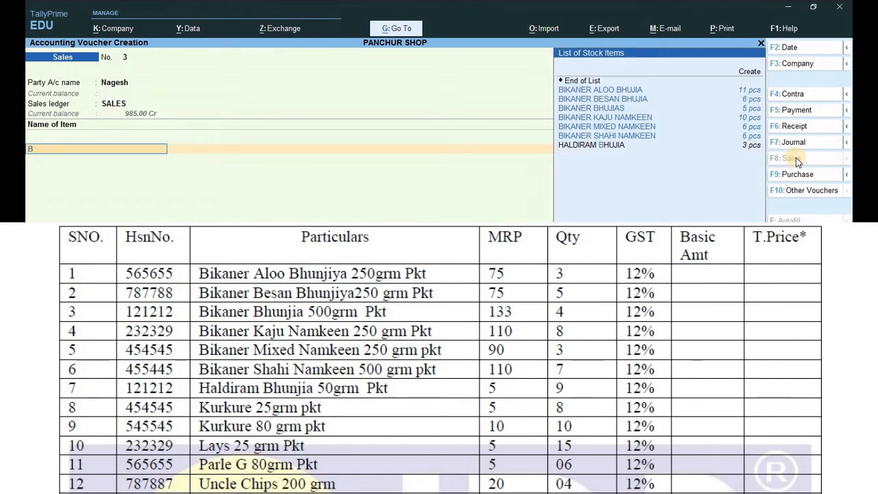
pyautogui.press('Up')
pyautogui.press('Up')
pyautogui.press('Up')
pyautogui.press('Up')
pyautogui.press('Up')
pyautogui.press('Up')
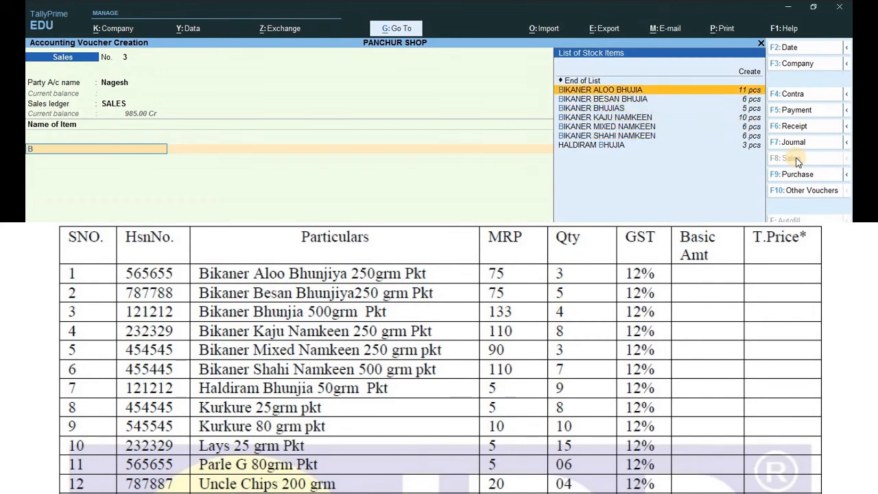
pyautogui.press('Return')
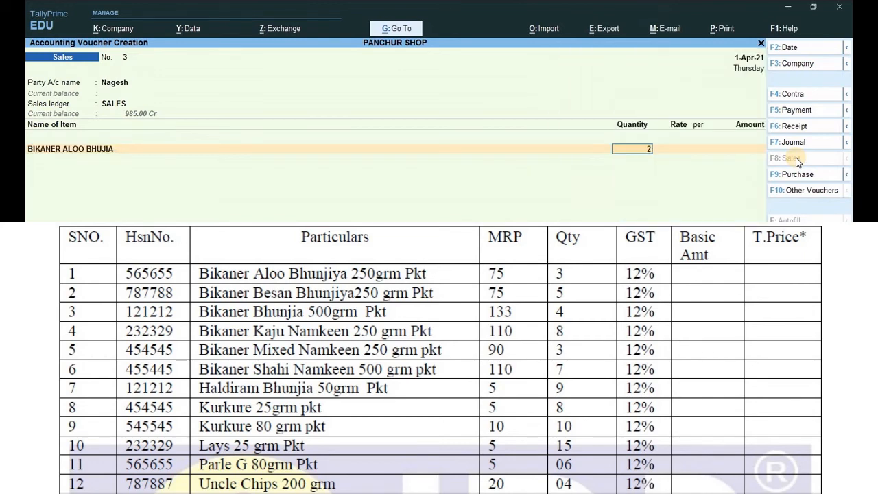
pyautogui.write('3')
pyautogui.press('Return')
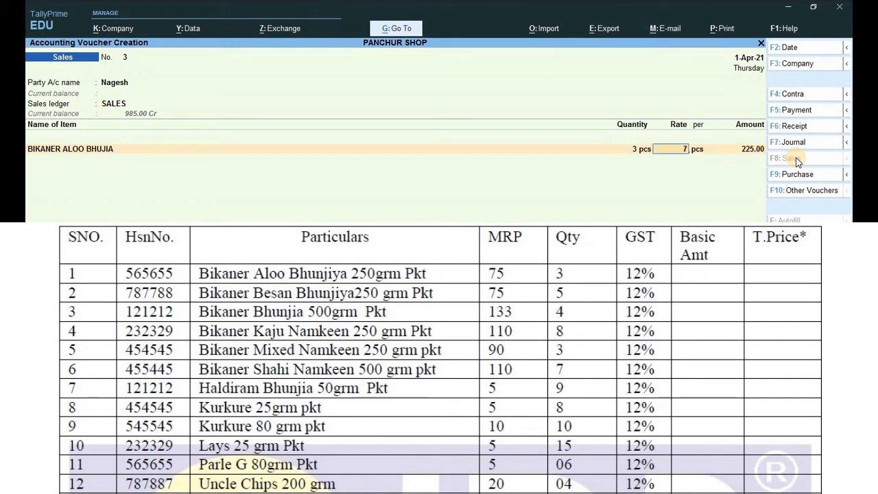
pyautogui.press('Return')
pyautogui.press('Return')
pyautogui.press('Return')
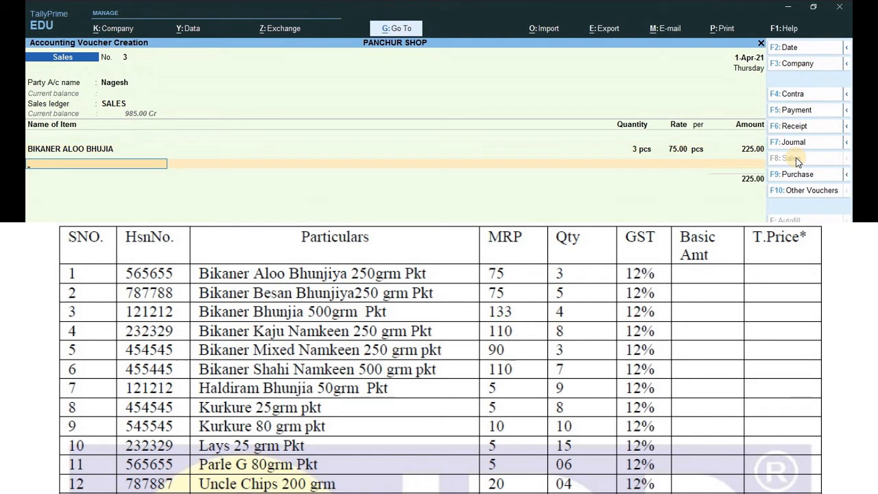
# Add BIKANER BESAN BHUJIA as the second item of the sales voucher, with 5 pcs at a rate of 75
pyautogui.write('B')
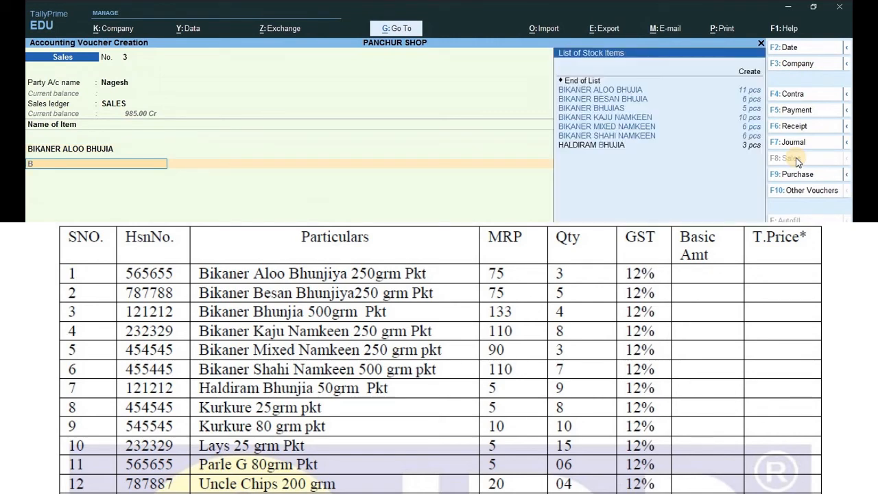
pyautogui.press('Down')
pyautogui.press('Return')
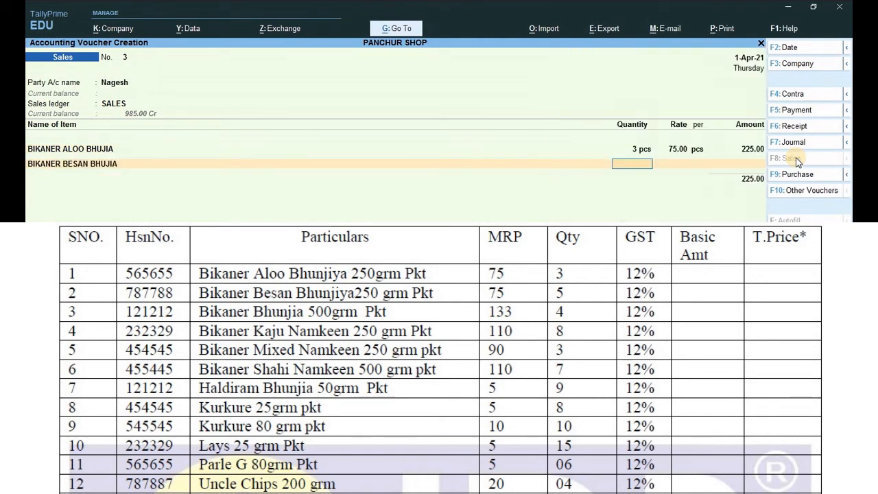
pyautogui.write('5')
pyautogui.press('Return')
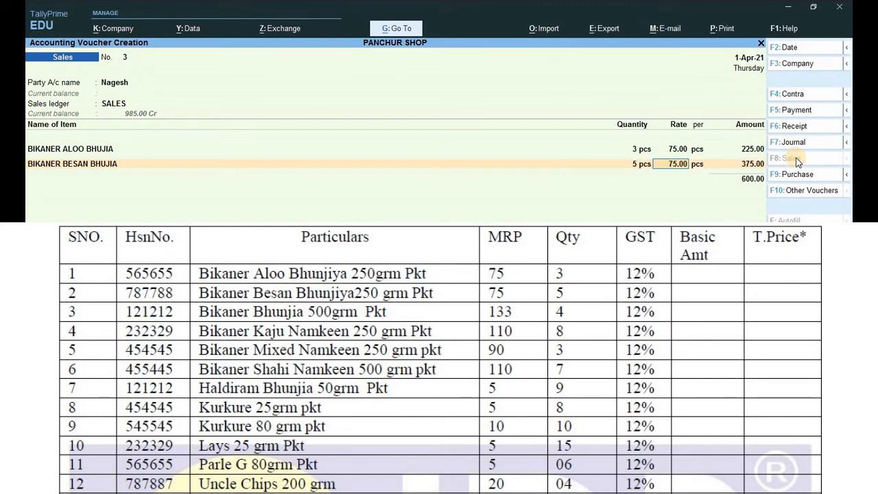
pyautogui.press('Return')
pyautogui.press('Return')
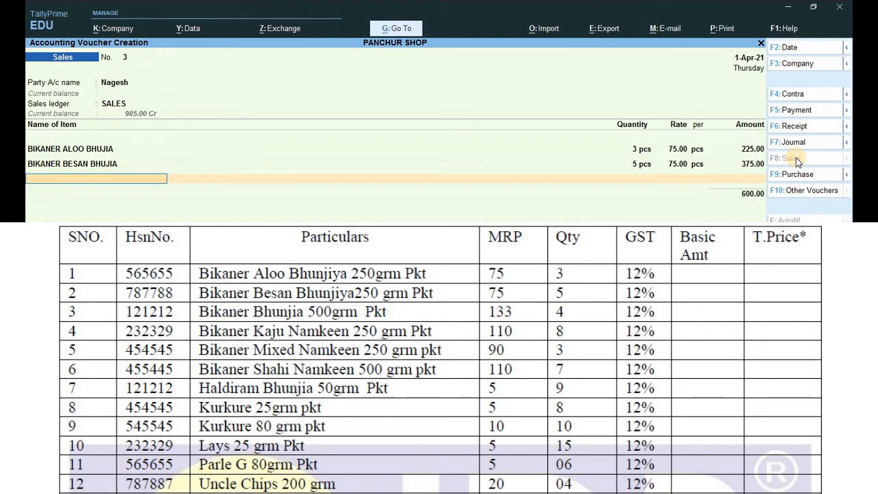
# Add BIKANER BHUJIAS as the third item, with a quantity of 4 pcs at a rate of 133
pyautogui.write('B')
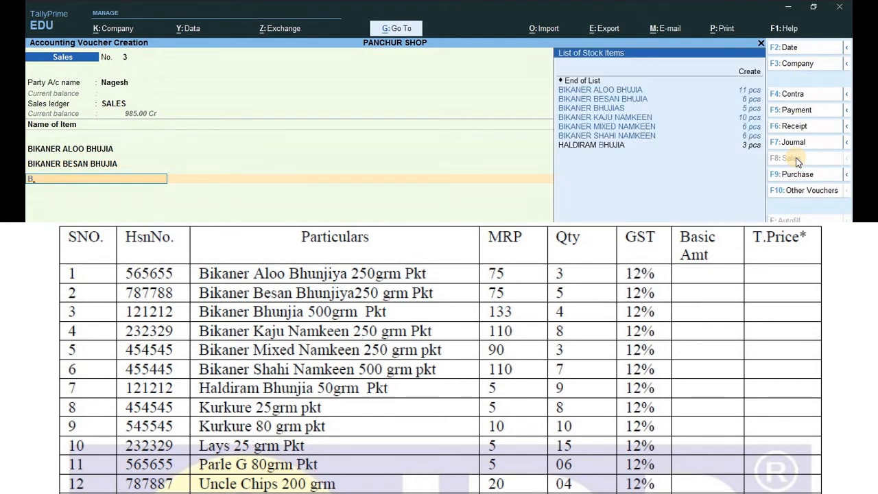
pyautogui.press('Down')
pyautogui.press('Down')
pyautogui.press('Down')
pyautogui.press('Return')
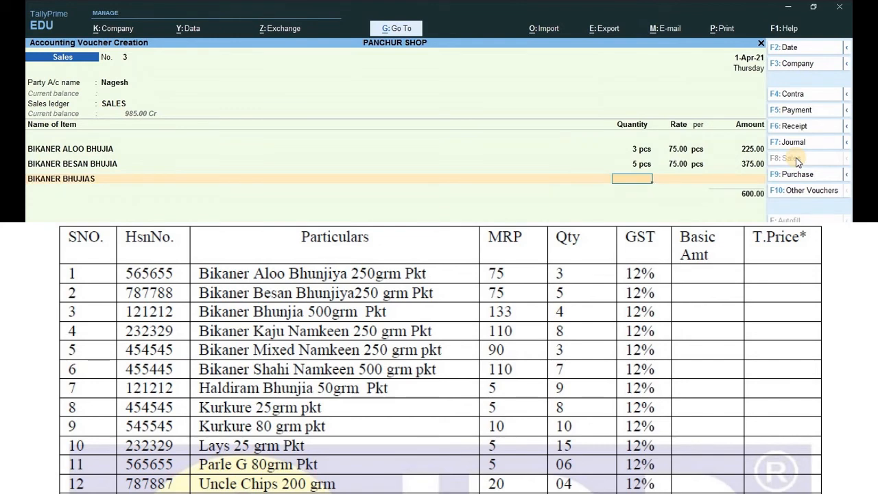
pyautogui.write('4')
pyautogui.press('Return')
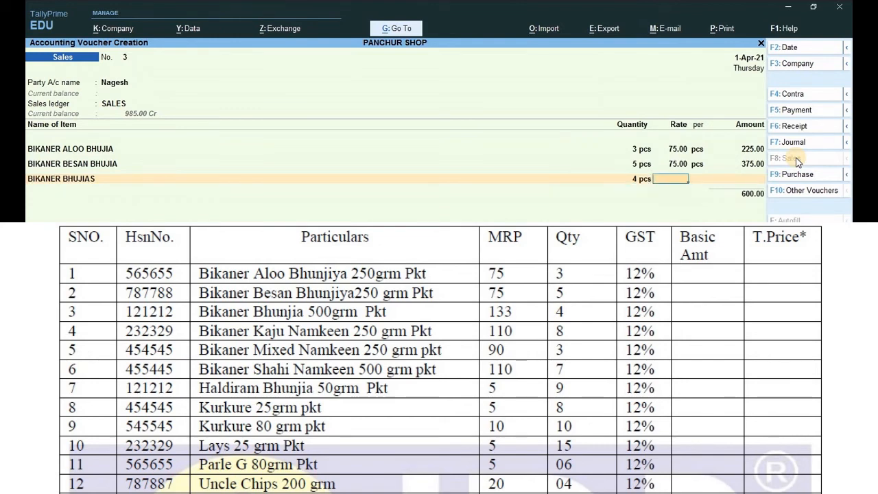
pyautogui.write('133')
pyautogui.press('Return')
pyautogui.press('Return')
pyautogui.press('Return')
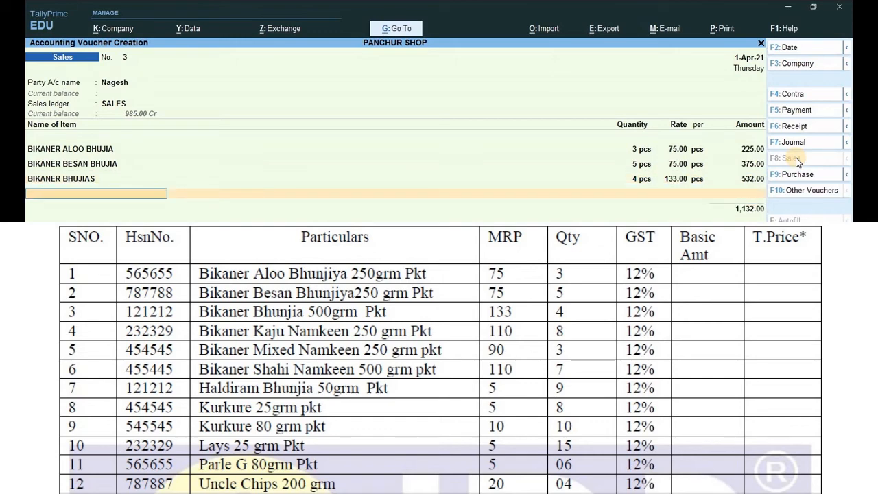
# Add BIKANER KAJU NAMKEEN as the fourth item, with a quantity of 8 pcs at a rate of 110
pyautogui.write('B')
pyautogui.press('Down')
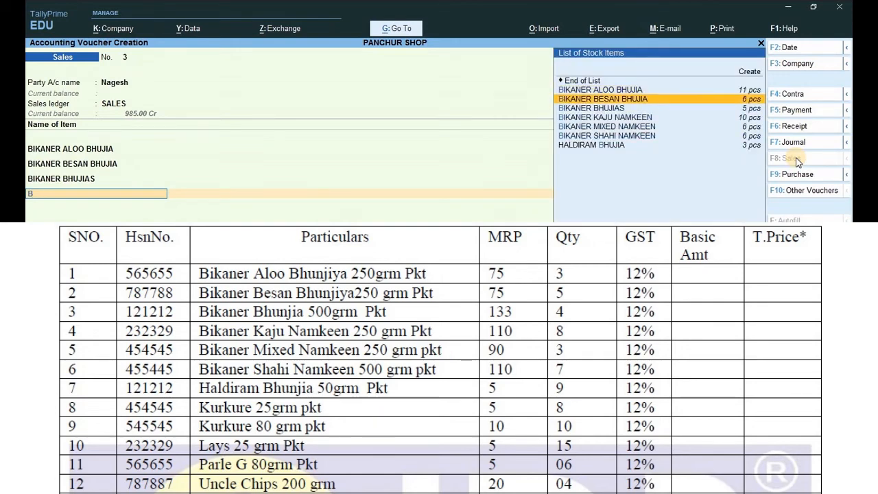
pyautogui.press('Down')
pyautogui.press('Down')
pyautogui.press('Down')
pyautogui.press('Up')
pyautogui.press('Return')
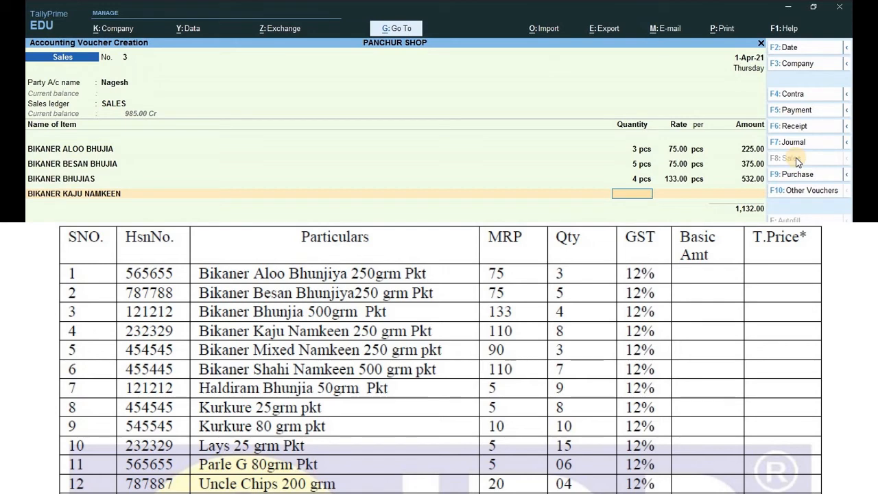
pyautogui.write('8')
pyautogui.press('Return')
pyautogui.write('110')
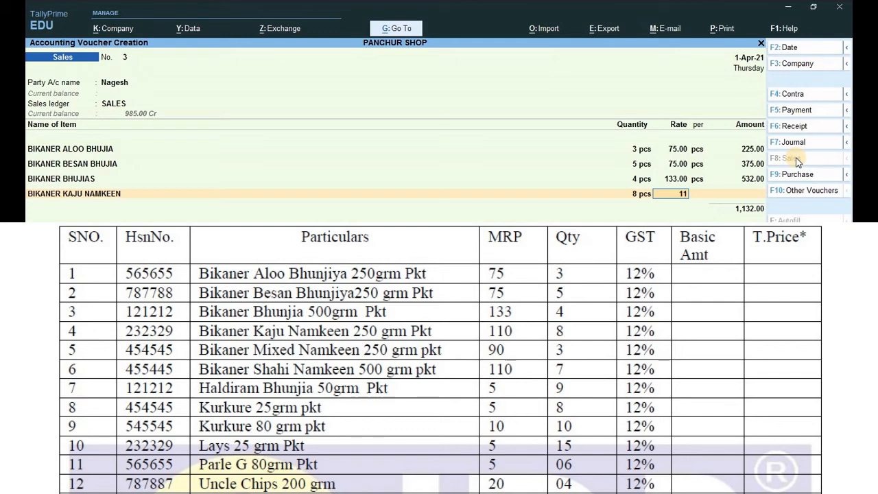
pyautogui.press('Return')
pyautogui.press('Return')
pyautogui.press('Return')
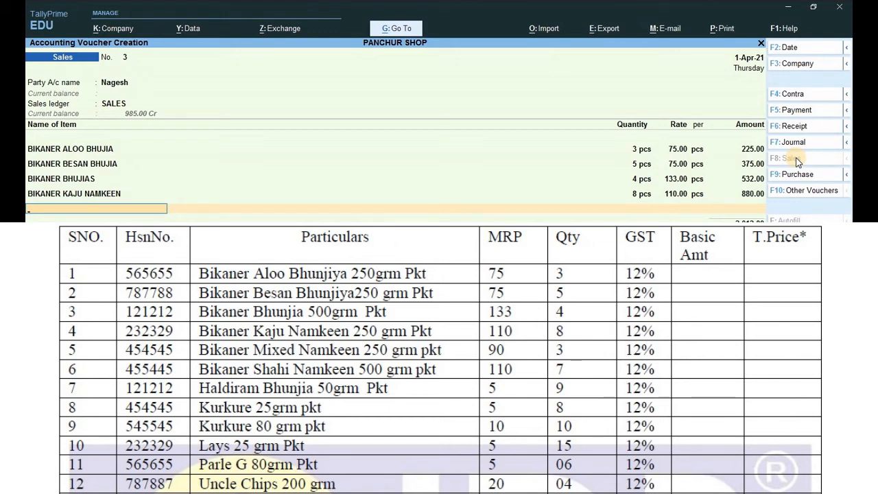
# Add BIKANER MIXED NAMKEEN as the fifth item, with a quantity of 3 pcs at a rate of 90
pyautogui.write('B')
pyautogui.press('Down')
pyautogui.press('Down')
pyautogui.press('Down')
pyautogui.press('Down')
pyautogui.press('Down')
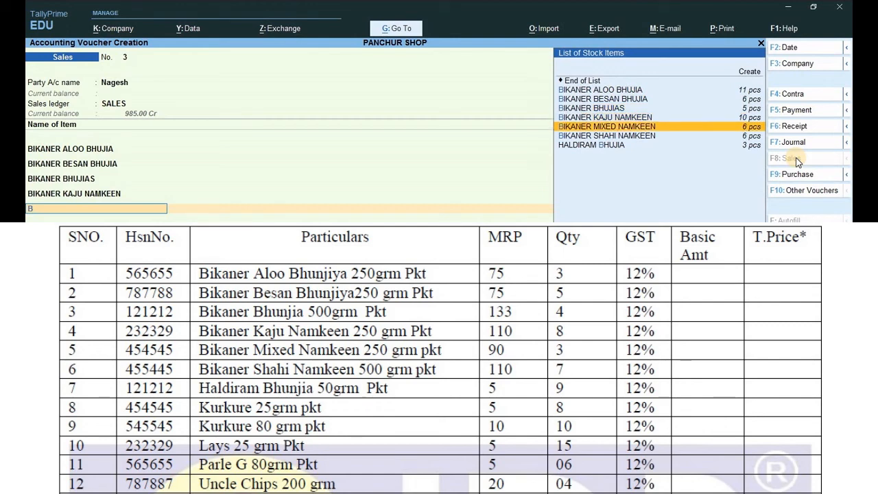
pyautogui.press('Return')
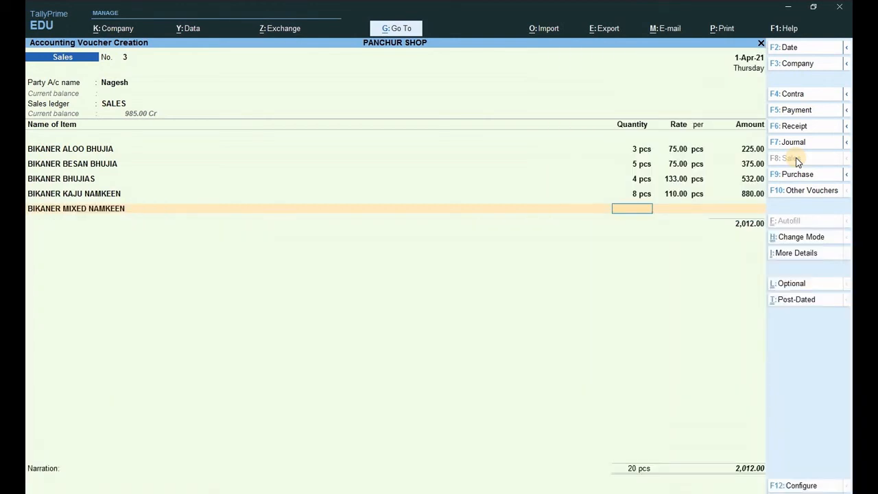
pyautogui.write('3')
pyautogui.press('Return')
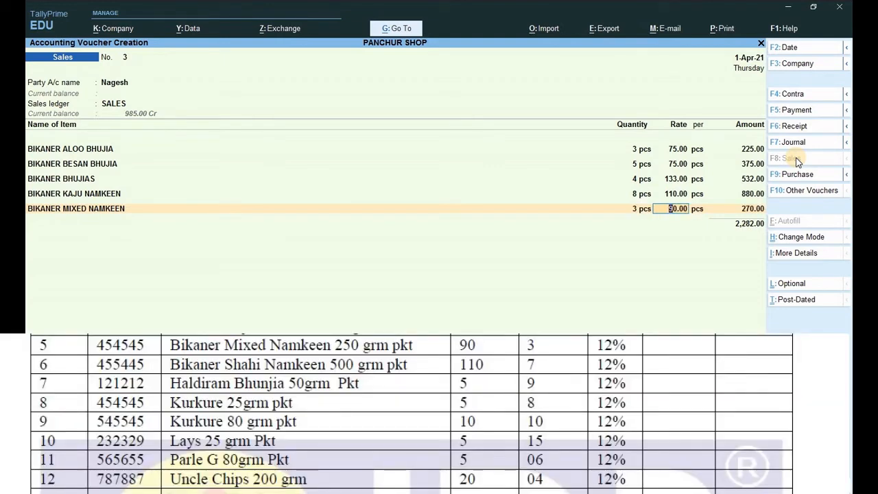
pyautogui.press('Return')
pyautogui.press('Return')
pyautogui.press('Return')
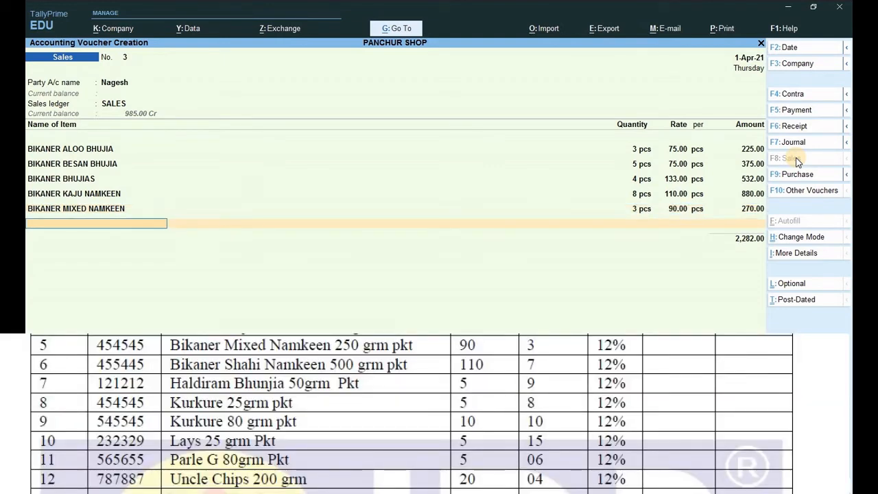
# Add BIKANER SHAHI NAMKEEN as the sixth item, with a quantity of 7 pcs at a rate of 110
pyautogui.write('B')
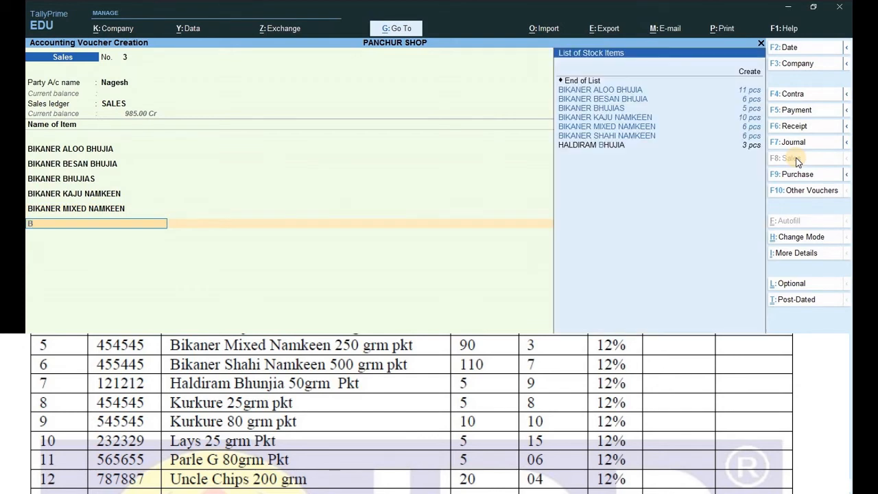
pyautogui.press('Down')
pyautogui.press('Down')
pyautogui.press('Down')
pyautogui.press('Down')
pyautogui.press('Down')
pyautogui.press('Down')
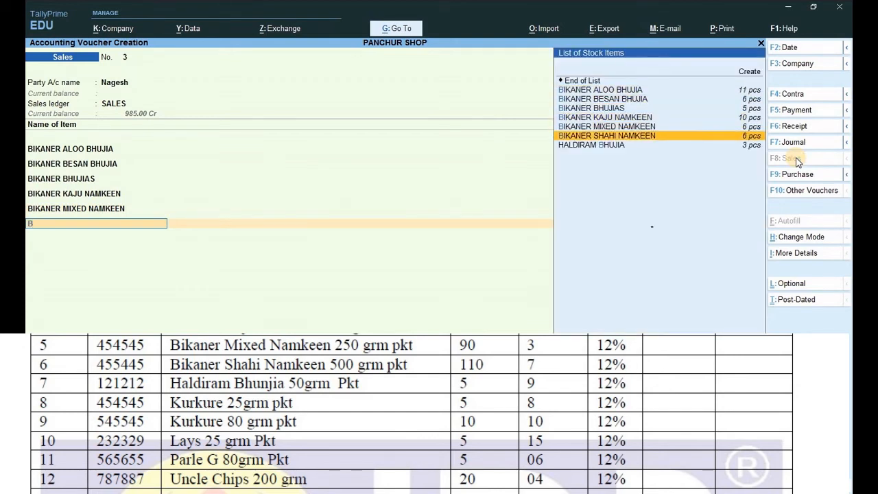
pyautogui.press('Return')
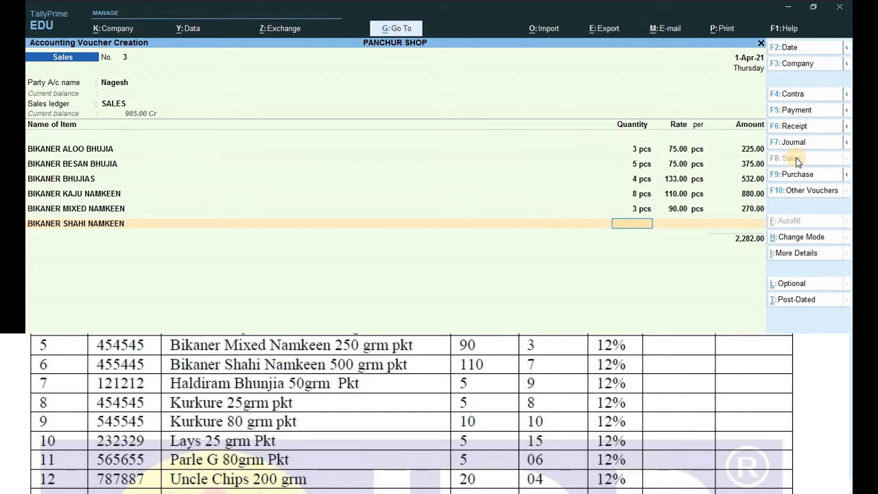
pyautogui.write('7')
pyautogui.press('Return')
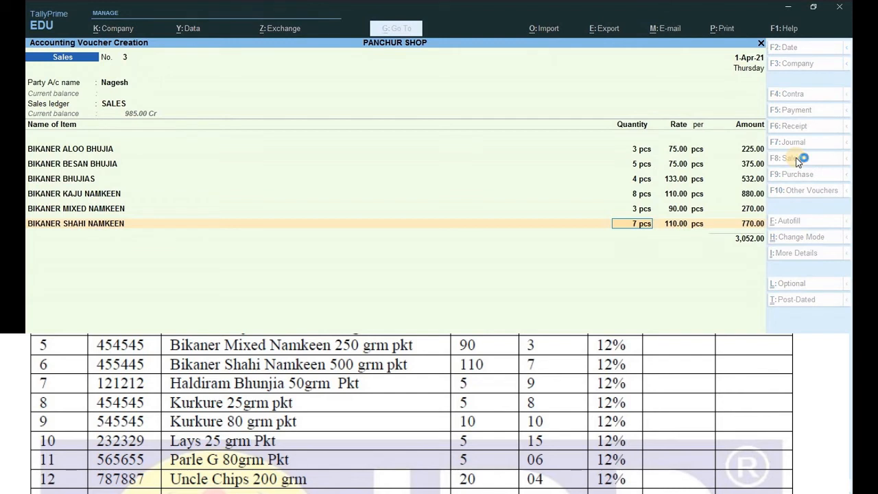
pyautogui.press('Return')
pyautogui.press('Return')
pyautogui.press('Return')
pyautogui.press('Return')
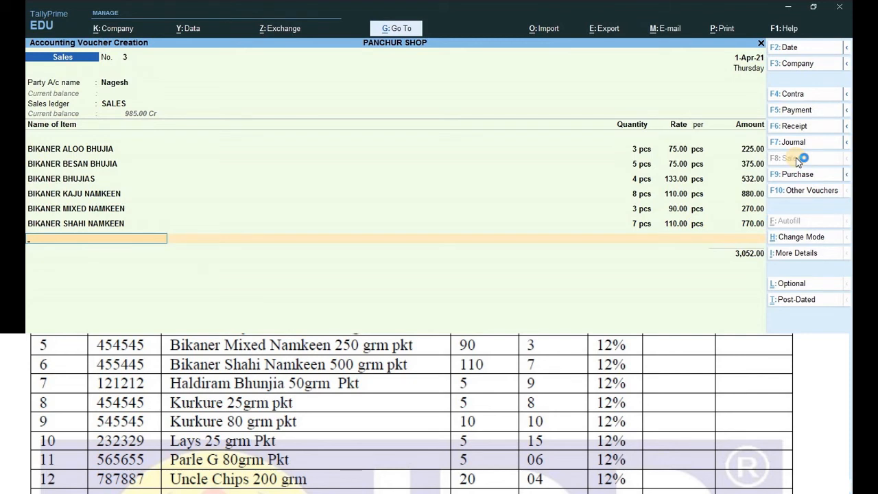
# Add HALDIRAM BHUJIA as the seventh item, with a quantity of 9 pcs at a rate of 5
pyautogui.write('H')
pyautogui.press('Return')
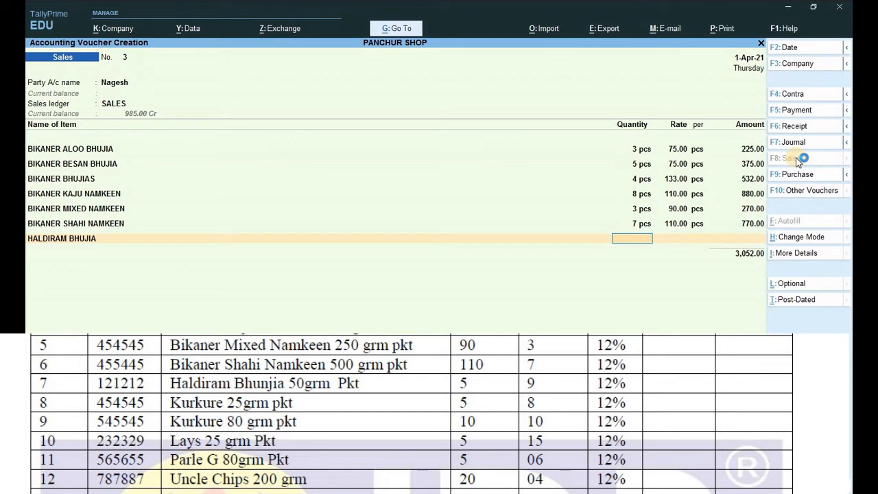
pyautogui.write('9 pcs')
pyautogui.press('Return')
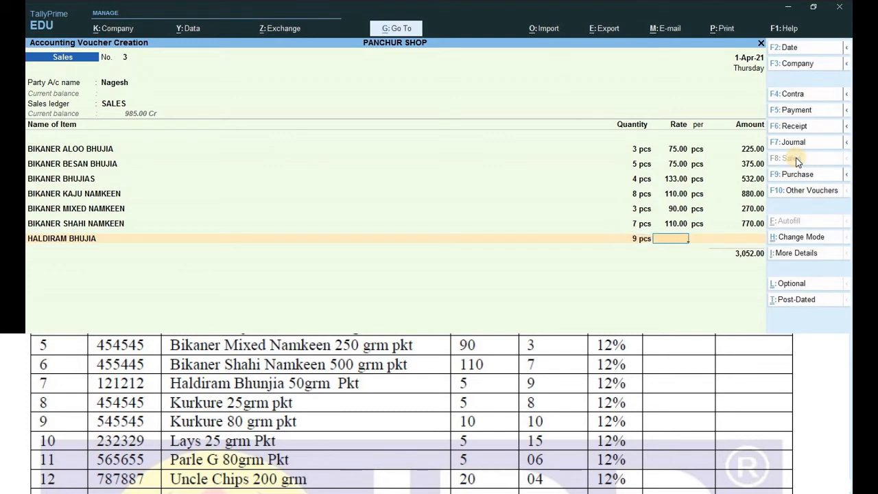
pyautogui.write('5')
pyautogui.press('Return')
pyautogui.press('Return')
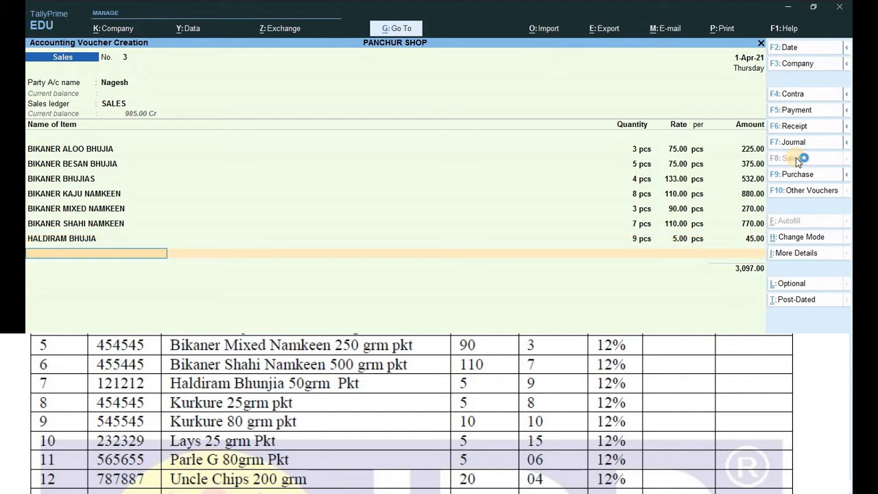
# Add KURKURE 25GRM as the eighth item, with a quantity of 8 pcs at a rate of 5
pyautogui.write('K')
pyautogui.press('Down')
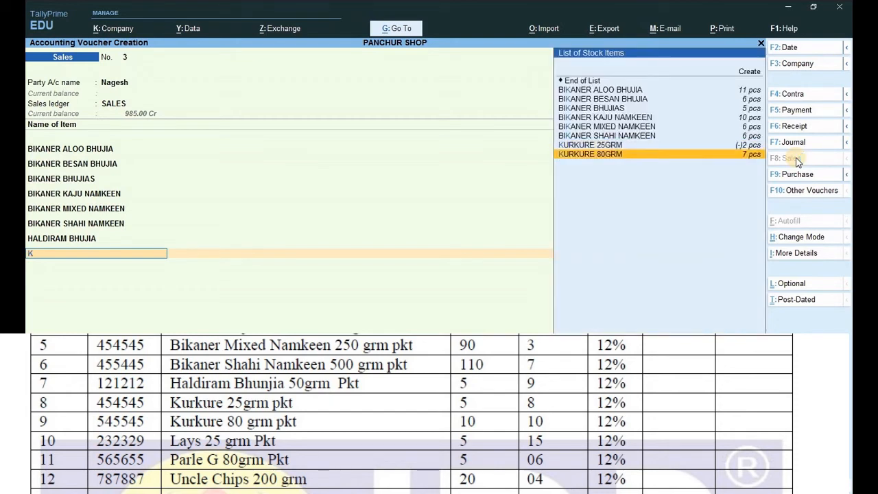
pyautogui.press('Up')
pyautogui.press('Return')
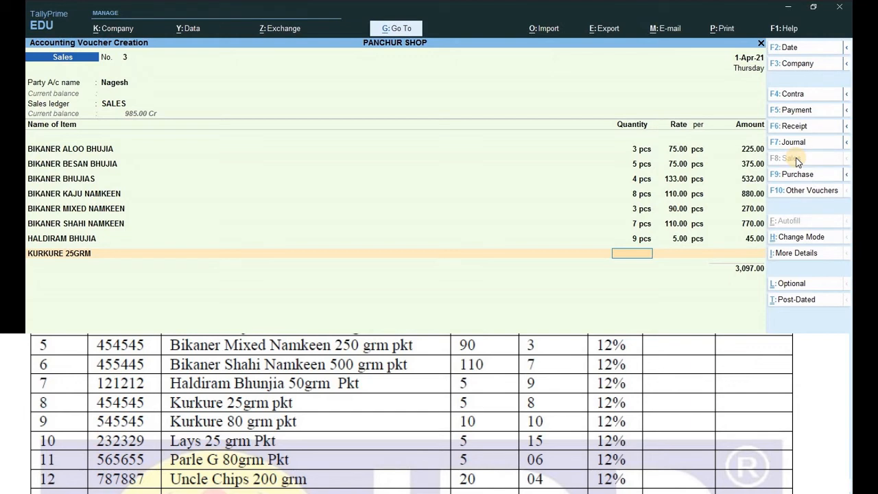
pyautogui.write('8')
pyautogui.press('Return')
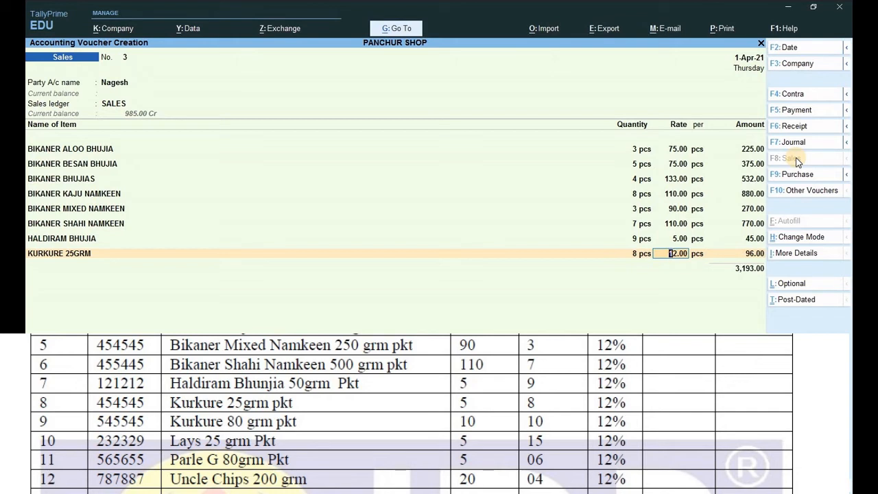
pyautogui.write('5')
pyautogui.press('Return')
pyautogui.press('Return')
pyautogui.press('Return')
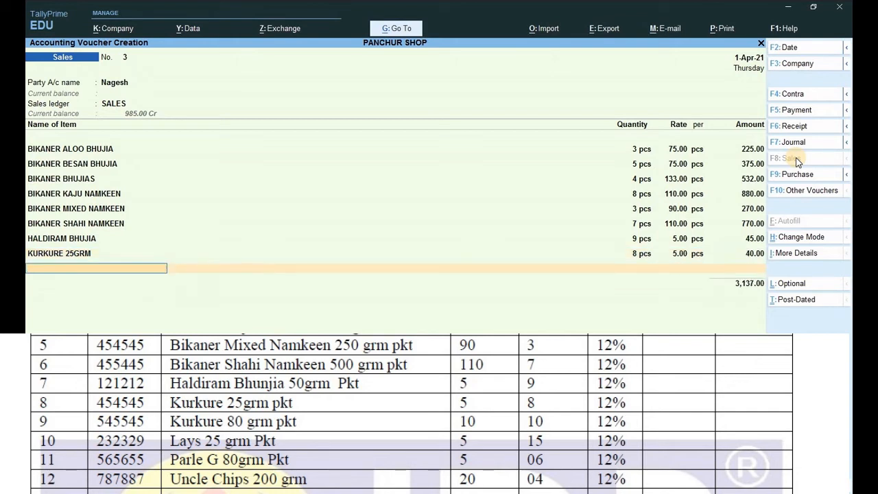
# Add LAYS 25GRM as the ninth item, with a quantity of 10 pcs at a rate of 10
pyautogui.write('L')
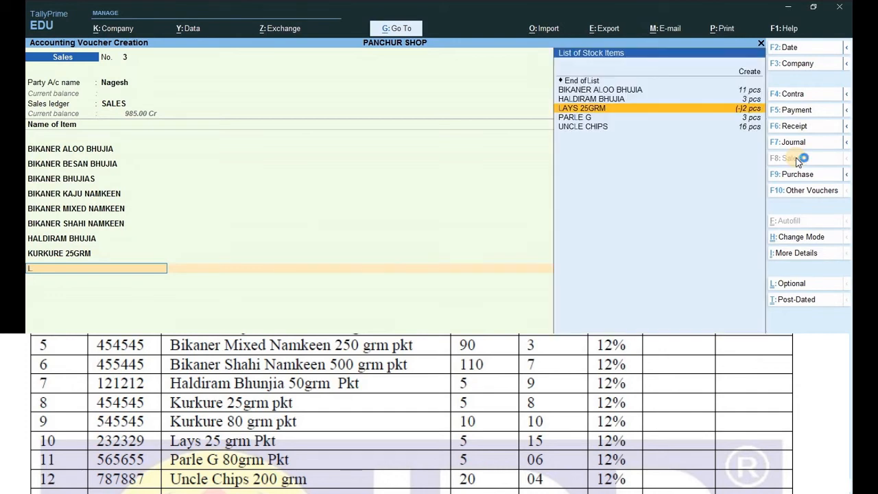
pyautogui.press('Down')
pyautogui.press('Up')
pyautogui.press('Return')
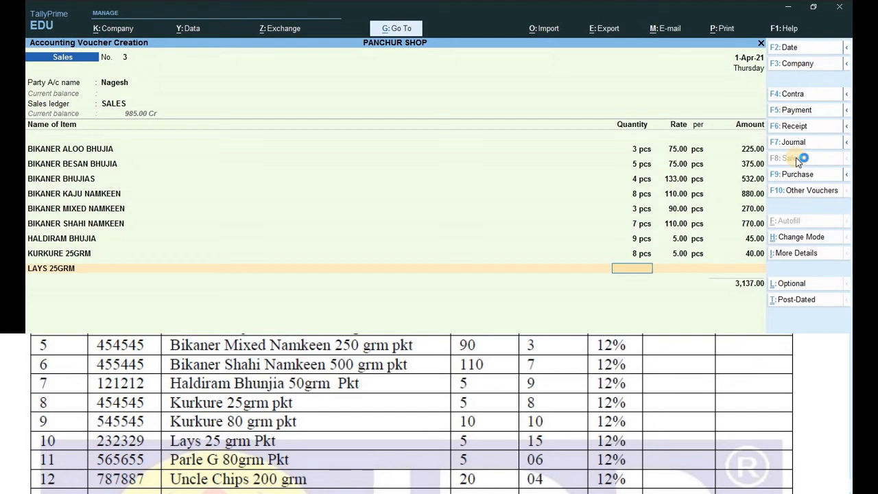
pyautogui.write('10')
pyautogui.press('Return')
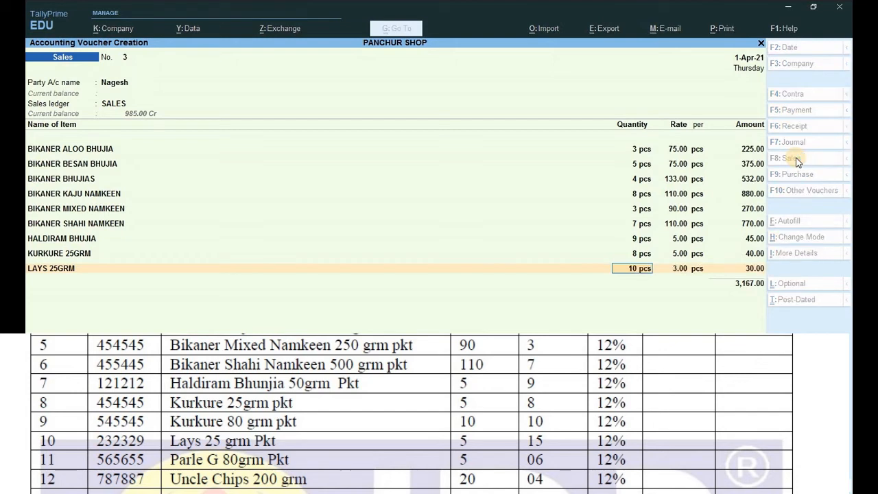
pyautogui.press('Return')
pyautogui.write('0')
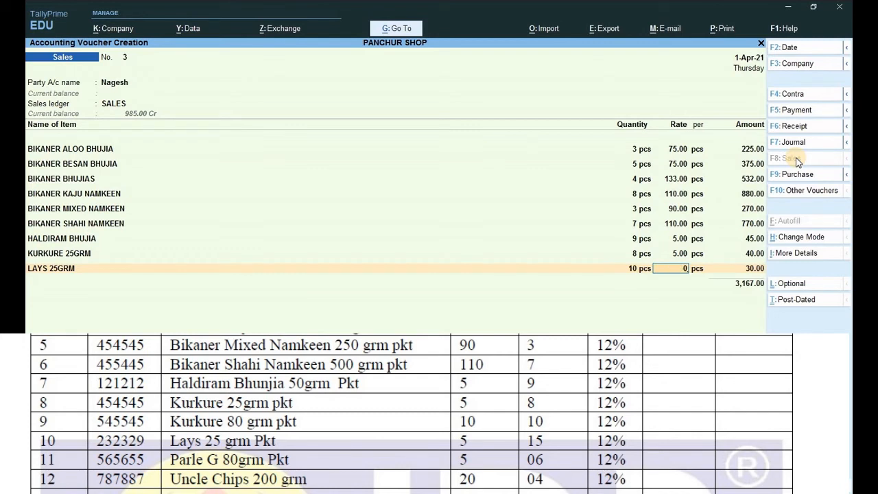
pyautogui.press('BackSpace')
pyautogui.write('10')
pyautogui.press('Return')
pyautogui.press('Return')
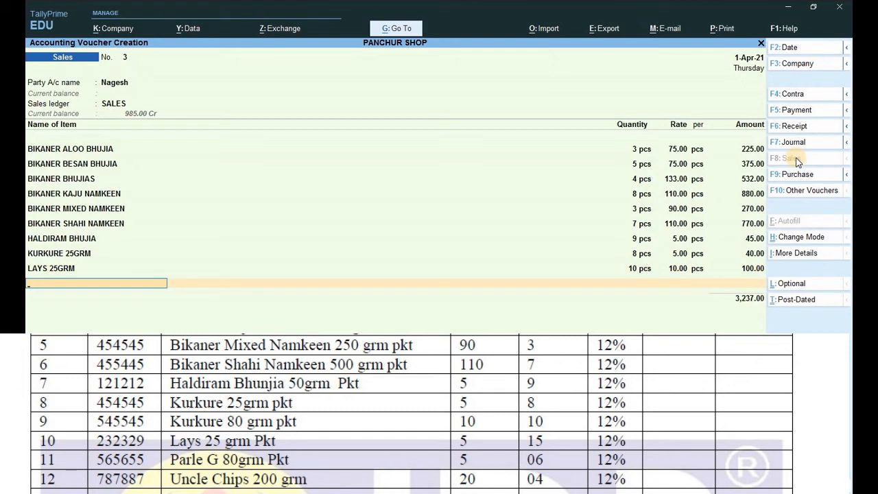
# Select PARLE G as the tenth item in the sales voucher
pyautogui.write('p')
pyautogui.press('Return')
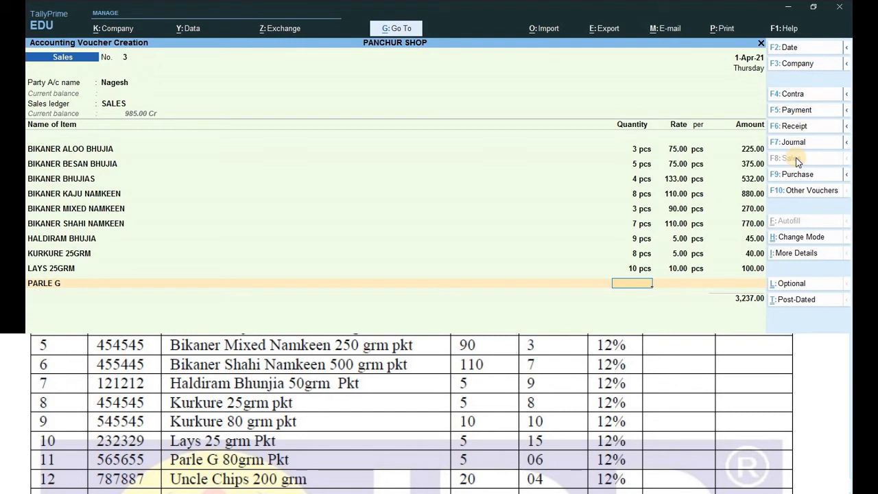
pyautogui.hotkey('alt', 'Tab')
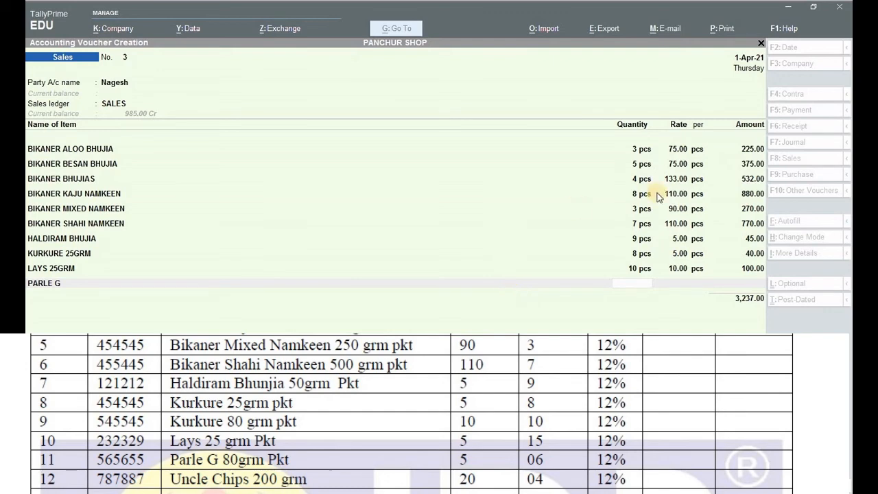
# Change the ninth item to KURKURE 80GRM, with a quantity of 10 pcs at a rate of 10
pyautogui.click(67, 256)
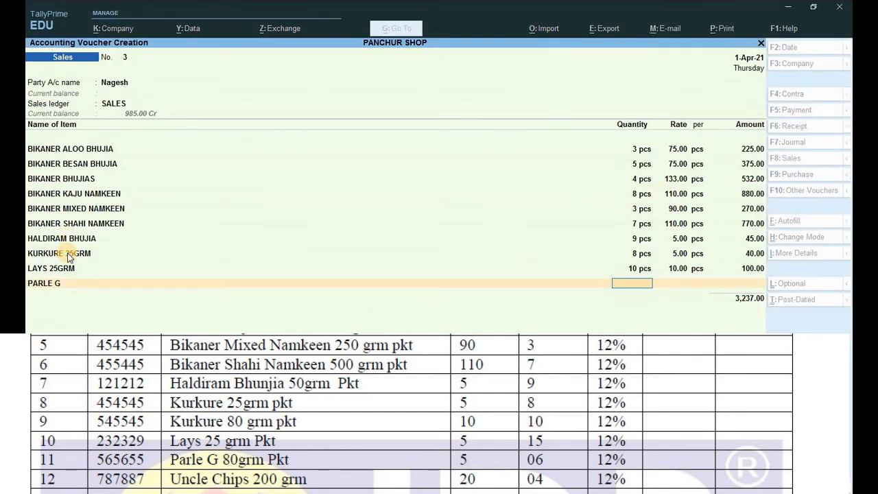
pyautogui.click(68, 257)
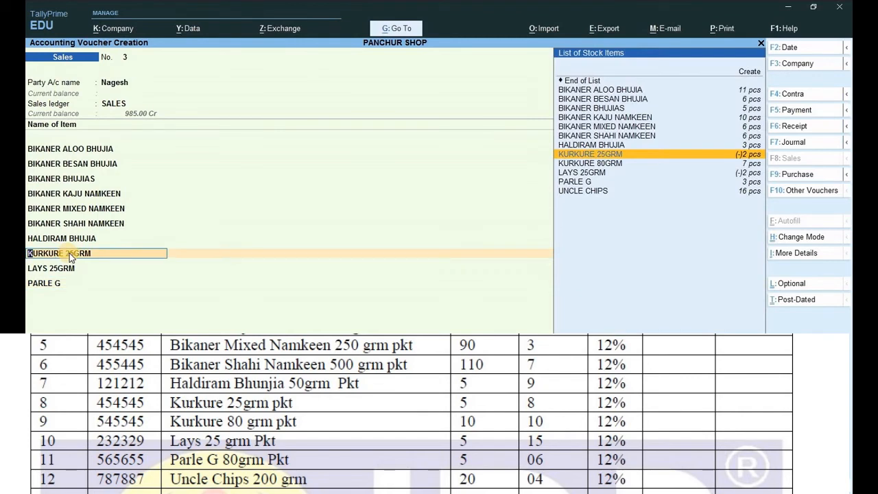
pyautogui.click(327, 255)
pyautogui.press('Return')
pyautogui.press('Return')
pyautogui.press('Return')
pyautogui.press('Return')
pyautogui.press('Return')
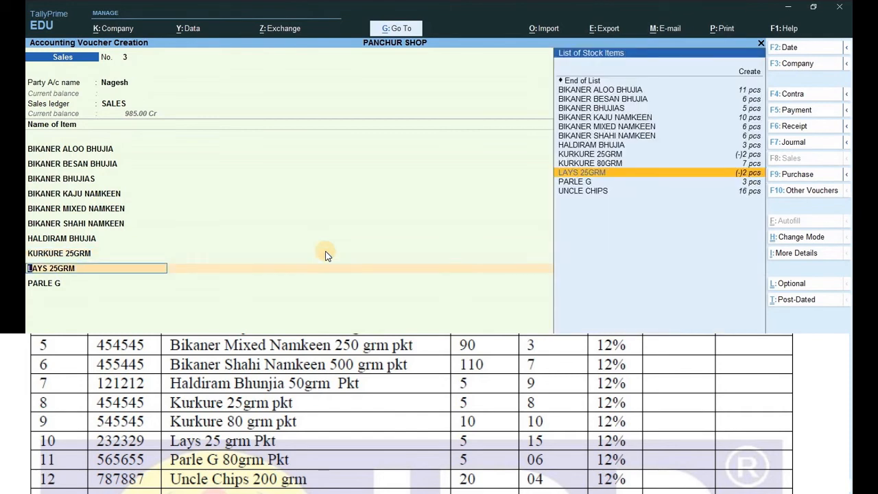
pyautogui.press('Up')
pyautogui.press('Return')
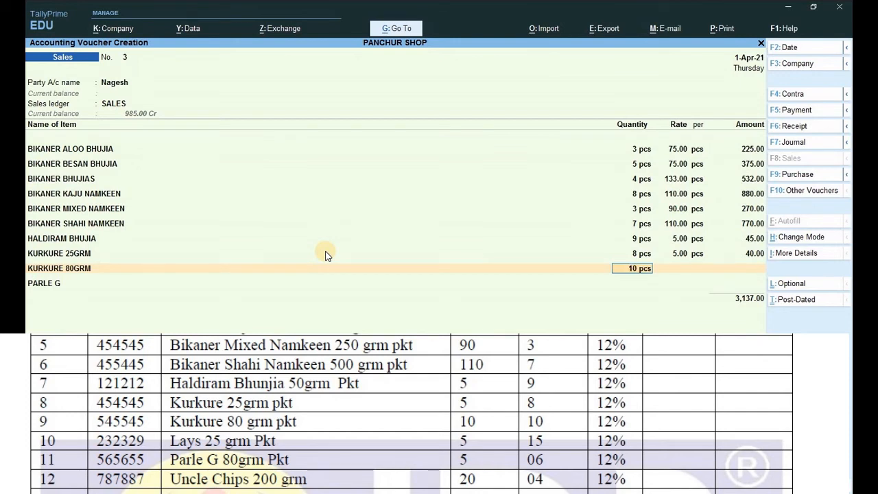
pyautogui.press('Return')
pyautogui.write('10')
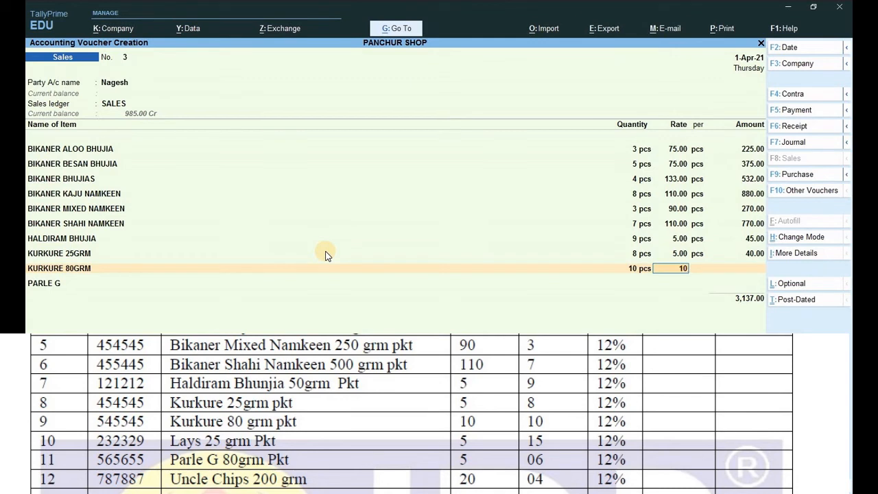
pyautogui.press('Return')
pyautogui.press('Return')
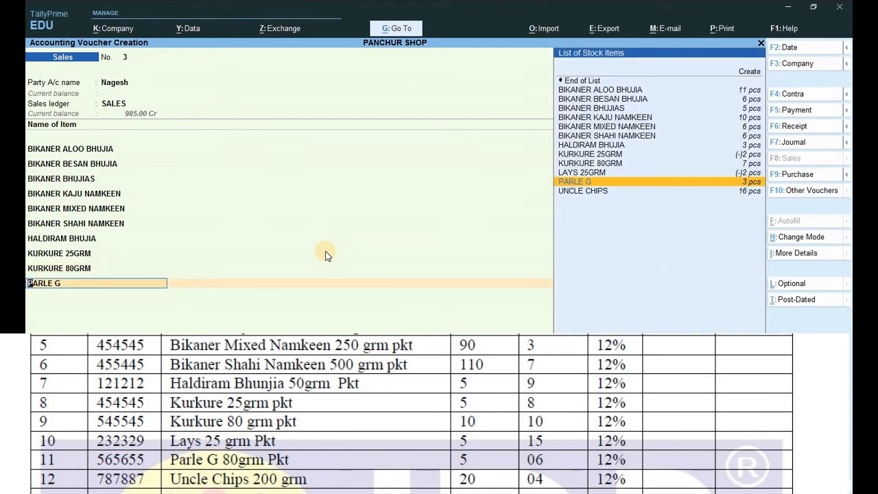
# Change the tenth item to LAYS 25GRM with a quantity of 15 pcs
pyautogui.write('L')
pyautogui.press('Return')
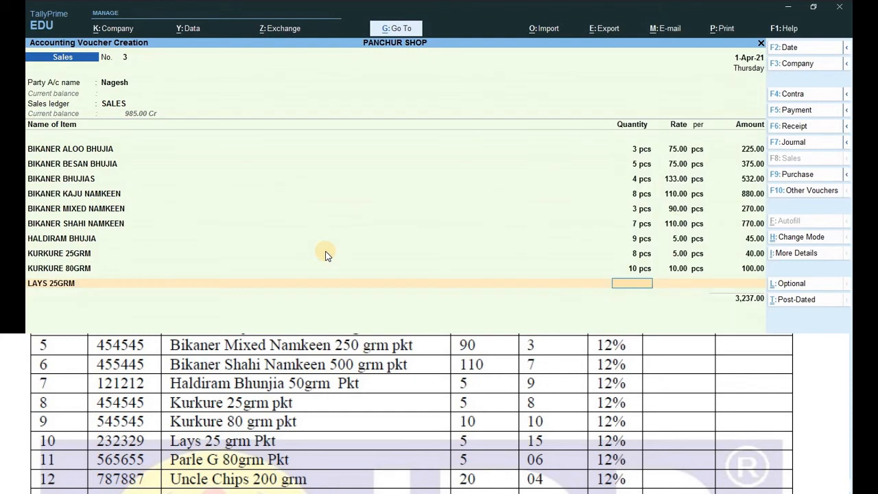
pyautogui.write('15')
pyautogui.press('Return')
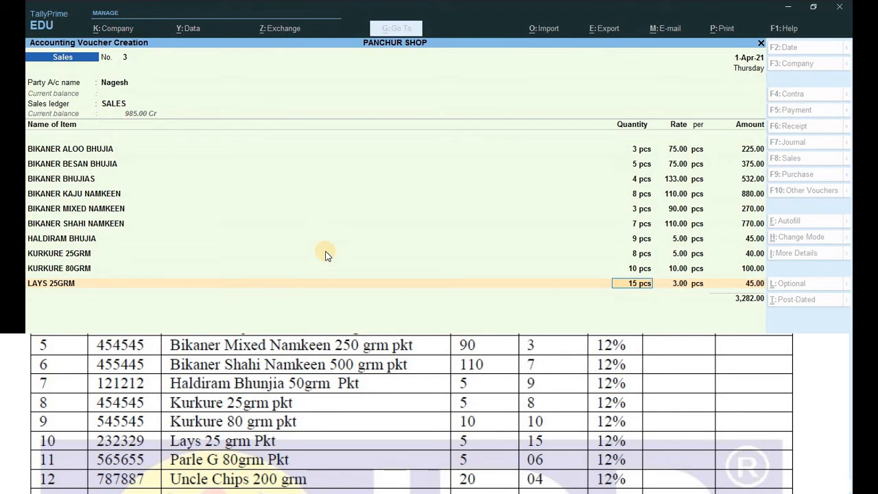
pyautogui.press('Return')
pyautogui.press('Return')
pyautogui.press('Return')
pyautogui.press('Return')
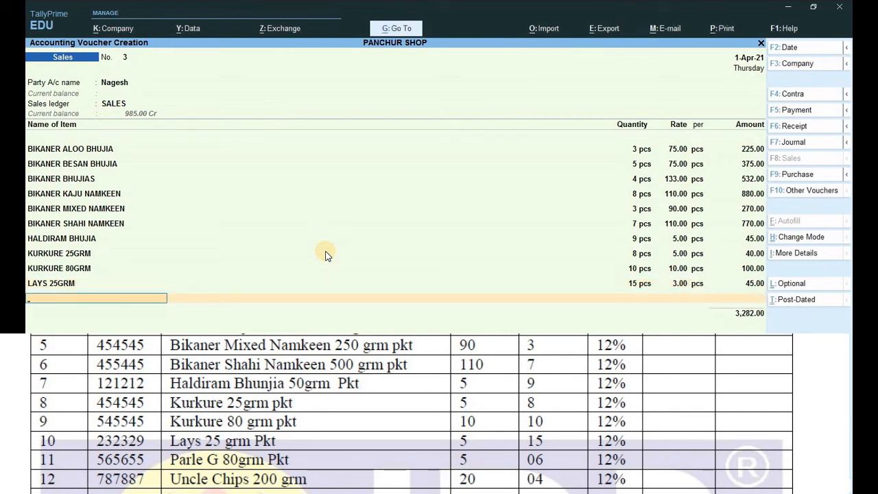
# Correct the rate of the LAYS 25GRM line to 5 per pcs
pyautogui.press('BackSpace')
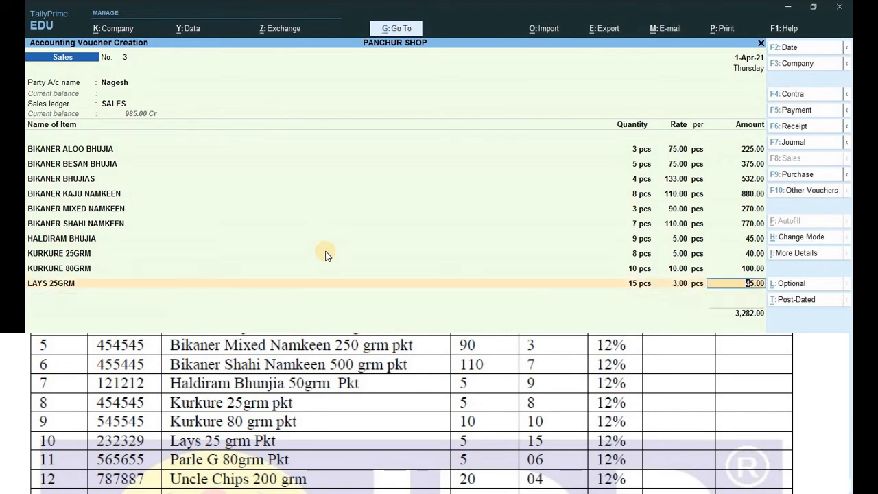
pyautogui.press('BackSpace')
pyautogui.press('BackSpace')
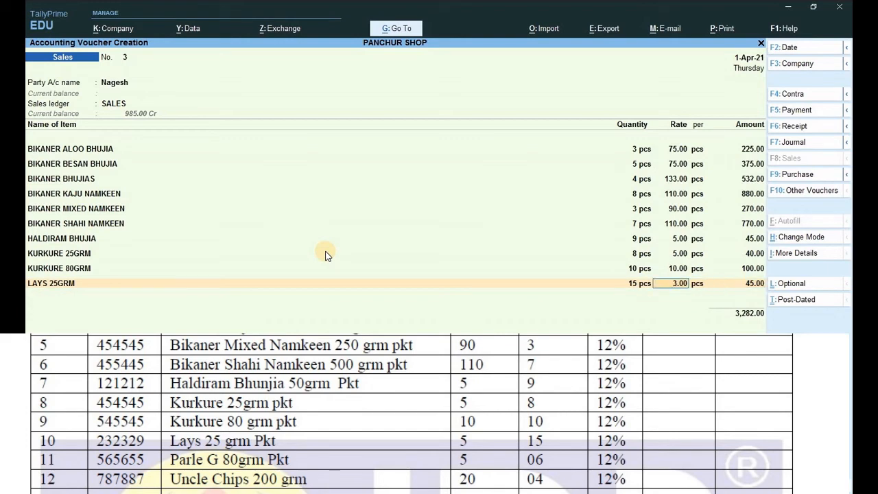
pyautogui.write('5')
pyautogui.press('Return')
pyautogui.press('Return')
pyautogui.press('Return')
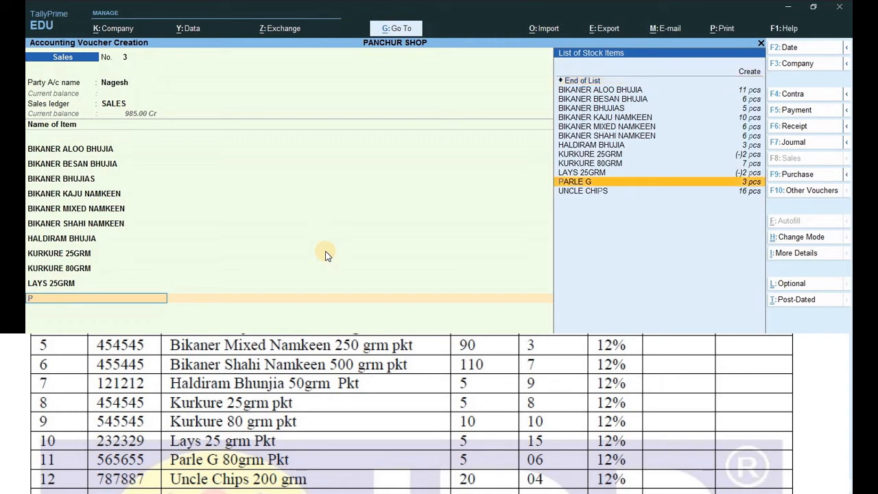
# Add PARLE G as the eleventh item, with a quantity of 6 pcs at a rate of 5
pyautogui.write('p')
pyautogui.press('Return')
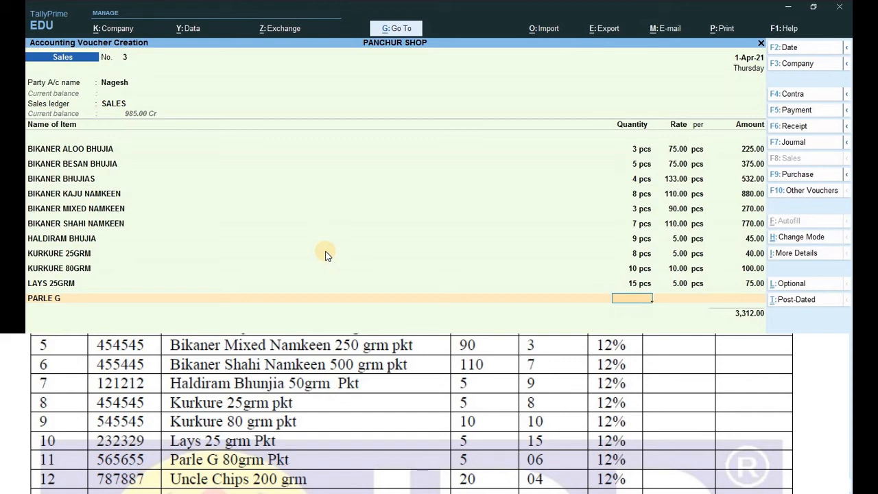
pyautogui.write('6')
pyautogui.press('Return')
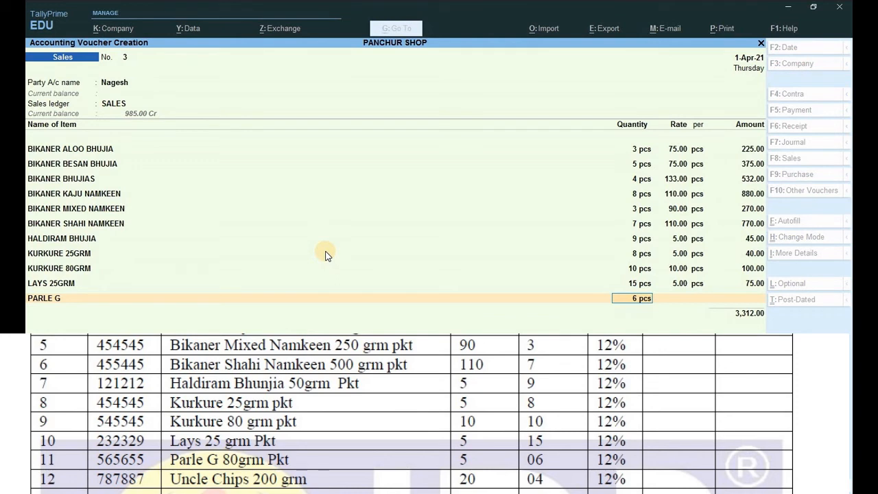
pyautogui.press('Return')
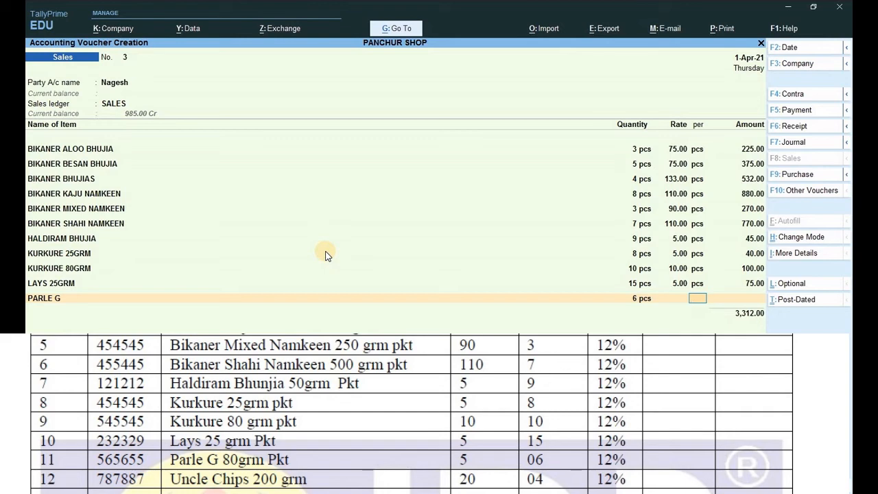
pyautogui.press('BackSpace')
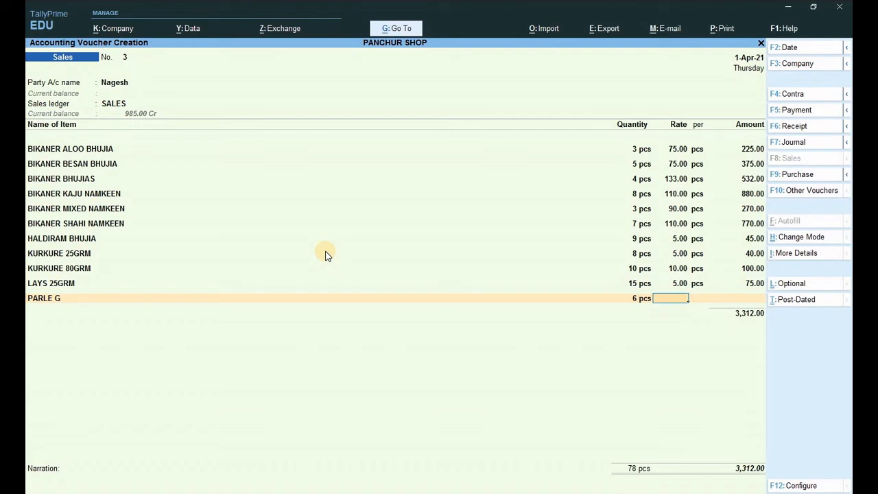
pyautogui.write('5')
pyautogui.press('Return')
pyautogui.press('Return')
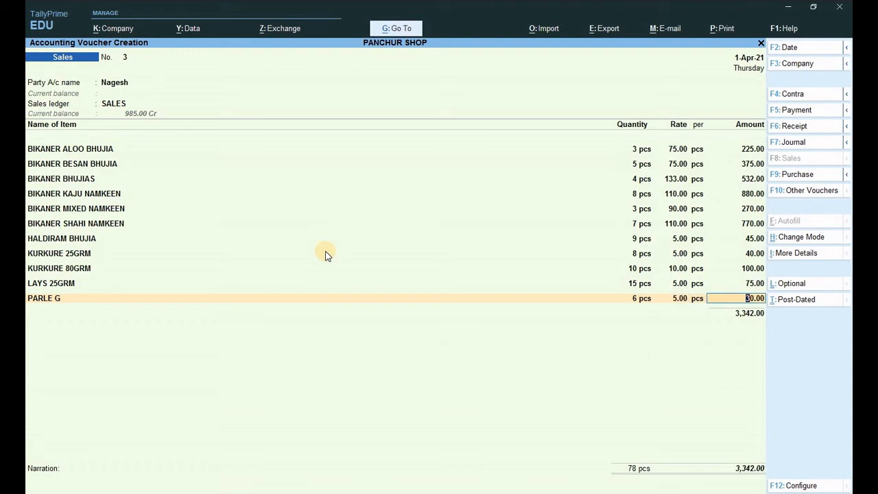
pyautogui.press('Return')
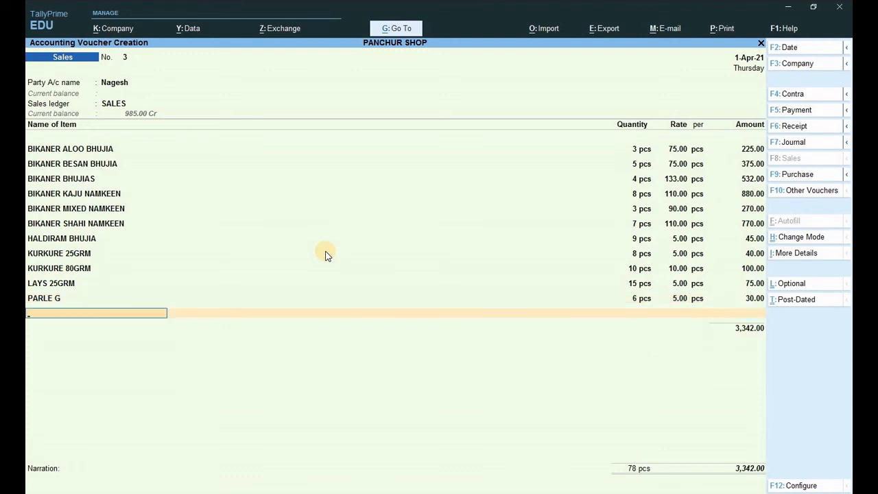
# Add UNCLE CHIPS as the twelfth item, with a quantity of 4 pcs at a rate of 20
pyautogui.write('U')
pyautogui.press('Return')
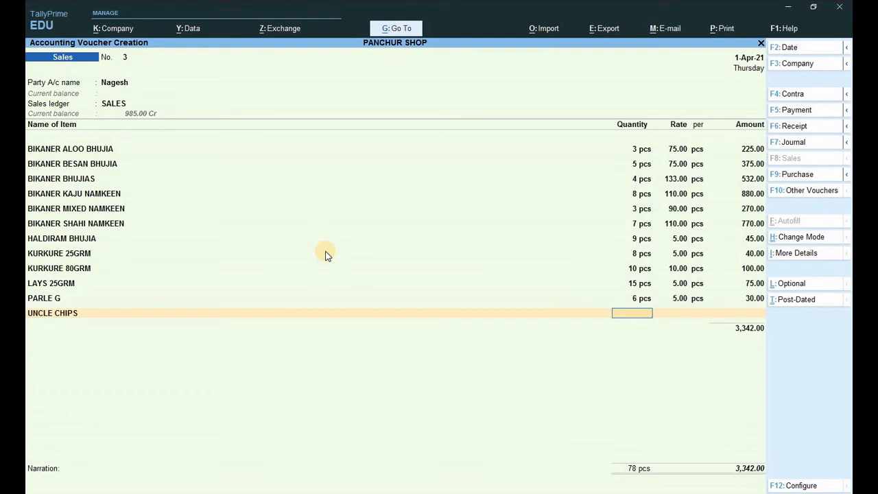
pyautogui.write('4')
pyautogui.press('Return')
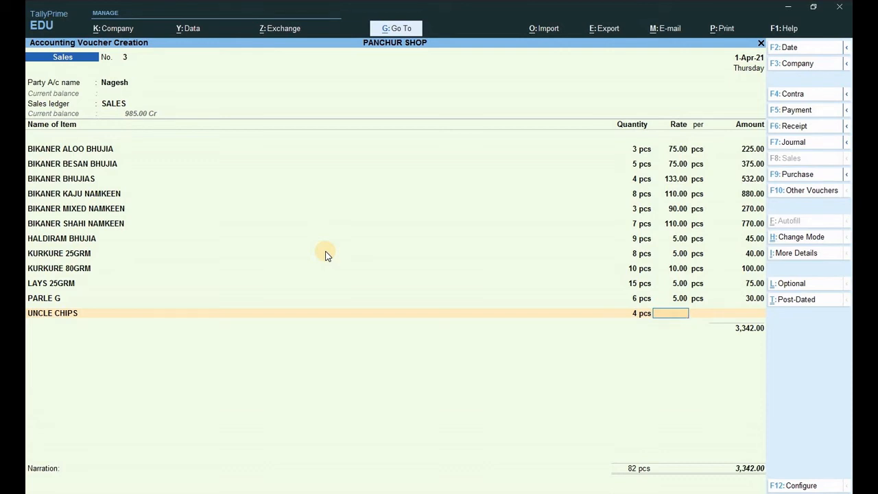
pyautogui.write('20')
pyautogui.press('Return')
pyautogui.press('Return')
pyautogui.press('Return')
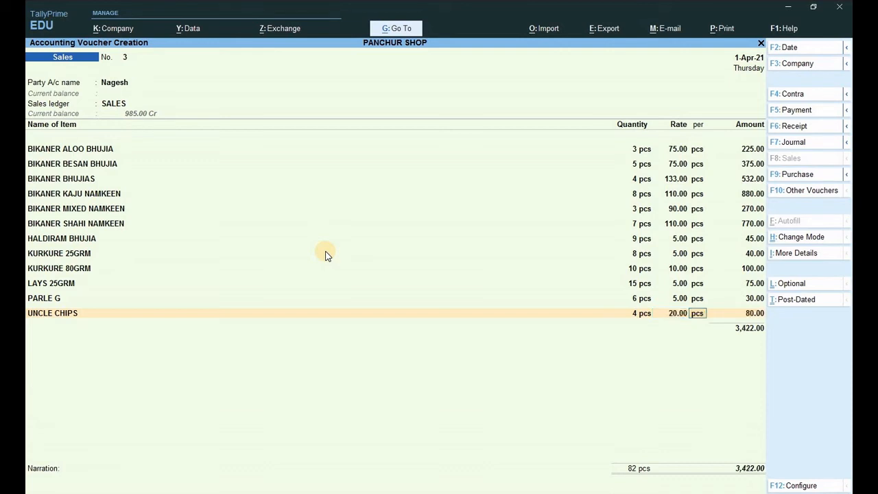
# Add the CGST and SCGST tax ledgers below the item list of the sales voucher
pyautogui.write('C')
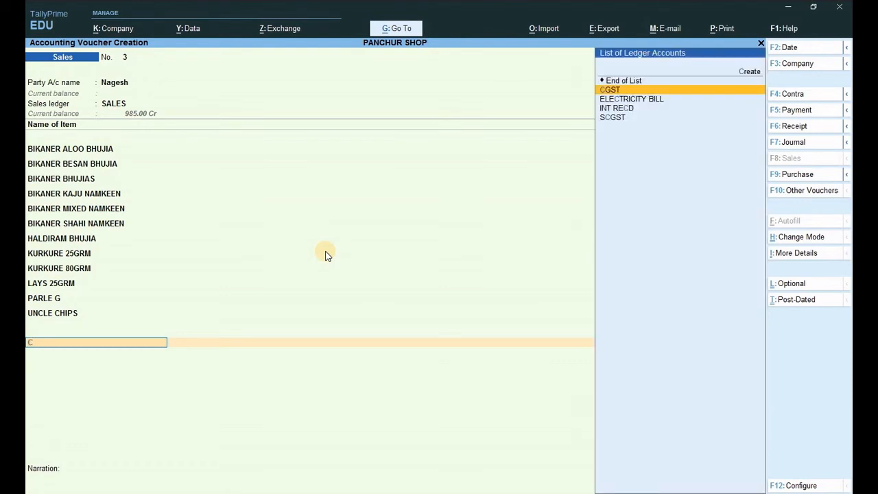
pyautogui.press('Return')
pyautogui.press('Return')
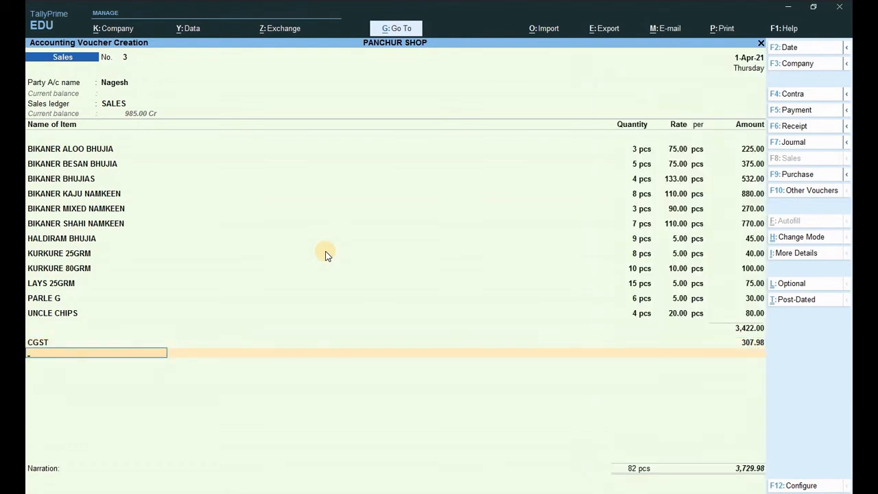
pyautogui.write('a')
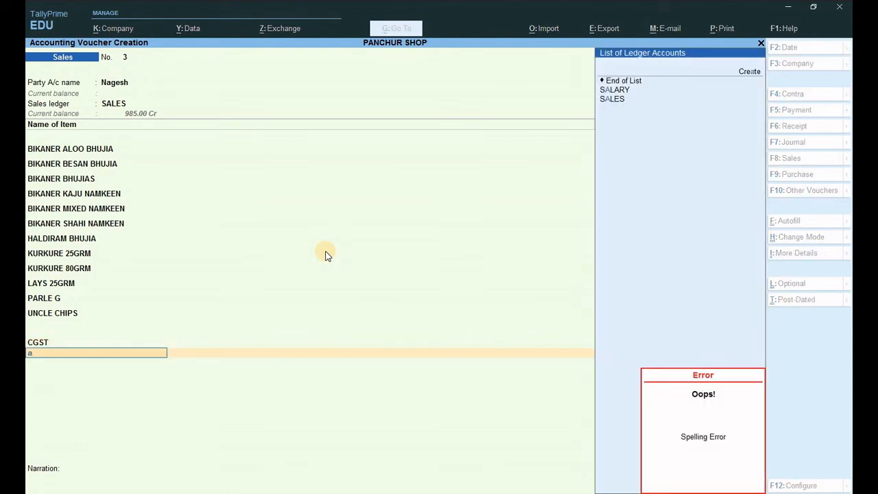
pyautogui.press('BackSpace')
pyautogui.write('s')
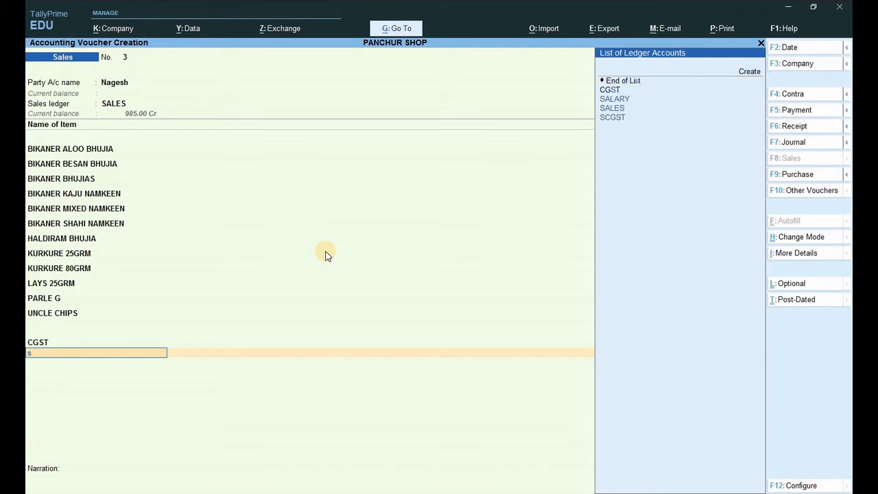
pyautogui.press('Down')
pyautogui.press('Down')
pyautogui.press('Return')
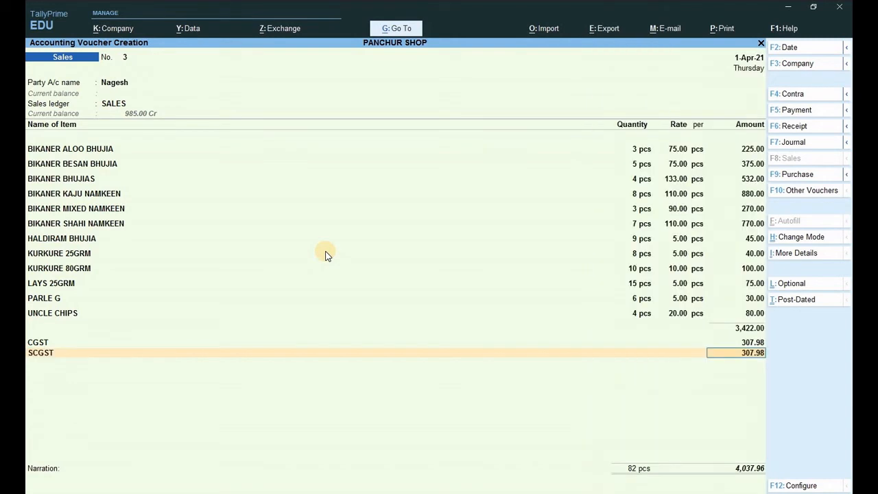
pyautogui.press('Return')
# Record the bill as New Ref 3 in the party's bill-wise details and save the sales voucher
pyautogui.press('Return')
pyautogui.press('Return')
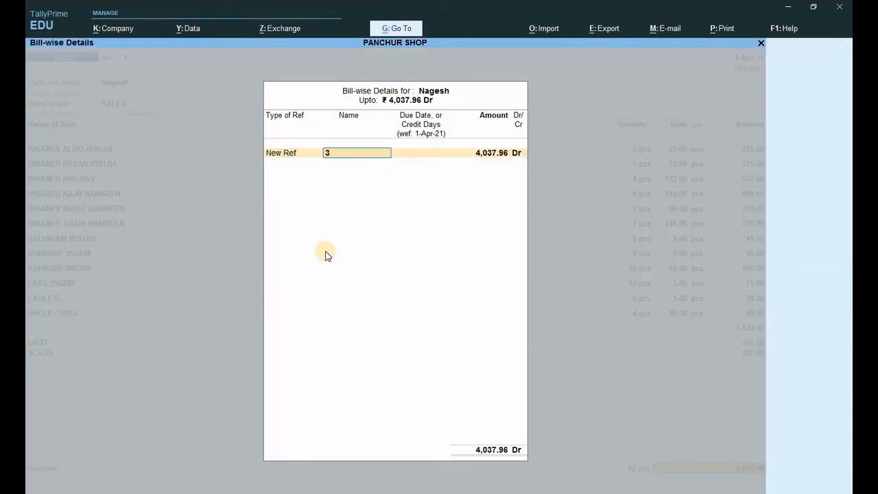
pyautogui.press('Return')
pyautogui.press('Return')
pyautogui.press('Return')
pyautogui.press('Return')
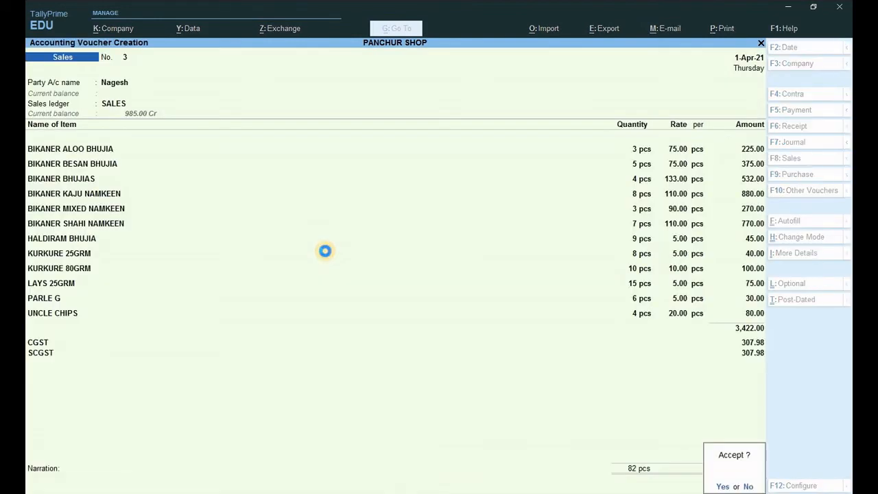
pyautogui.press('Return')
pyautogui.press('Escape')
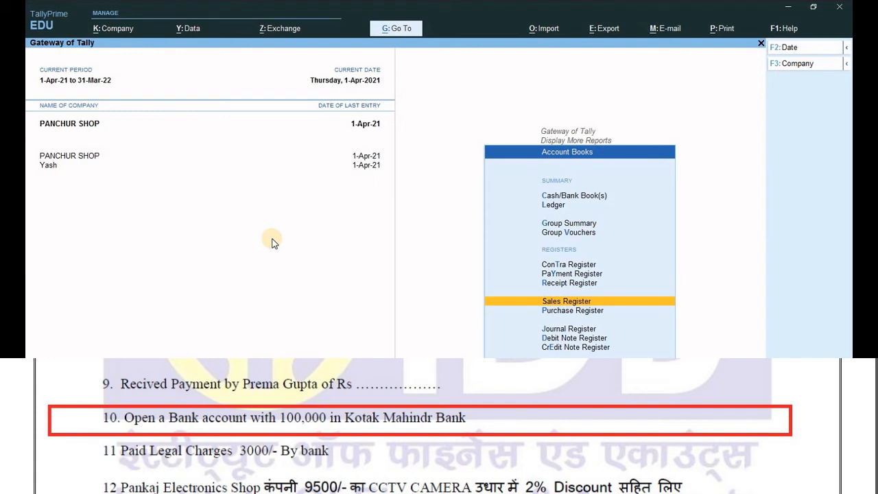
# Leave the account book reports and open the creation form for a new ledger
pyautogui.press('Up')
pyautogui.press('Up')
pyautogui.press('Up')
pyautogui.press('Up')
pyautogui.press('Escape')
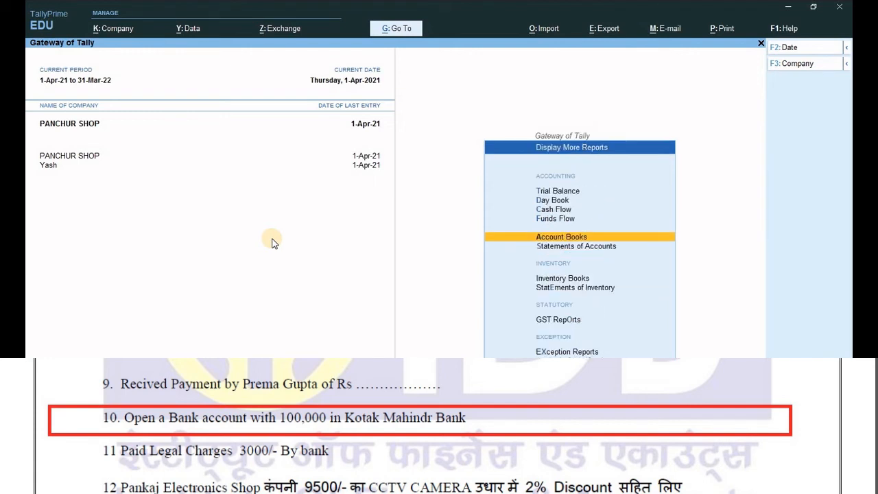
pyautogui.press('Escape')
pyautogui.press('Up')
pyautogui.press('Up')
pyautogui.press('Up')
pyautogui.press('Up')
pyautogui.press('Up')
pyautogui.press('Up')
pyautogui.press('Up')
pyautogui.press('Up')
pyautogui.press('Up')
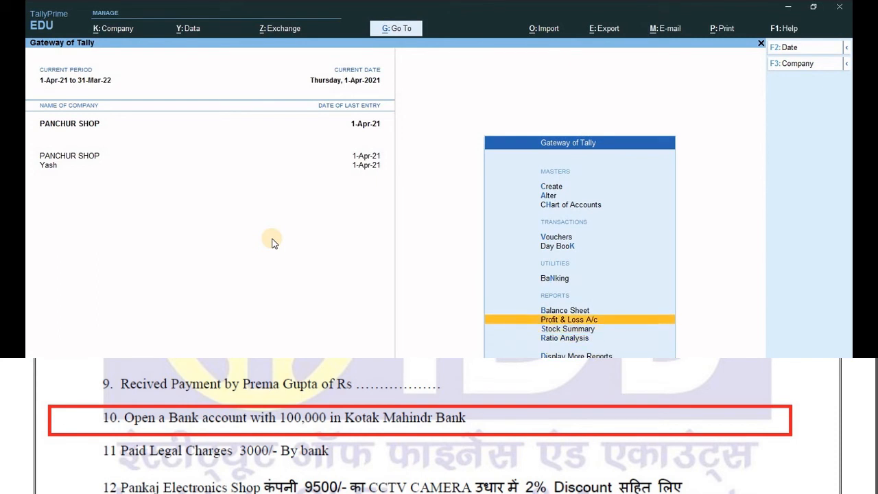
pyautogui.press('Up')
pyautogui.press('Return')
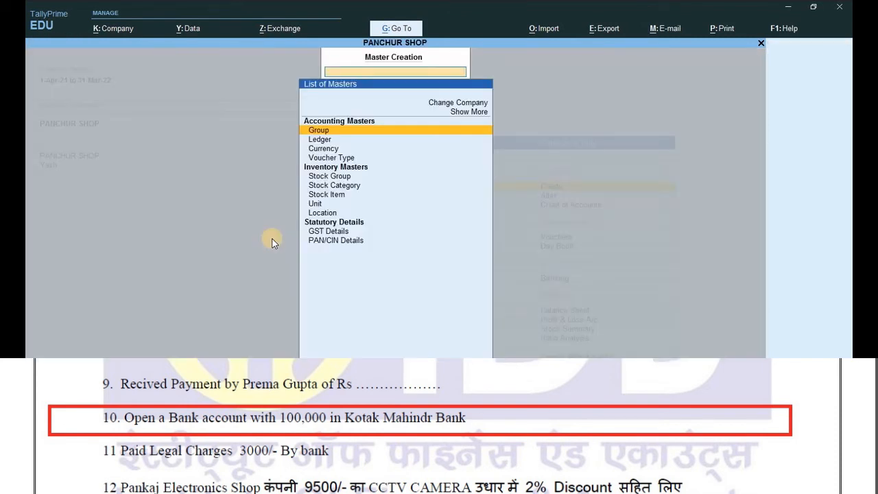
pyautogui.press('Down')
pyautogui.press('Return')
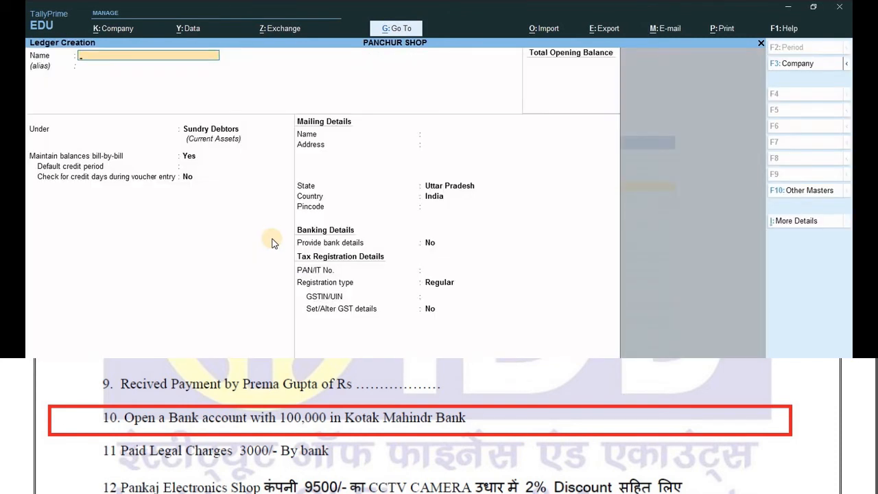
# Name the new ledger KOTAK M BANK and place it under the Bank Accounts group
pyautogui.write('KOTAK M BAB')
pyautogui.press('BackSpace')
pyautogui.write('NK')
pyautogui.press('Return')
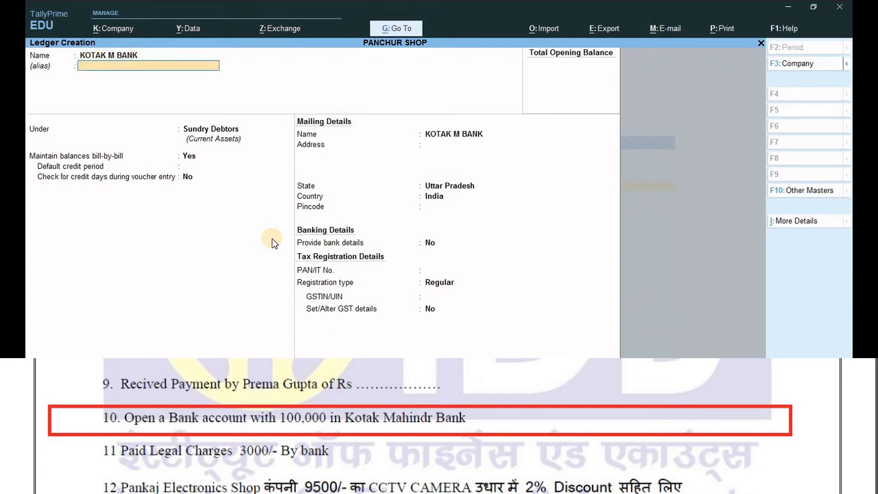
pyautogui.press('Return')
pyautogui.write('B')
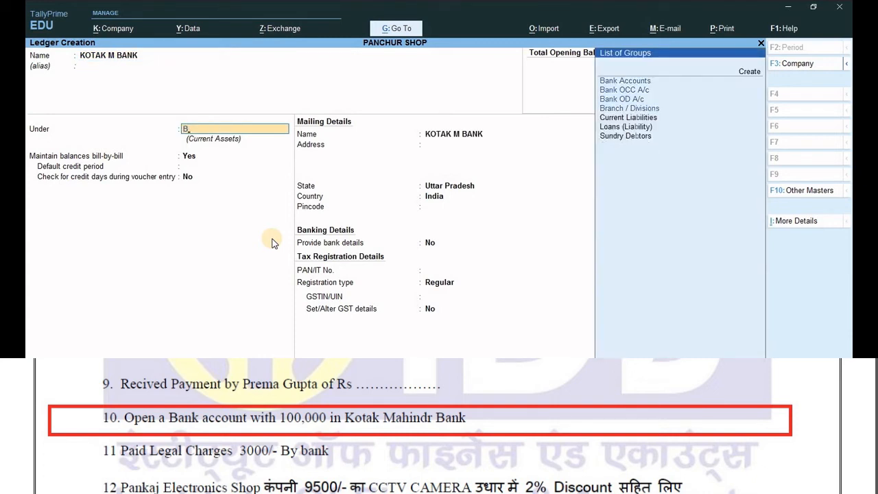
pyautogui.press('Return')
# Leave the remaining bank account details at their defaults, save the bank ledger and exit ledger creation
pyautogui.press('Return')
pyautogui.press('Return')
pyautogui.press('Return')
pyautogui.press('Return')
pyautogui.press('Return')
pyautogui.press('Return')
pyautogui.press('Return')
pyautogui.press('Return')
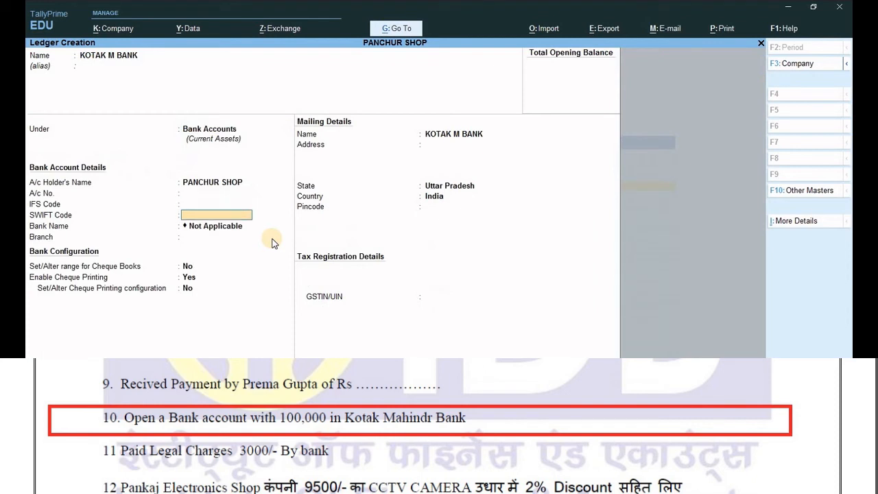
pyautogui.press('Return')
pyautogui.press('Return')
pyautogui.press('Return')
pyautogui.press('Return')
pyautogui.press('Return')
pyautogui.press('Return')
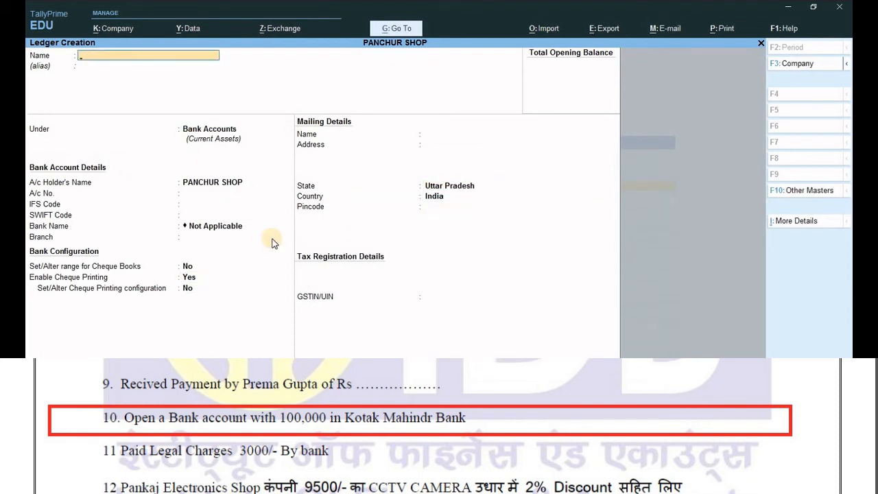
pyautogui.press('Escape')
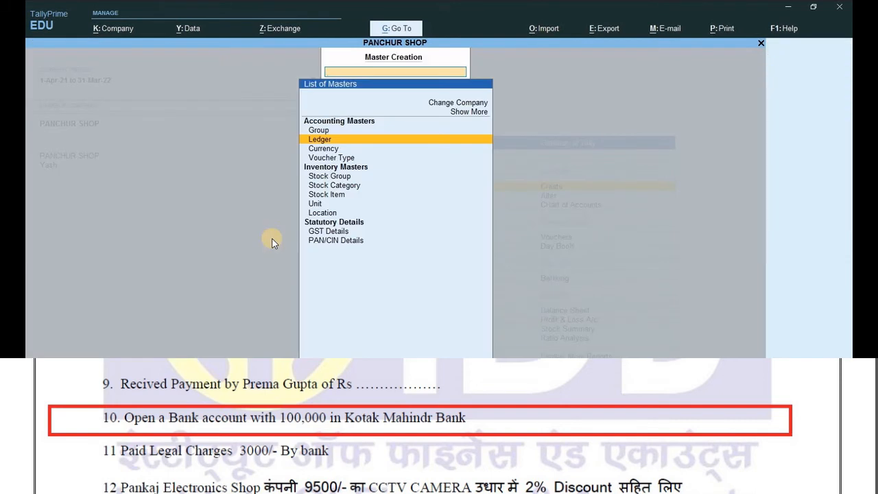
pyautogui.press('Escape')
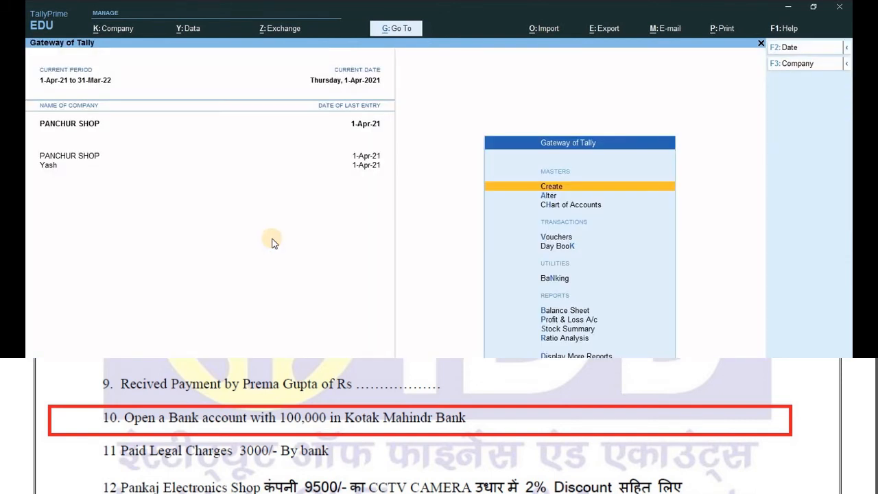
# Start a contra voucher with KOTAK M BANK as the account
pyautogui.press('b')
pyautogui.press('Escape')
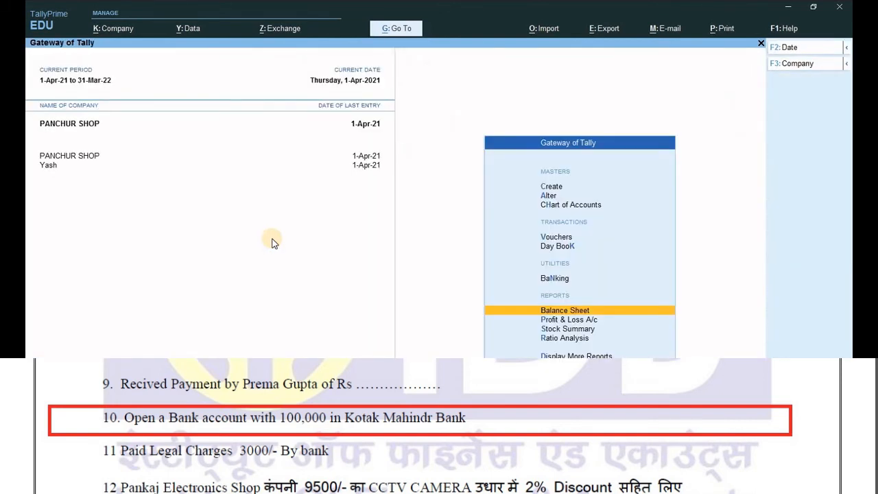
pyautogui.press('v')
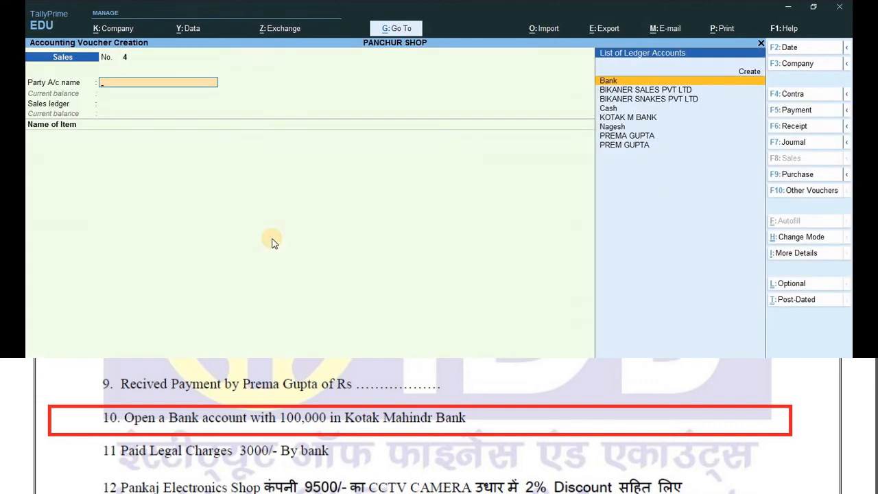
pyautogui.press('F4')
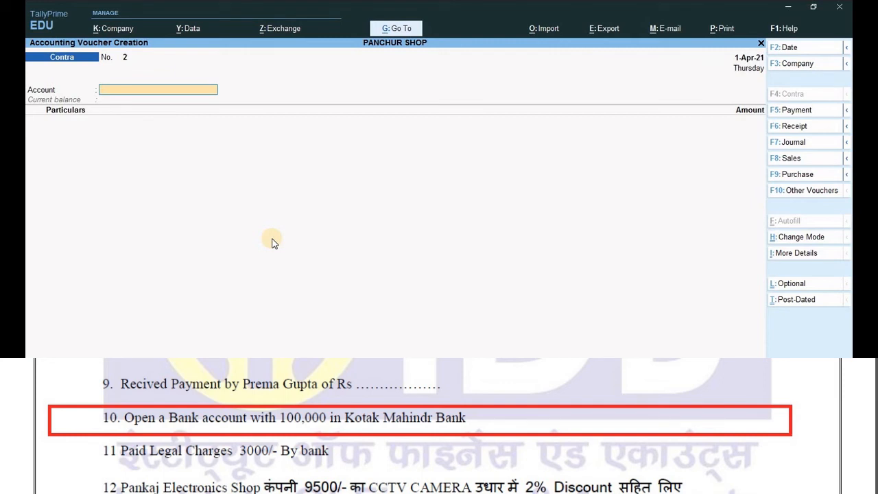
pyautogui.write('B')
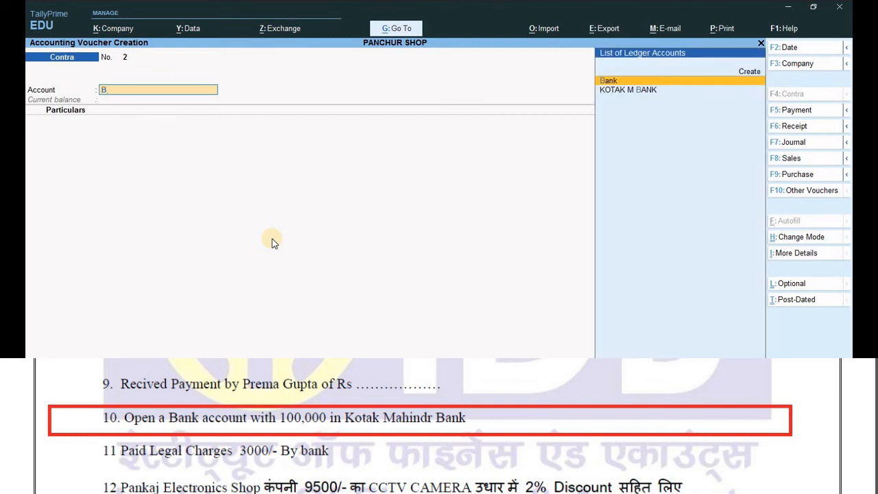
pyautogui.press('Down')
pyautogui.press('Return')
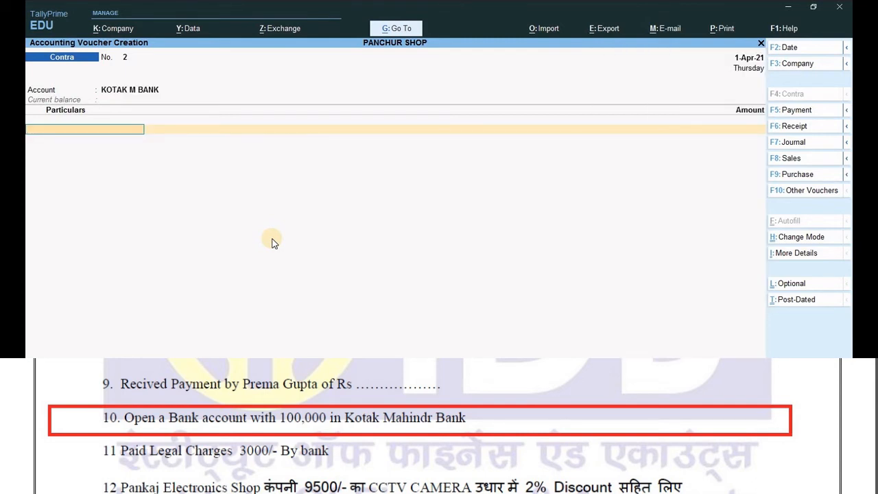
# Add Cash to the contra voucher's particulars with an amount of 100000
pyautogui.write('c')
pyautogui.press('Return')
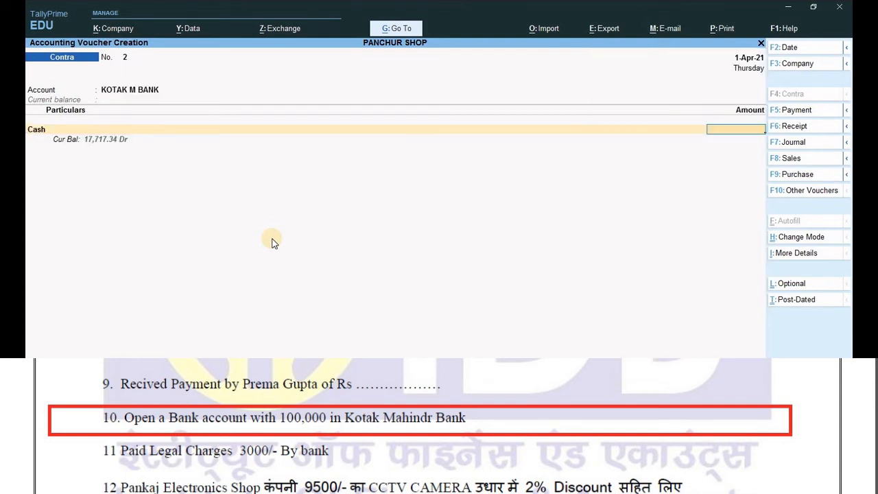
pyautogui.write('100000')
pyautogui.press('Return')
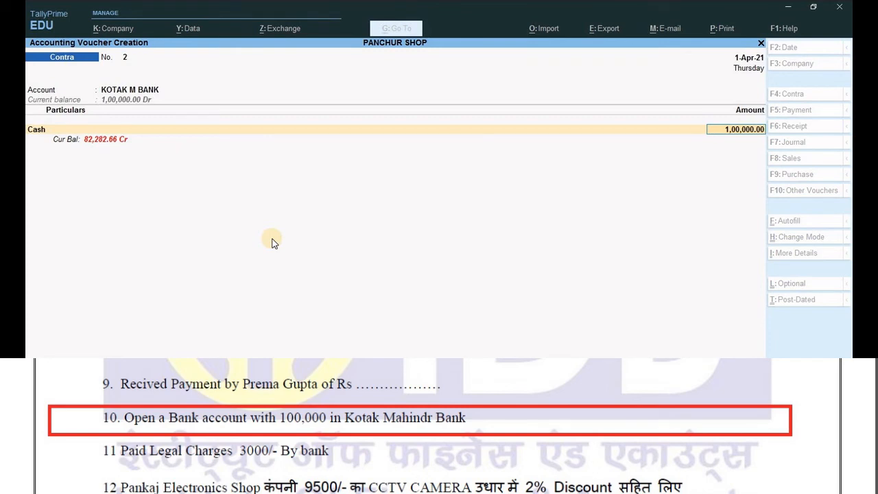
# Leave the cash denominations and bank allocation details blank, then save the contra voucher and exit voucher entry
pyautogui.press('Return')
pyautogui.press('Return')
pyautogui.press('Return')
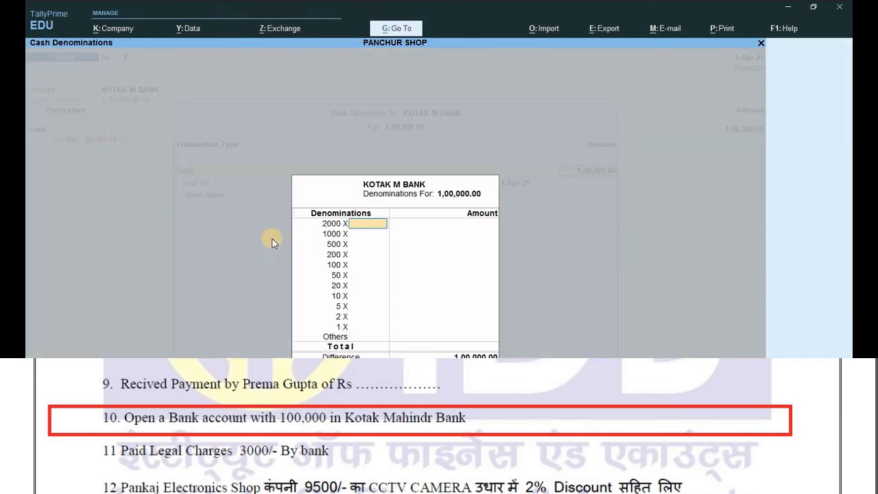
pyautogui.press('Return')
pyautogui.press('Return')
pyautogui.press('Return')
pyautogui.press('Return')
pyautogui.press('Return')
pyautogui.press('Return')
pyautogui.press('Return')
pyautogui.press('Return')
pyautogui.press('Return')
pyautogui.press('Return')
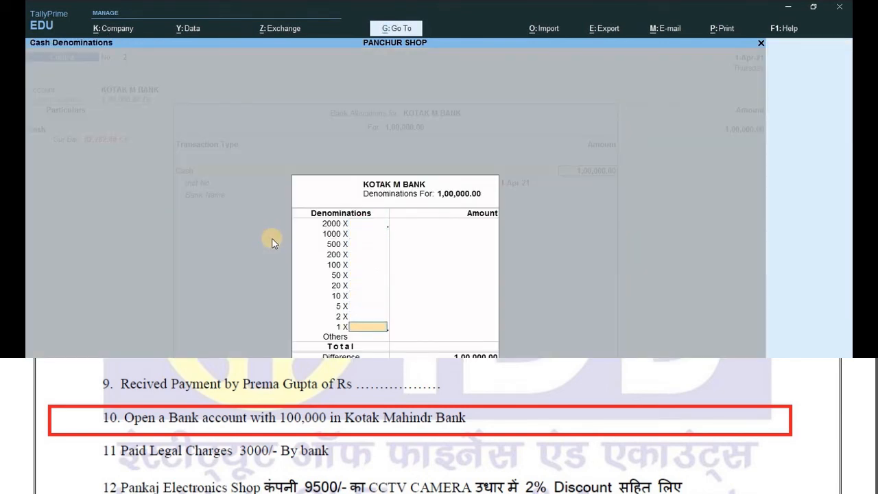
pyautogui.press('Return')
pyautogui.press('Return')
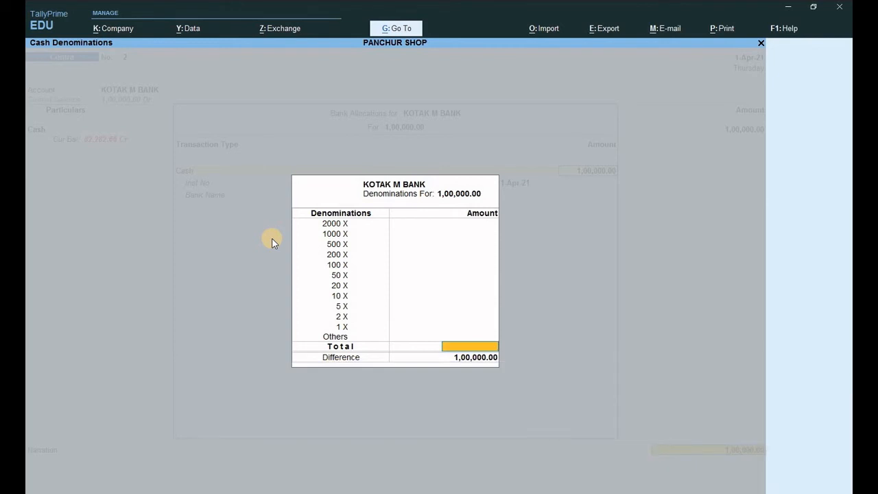
pyautogui.press('Return')
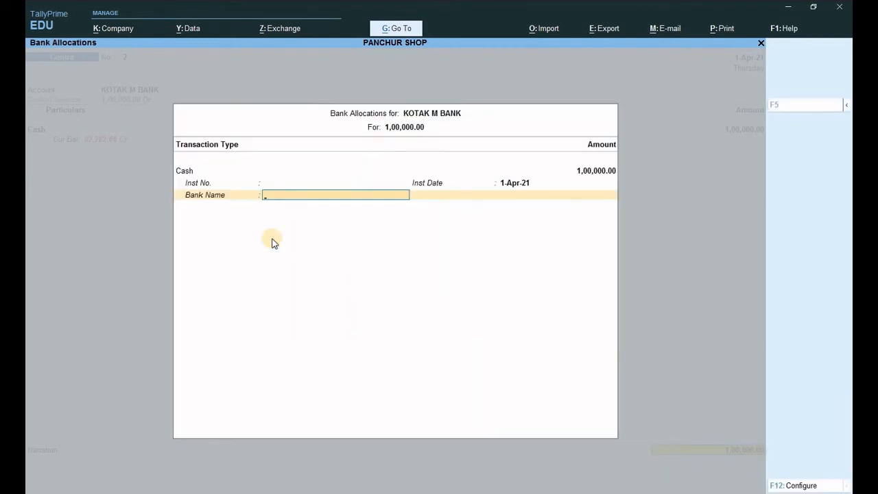
pyautogui.press('Return')
pyautogui.press('Return')
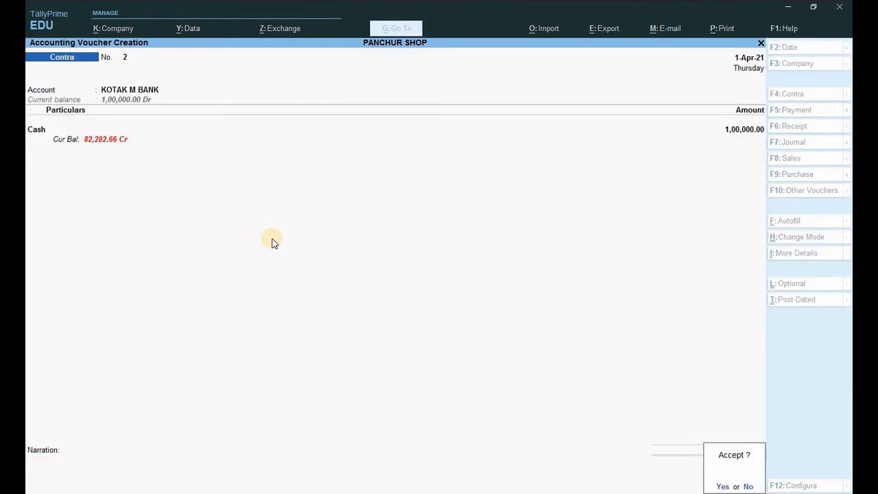
pyautogui.press('Return')
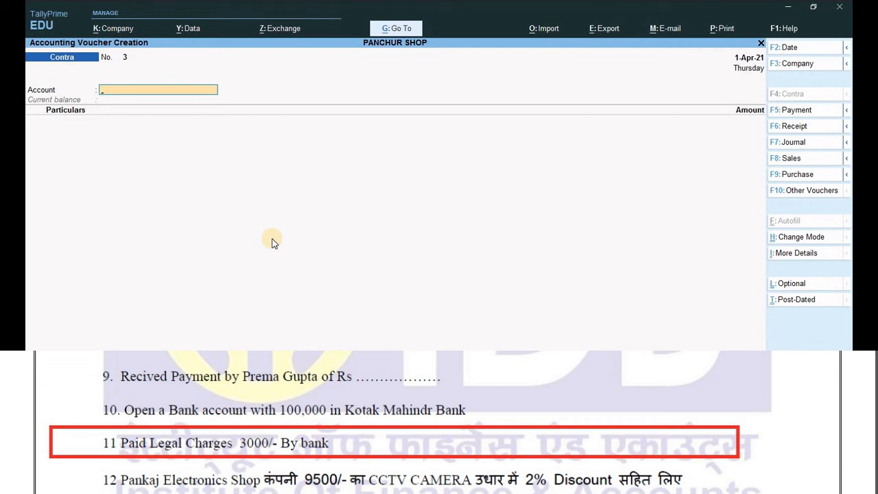
pyautogui.press('Escape')
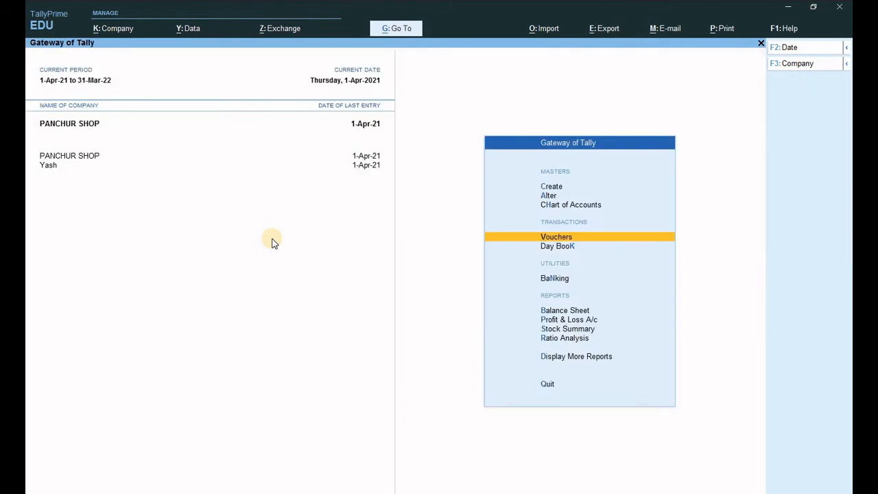
# Start a new ledger named LEGAL CHARGES and place it under Indirect Expenses
pyautogui.press('Return')
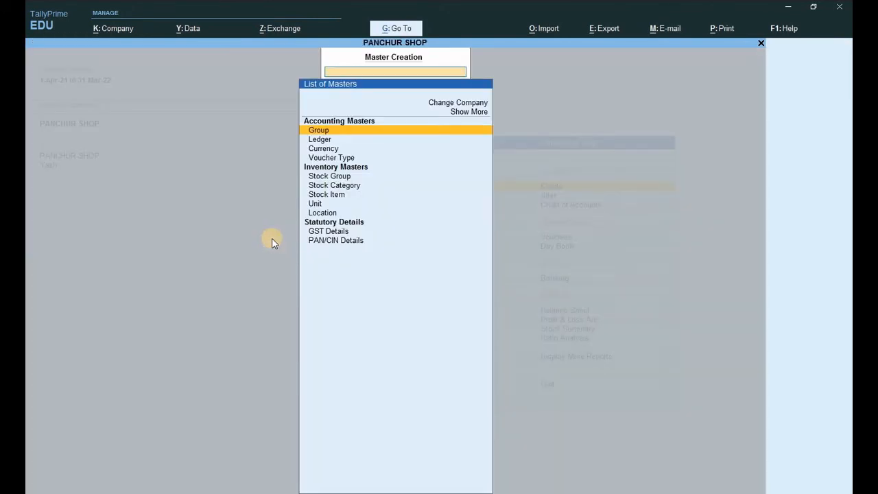
pyautogui.press('Down')
pyautogui.press('Return')
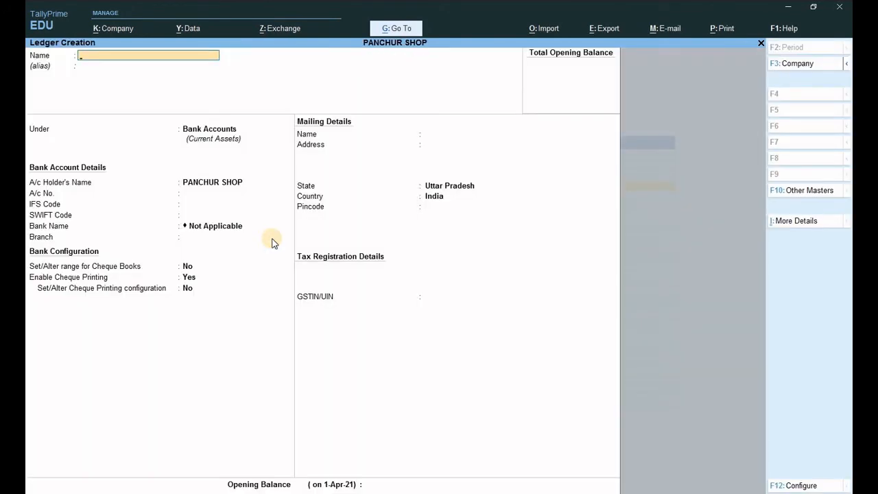
pyautogui.write('LEGAL CHARGES')
pyautogui.press('Return')
pyautogui.press('Return')
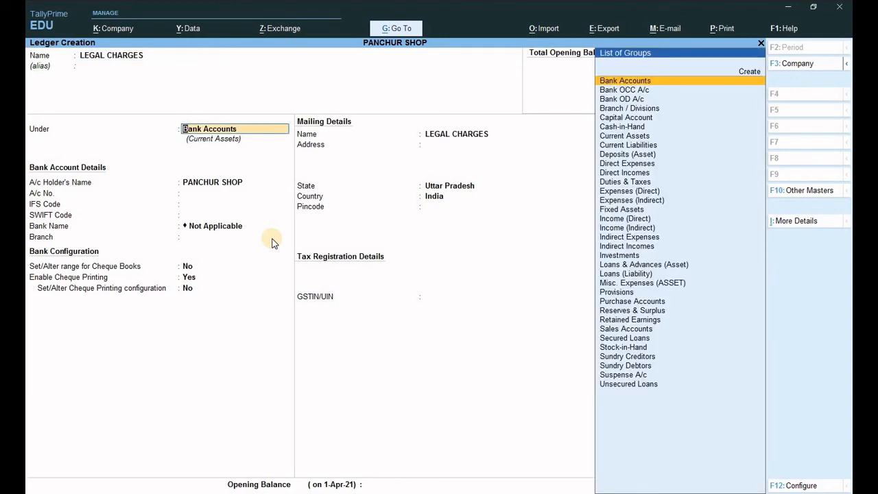
pyautogui.write('i')
pyautogui.press('Down')
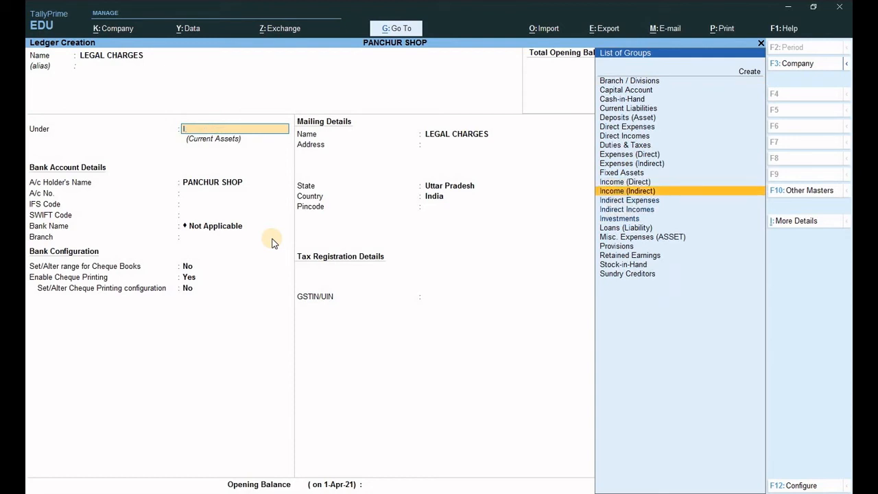
pyautogui.press('Down')
pyautogui.press('Return')
# Keep GST Applicable and the other default details, save the legal charges ledger and exit ledger creation
pyautogui.press('Return')
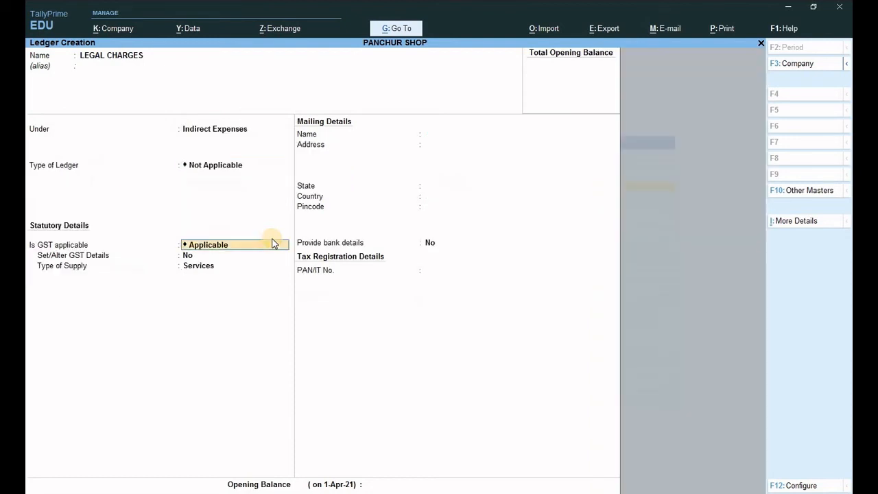
pyautogui.press('Return')
pyautogui.press('Return')
pyautogui.press('Return')
pyautogui.press('Return')
pyautogui.press('Return')
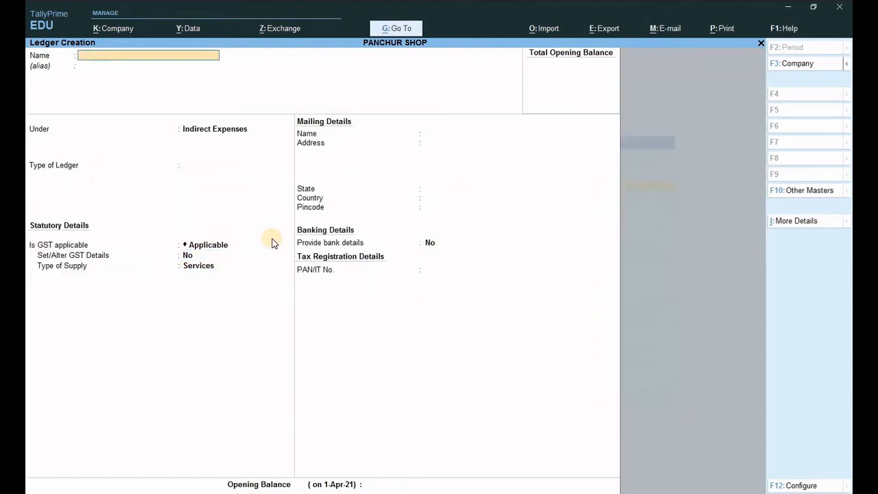
pyautogui.press('Escape')
pyautogui.press('Return')
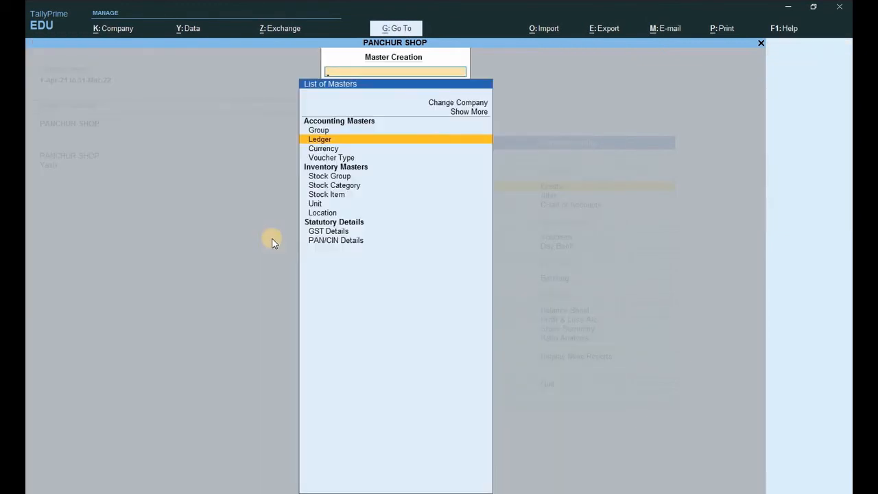
pyautogui.press('Escape')
# Start a payment voucher with Cash as the account and add LEGAL CHARGES to the particulars
pyautogui.press('v')
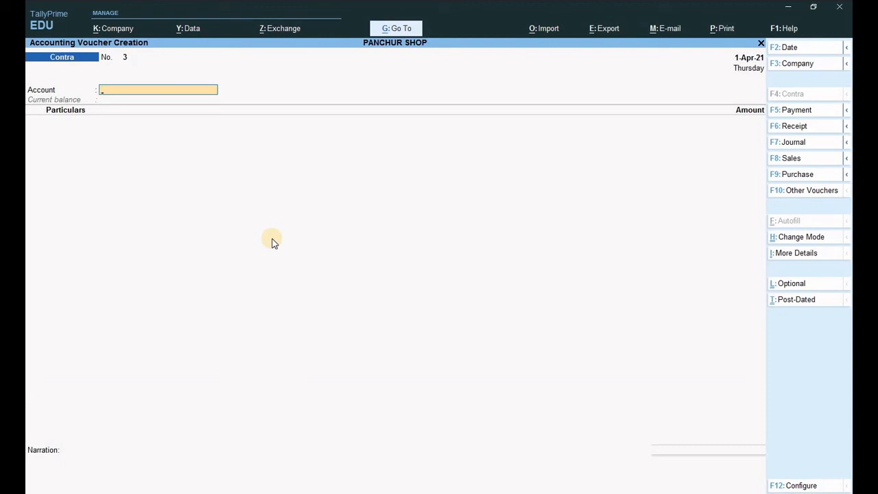
pyautogui.press('F5')
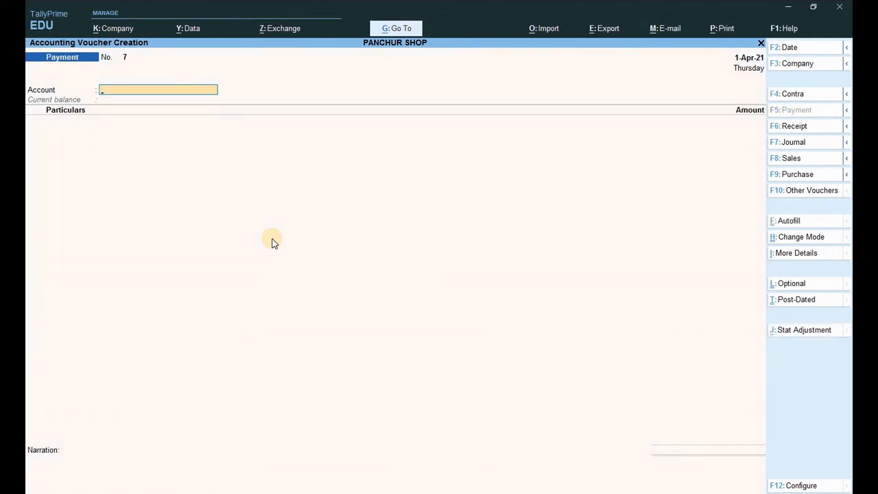
pyautogui.write('C')
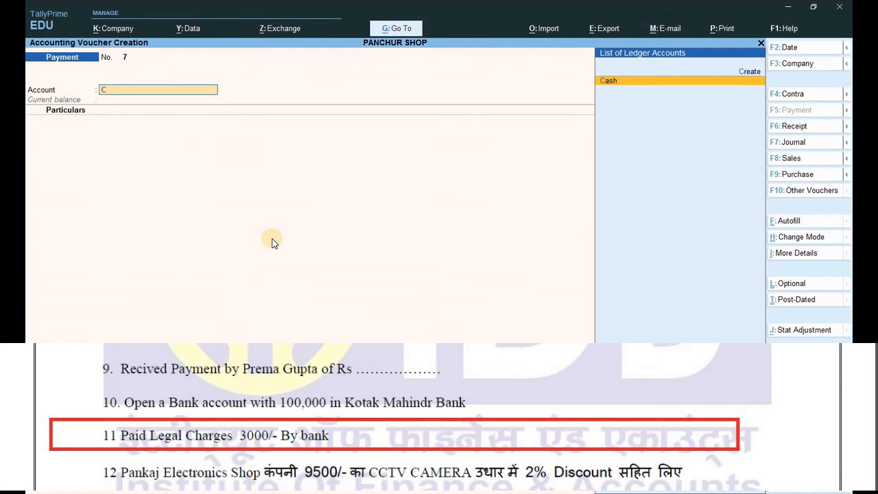
pyautogui.press('Return')
pyautogui.write('E')
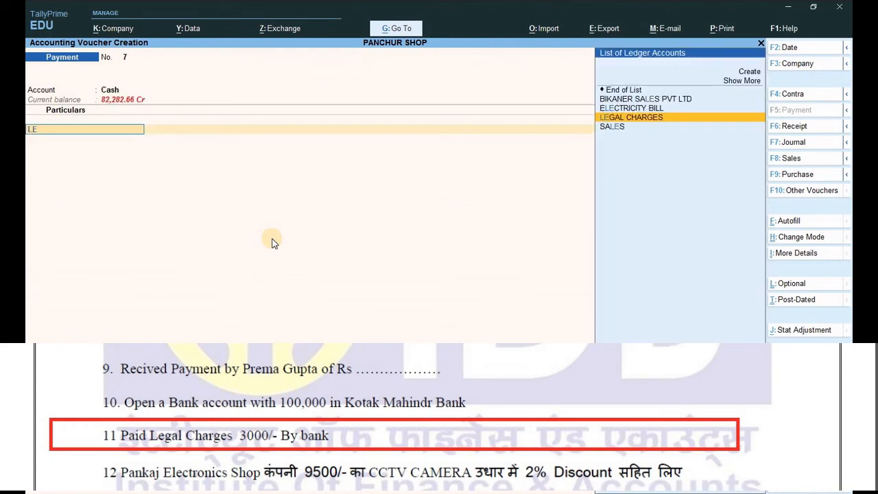
pyautogui.press('Return')
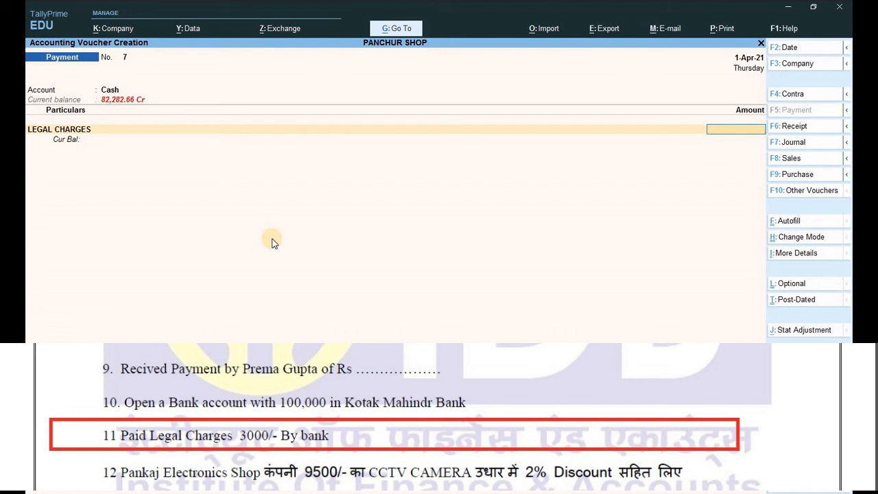
# Change the legal charges payment voucher's account to Bank, keeping LEGAL CHARGES in the particulars
pyautogui.press('BackSpace')
pyautogui.press('BackSpace')
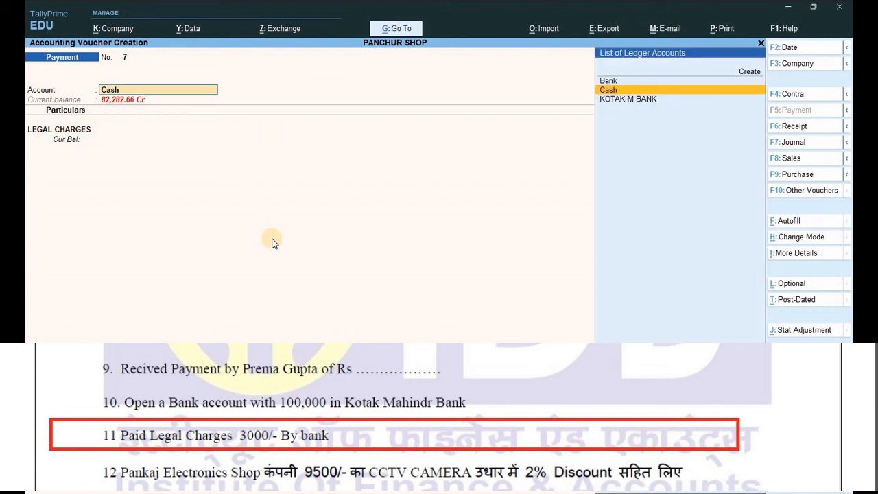
pyautogui.write('B')
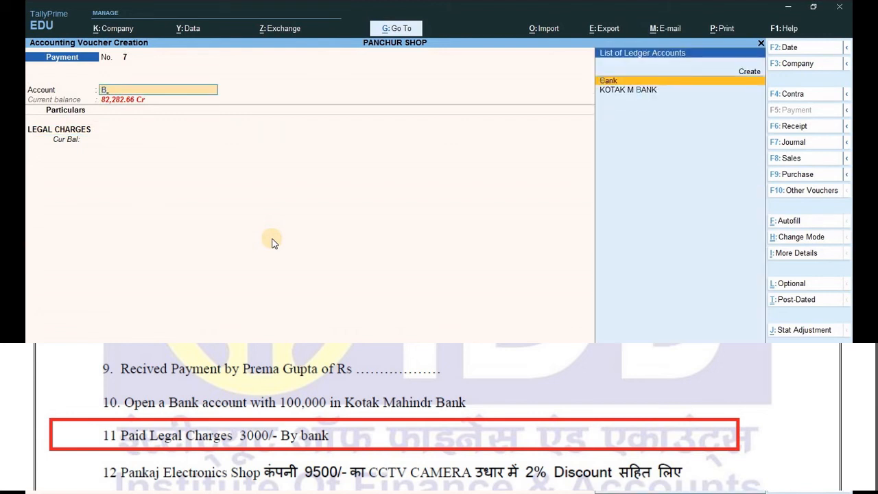
pyautogui.press('Return')
pyautogui.press('Return')
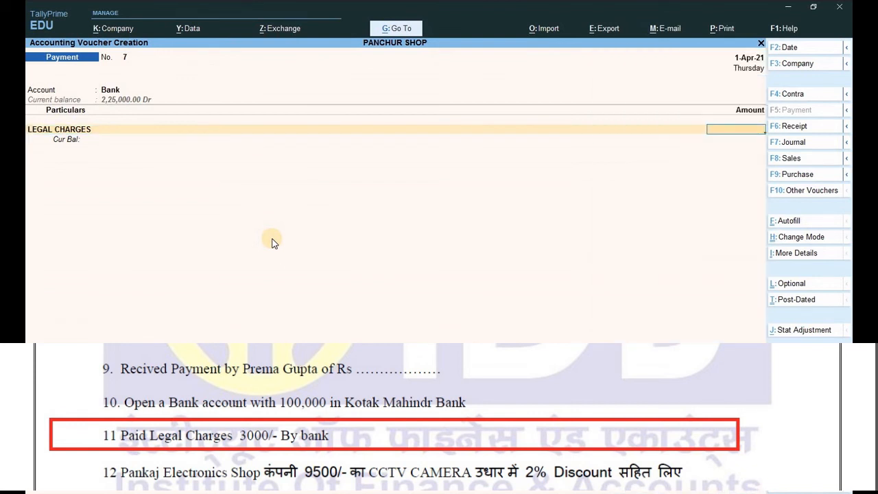
# Set the legal charges amount to 3000, accept the remaining defaults, then save the payment voucher and exit voucher entry
pyautogui.write('3000')
pyautogui.press('Return')
pyautogui.press('Return')
pyautogui.press('Return')
pyautogui.press('Return')
pyautogui.press('Return')
pyautogui.press('Return')
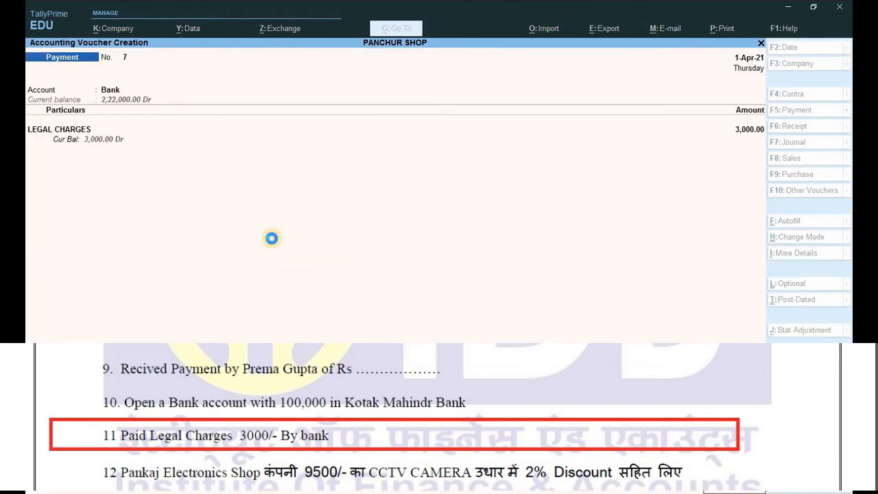
pyautogui.press('Return')
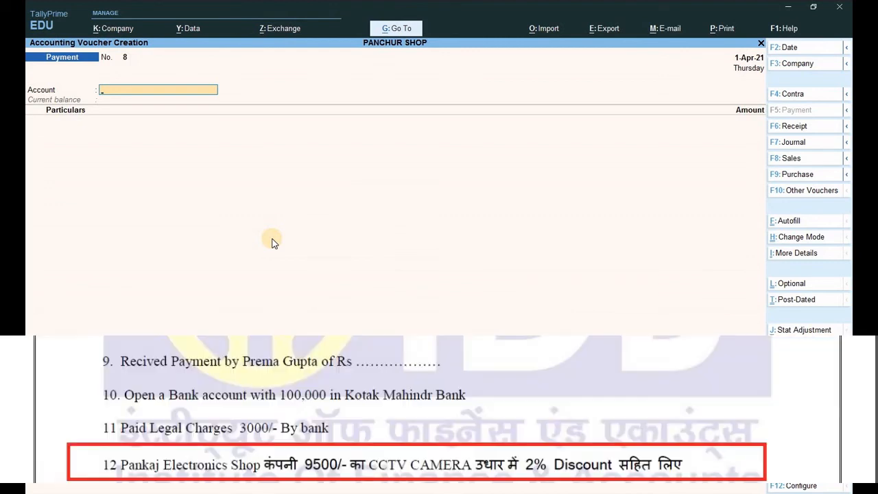
pyautogui.press('Escape')
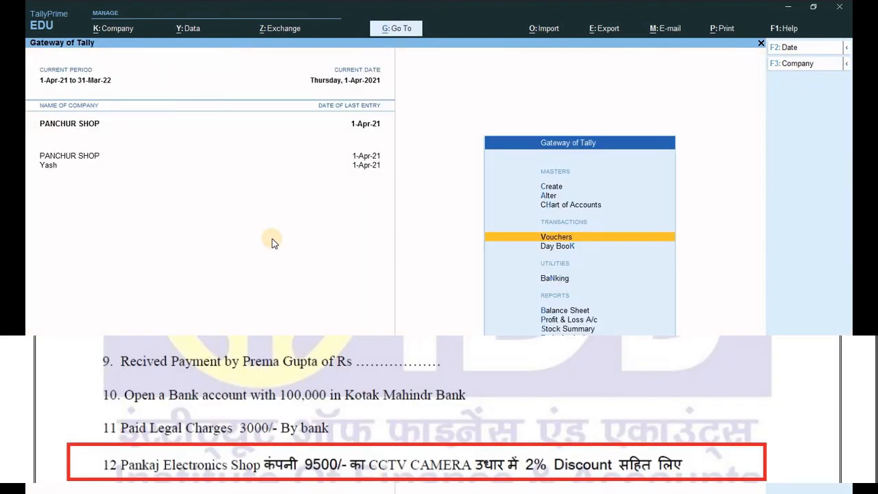
# Start a new ledger named INSTALLATION CHARGE and place it under Indirect Expenses
pyautogui.press('c')
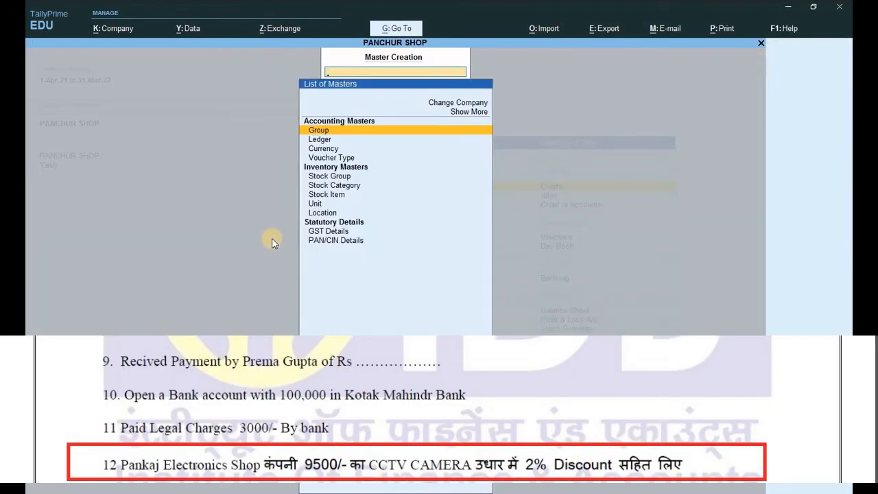
pyautogui.press('Down')
pyautogui.press('Return')
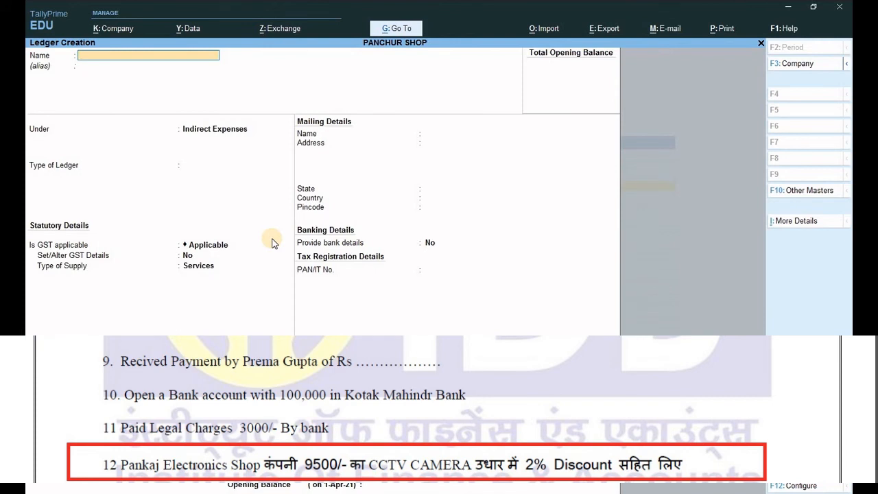
pyautogui.write('INSTALLAT')
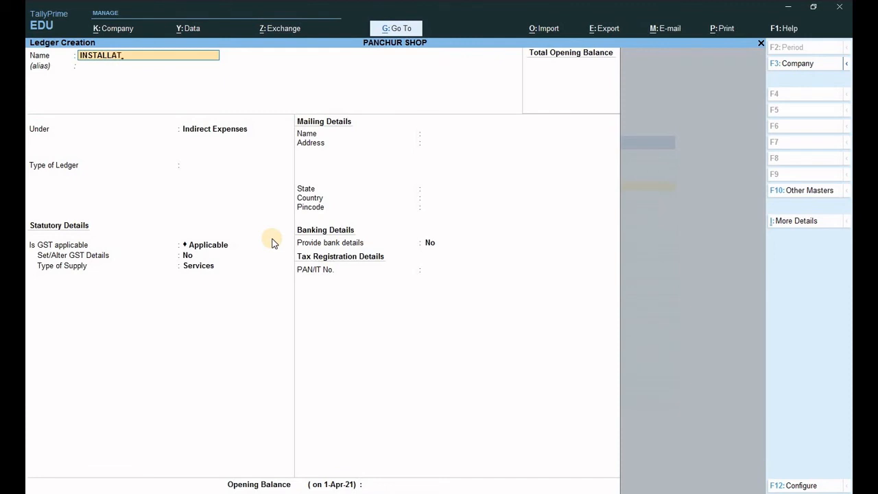
pyautogui.write('ION CHARGE')
pyautogui.press('Return')
pyautogui.press('Return')
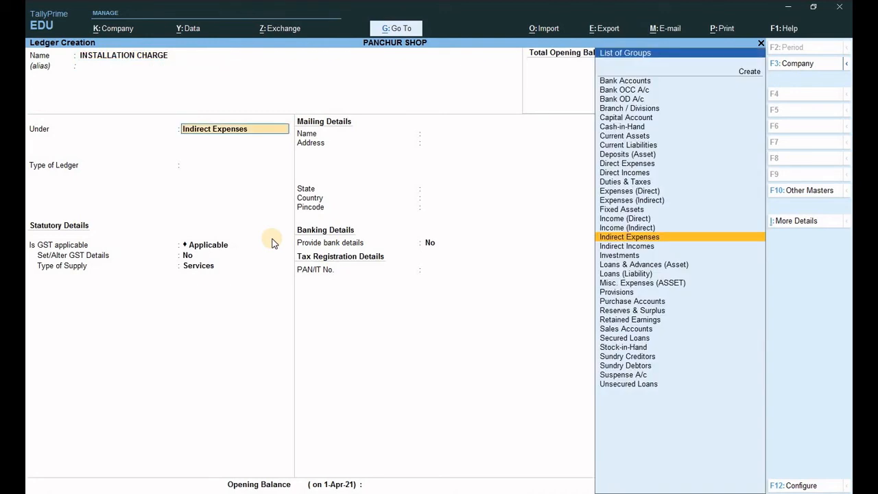
pyautogui.press('Return')
# Keep the default type, GST and banking details, save the installation charge ledger and exit ledger creation
pyautogui.press('Return')
pyautogui.press('Return')
pyautogui.press('Return')
pyautogui.press('Return')
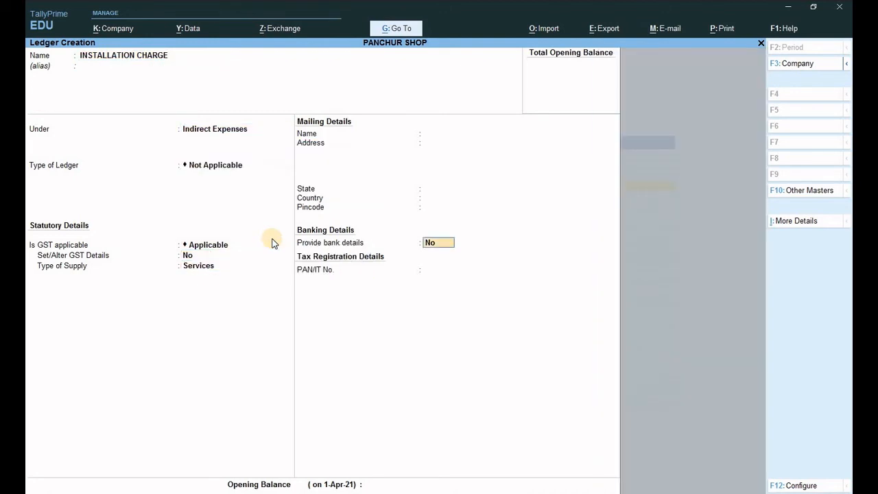
pyautogui.press('Return')
pyautogui.press('Return')
pyautogui.press('Return')
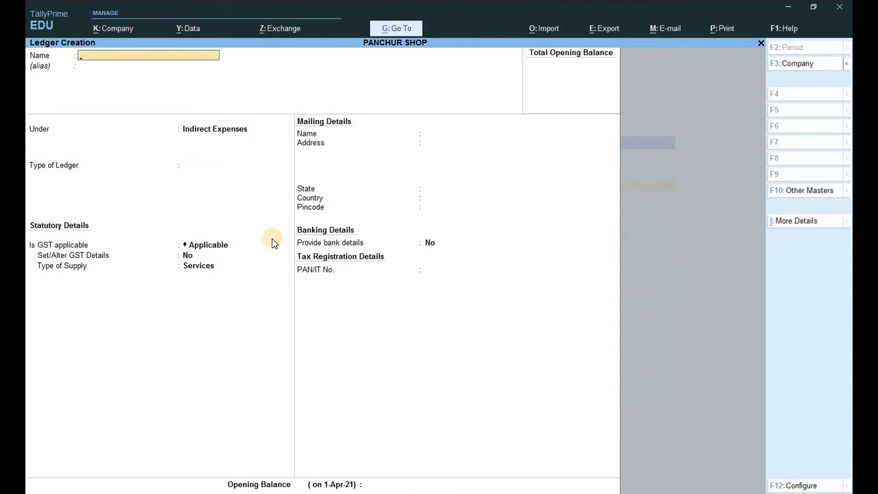
pyautogui.press('Escape')
pyautogui.press('Escape')
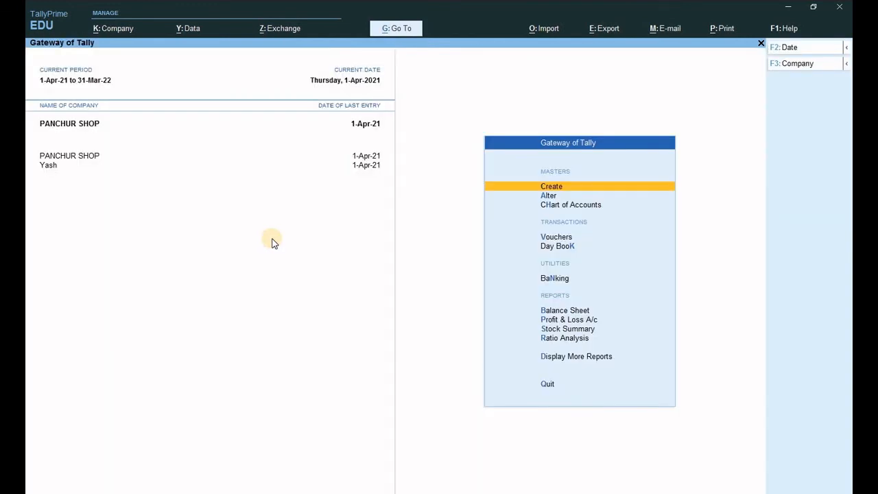
# Start a payment voucher with Cash as the account and add INSTALLATION CHARGE to the particulars
pyautogui.press('Down')
pyautogui.press('Down')
pyautogui.press('Down')
pyautogui.press('Down')
pyautogui.press('Up')
pyautogui.press('Up')
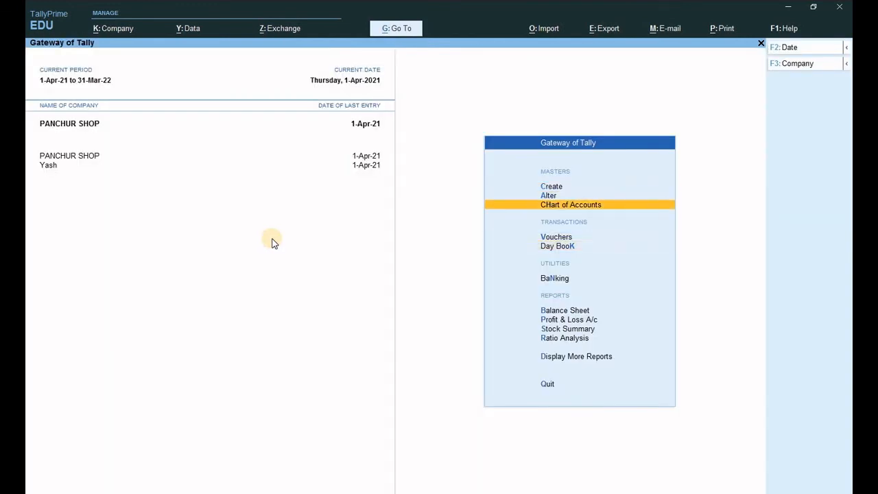
pyautogui.press('Down')
pyautogui.press('Return')
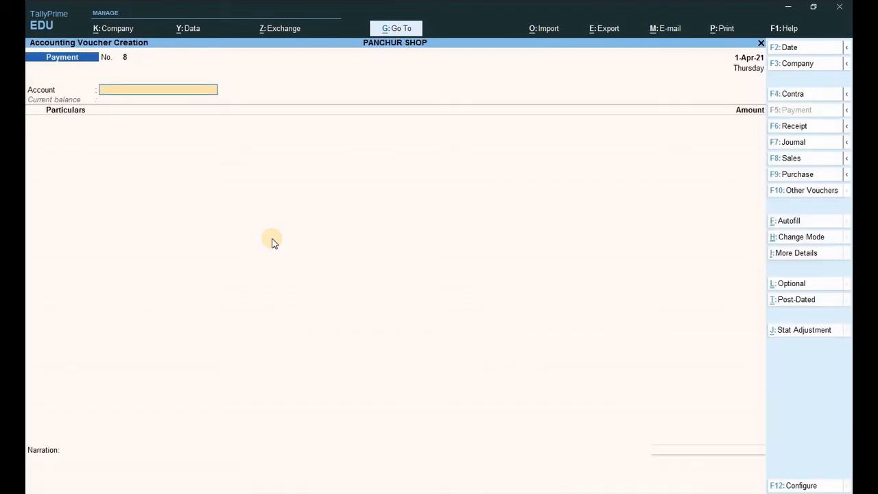
pyautogui.write('C')
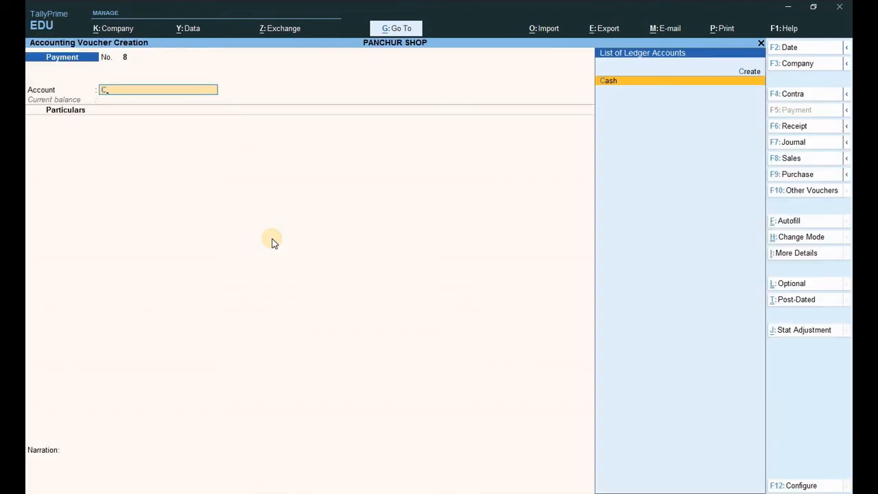
pyautogui.press('Return')
pyautogui.write('I')
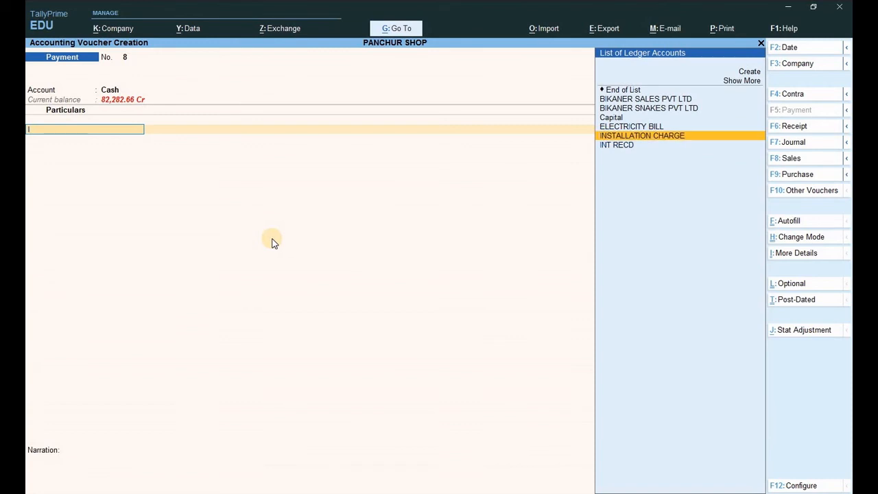
pyautogui.press('Return')
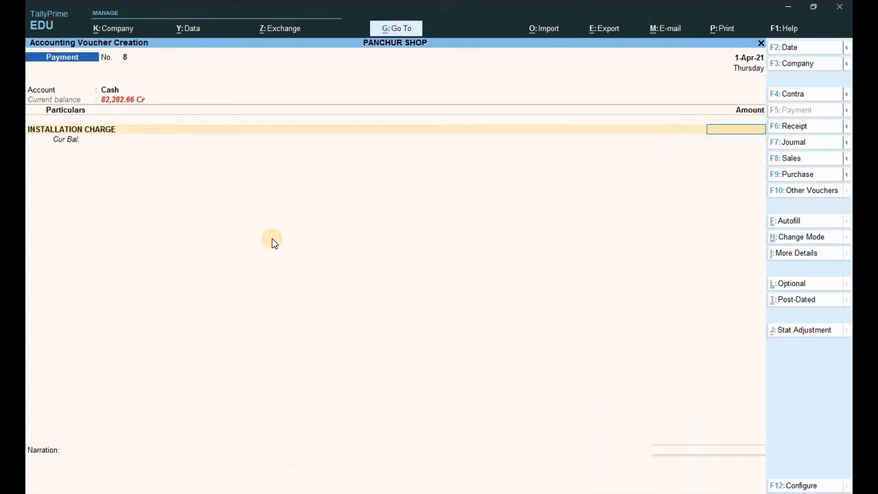
# Set the installation charge amount to 1,000, leave the narration blank, save the payment voucher and exit voucher entry
pyautogui.write('1,000')
pyautogui.press('Return')
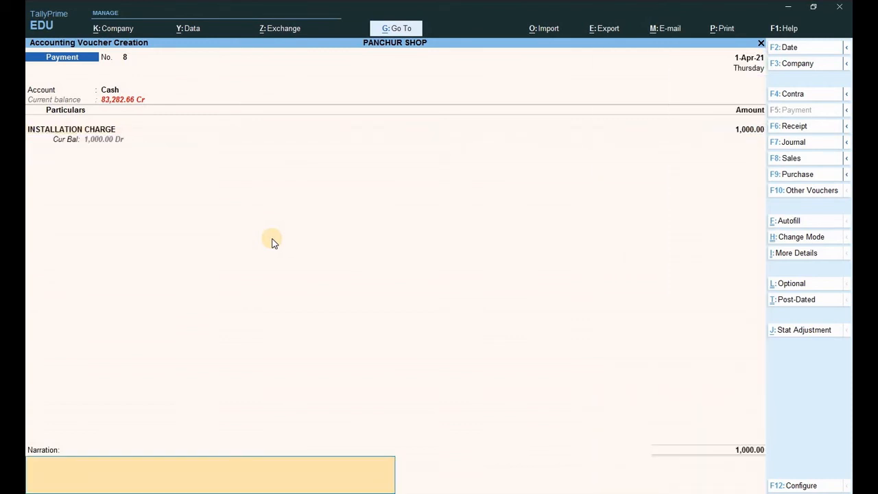
pyautogui.press('Return')
pyautogui.press('Return')
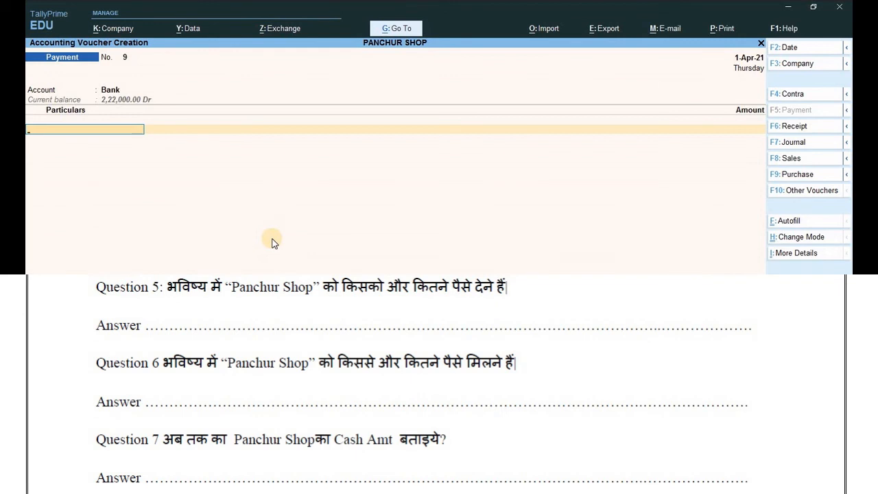
pyautogui.press('Escape')
pyautogui.press('Escape')
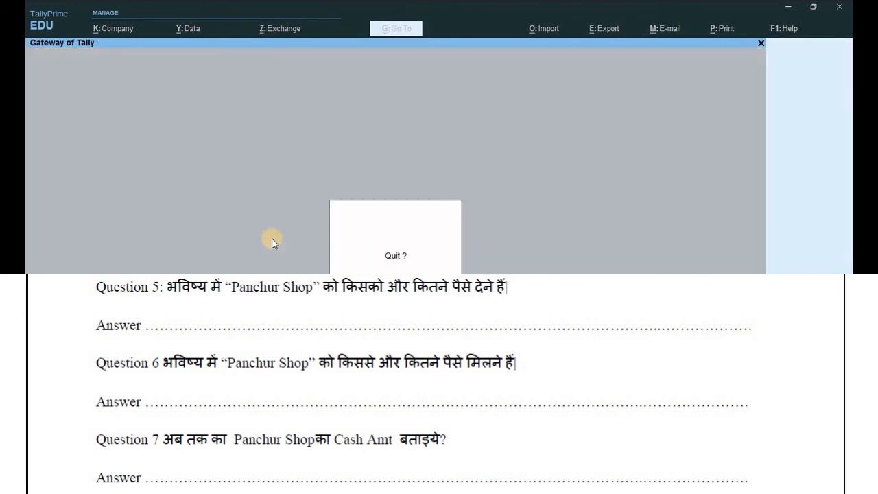
pyautogui.press('Escape')
# Check the outstanding payables report for the parties PANCHUR SHOP has to pay and the pending amounts, then close it
pyautogui.press('d')
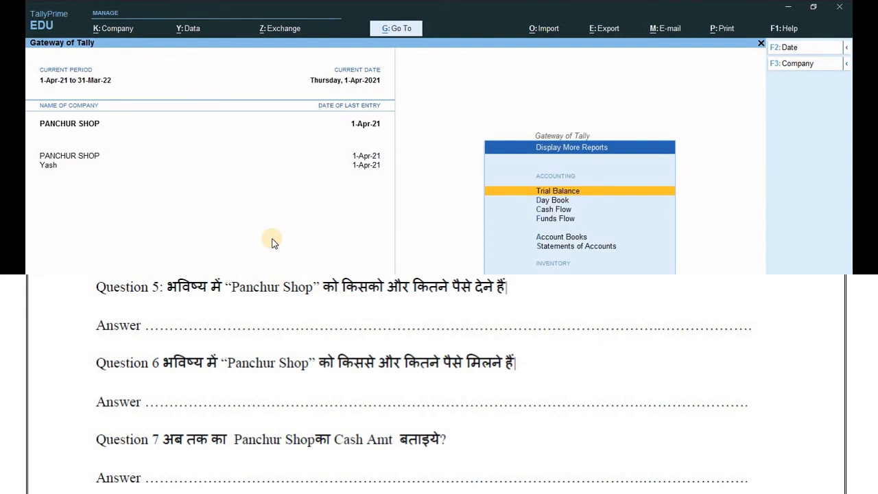
pyautogui.press('Down')
pyautogui.press('Down')
pyautogui.press('Down')
pyautogui.press('Down')
pyautogui.press('Down')
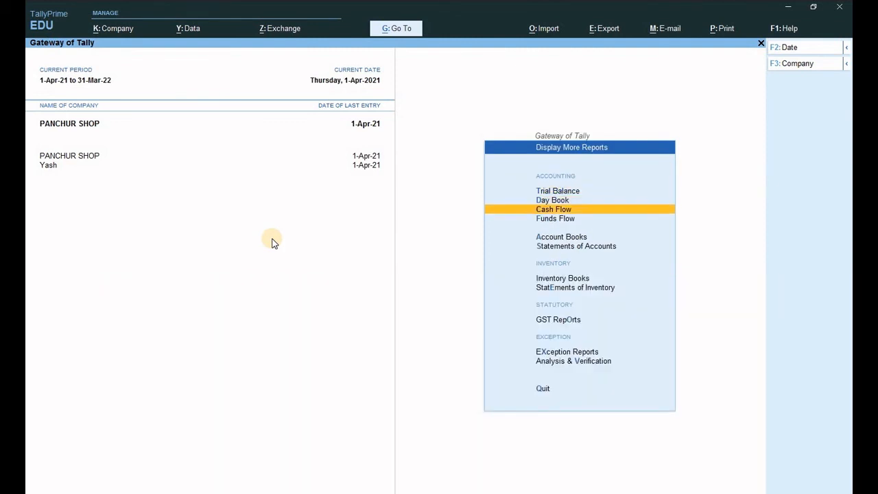
pyautogui.press('Return')
pyautogui.press('Return')
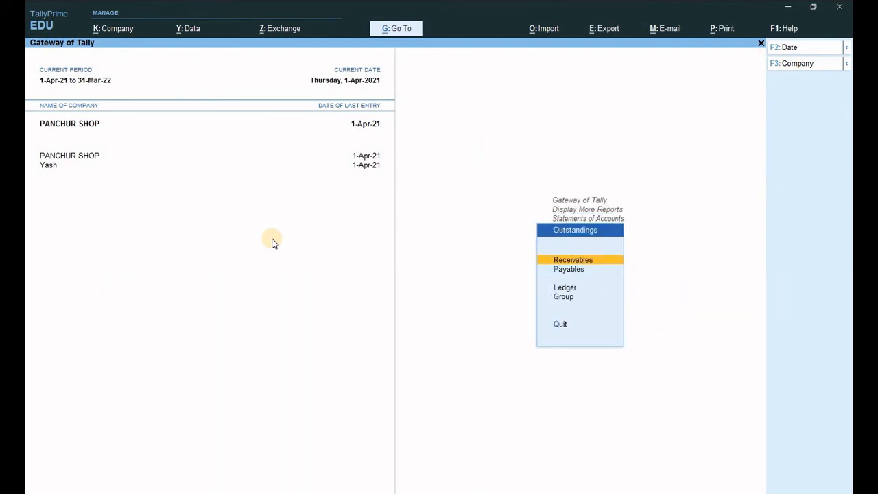
pyautogui.press('Down')
pyautogui.press('Return')
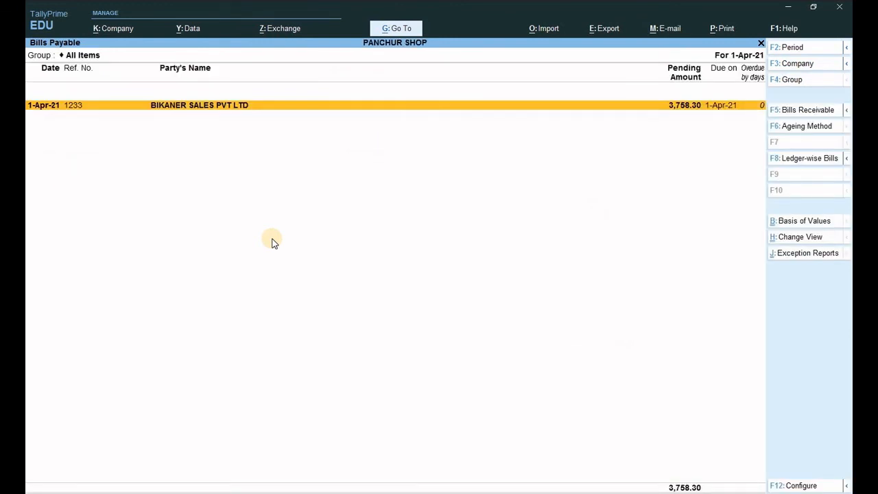
pyautogui.press('Escape')
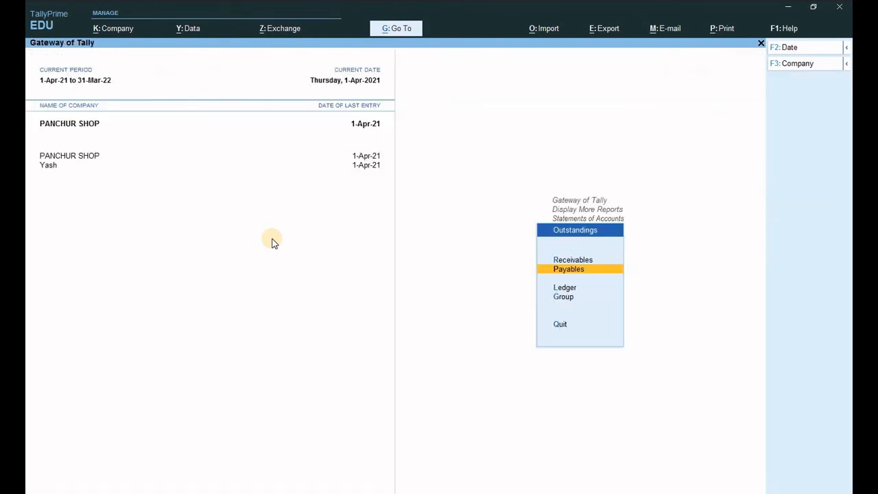
# Check the outstanding receivables report for the parties owing PANCHUR SHOP and their pending amounts, then close it
pyautogui.press('Up')
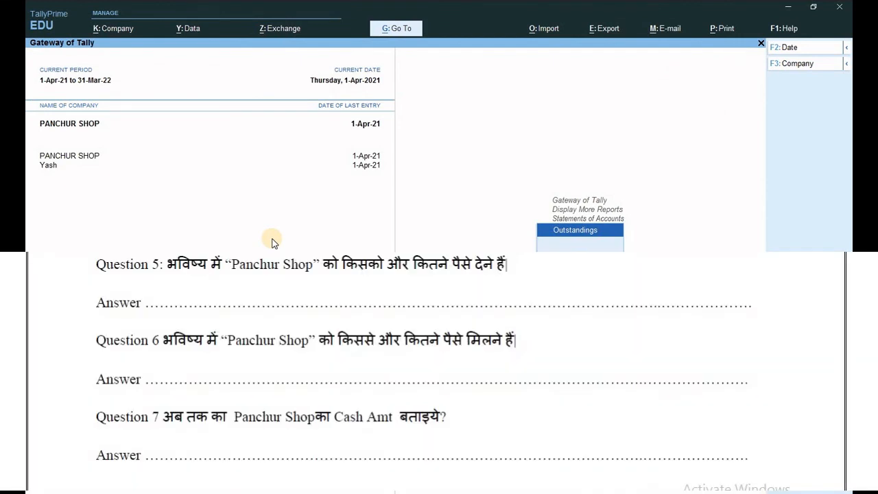
pyautogui.press('Return')
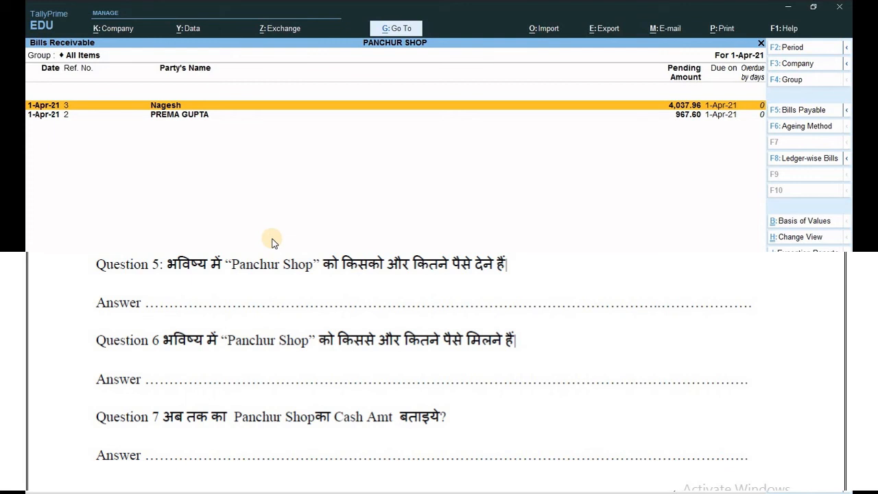
pyautogui.press('Down')
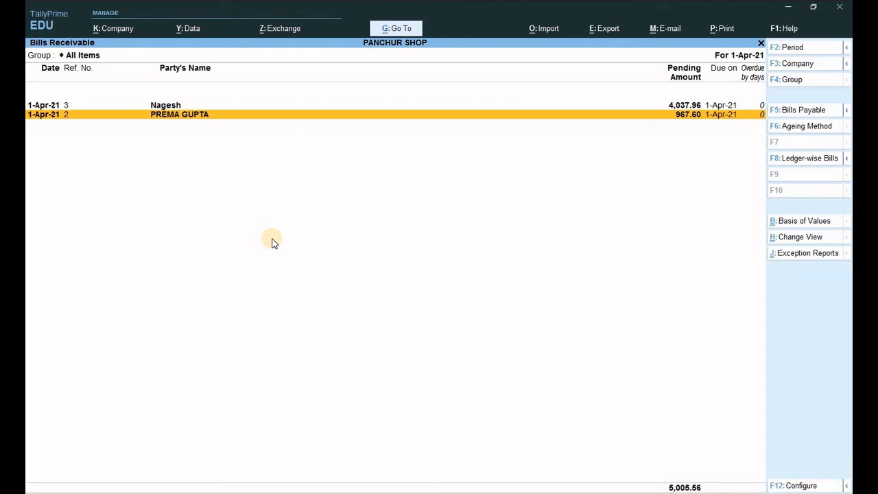
pyautogui.press('Escape')
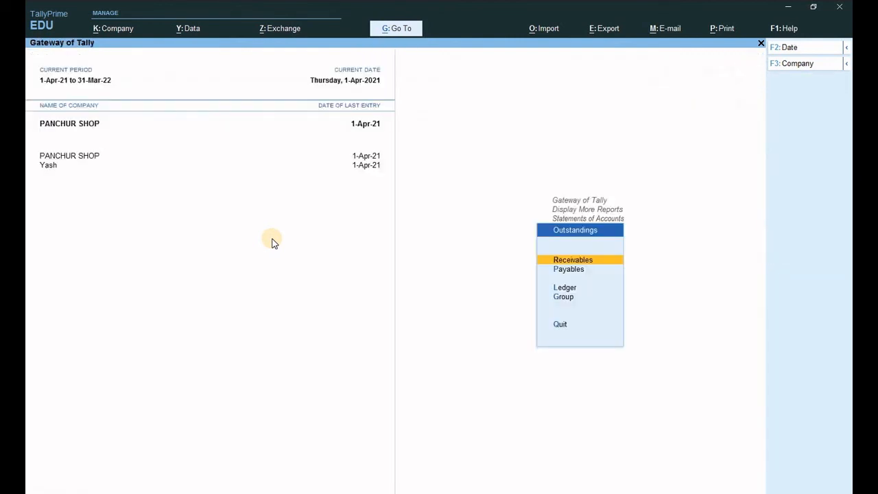
# Check the cash and bank book summary for the closing balances of Cash-in-Hand and Bank Accounts, and leave the reports
pyautogui.press('Escape')
pyautogui.press('Escape')
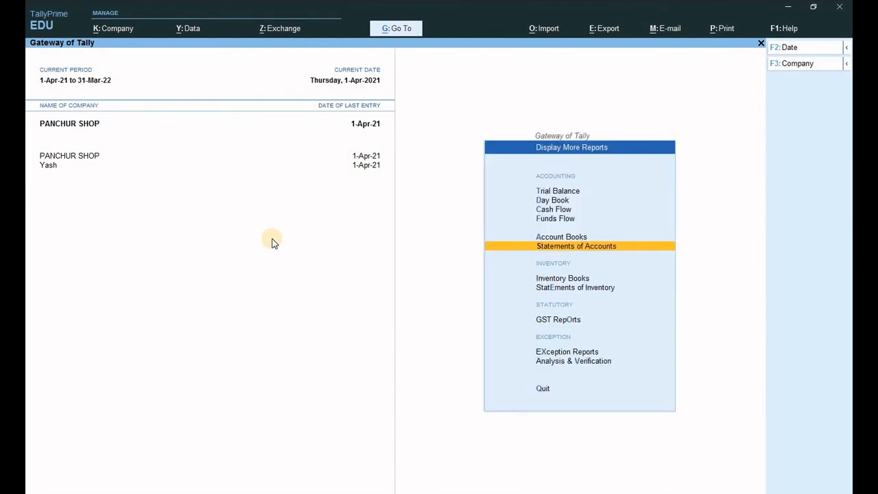
pyautogui.press('Up')
pyautogui.press('Up')
pyautogui.press('Up')
pyautogui.press('Up')
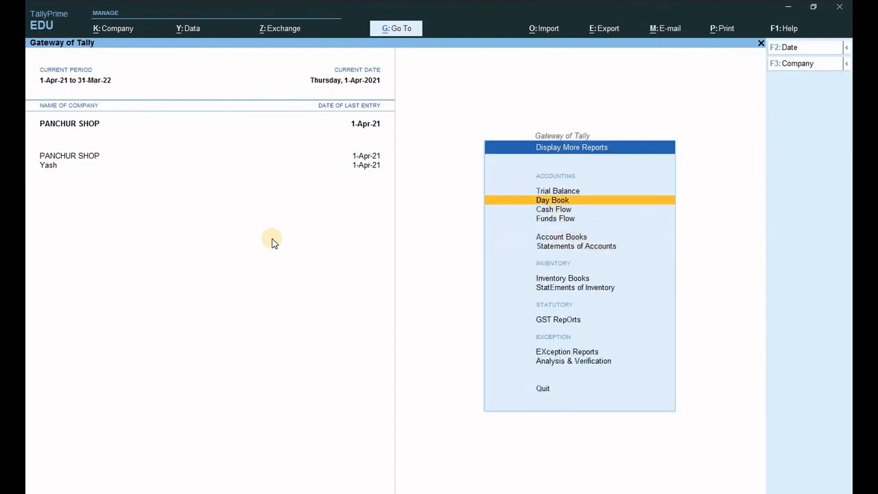
pyautogui.press('Down')
pyautogui.press('Down')
pyautogui.press('Down')
pyautogui.press('Down')
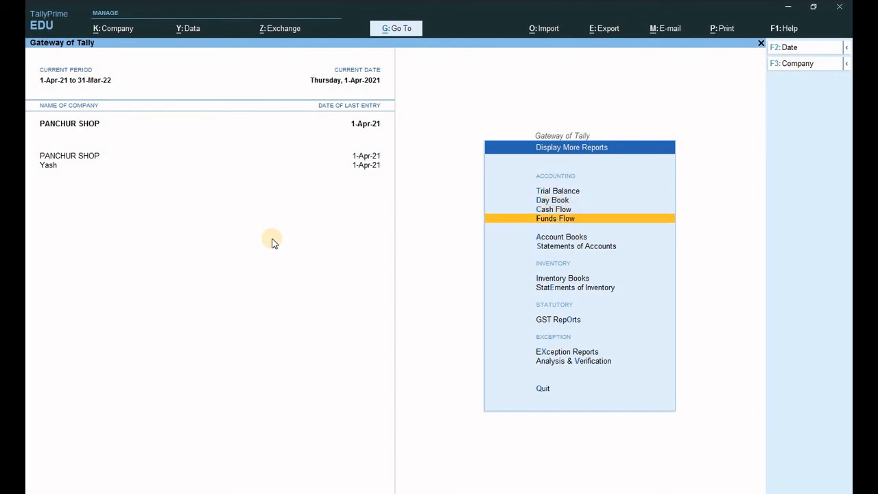
pyautogui.press('Up')
pyautogui.press('Return')
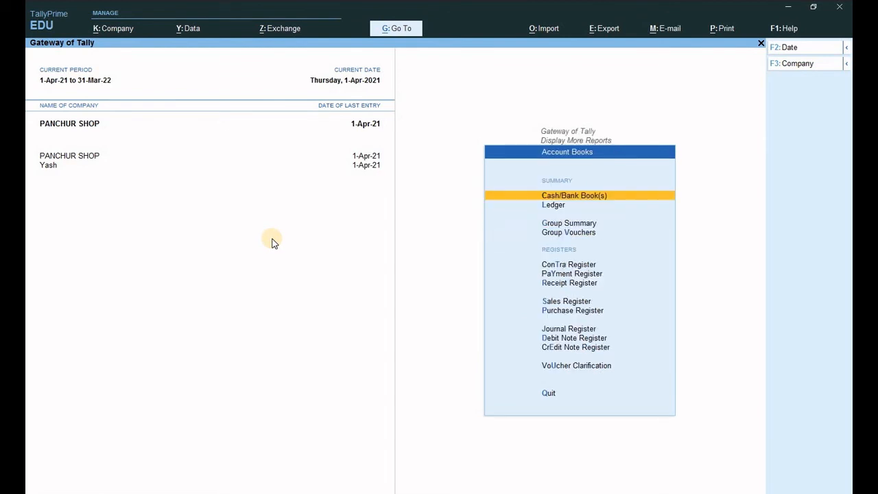
pyautogui.press('Return')
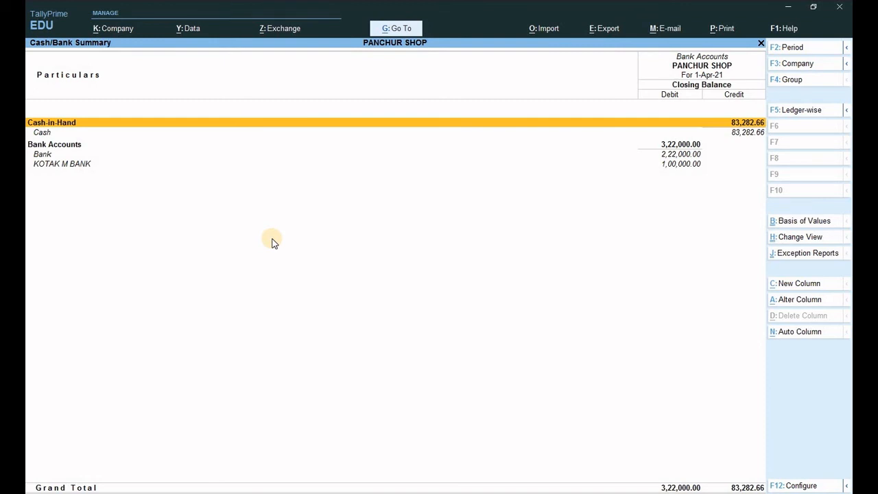
pyautogui.press('Escape')
pyautogui.press('Escape')
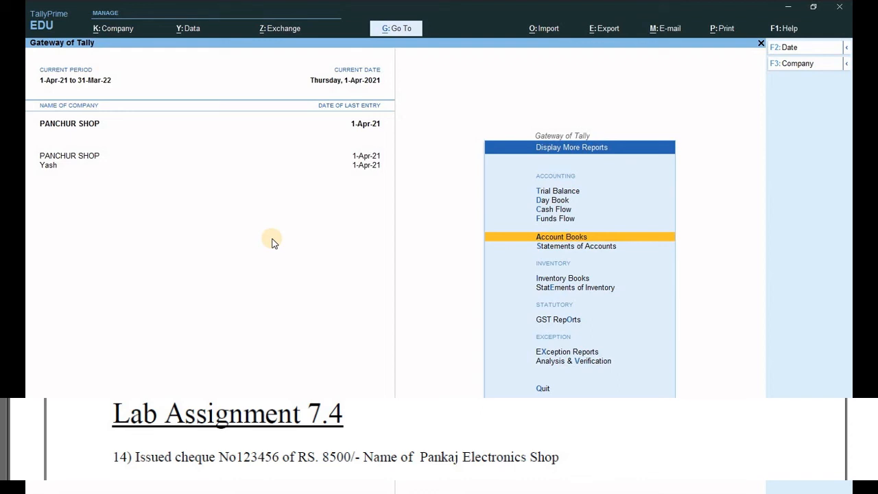
pyautogui.press('Escape')
# Start a new ledger named PANKAJ ELECT SHOP with the alias left blank
pyautogui.press('c')
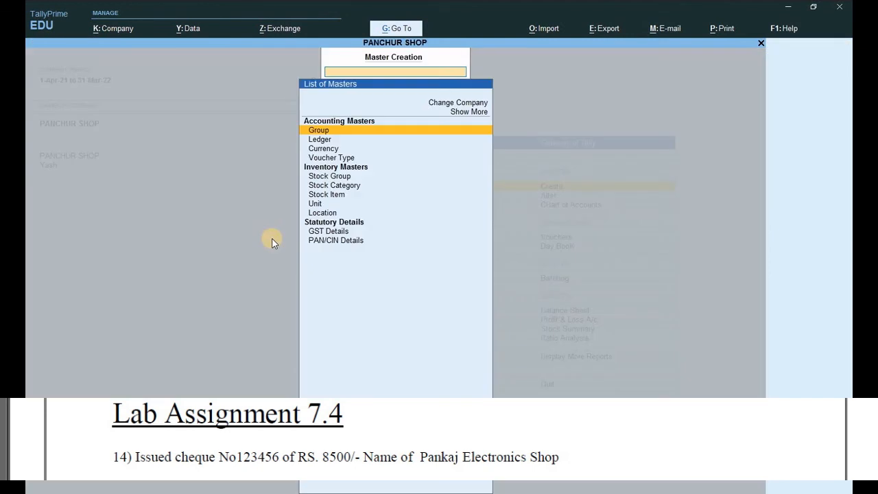
pyautogui.press('Down')
pyautogui.press('Return')
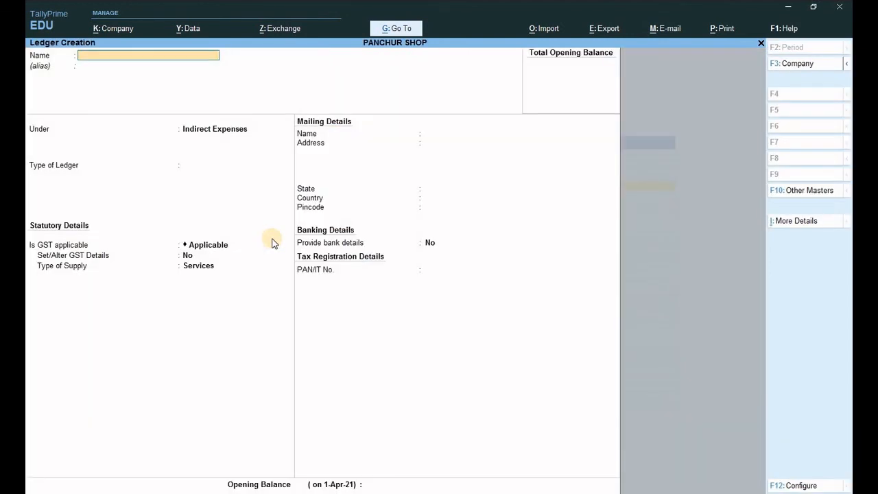
pyautogui.write('PANKAJ ELECT SHOP')
pyautogui.press('Return')
pyautogui.press('Return')
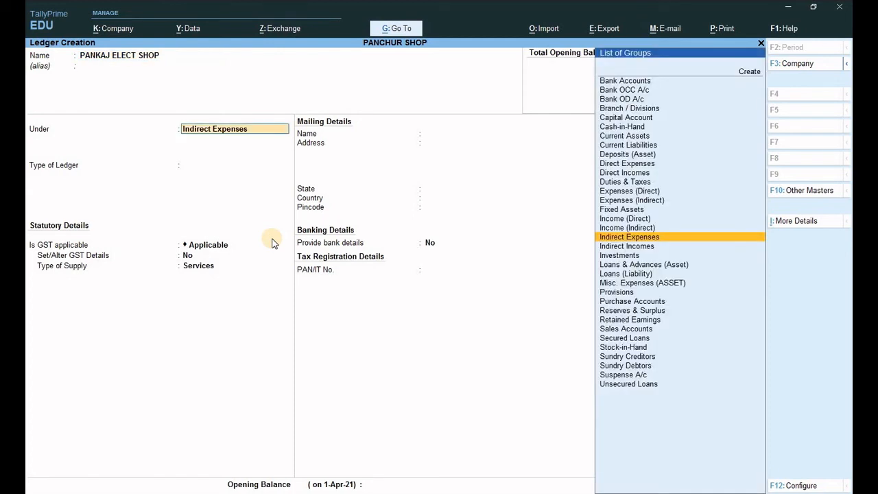
# Place the PANKAJ ELECT SHOP ledger under the Sundry Creditors group
pyautogui.write('S')
pyautogui.press('Down')
pyautogui.press('Down')
pyautogui.press('Down')
pyautogui.press('Down')
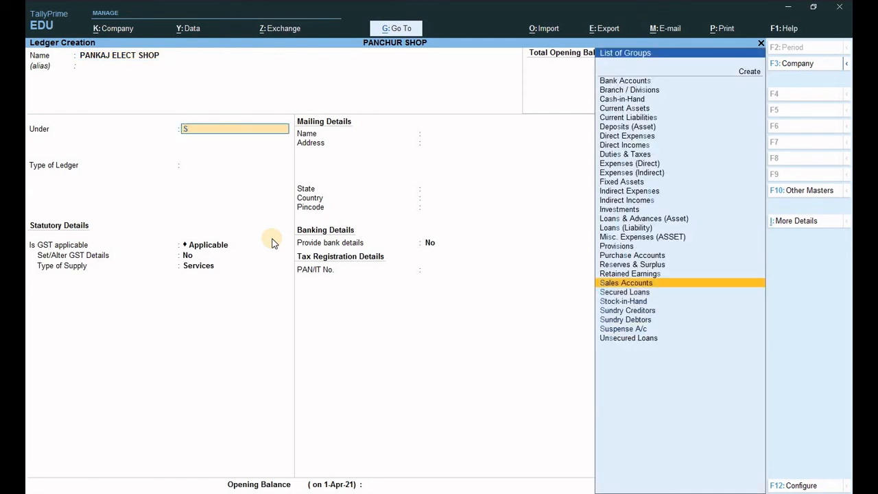
pyautogui.press('Return')
# Keep the ledger's default bill-by-bill, mailing and tax details, leave the opening balance blank, save it and exit ledger creation
pyautogui.press('Return')
pyautogui.press('Return')
pyautogui.press('Return')
pyautogui.press('Return')
pyautogui.press('Return')
pyautogui.press('Return')
pyautogui.press('Return')
pyautogui.press('Return')
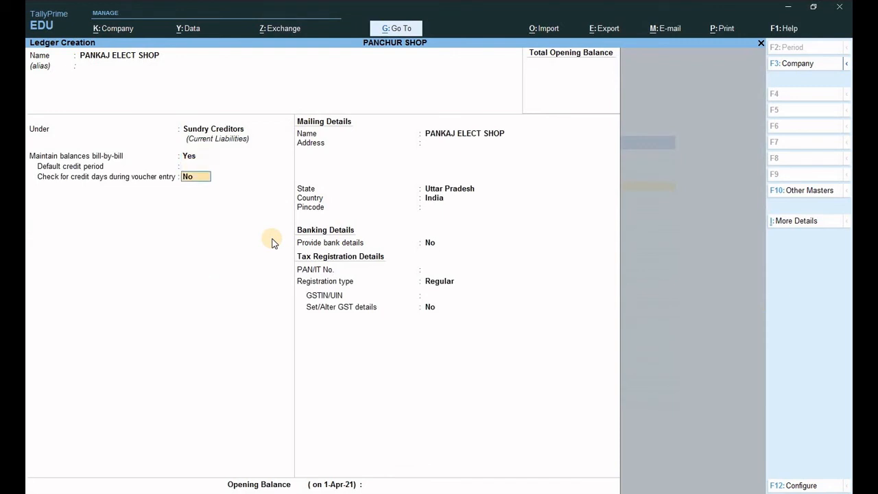
pyautogui.press('Return')
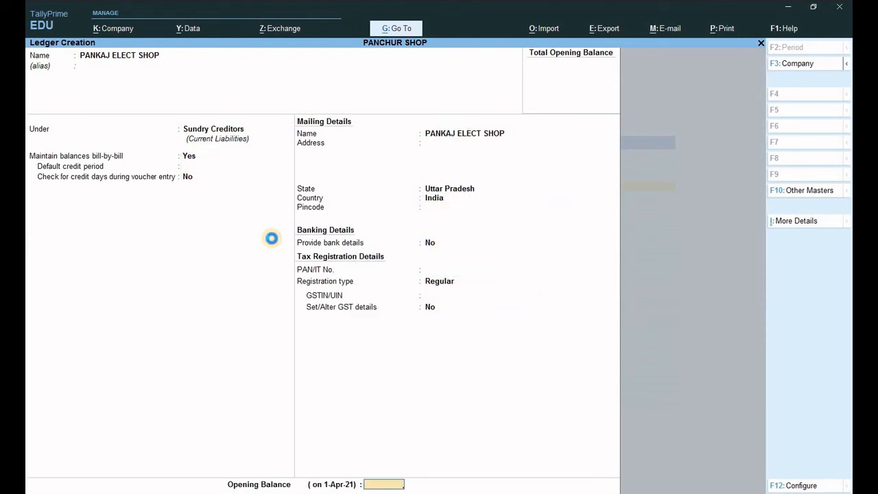
pyautogui.press('Return')
pyautogui.press('Return')
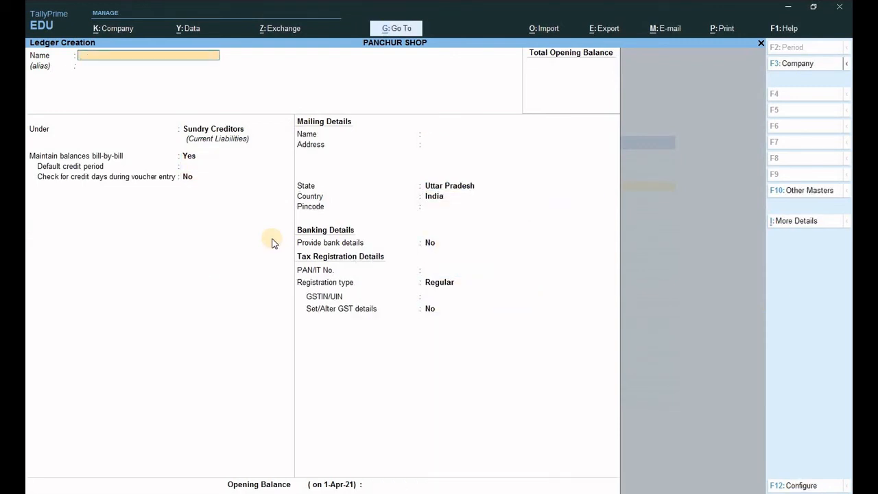
pyautogui.press('Escape')
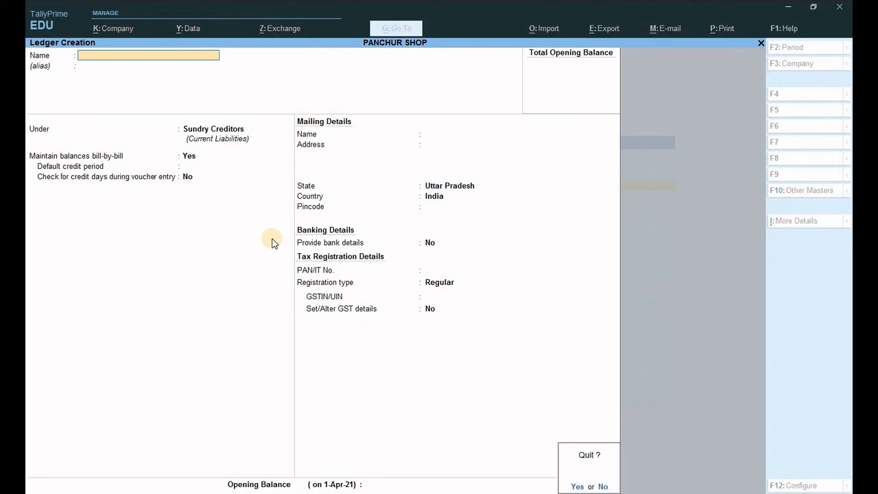
pyautogui.press('Return')
pyautogui.press('Escape')
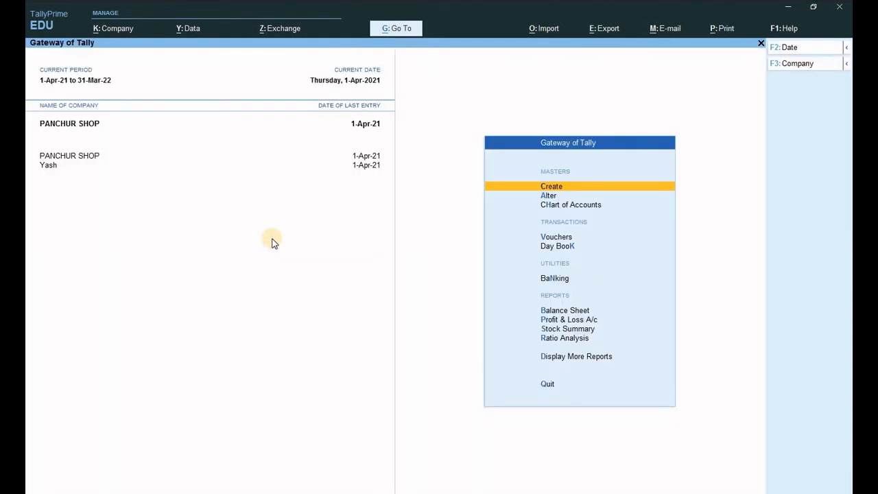
# Start a payment voucher with Bank as the account and add PANKAJ ELECT SHOP to the particulars
pyautogui.press('v')
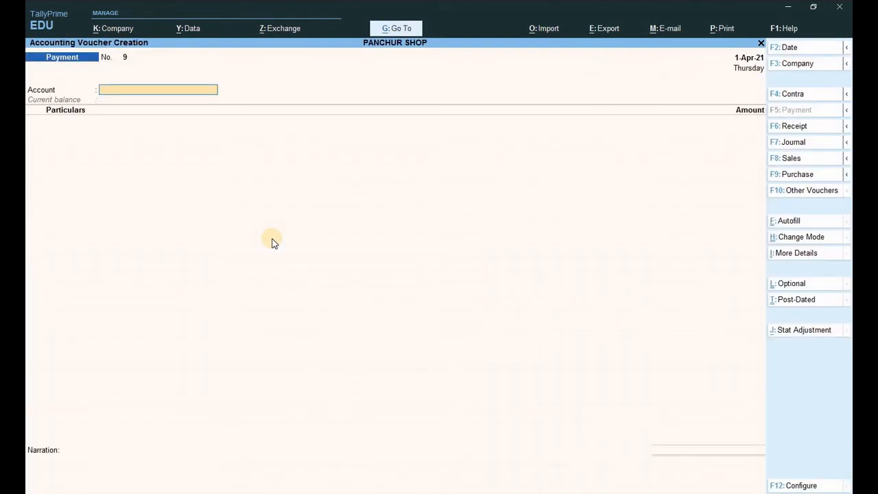
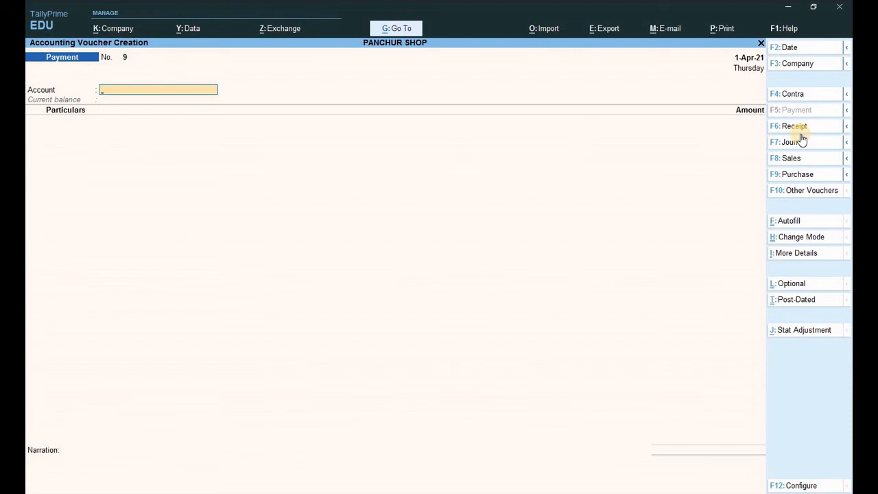
pyautogui.write('B')
pyautogui.press('Return')
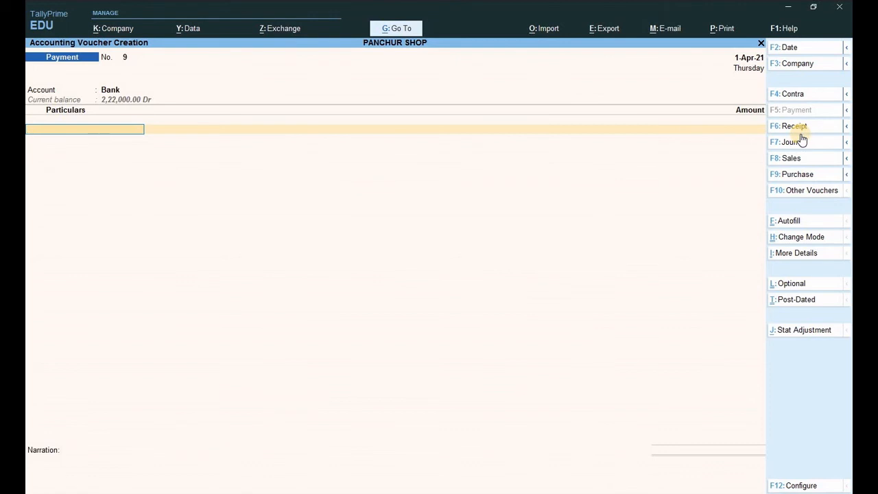
pyautogui.write('P')
pyautogui.press('Down')
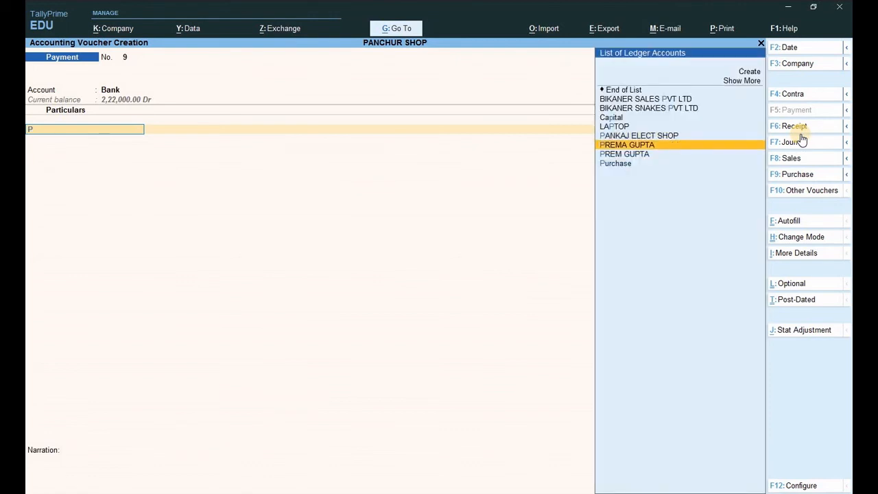
pyautogui.press('Up')
pyautogui.press('Return')
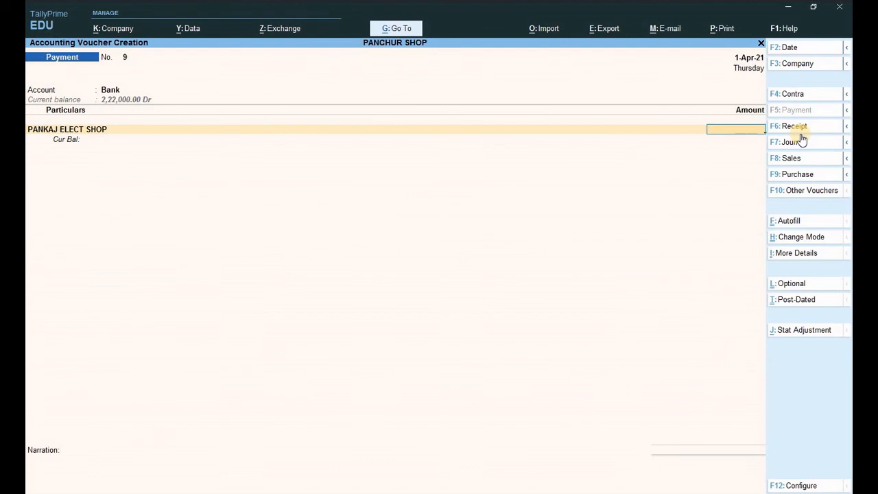
# Set the PANKAJ ELECT SHOP payment amount to 8,500 and allocate it as On Account
pyautogui.write('8500')
pyautogui.press('Return')
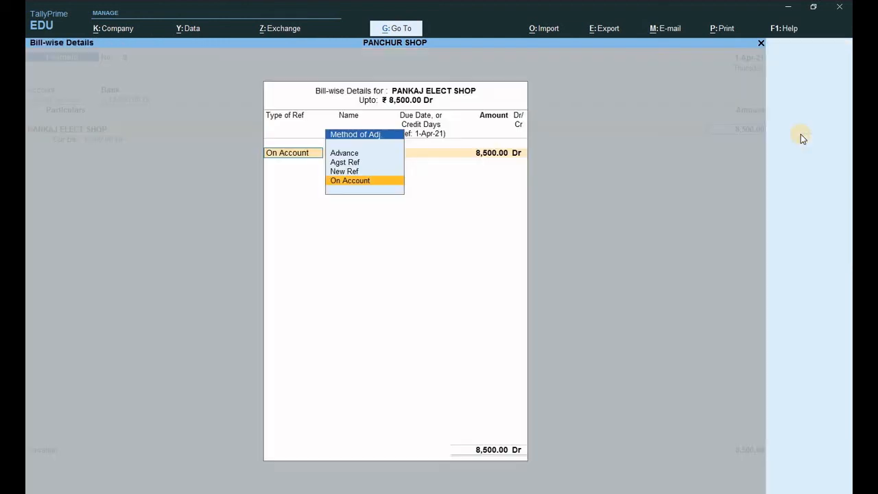
pyautogui.press('Return')
pyautogui.press('Return')
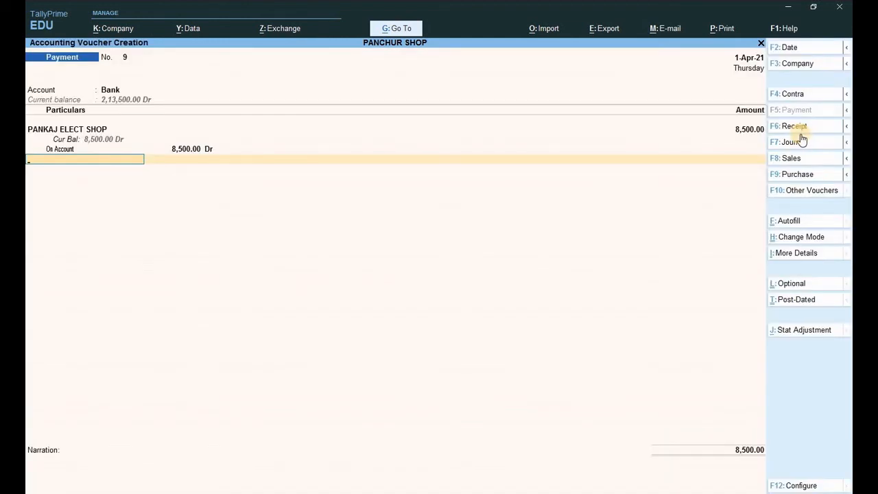
# Enter cheque number 123456 in the bank allocation, save the payment voucher with a blank narration and exit voucher entry
pyautogui.press('Return')
pyautogui.press('Return')
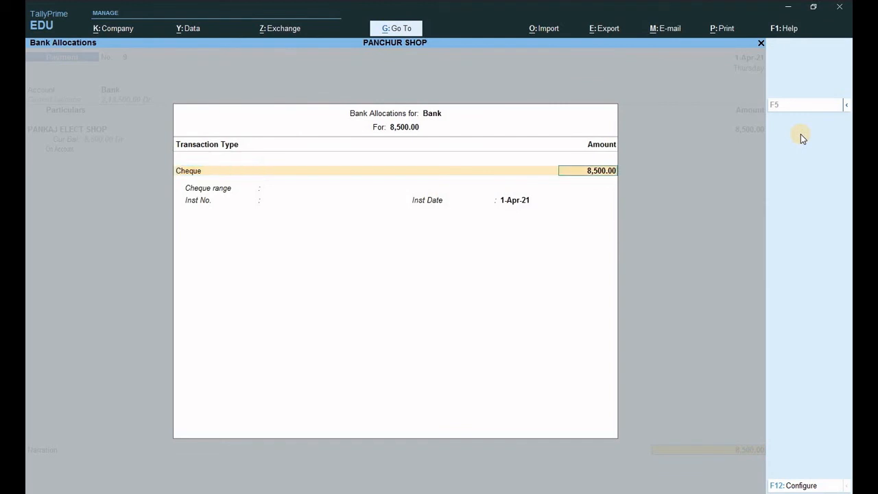
pyautogui.press('Return')
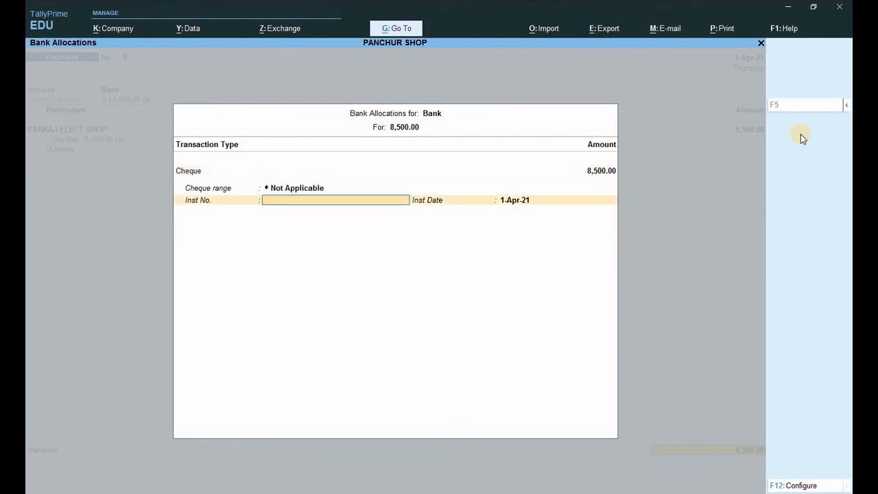
pyautogui.write('123456')
pyautogui.press('Return')
pyautogui.press('Return')
pyautogui.press('Return')
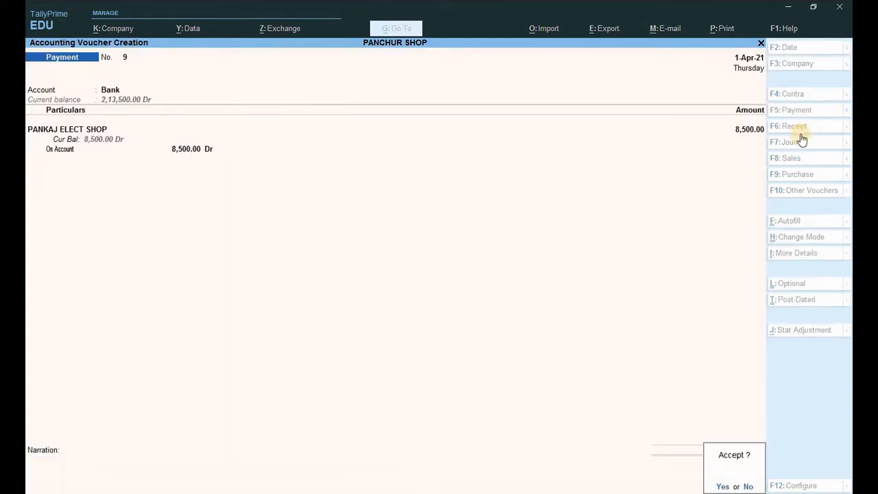
pyautogui.press('Return')
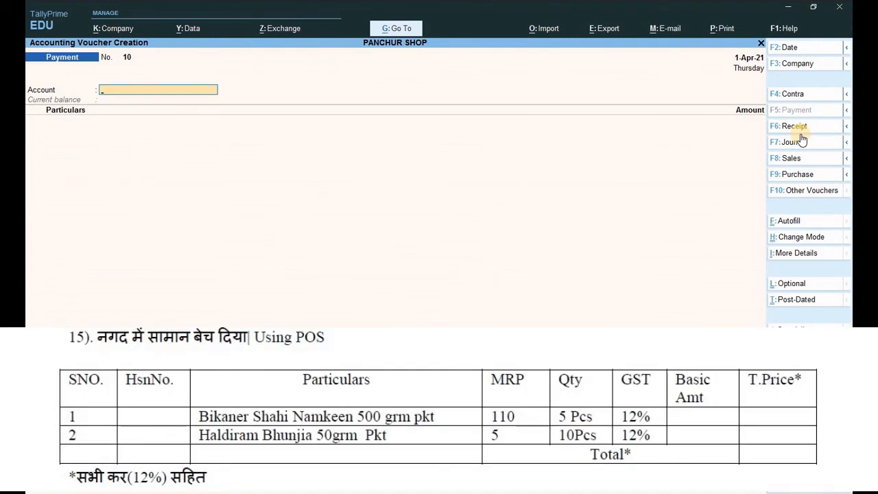
pyautogui.press('Escape')
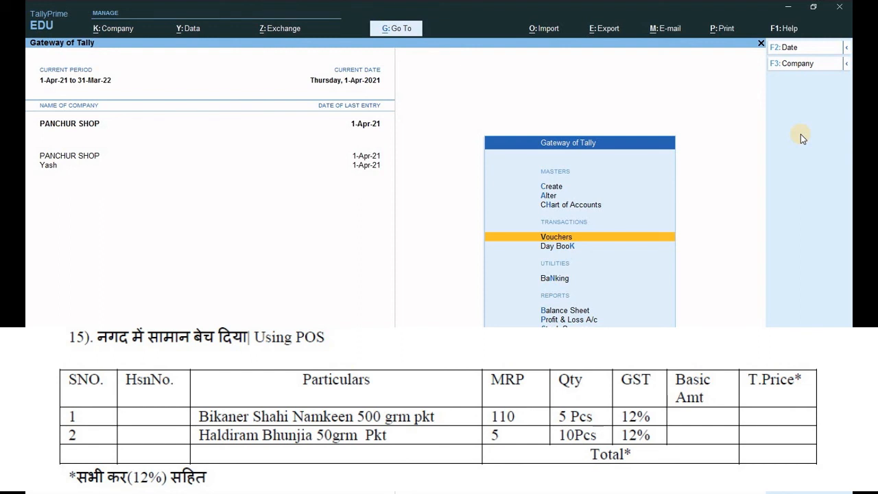
pyautogui.press('Up')
pyautogui.press('Up')
pyautogui.press('Up')
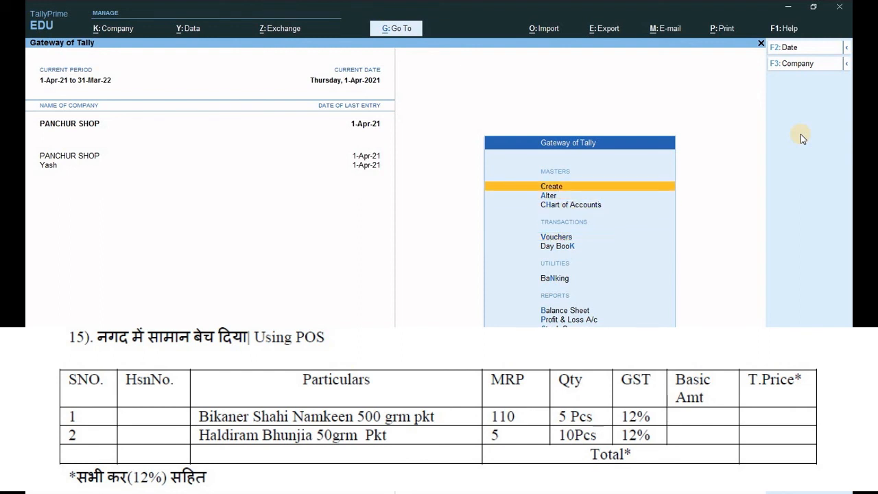
pyautogui.press('Down')
pyautogui.press('Down')
pyautogui.press('Down')
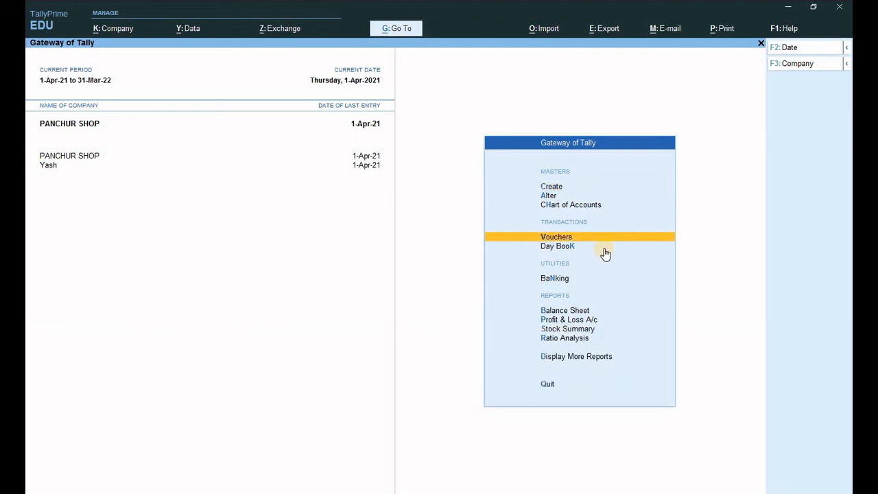
pyautogui.press('Up')
pyautogui.press('Up')
pyautogui.press('Up')
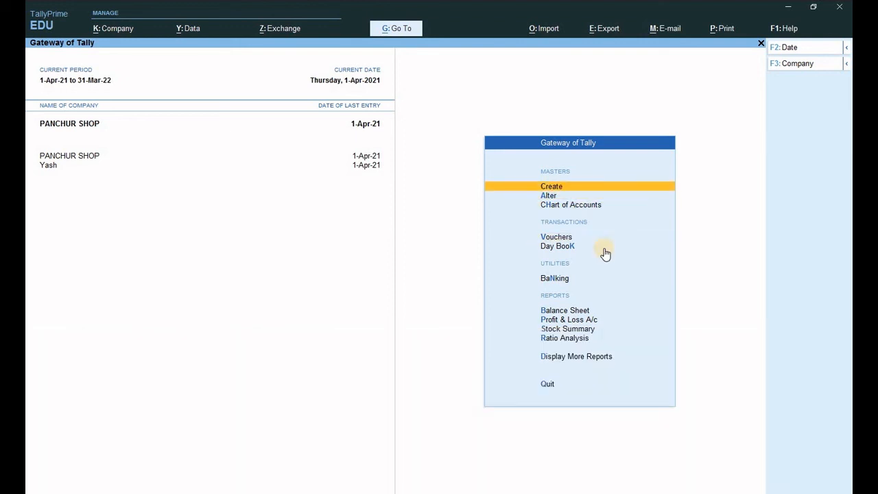
pyautogui.press('Down')
pyautogui.press('Down')
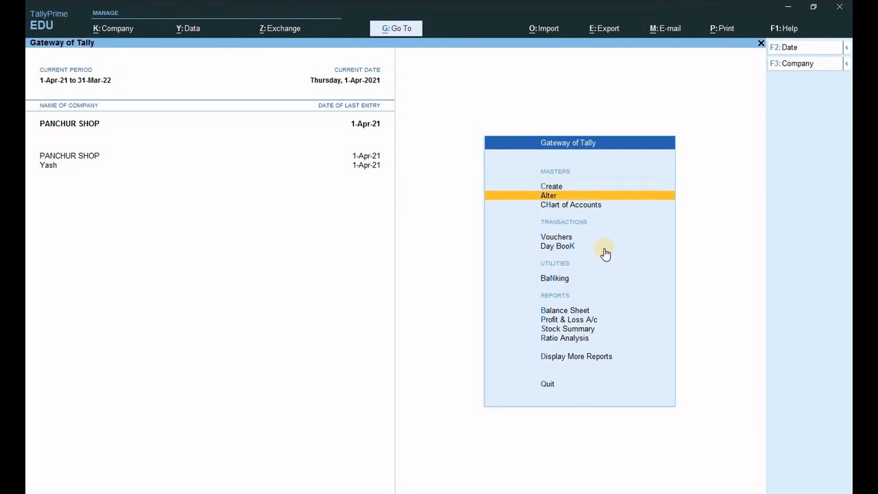
pyautogui.press('Up')
pyautogui.press('Up')
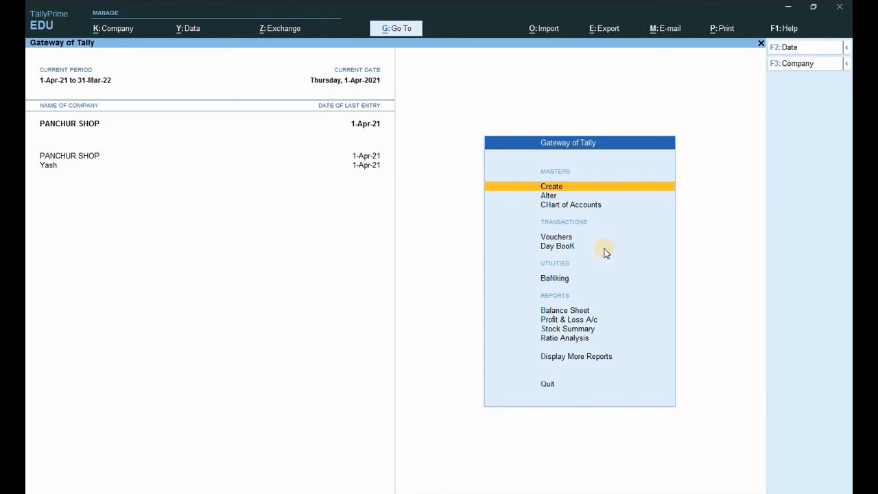
# Start a new voucher type named POS
pyautogui.press('Return')
pyautogui.press('Down')
pyautogui.press('Down')
pyautogui.press('Down')
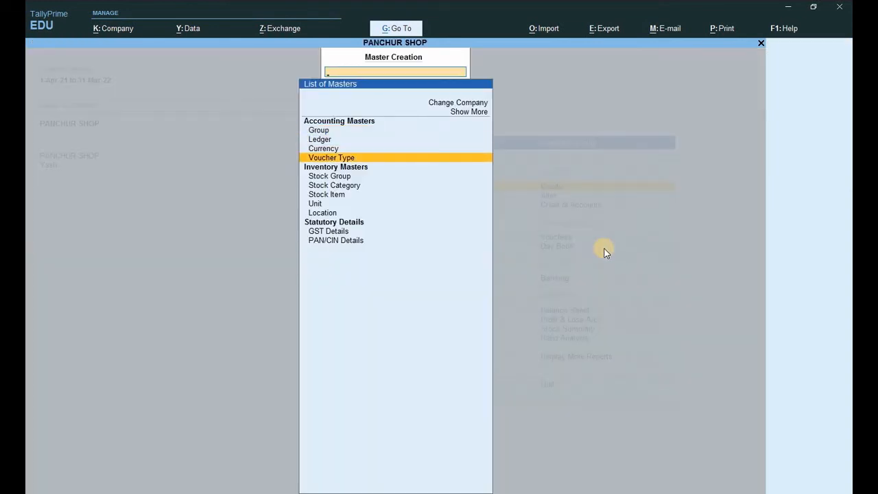
pyautogui.press('Return')
pyautogui.write('POS')
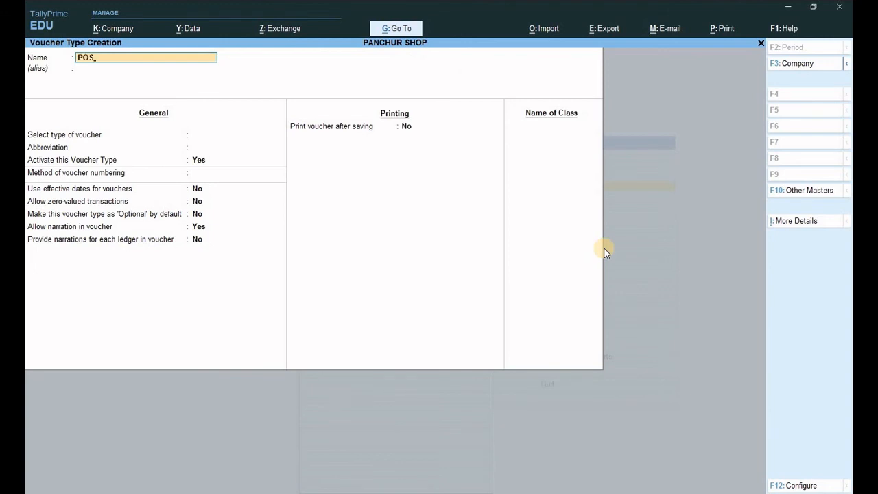
pyautogui.press('Return')
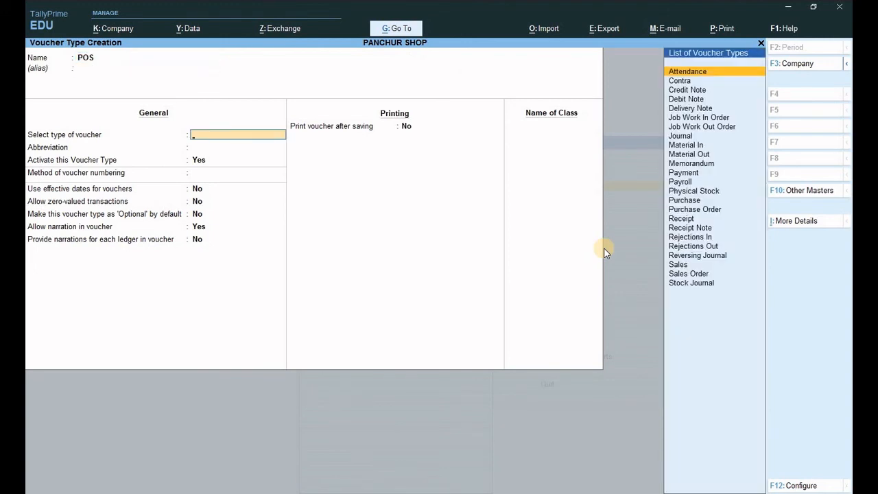
# Base the POS voucher type on Sales, keeping it activated with automatic voucher numbering
pyautogui.write('SA')
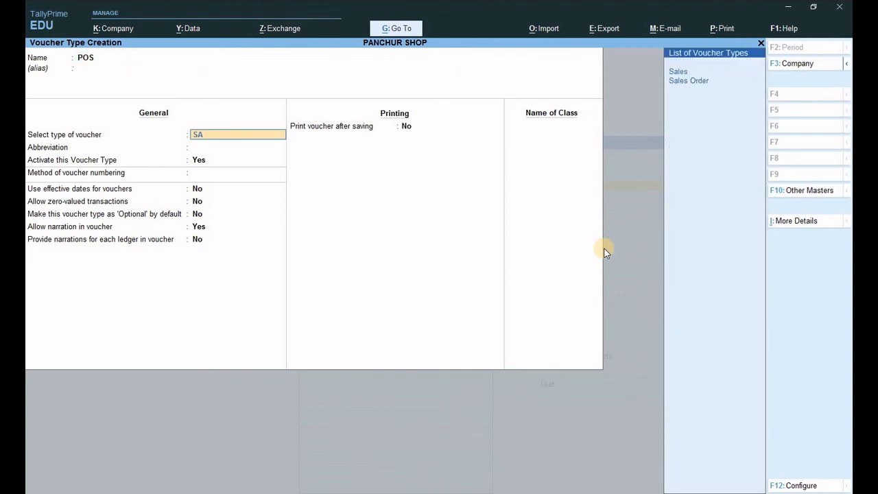
pyautogui.press('Return')
pyautogui.press('Return')
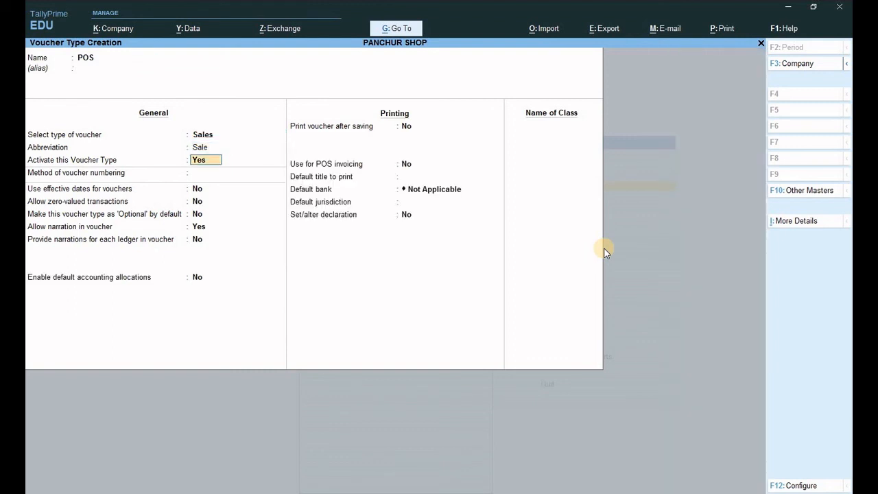
pyautogui.press('Return')
pyautogui.press('Return')
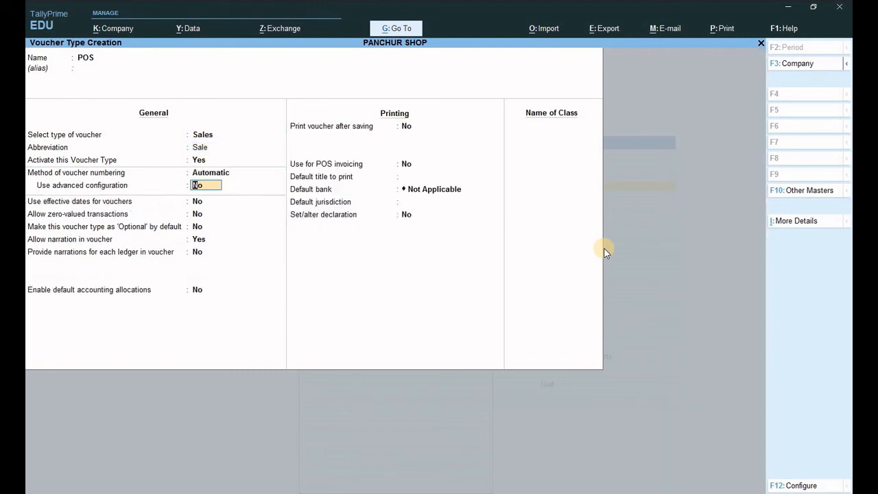
# Keep the POS voucher type's remaining default settings, including No for POS invoicing, save it and leave voucher type creation
pyautogui.press('Return')
pyautogui.press('Return')
pyautogui.press('Return')
pyautogui.press('Return')
pyautogui.press('Return')
pyautogui.press('Return')
pyautogui.press('Return')
pyautogui.press('Return')
pyautogui.press('Return')
pyautogui.press('Return')
pyautogui.press('Return')
pyautogui.press('Return')
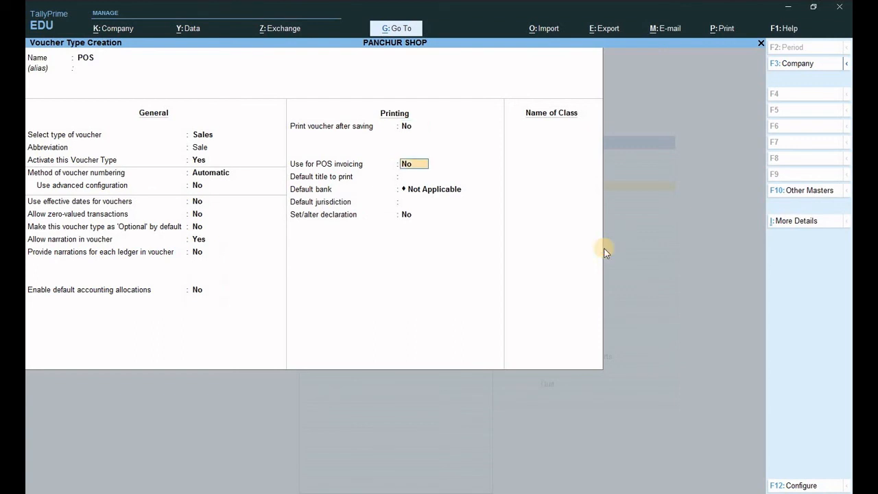
pyautogui.press('Return')
pyautogui.press('Return')
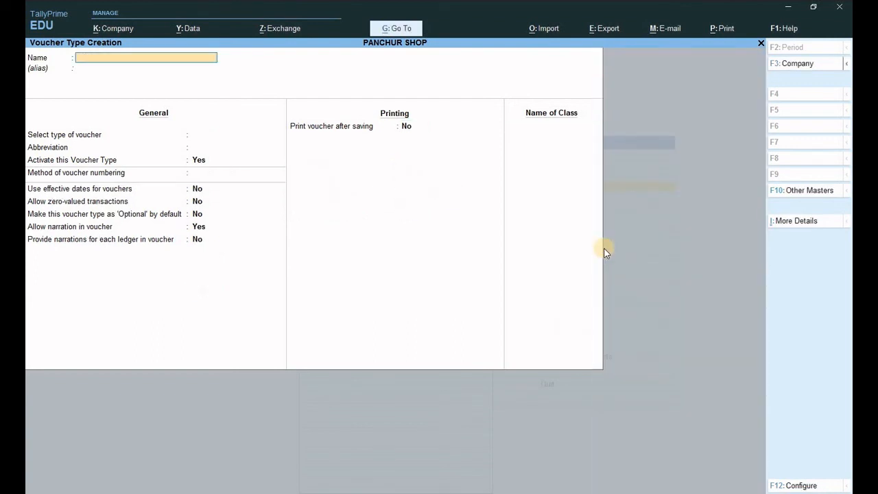
pyautogui.press('Escape')
pyautogui.press('Return')
pyautogui.press('Escape')
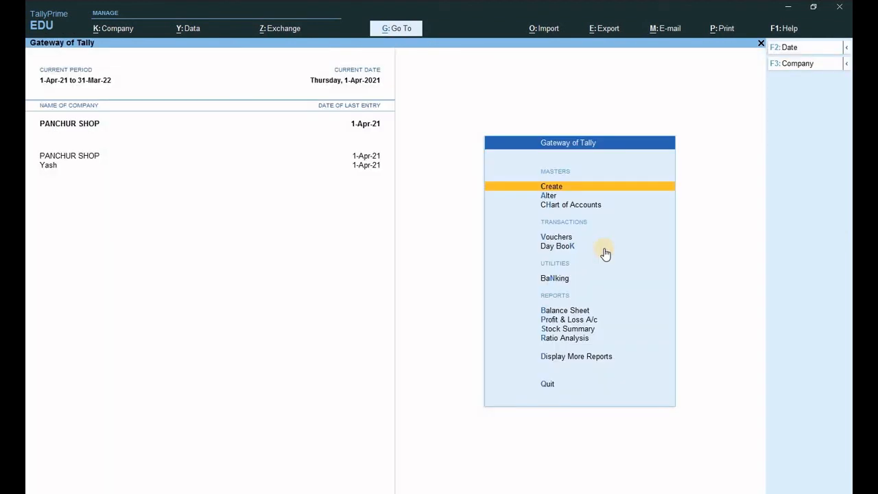
# Open voucher entry and switch the voucher type from Sales to POS
pyautogui.press('Down')
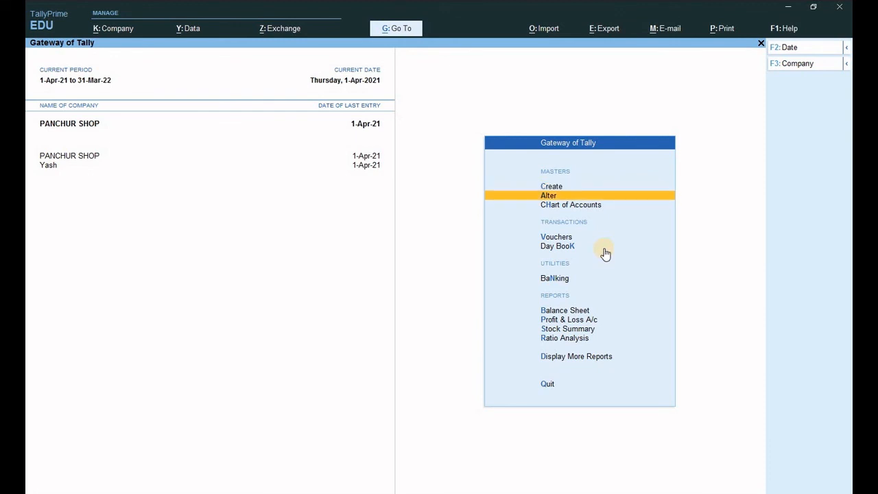
pyautogui.press('Down')
pyautogui.press('v')
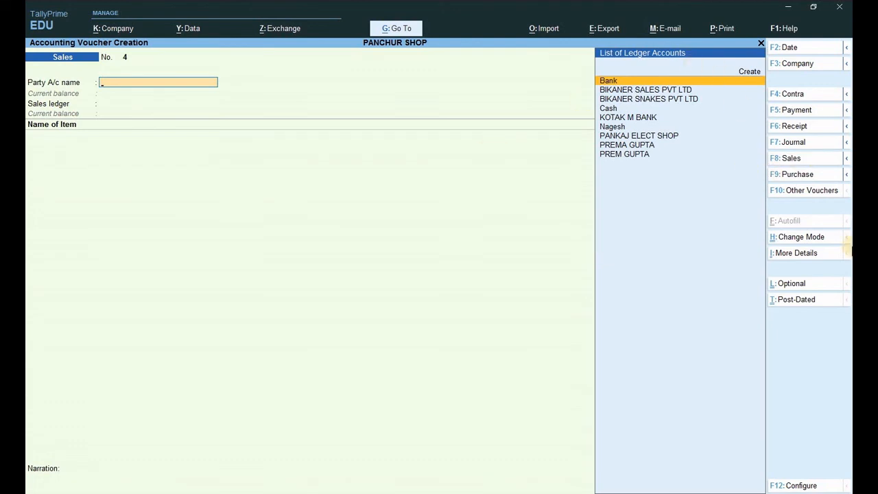
pyautogui.click(810, 191)
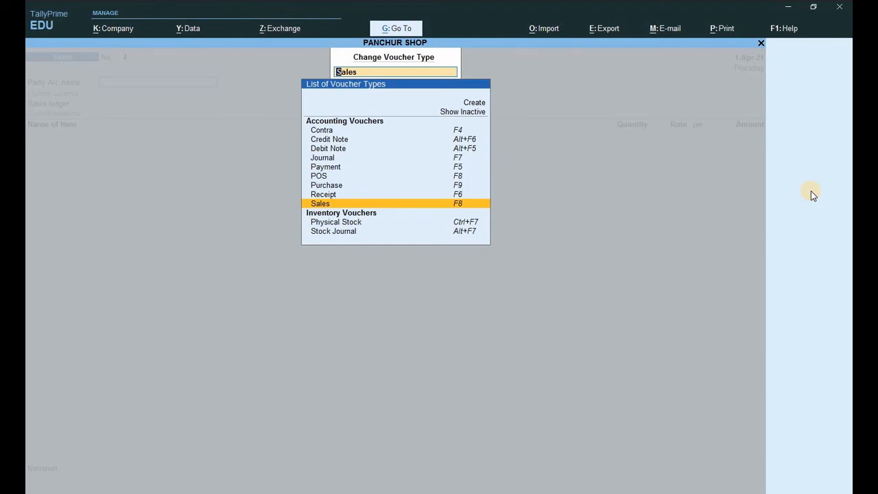
pyautogui.click(320, 178)
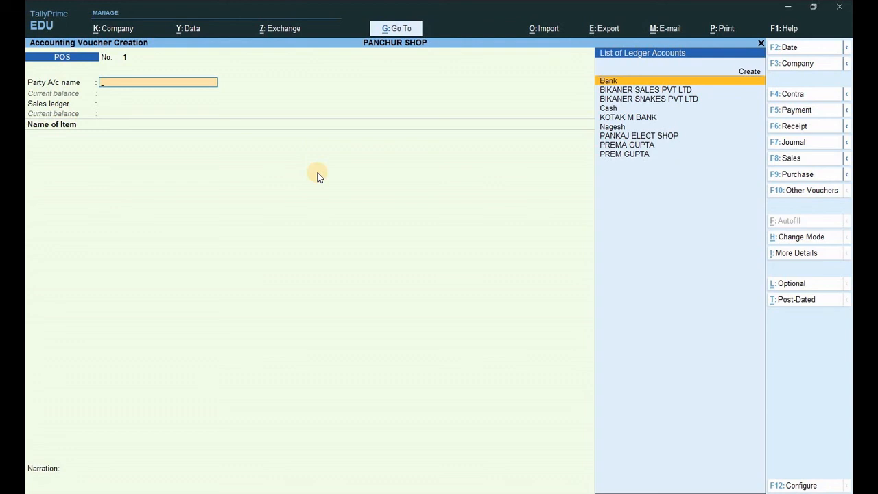
# Set Cash as the POS voucher's party account and leave the dispatch details blank
pyautogui.write('C')
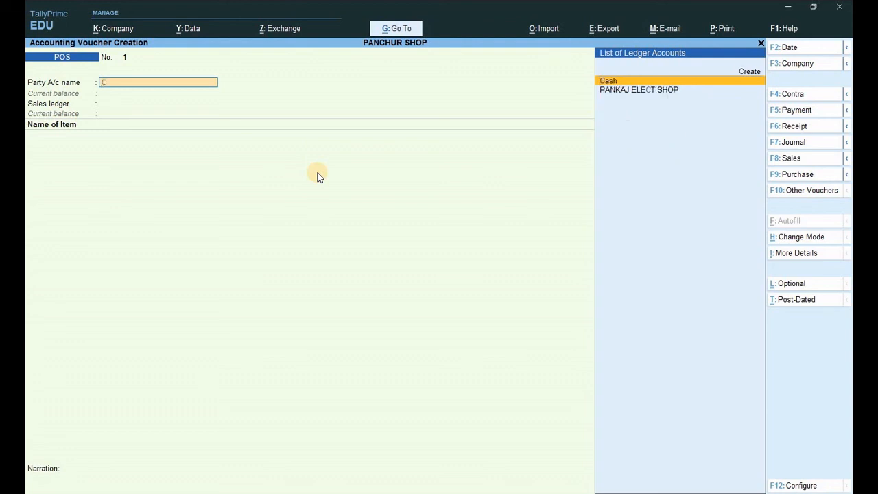
pyautogui.press('Return')
pyautogui.press('Return')
pyautogui.press('Return')
pyautogui.press('Return')
pyautogui.press('Return')
pyautogui.press('Return')
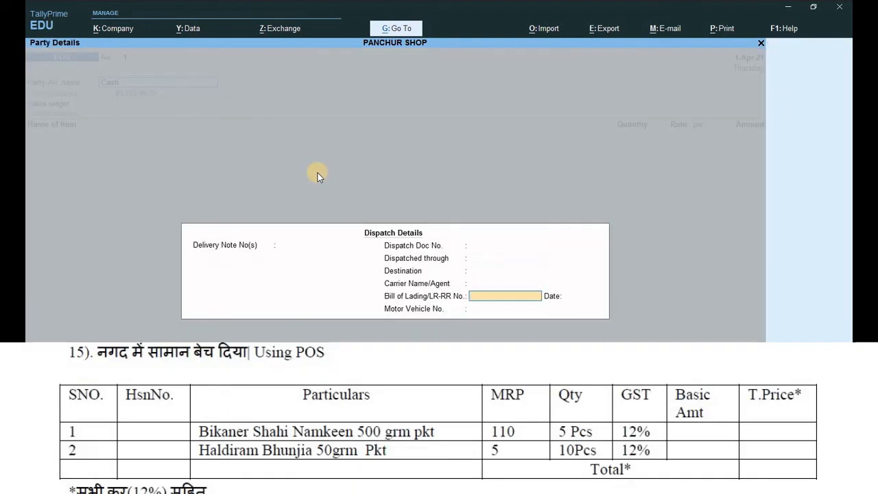
pyautogui.press('Return')
pyautogui.press('Return')
pyautogui.press('Return')
pyautogui.press('Return')
pyautogui.press('Return')
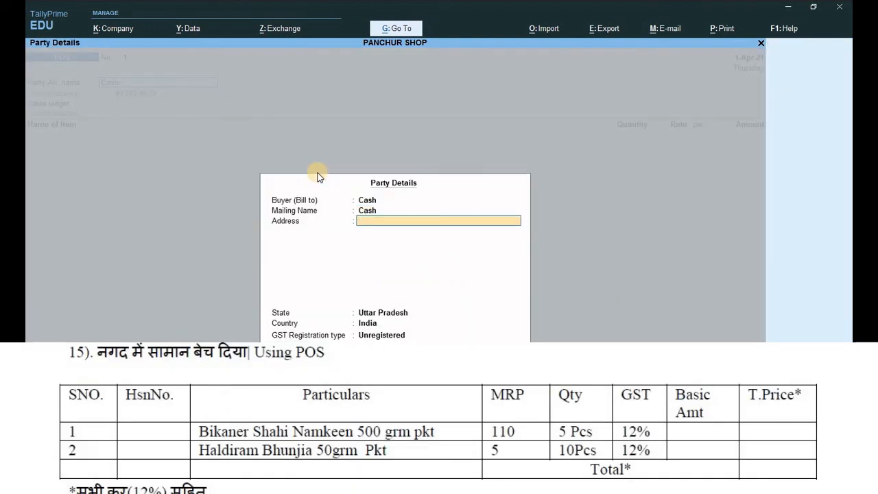
# Accept the default party details for Cash with Unregistered GST registration, and choose SALES as the sales ledger
pyautogui.press('Return')
pyautogui.press('Return')
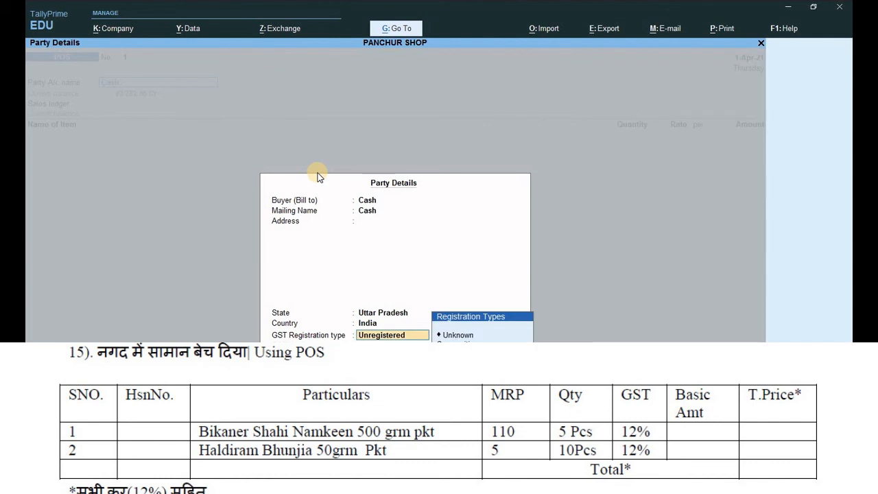
pyautogui.press('Return')
pyautogui.press('Return')
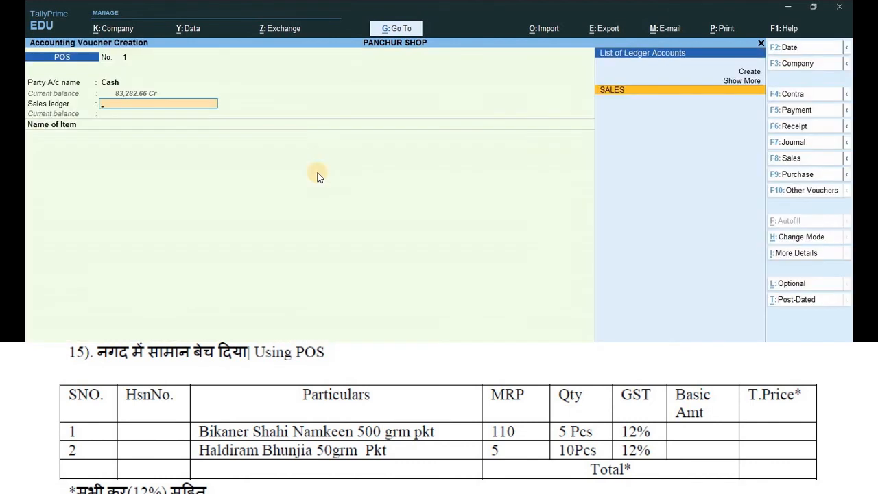
pyautogui.press('Return')
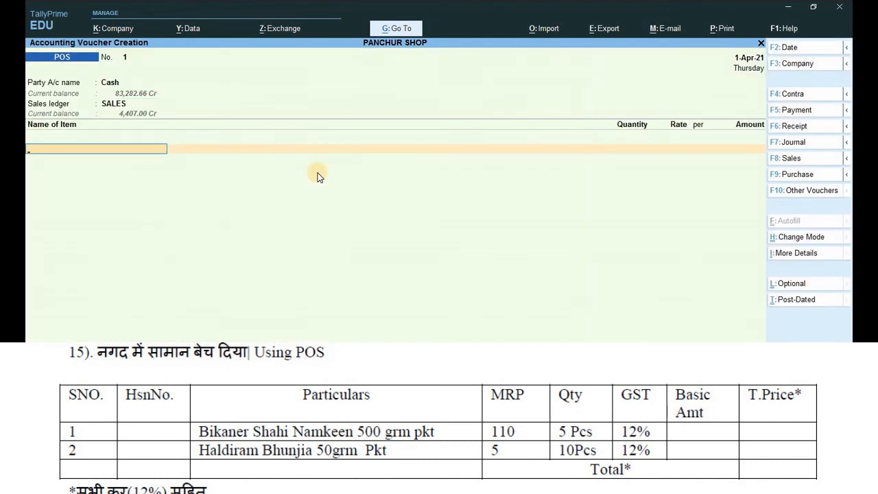
# Add the stock item BIKANER SHAHI NAMKEEN with a quantity of 5 pcs at a rate of 110
pyautogui.write('B')
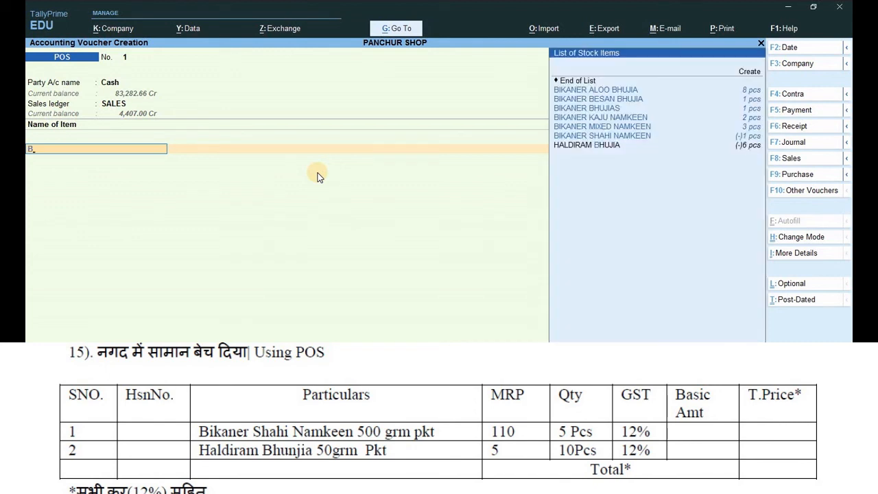
pyautogui.press('Down')
pyautogui.press('Down')
pyautogui.press('Down')
pyautogui.press('Down')
pyautogui.press('Down')
pyautogui.press('Down')
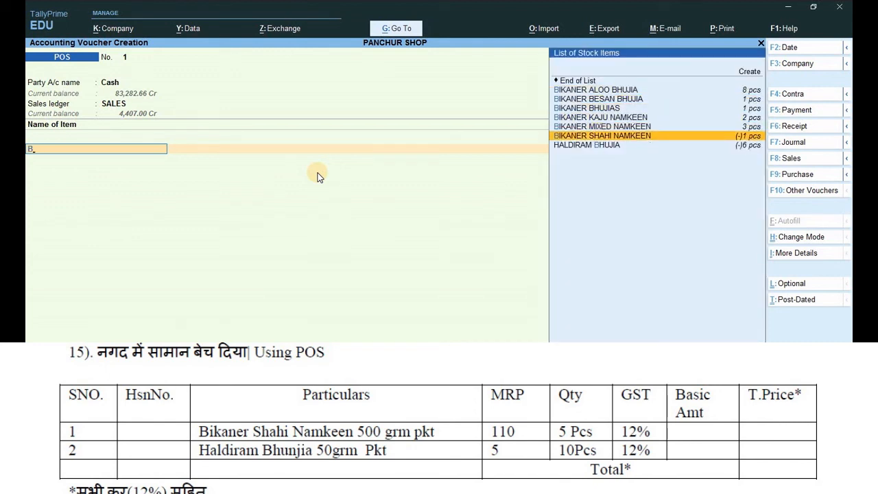
pyautogui.press('Return')
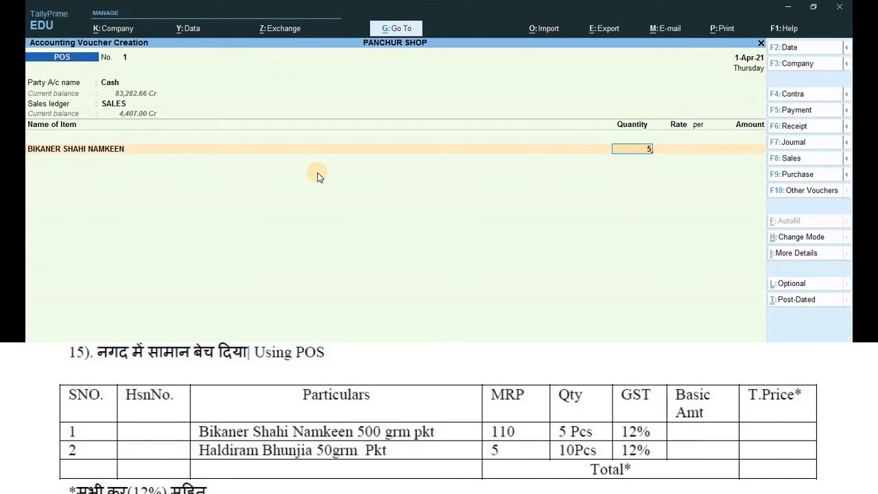
pyautogui.press('Return')
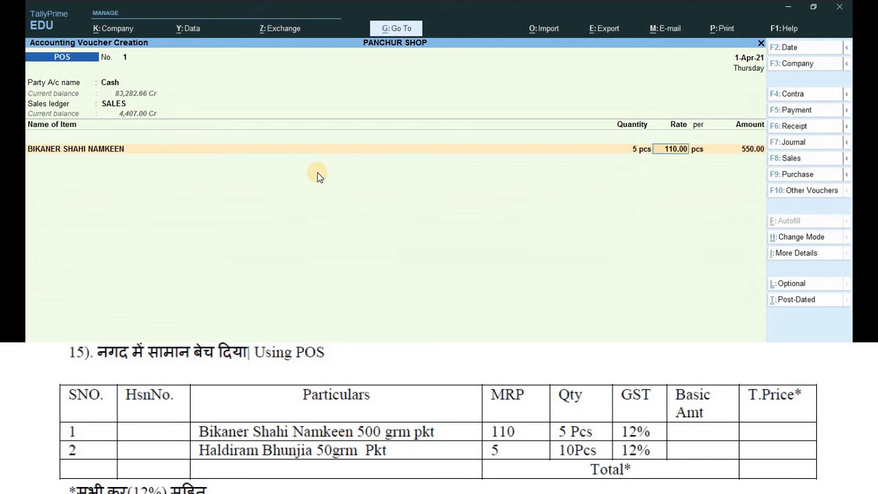
pyautogui.write('111')
pyautogui.write('0')
pyautogui.press('Return')
pyautogui.press('Return')
pyautogui.press('Return')
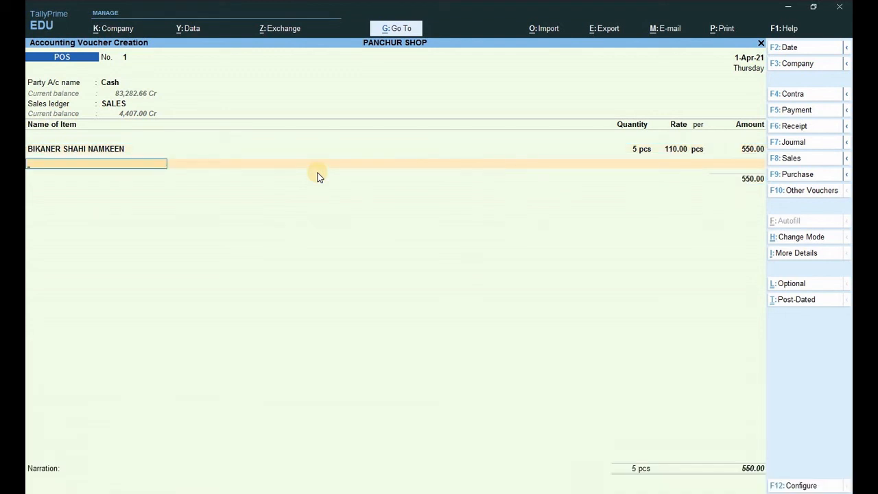
# Add HALDIRAM BHUJIA with a quantity of 10 pcs at a rate of 5.00 and end the item list
pyautogui.write('H')
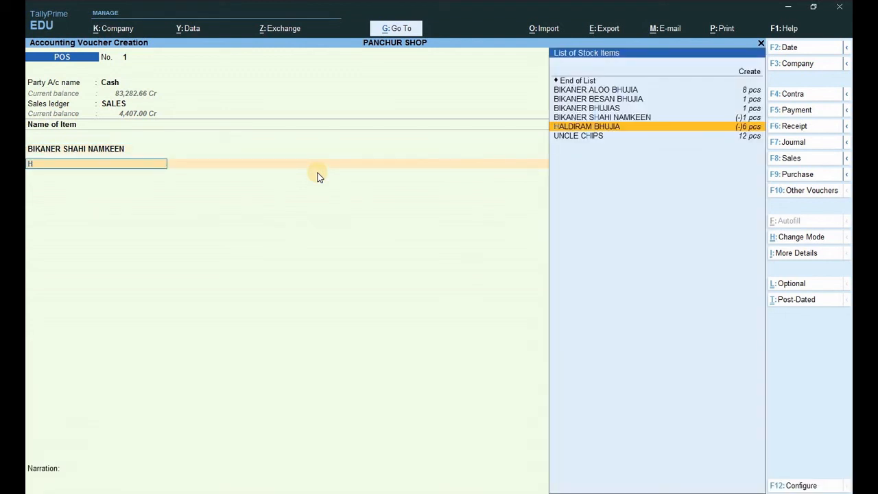
pyautogui.press('Return')
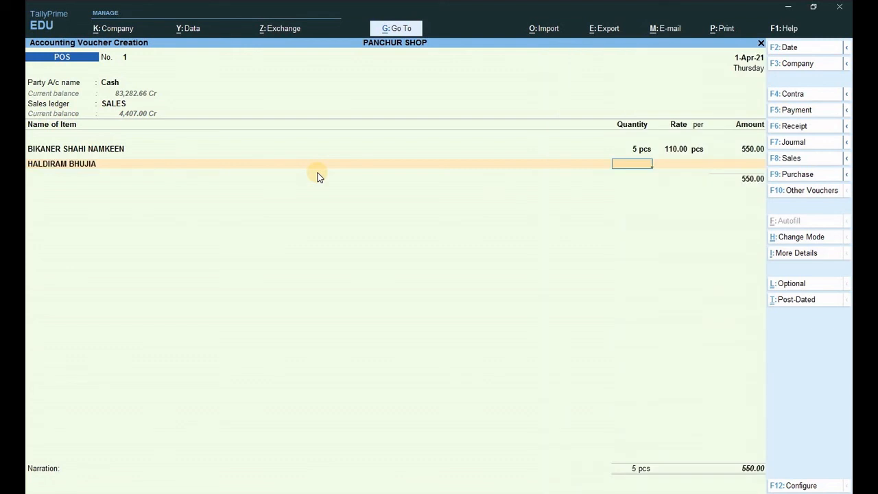
pyautogui.write('10')
pyautogui.press('Return')
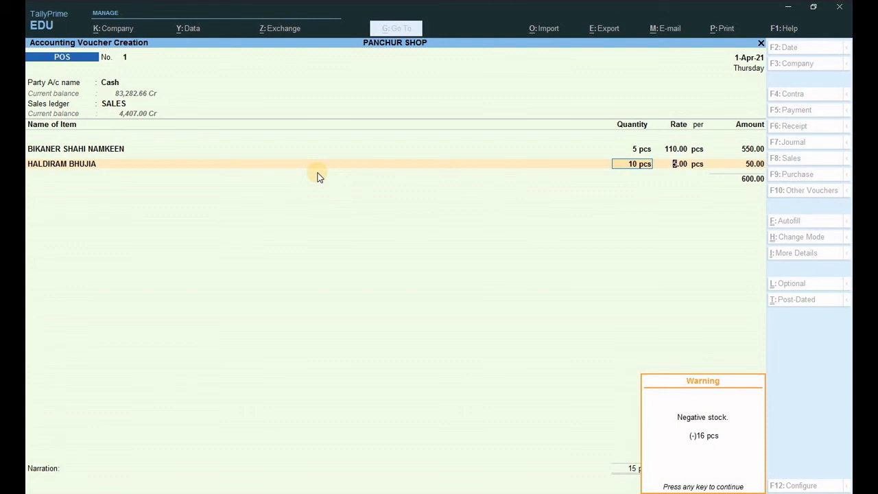
pyautogui.press('Return')
pyautogui.press('Return')
pyautogui.press('Return')
pyautogui.press('Return')
pyautogui.press('Return')
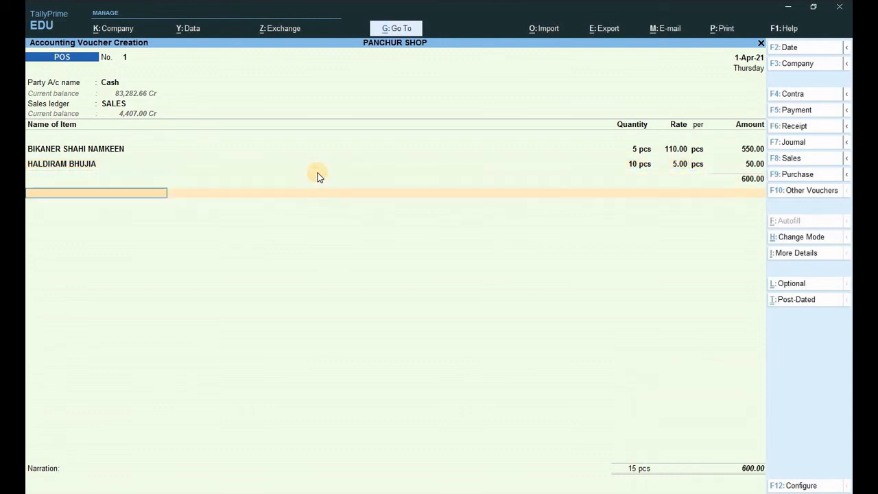
# Add the CGST and SCGST tax ledgers below the items in the POS voucher
pyautogui.write('c')
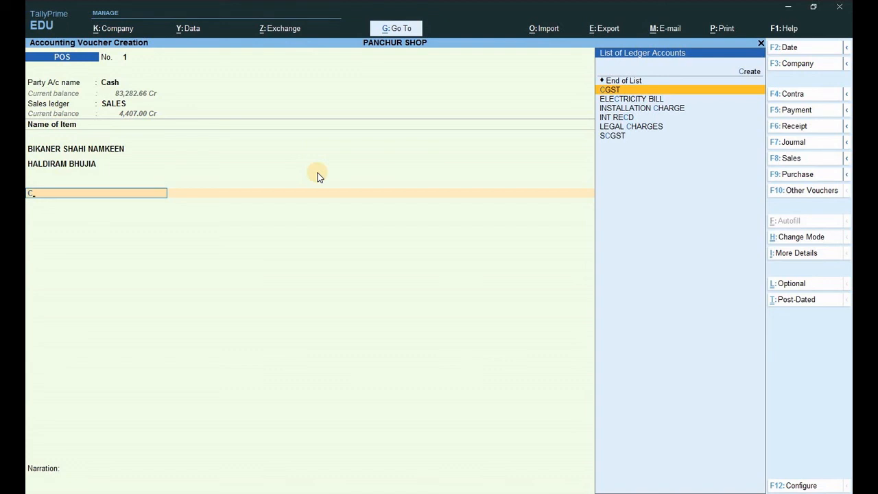
pyautogui.press('Return')
pyautogui.press('Return')
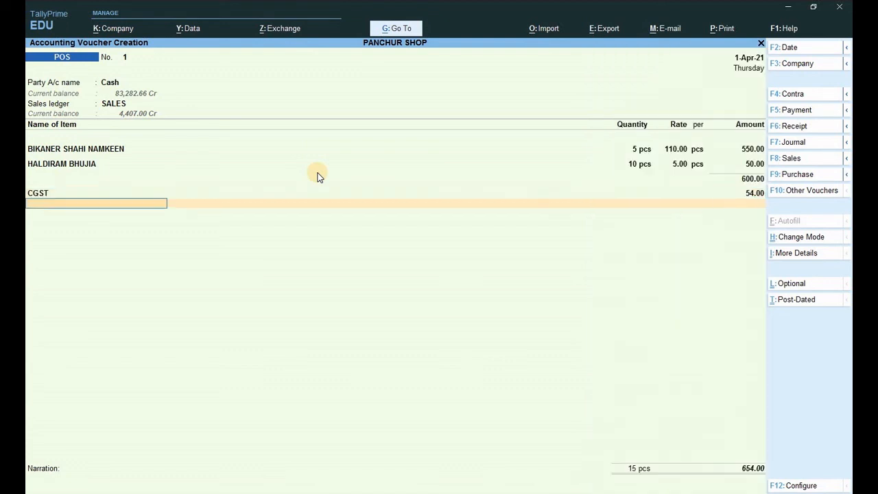
pyautogui.write('SC')
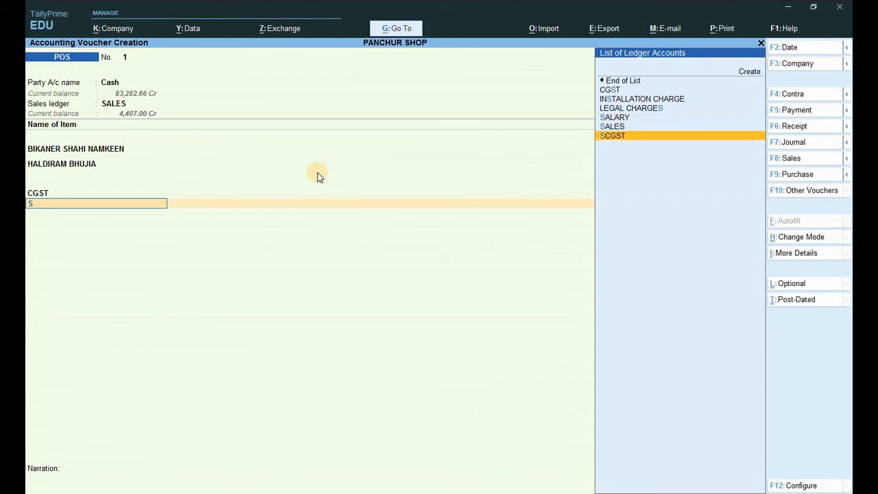
pyautogui.press('Return')
pyautogui.press('Return')
pyautogui.press('Return')
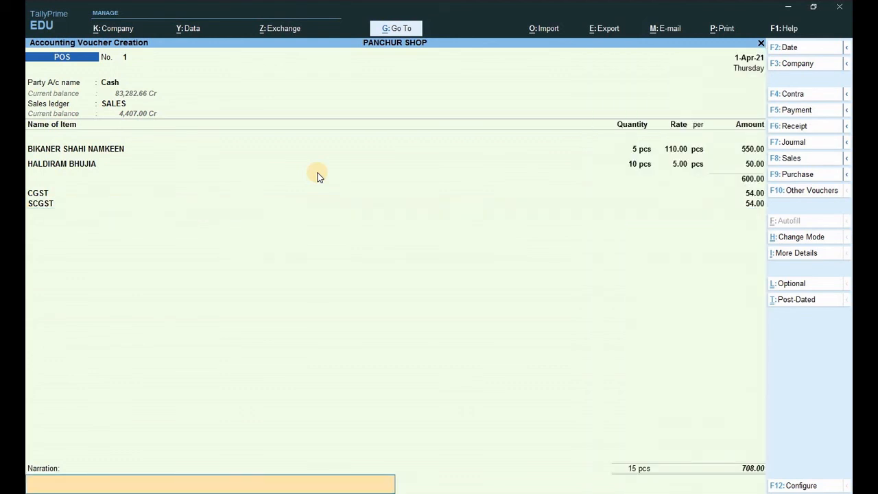
# Save the POS voucher with a blank narration and exit voucher entry
pyautogui.press('Return')
pyautogui.press('Return')
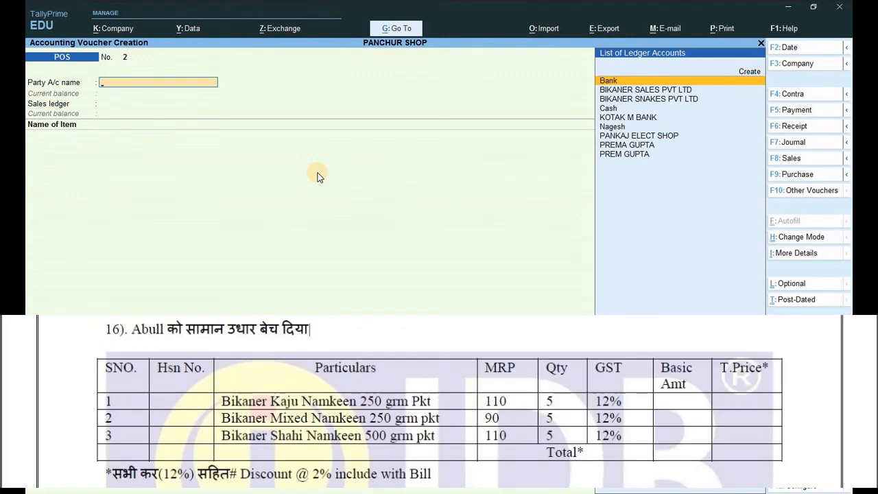
pyautogui.press('Escape')
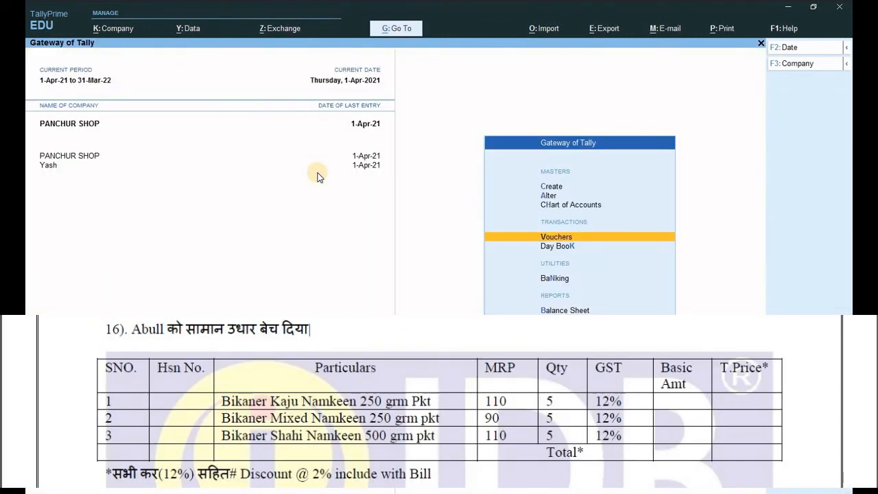
# Start a new ledger and enter the name of the credit customer from assignment item 16, leaving the alias blank
pyautogui.press('Up')
pyautogui.press('Up')
pyautogui.press('Up')
pyautogui.press('Return')
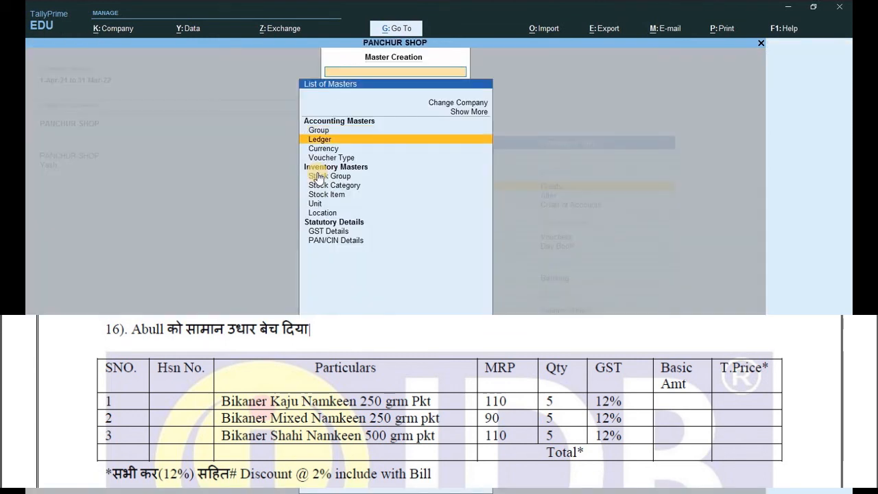
pyautogui.press('Return')
pyautogui.write('AB')
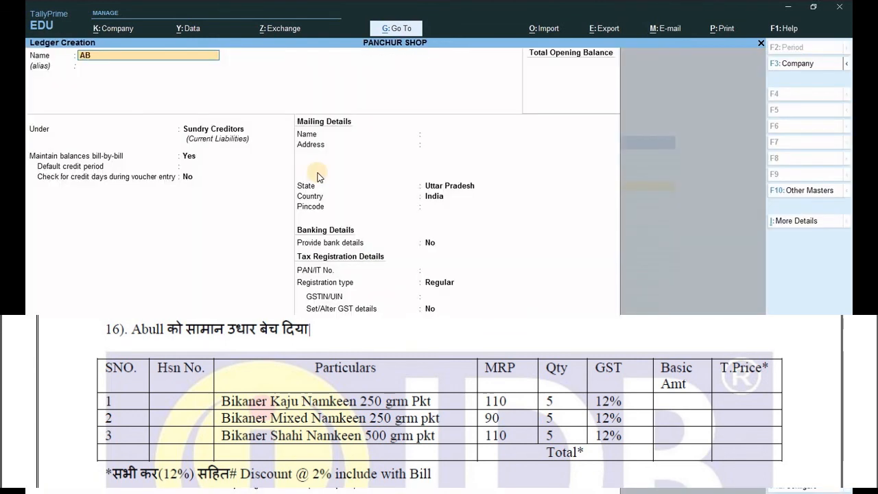
pyautogui.write('ULL')
pyautogui.press('Return')
pyautogui.press('Return')
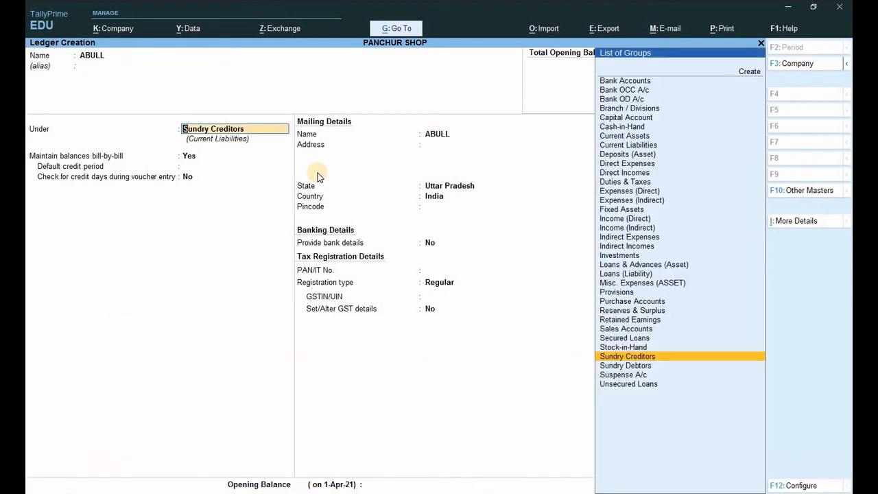
# Place the customer's ledger under Sundry Debtors and keep bill-by-bill balances set to Yes
pyautogui.press('Down')
pyautogui.press('Return')
pyautogui.press('Return')
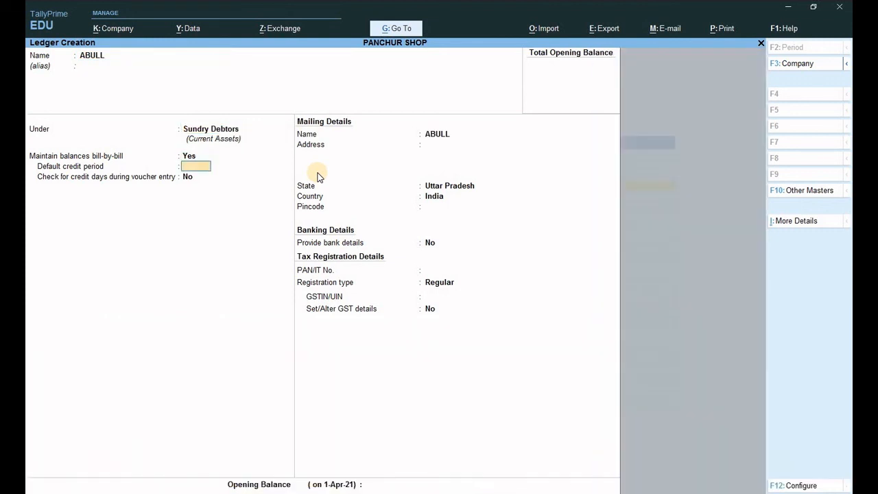
# Save the customer's ledger with the remaining mailing, banking and tax registration details at their defaults, and leave master creation
pyautogui.press('Return')
pyautogui.press('Return')
pyautogui.press('Return')
pyautogui.press('Return')
pyautogui.press('Return')
pyautogui.press('Return')
pyautogui.press('Return')
pyautogui.press('Return')
pyautogui.press('Return')
pyautogui.press('Return')
pyautogui.press('Return')
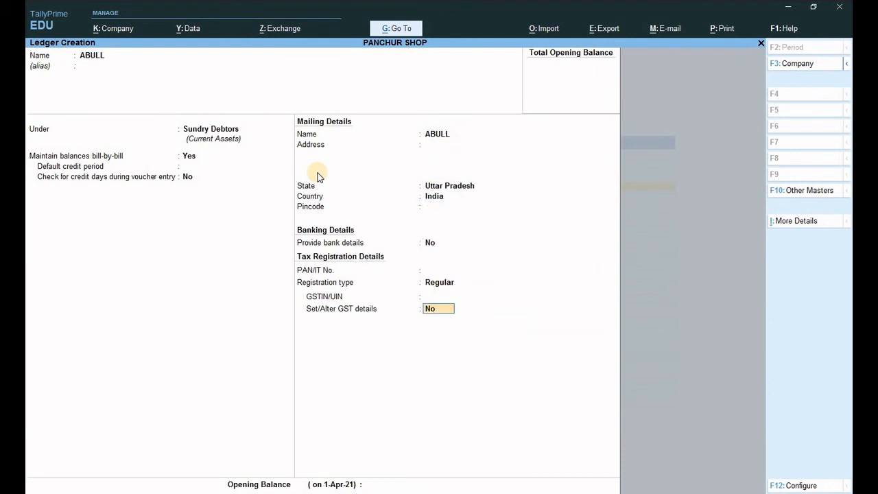
pyautogui.press('Return')
pyautogui.press('Return')
pyautogui.press('Return')
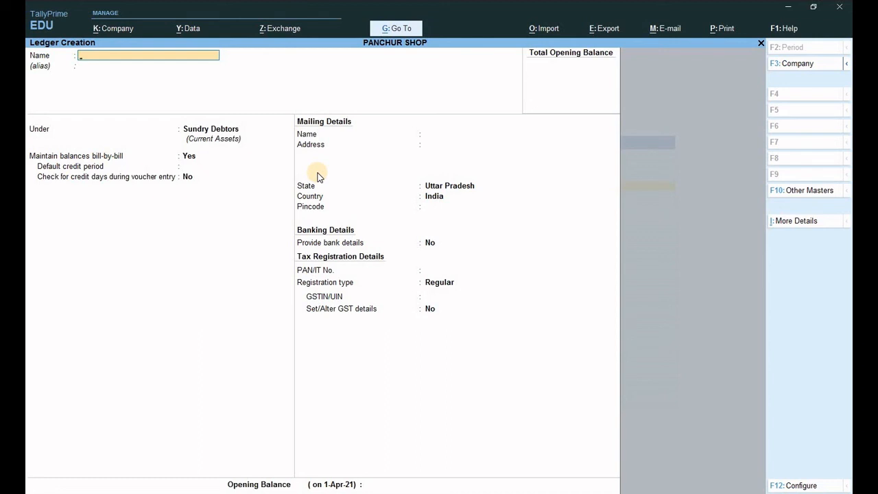
pyautogui.press('Escape')
pyautogui.press('Return')
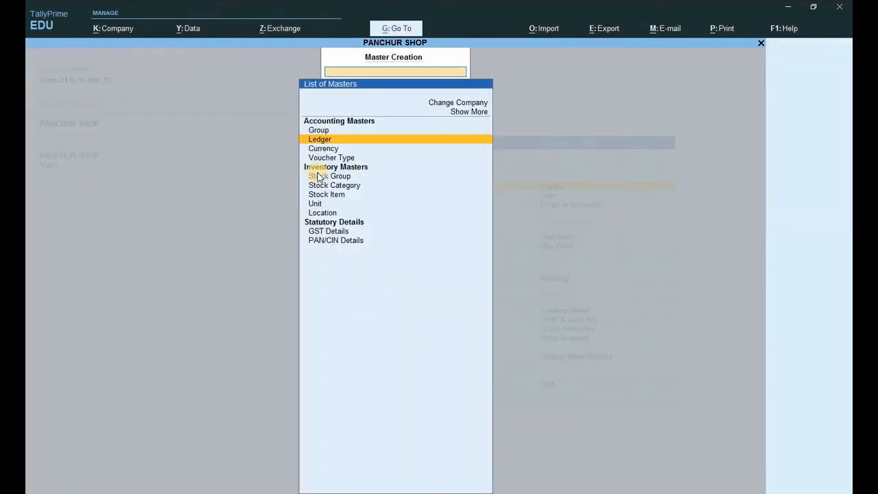
pyautogui.press('Escape')
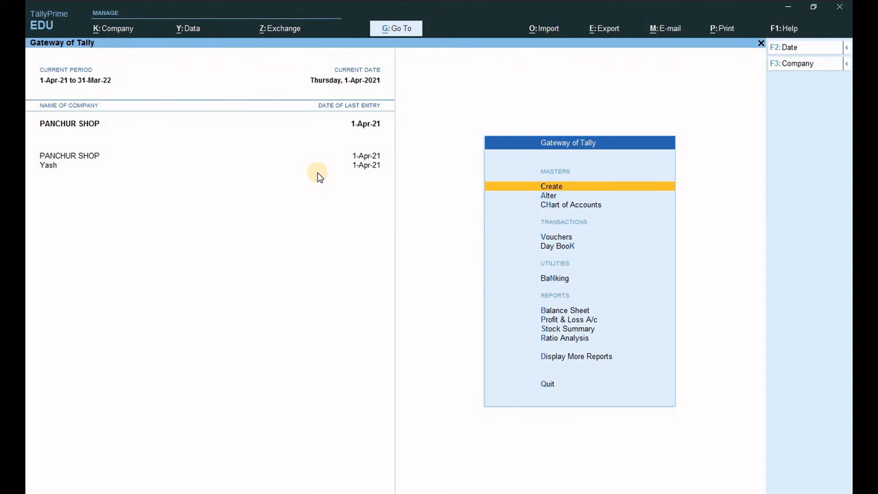
# Start a new accounting voucher and change its voucher type to Sales
pyautogui.press('v')
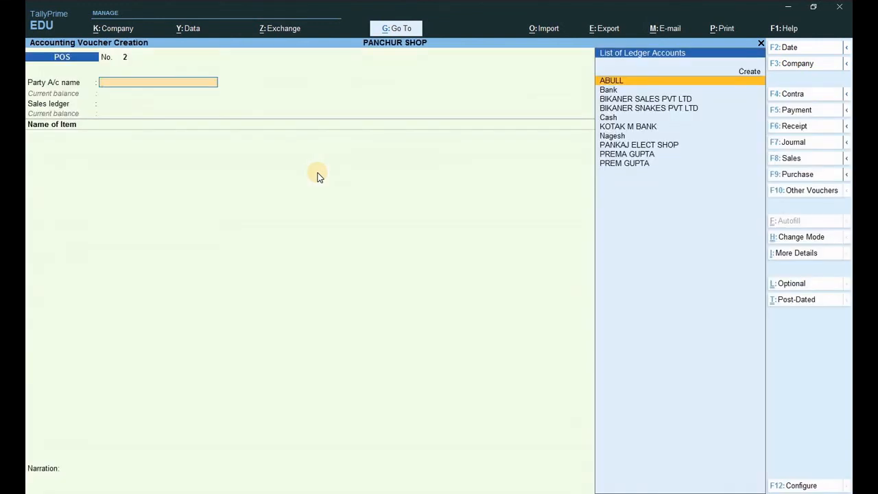
pyautogui.click(796, 189)
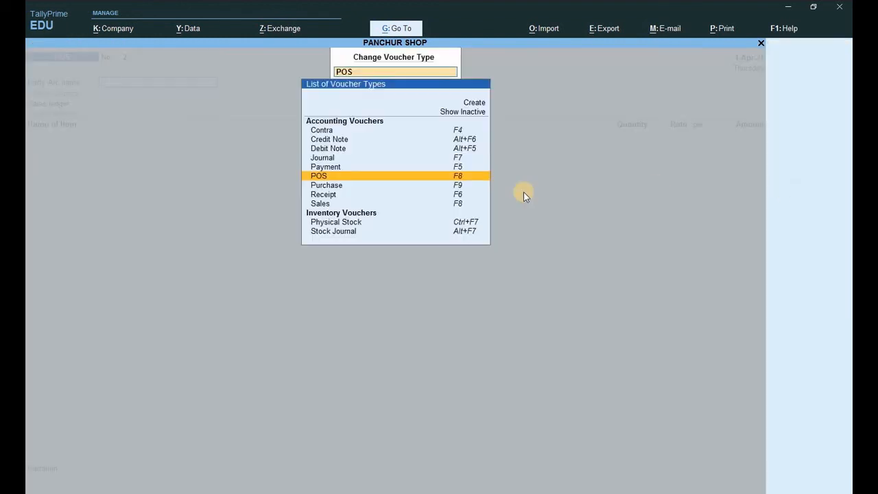
pyautogui.click(328, 205)
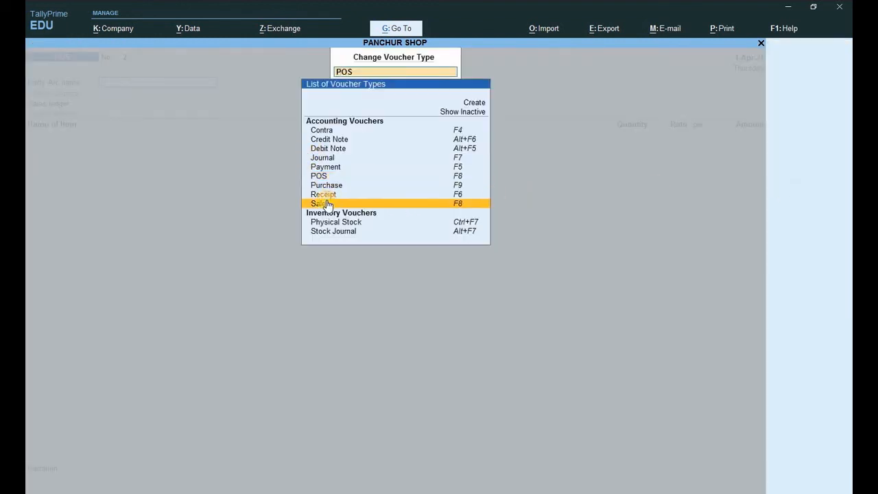
pyautogui.click(328, 205)
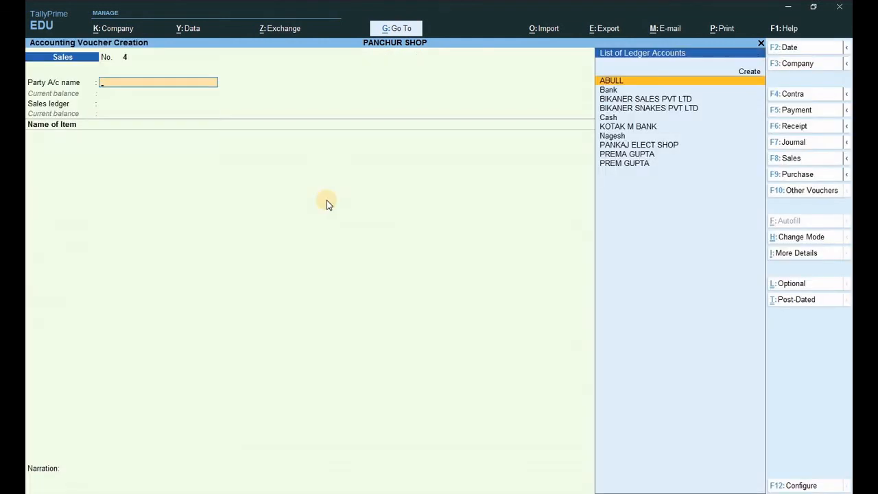
# Select the credit customer from assignment item 16 as the party, leave the dispatch details blank, and use the SALES ledger
pyautogui.write('A')
pyautogui.press('Return')
pyautogui.press('Return')
pyautogui.press('Return')
pyautogui.press('Return')
pyautogui.press('Return')
pyautogui.press('Return')
pyautogui.press('Return')
pyautogui.press('Return')
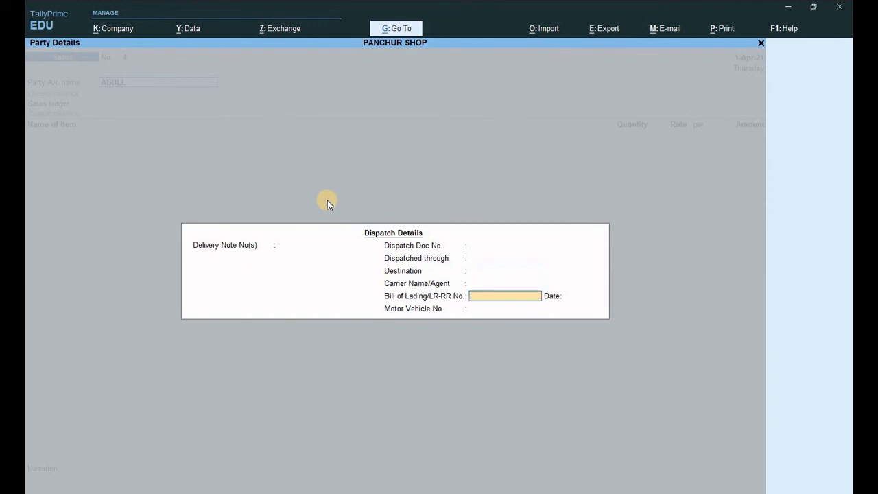
pyautogui.press('Return')
pyautogui.press('Return')
pyautogui.press('Return')
pyautogui.press('Return')
pyautogui.press('Return')
pyautogui.press('Return')
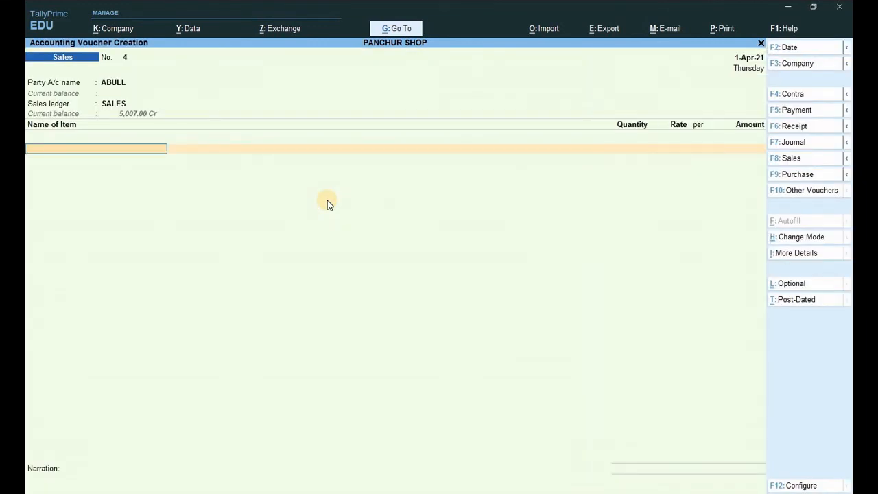
# Add BIKANER KAJU NAMKEEN to the sales voucher with a quantity of 5 pcs at a rate of 110.00
pyautogui.write('B')
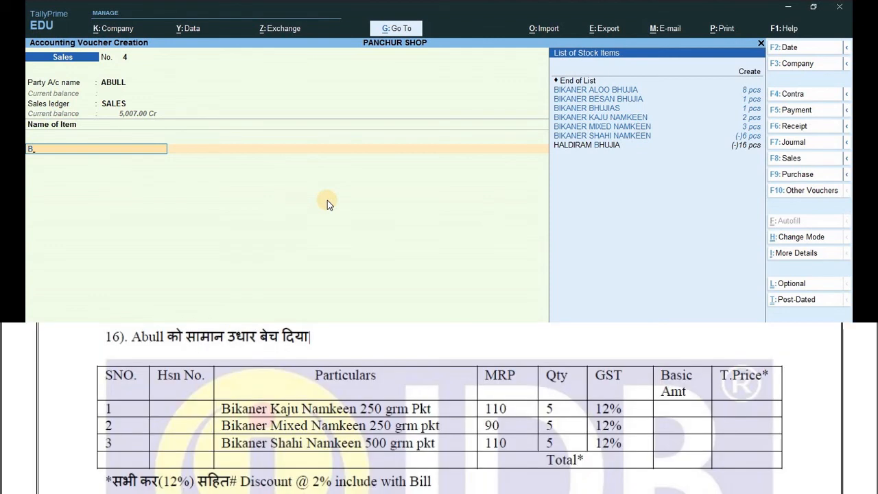
pyautogui.press('Down')
pyautogui.press('Down')
pyautogui.press('Down')
pyautogui.press('Return')
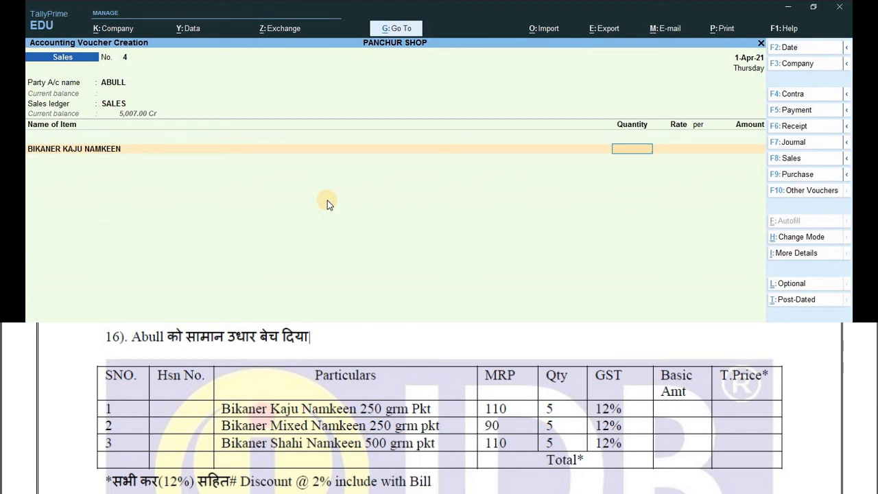
pyautogui.write('5')
pyautogui.press('Return')
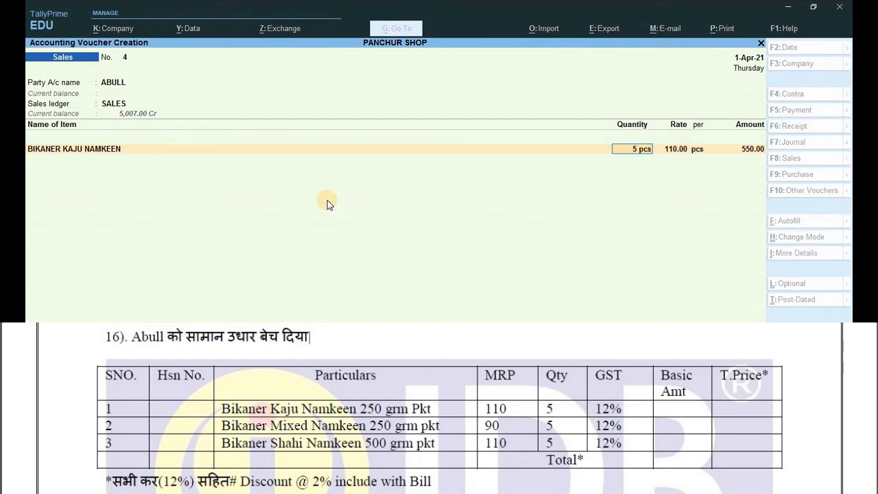
pyautogui.press('Return')
pyautogui.press('Return')
pyautogui.press('Return')
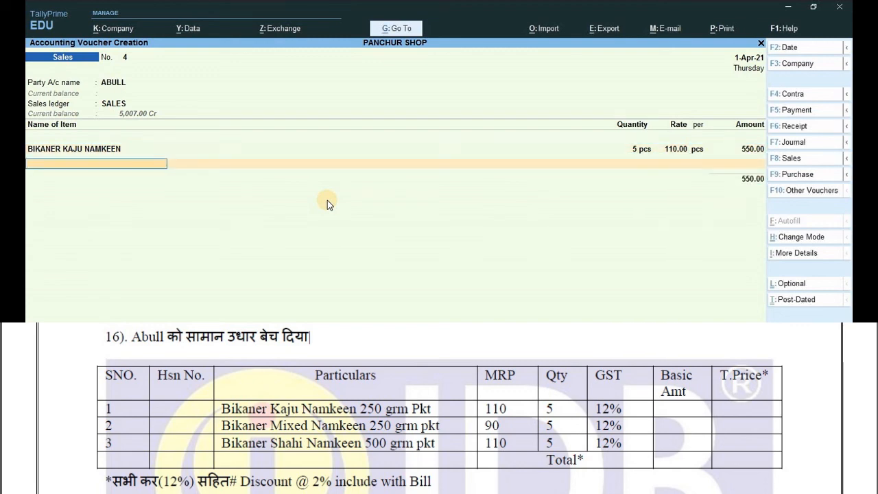
# Add BIKANER MIXED NAMKEEN as the second item with a quantity of 5 pcs at a rate of 90.00
pyautogui.write('B')
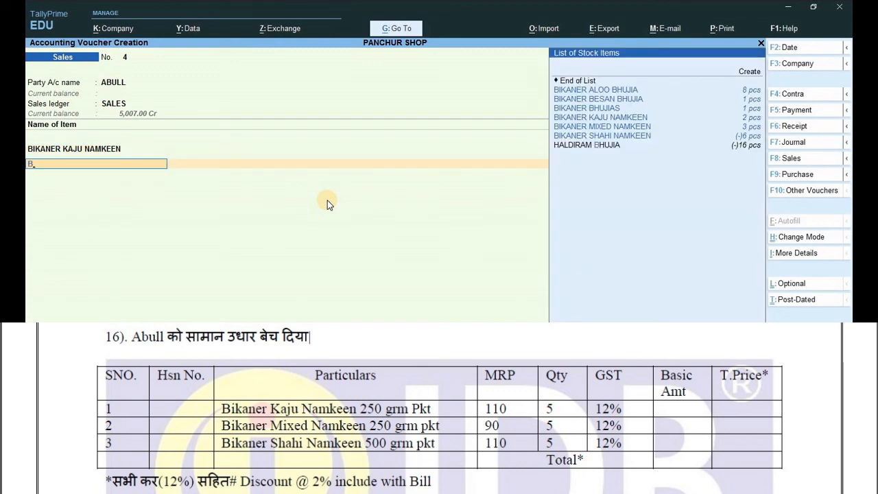
pyautogui.press('Down')
pyautogui.press('Down')
pyautogui.press('Down')
pyautogui.press('Down')
pyautogui.press('Down')
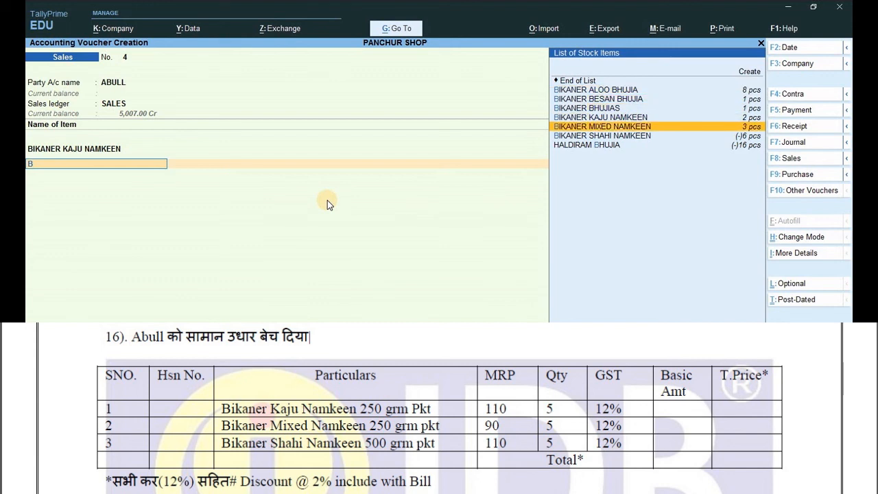
pyautogui.press('Return')
pyautogui.write('5')
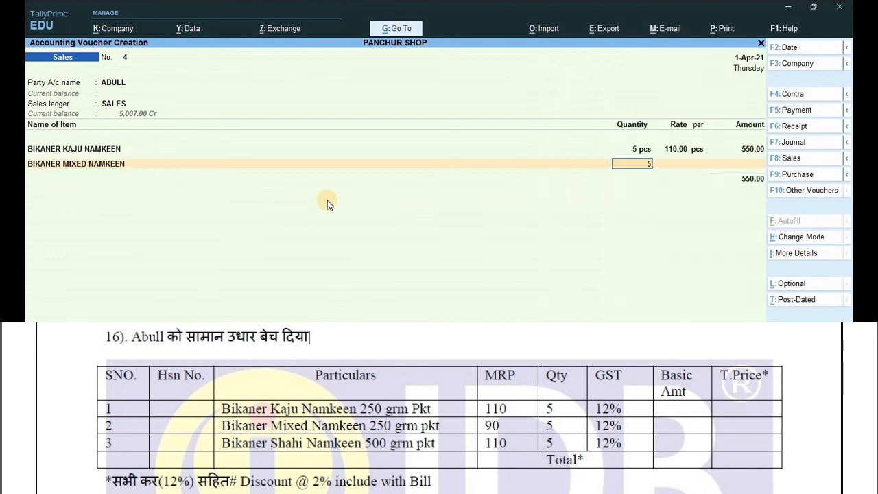
pyautogui.press('Return')
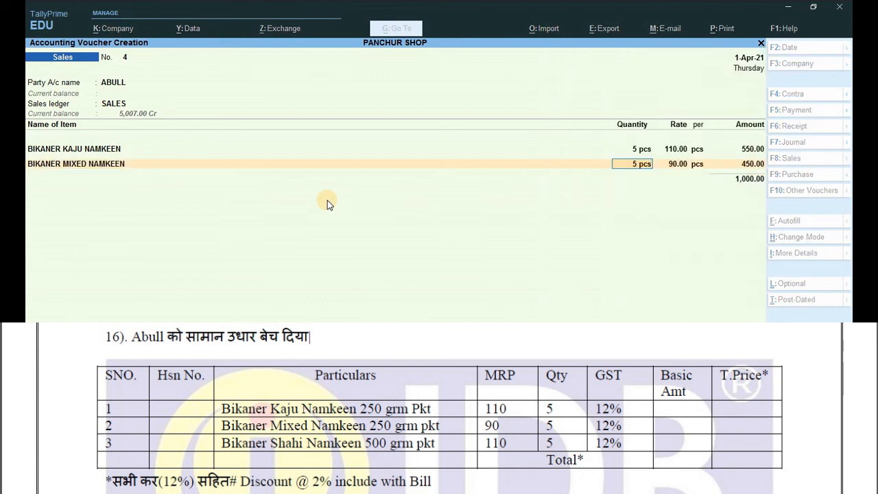
pyautogui.press('Return')
pyautogui.press('Return')
pyautogui.press('Return')
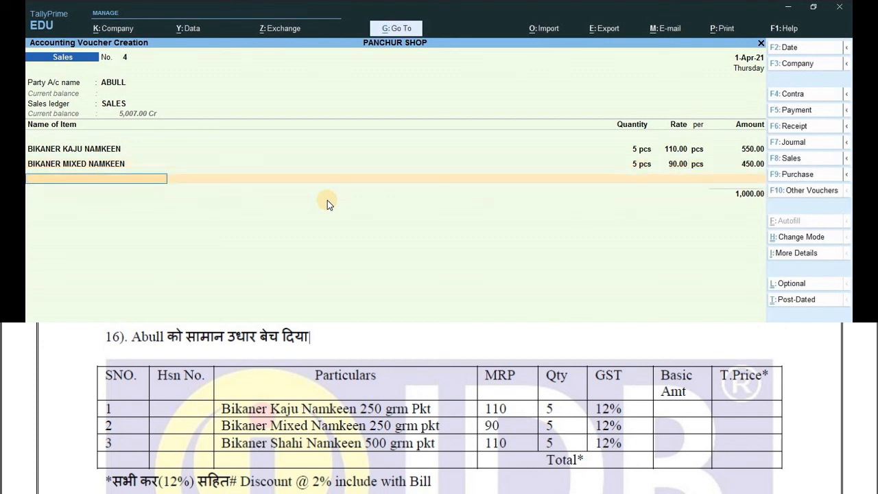
# Add BIKANER SHAHI NAMKEEN with 5 pcs at a rate of 110.00 and end the item list
pyautogui.write('B')
pyautogui.press('Down')
pyautogui.press('Down')
pyautogui.press('Down')
pyautogui.press('Down')
pyautogui.press('Down')
pyautogui.press('Down')
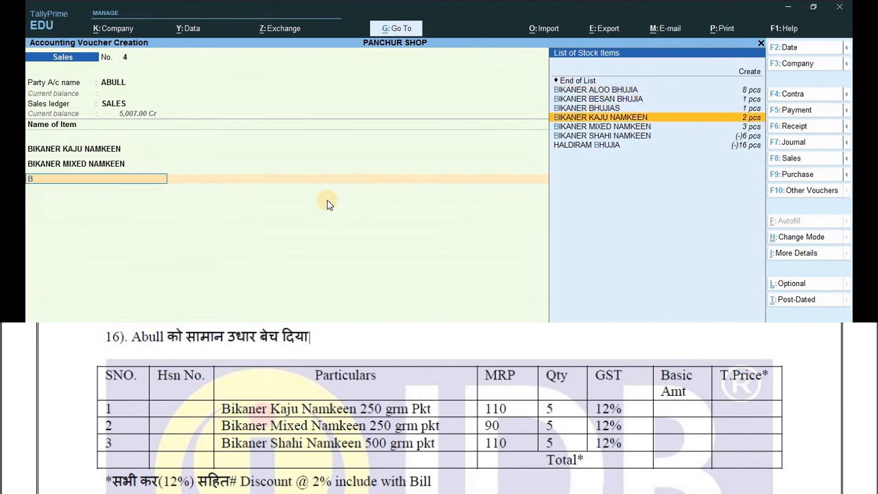
pyautogui.press('Return')
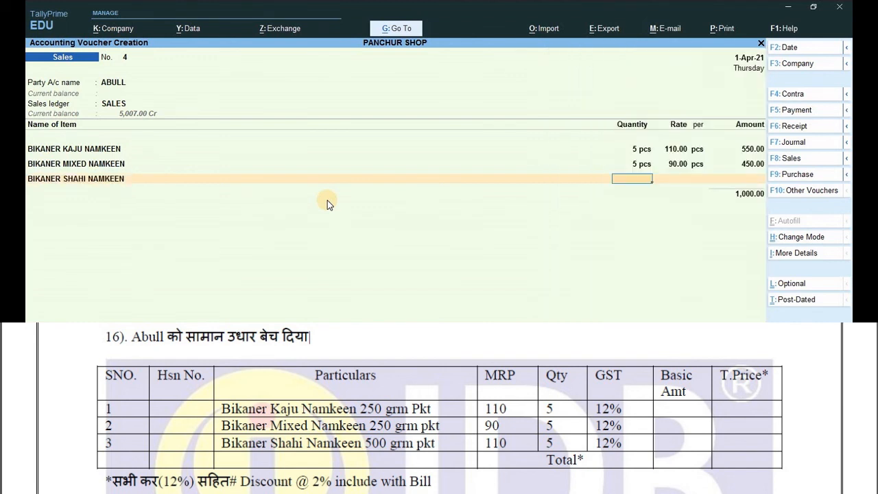
pyautogui.write('5')
pyautogui.press('Return')
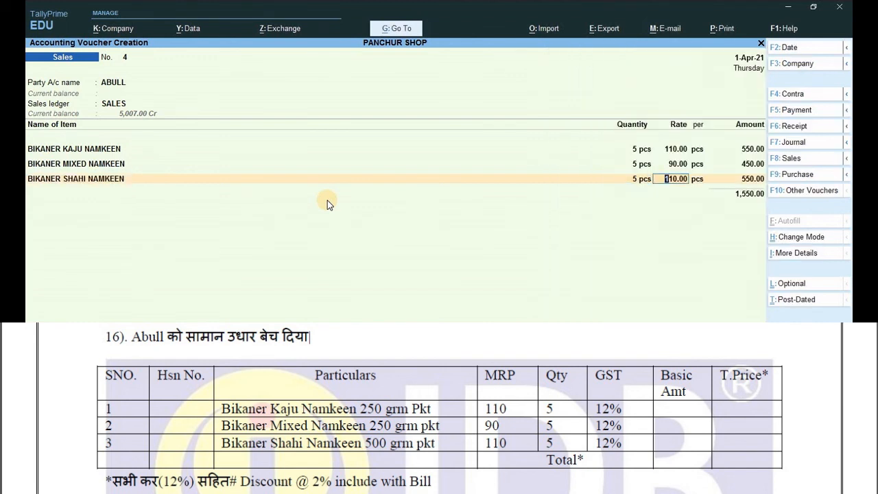
pyautogui.press('Return')
pyautogui.press('Return')
pyautogui.press('Return')
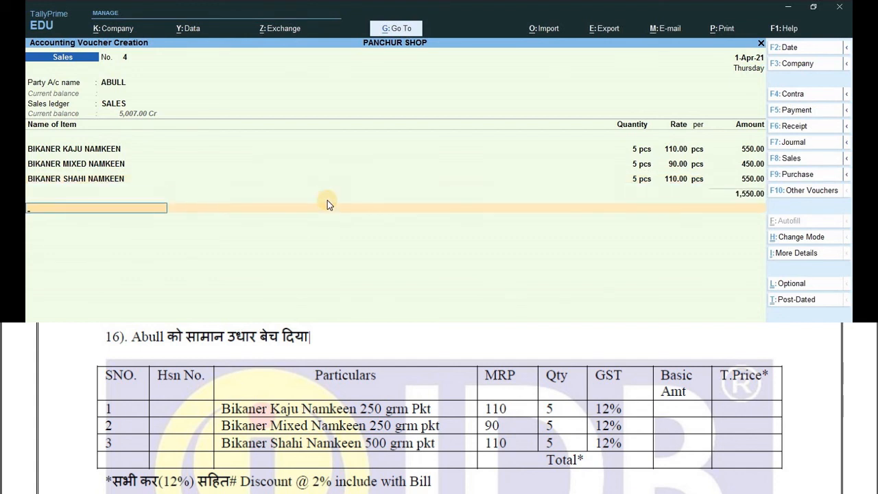
# Add the CGST and SCGST tax ledgers below the items in the sales voucher
pyautogui.write('C')
pyautogui.press('Return')
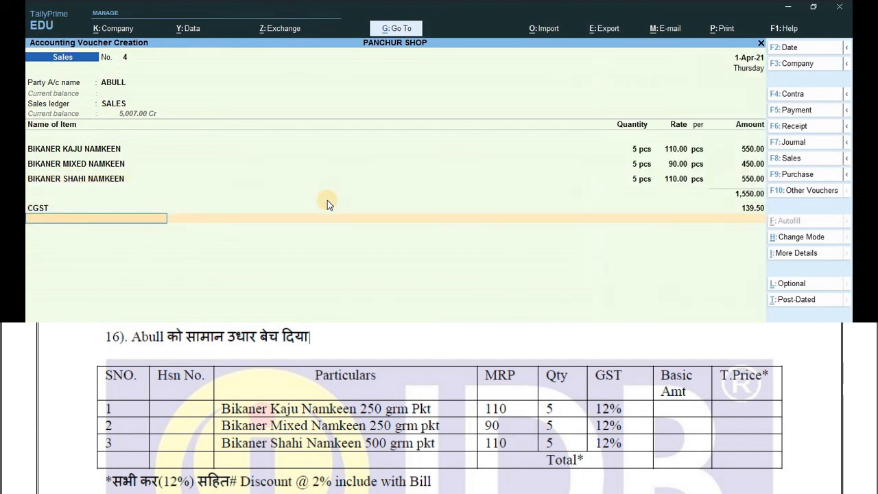
pyautogui.write('S')
pyautogui.press('Down')
pyautogui.press('Down')
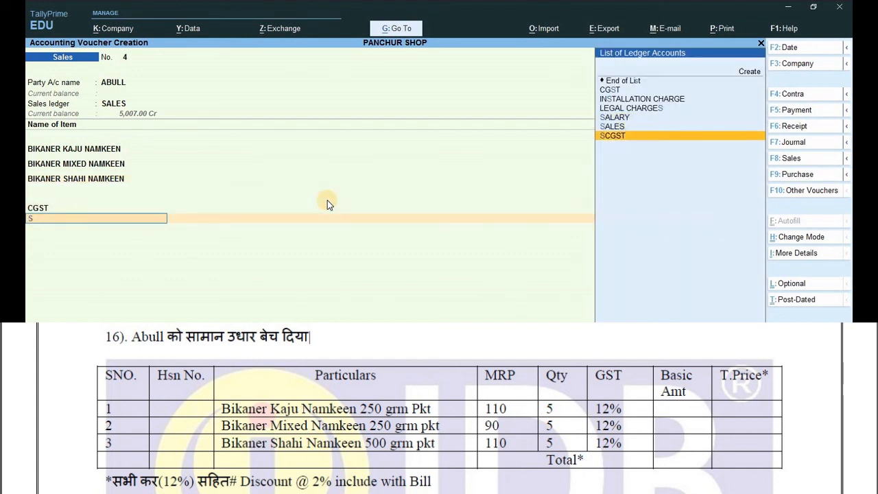
pyautogui.press('Return')
pyautogui.press('Return')
# Accept the bill-wise details as New Ref 4, save the sales voucher with a blank narration, and exit voucher entry
pyautogui.press('Return')
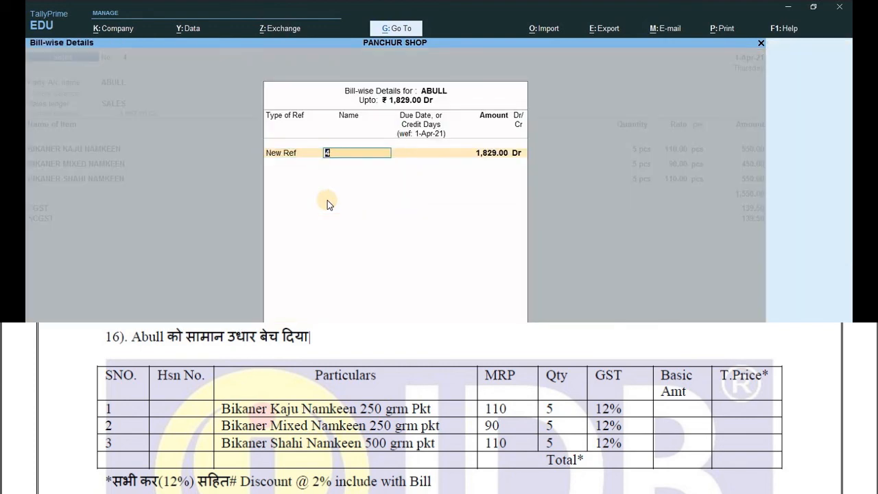
pyautogui.press('Return')
pyautogui.press('Return')
pyautogui.press('Return')
pyautogui.press('Return')
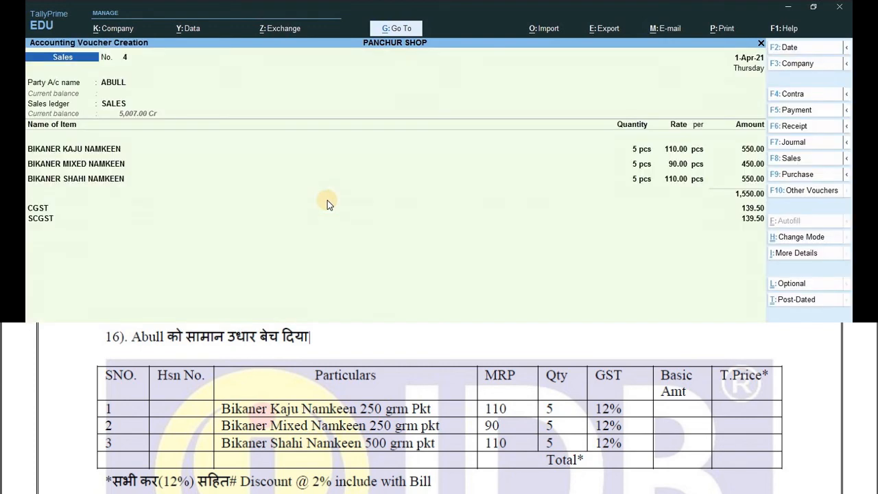
pyautogui.press('Return')
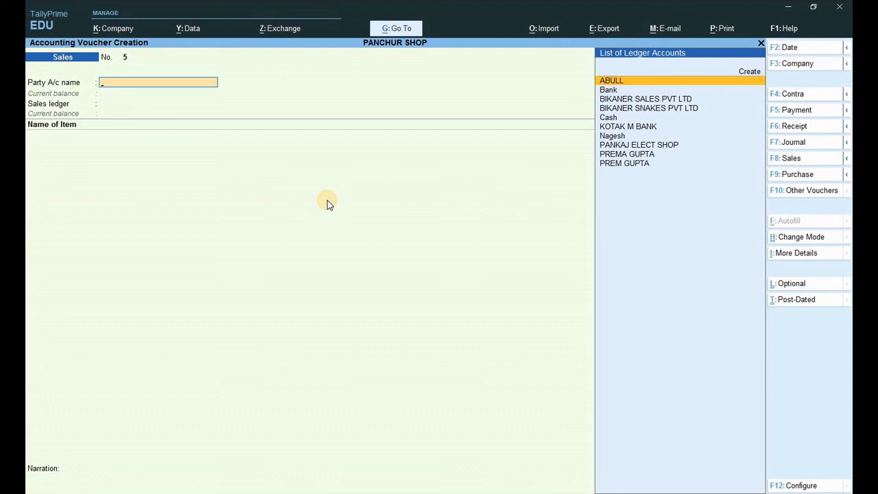
pyautogui.press('Escape')
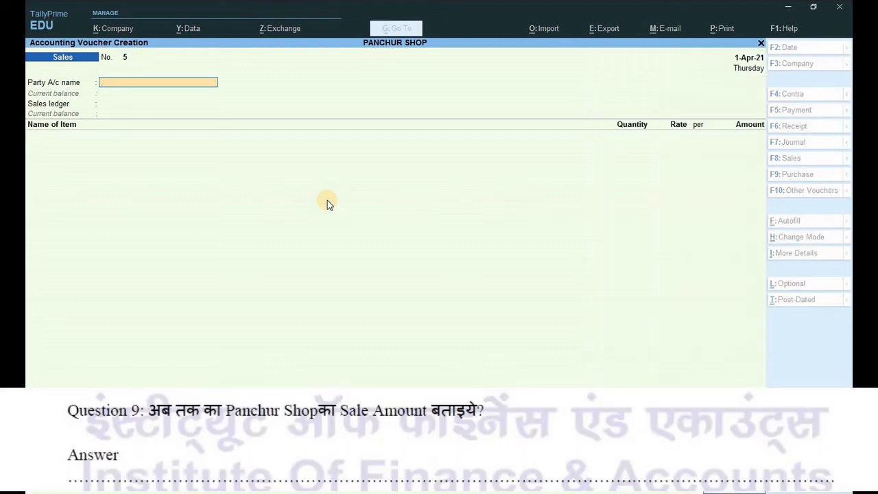
pyautogui.press('Return')
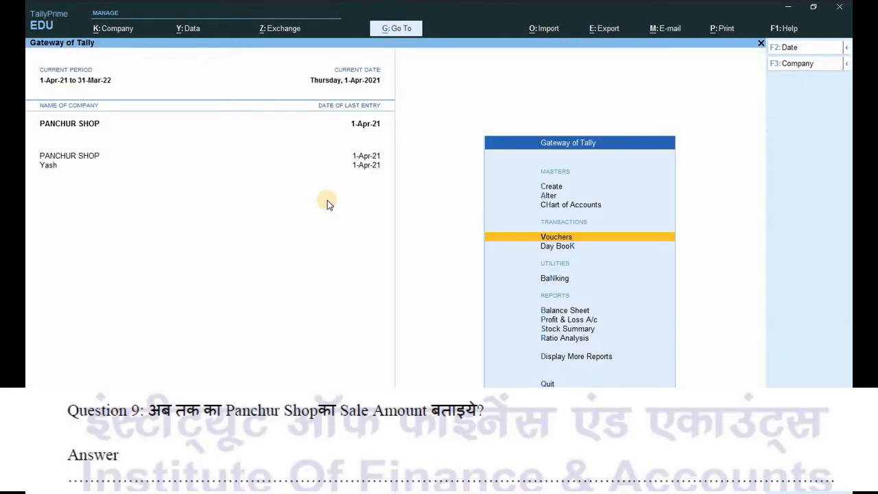
# Open the Sales Register and list April's sales vouchers to find the shop's total sale amount for question 9
pyautogui.press('d')
pyautogui.press('Down')
pyautogui.press('Down')
pyautogui.press('Down')
pyautogui.press('Down')
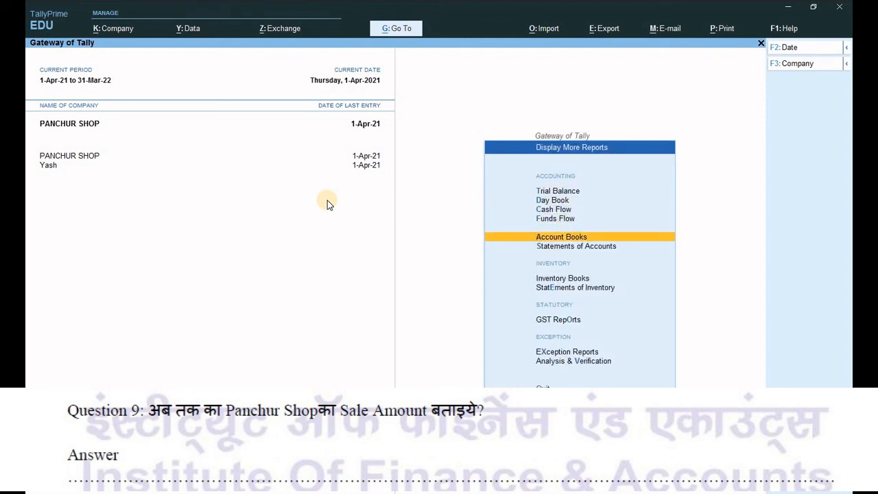
pyautogui.press('Return')
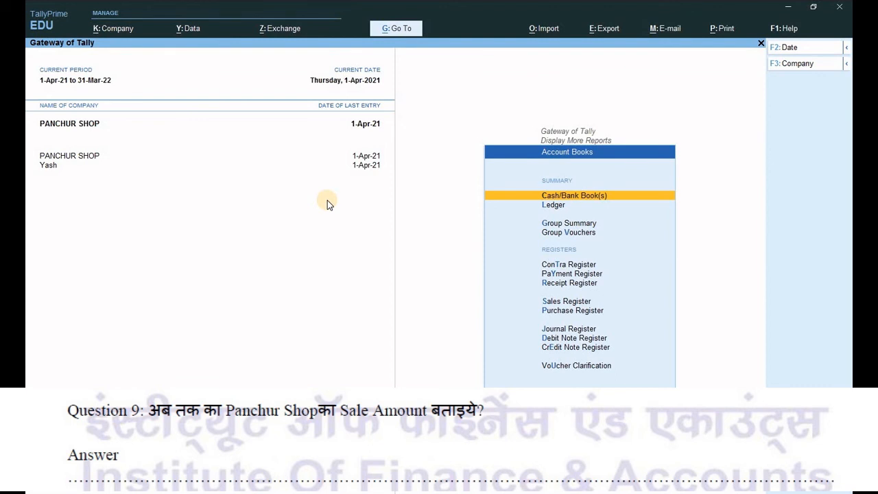
pyautogui.press('Down')
pyautogui.press('Down')
pyautogui.press('Down')
pyautogui.press('Down')
pyautogui.press('Down')
pyautogui.press('Down')
pyautogui.press('Down')
pyautogui.press('Down')
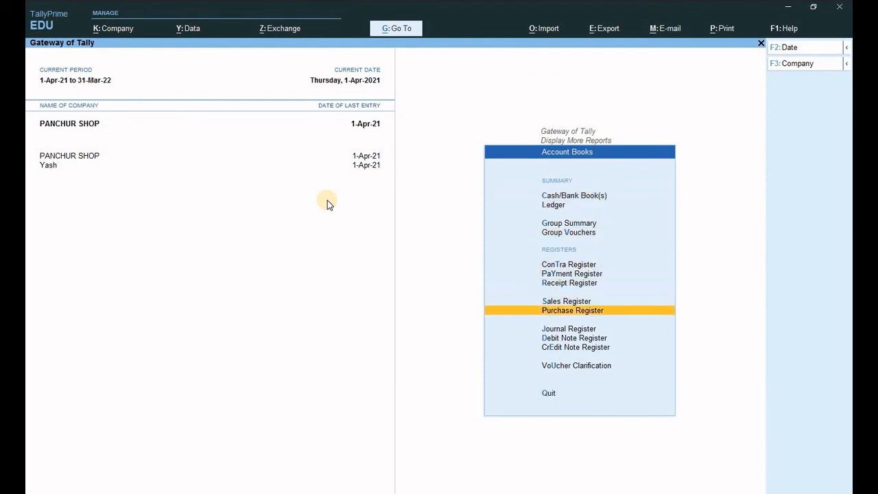
pyautogui.press('Up')
pyautogui.press('Return')
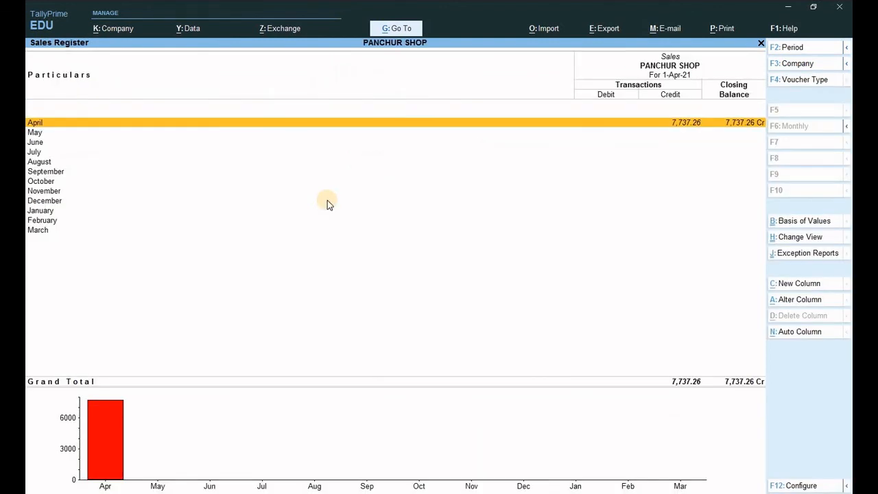
pyautogui.press('Return')
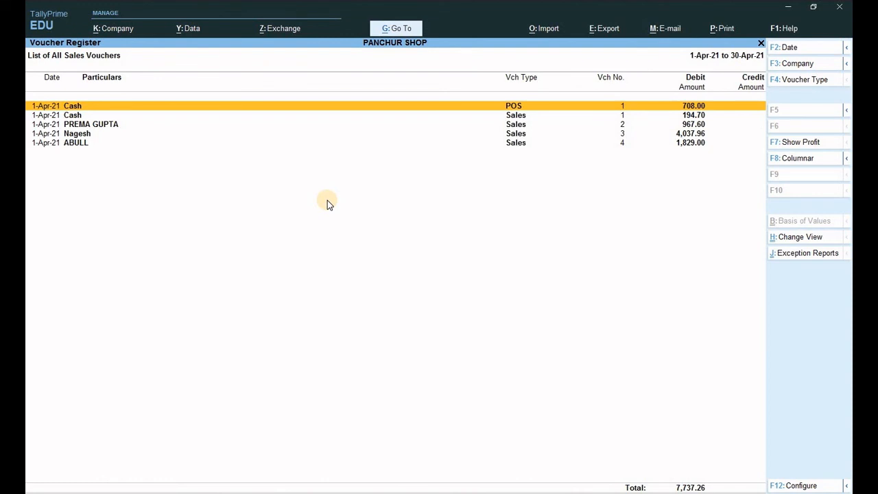
# Leave the Sales Register and list April's purchase vouchers in the Purchase Register to find the purchase amount for question 10
pyautogui.press('Escape')
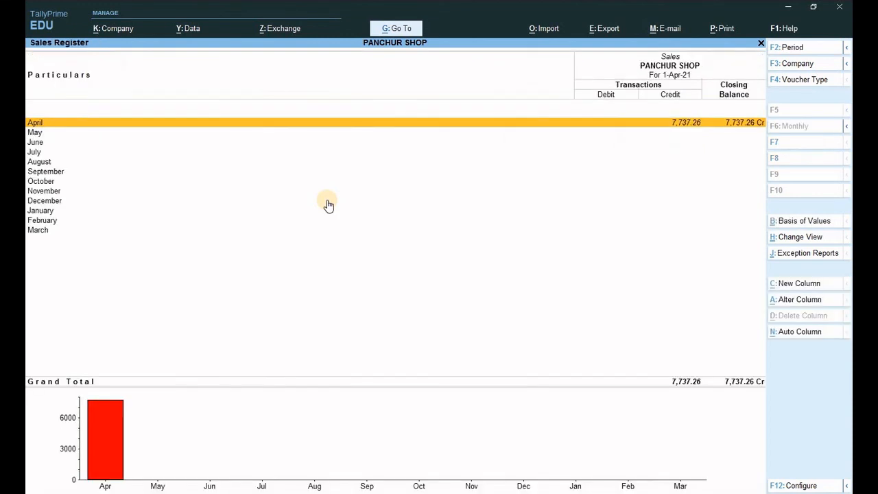
pyautogui.press('Escape')
pyautogui.press('Down')
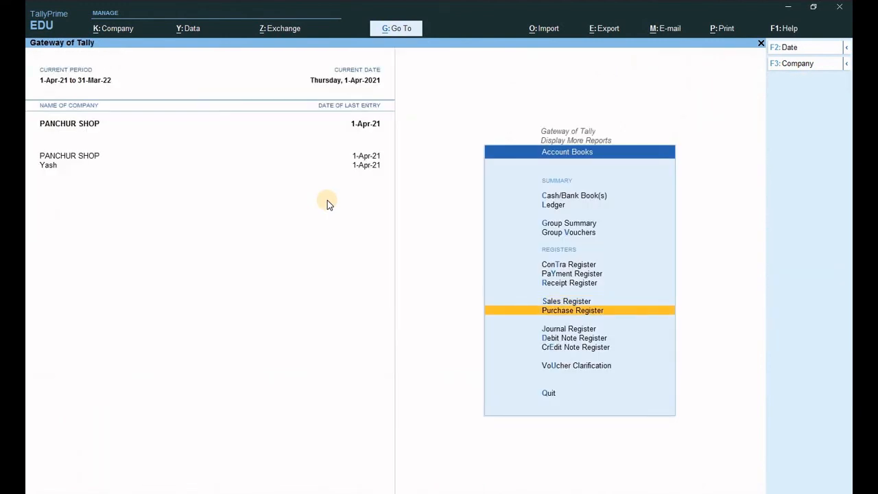
pyautogui.press('Return')
pyautogui.press('Return')
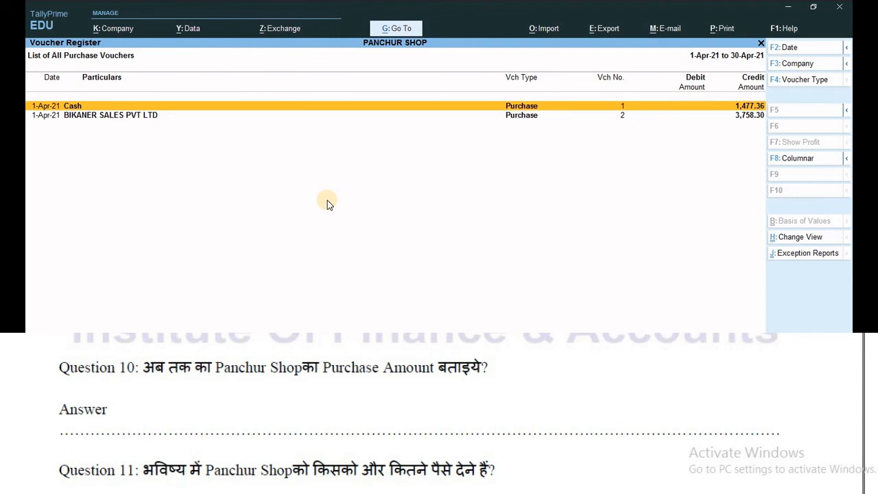
pyautogui.press('Escape')
pyautogui.press('Escape')
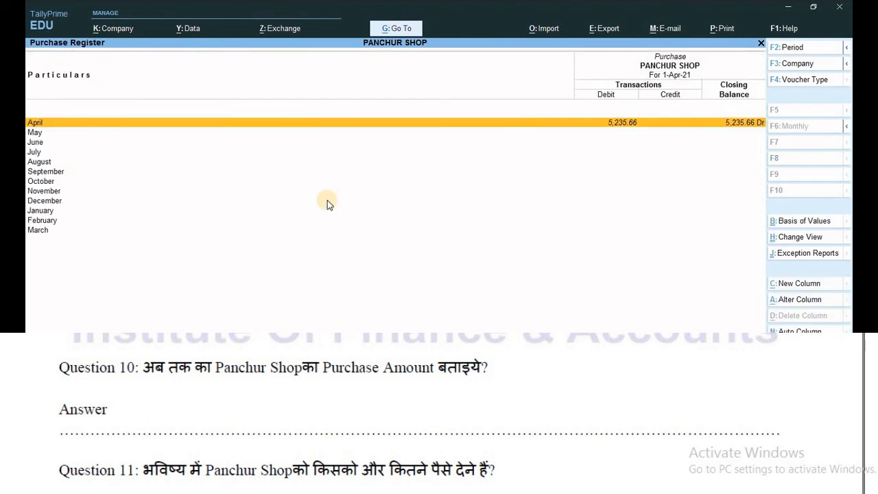
# View the outstanding Payables report to find whom the shop has to pay and how much for question 11
pyautogui.press('Up')
pyautogui.press('Up')
pyautogui.press('Up')
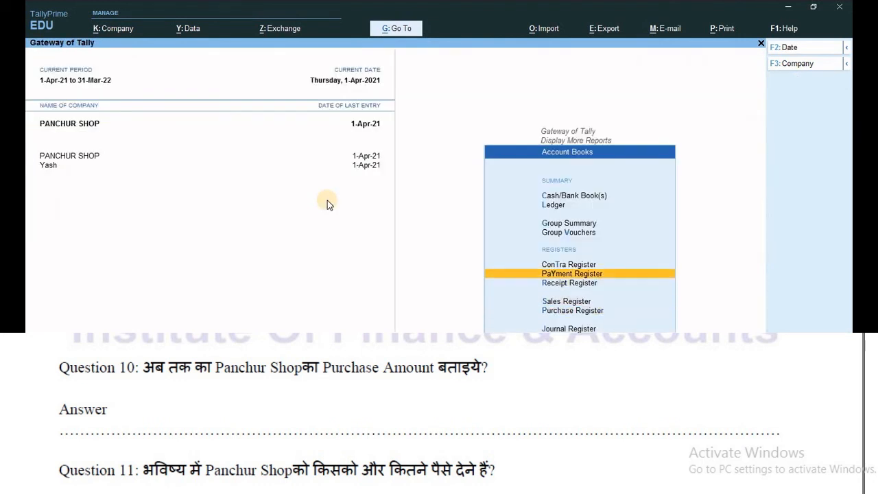
pyautogui.press('Escape')
pyautogui.press('Down')
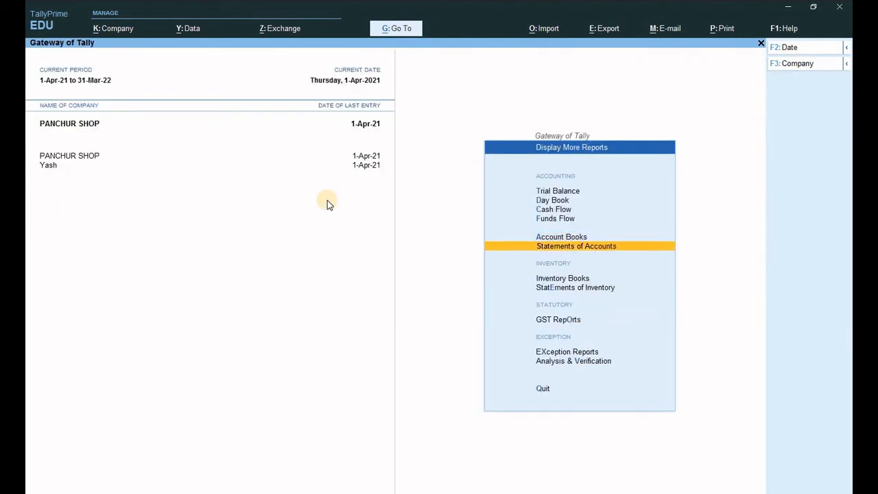
pyautogui.press('Return')
pyautogui.press('Return')
pyautogui.press('Down')
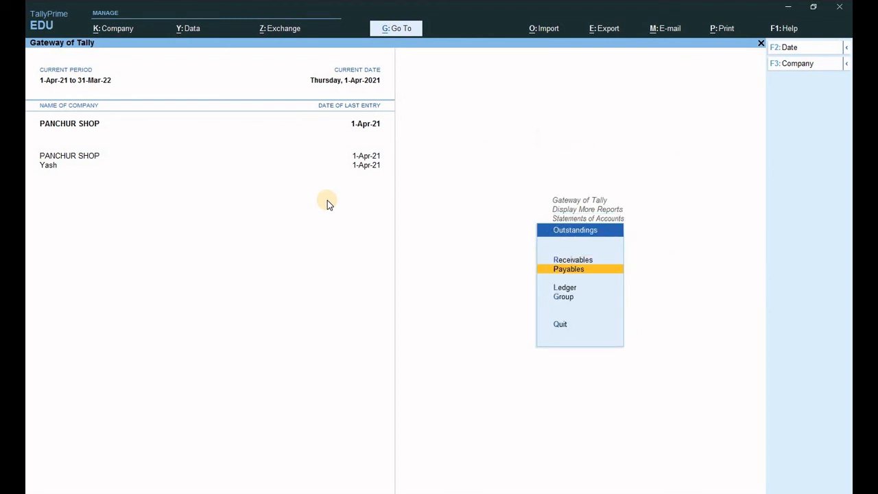
pyautogui.press('Return')
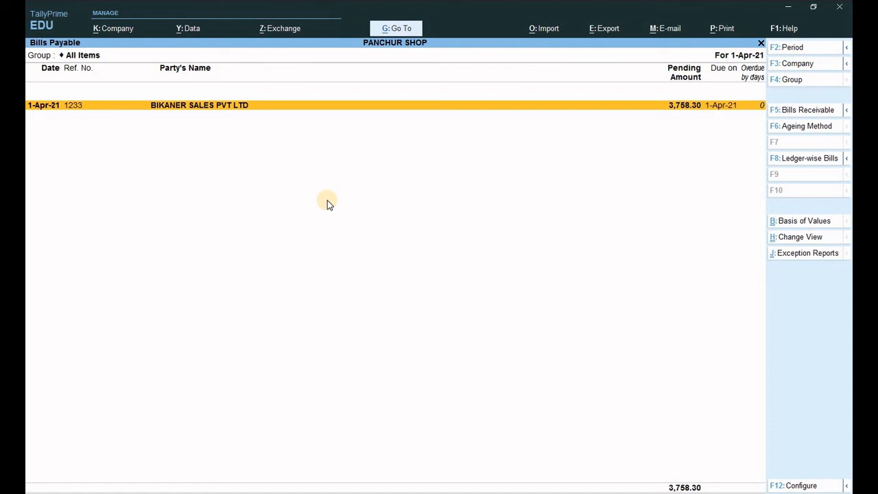
pyautogui.press('Escape')
# View the outstanding Receivables report to check which parties owe the shop money and their pending amounts
pyautogui.press('Up')
pyautogui.press('Return')
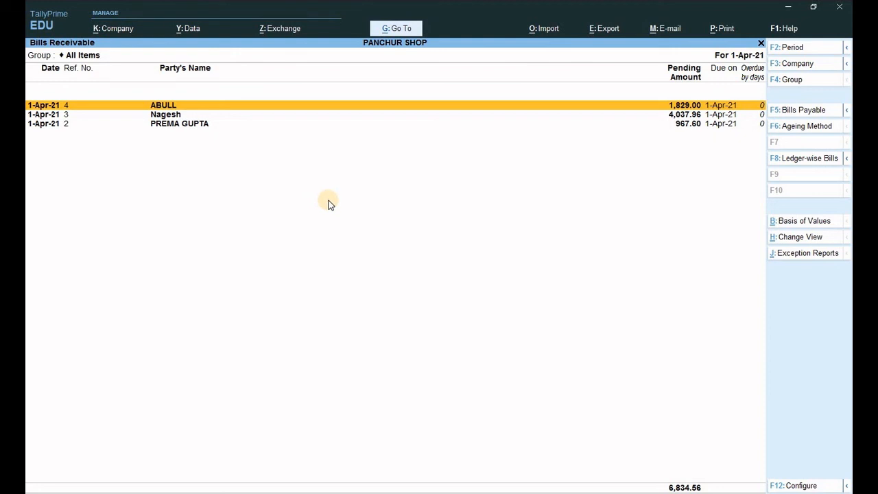
pyautogui.press('Escape')
pyautogui.press('Escape')
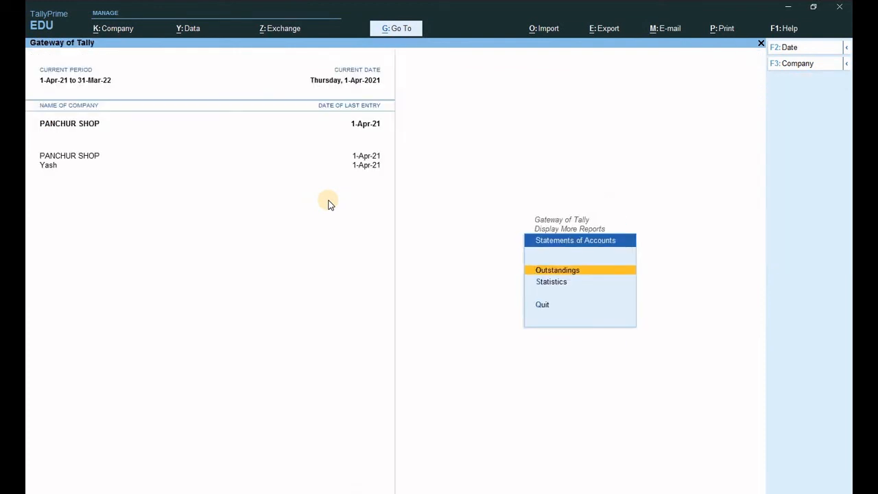
# View the shop's Trial Balance to check the closing debit and credit balances of all groups
pyautogui.press('Escape')
pyautogui.press('Up')
pyautogui.press('Up')
pyautogui.press('Up')
pyautogui.press('Up')
pyautogui.press('Up')
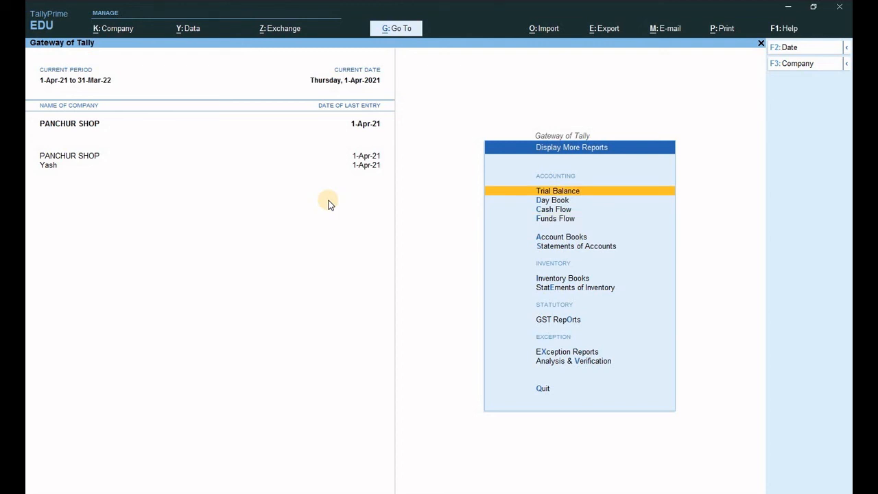
pyautogui.press('Return')
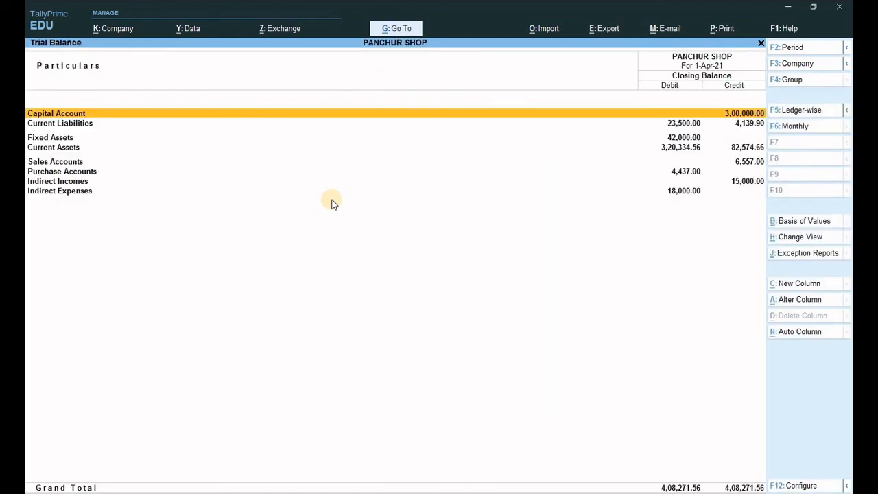
pyautogui.press('Escape')
# Return to the Gateway of Tally and display the Profit & Loss A/c
pyautogui.press('Escape')
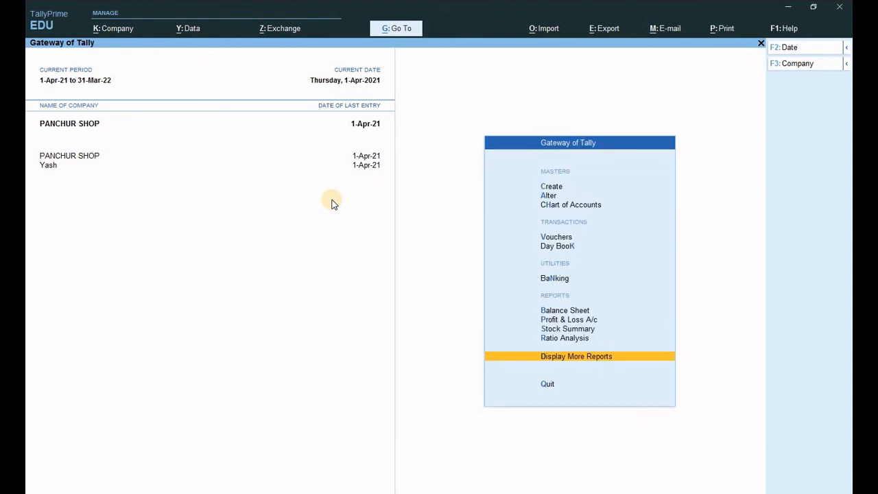
pyautogui.press('Up')
pyautogui.press('Up')
pyautogui.press('Up')
pyautogui.press('Return')
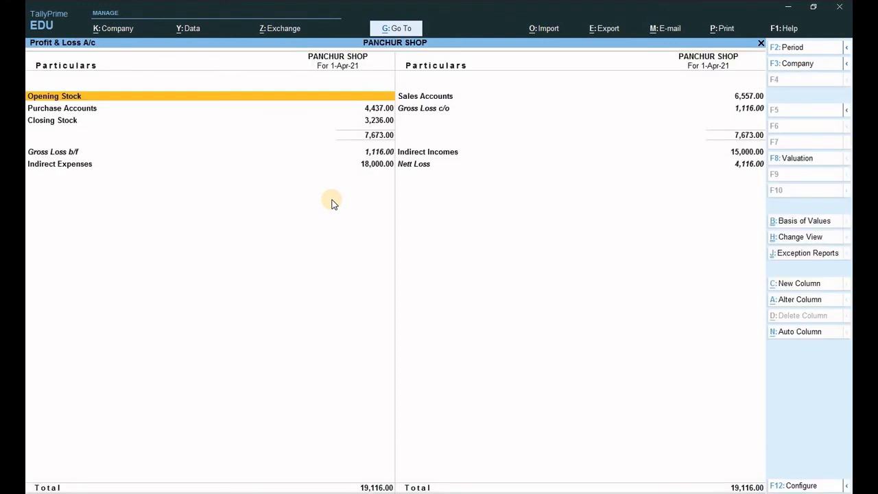
# Examine the purchases, closing stock, indirect expenses, and gross and net results in the Profit & Loss A/c, and close the report
pyautogui.press('Down')
pyautogui.press('Down')
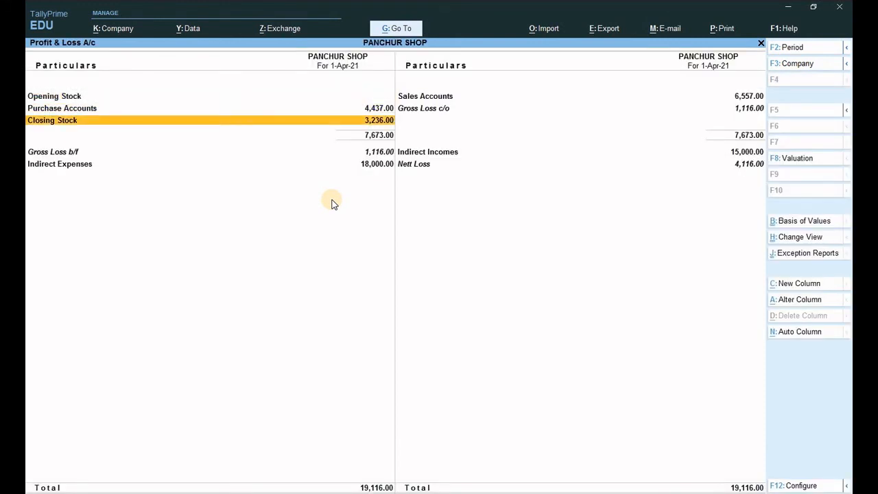
pyautogui.press('Down')
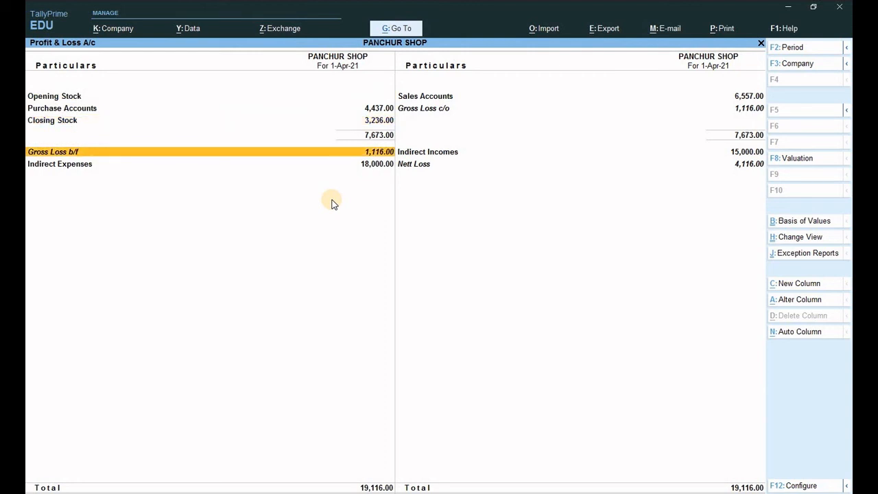
pyautogui.press('Up')
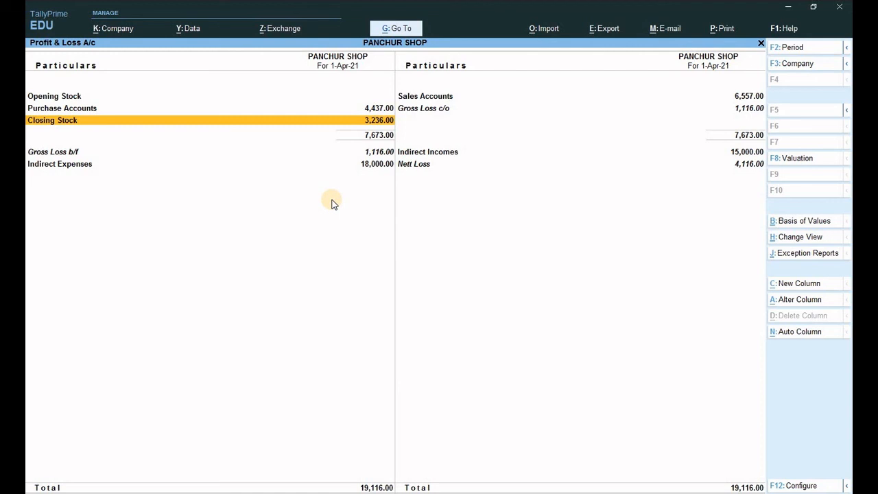
pyautogui.press('Up')
pyautogui.press('Right')
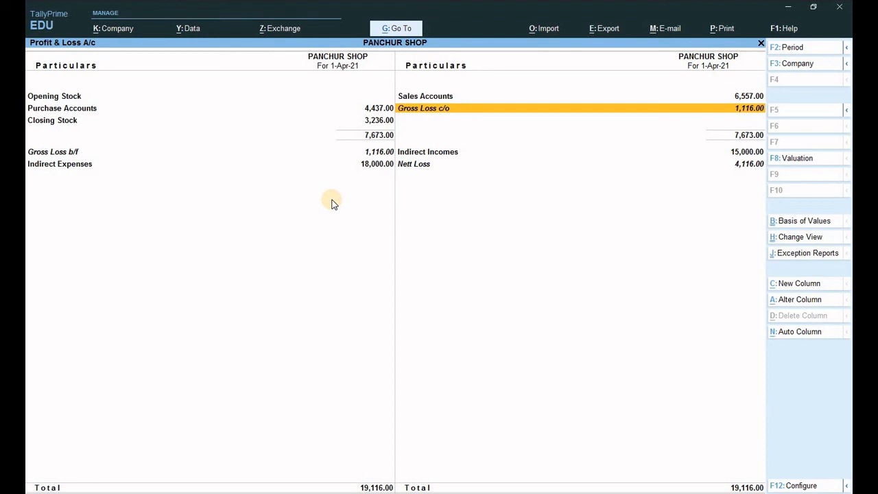
pyautogui.press('Down')
pyautogui.press('Down')
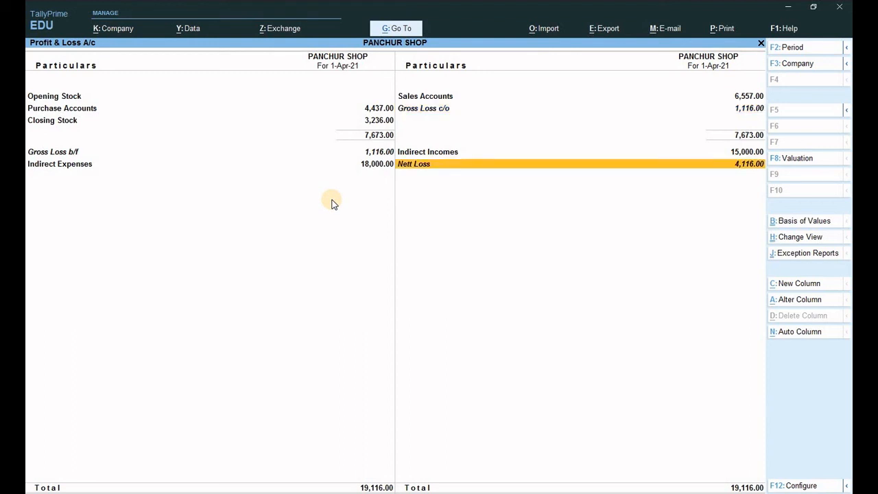
pyautogui.press('Left')
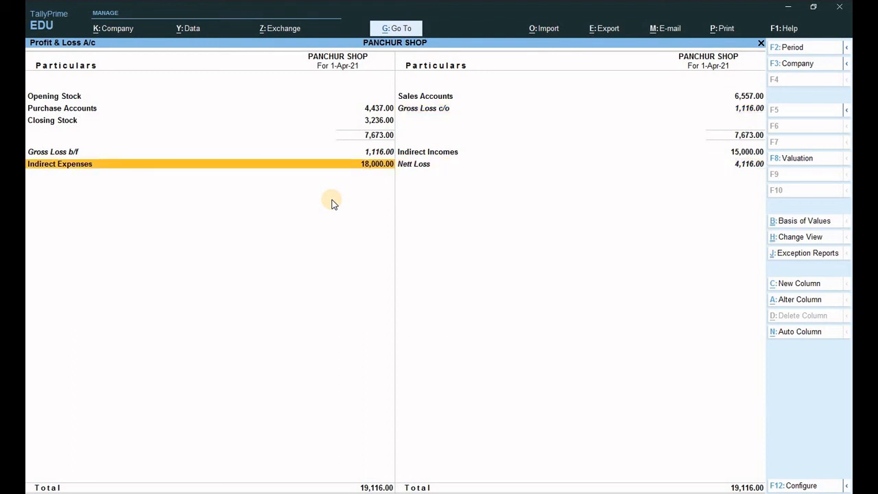
pyautogui.press('Escape')
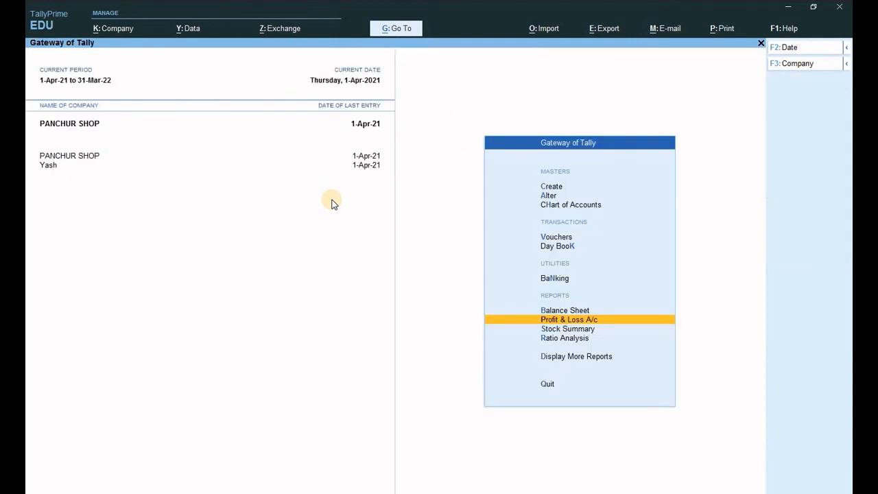
# View the shop's Balance Sheet, close it, and decline quitting the program to stay at the Gateway of Tally
pyautogui.press('Up')
pyautogui.press('Return')
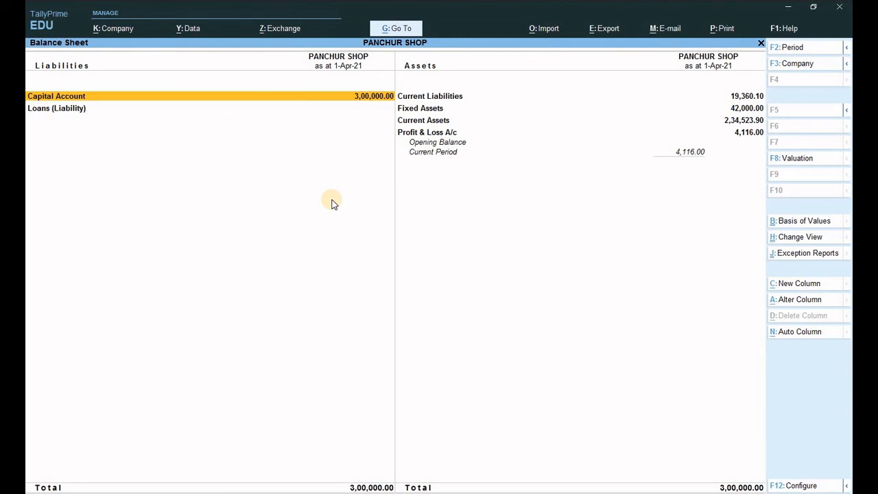
pyautogui.press('Escape')
pyautogui.press('Escape')
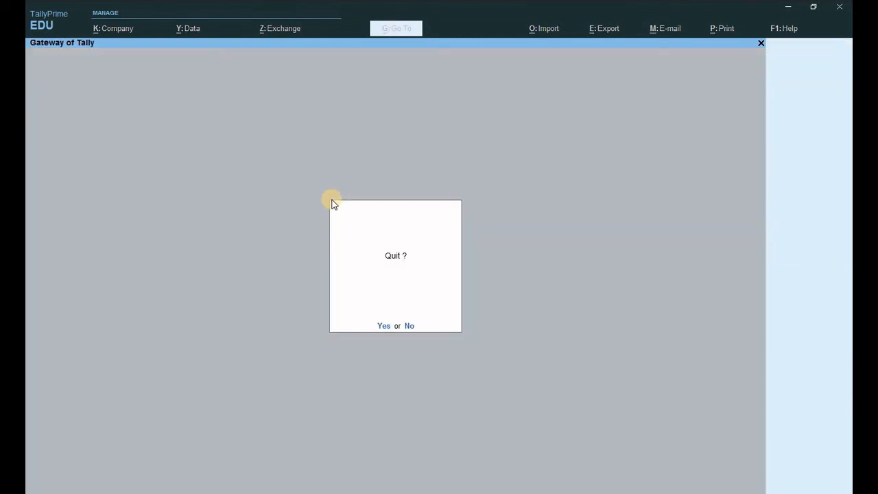
pyautogui.press('n')
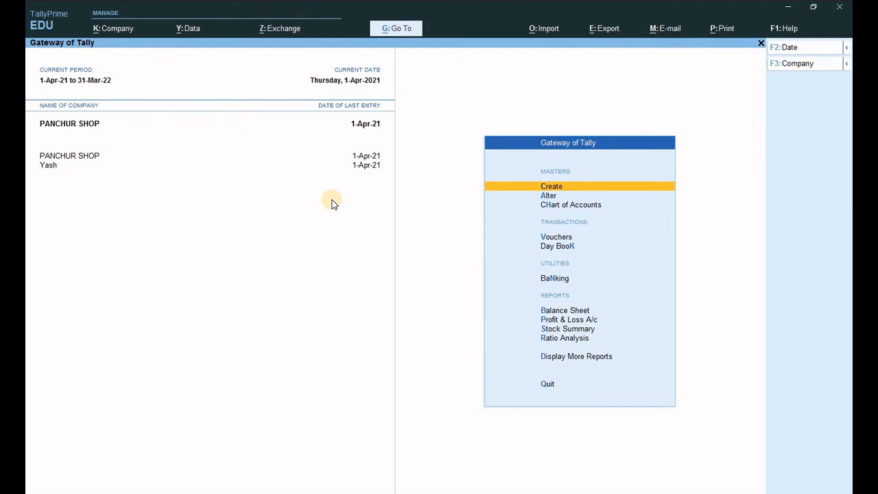